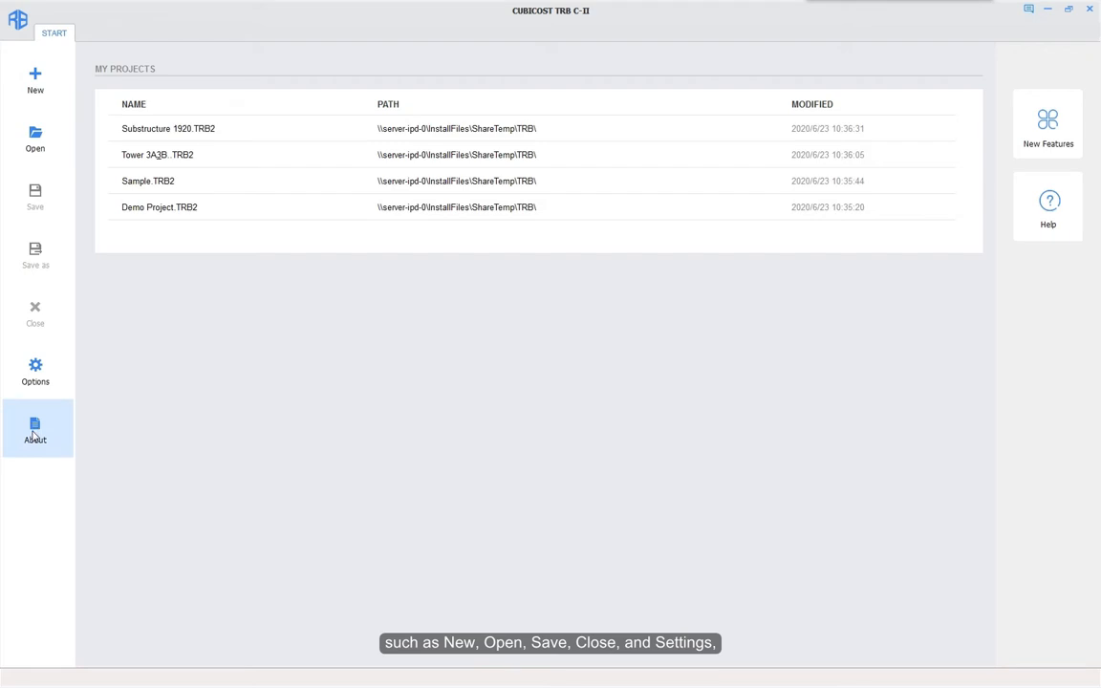
Step: Browse the new-version features showcase, then open the online help center
{"action": "left_click", "coordinate": [1051, 140]}
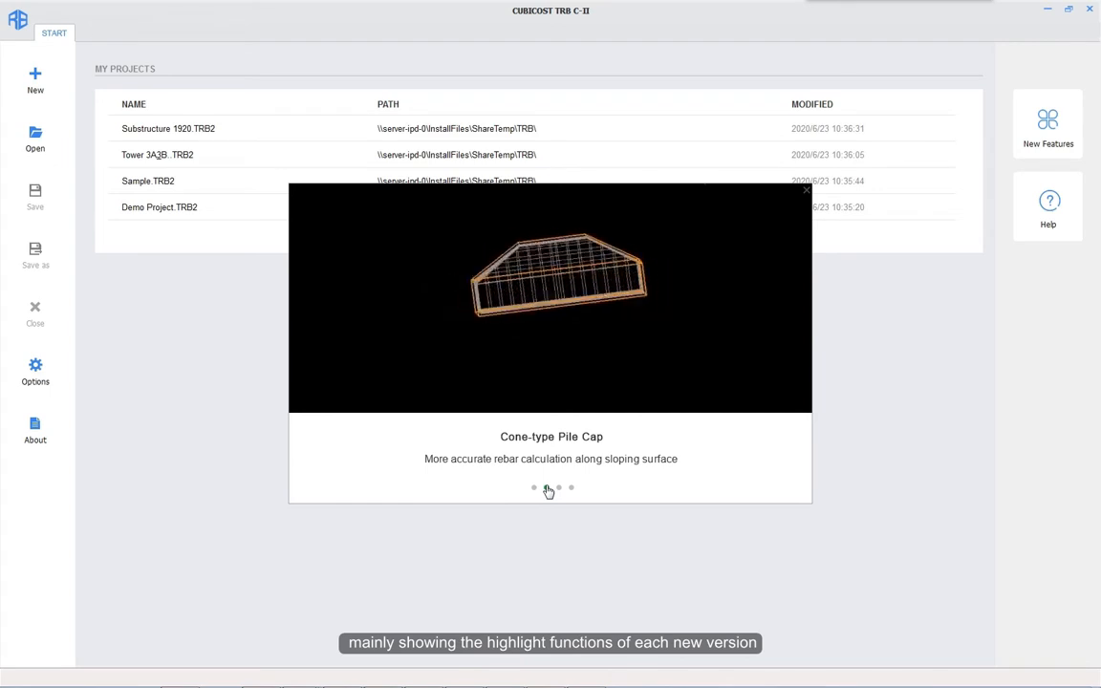
{"action": "left_click", "coordinate": [805, 195]}
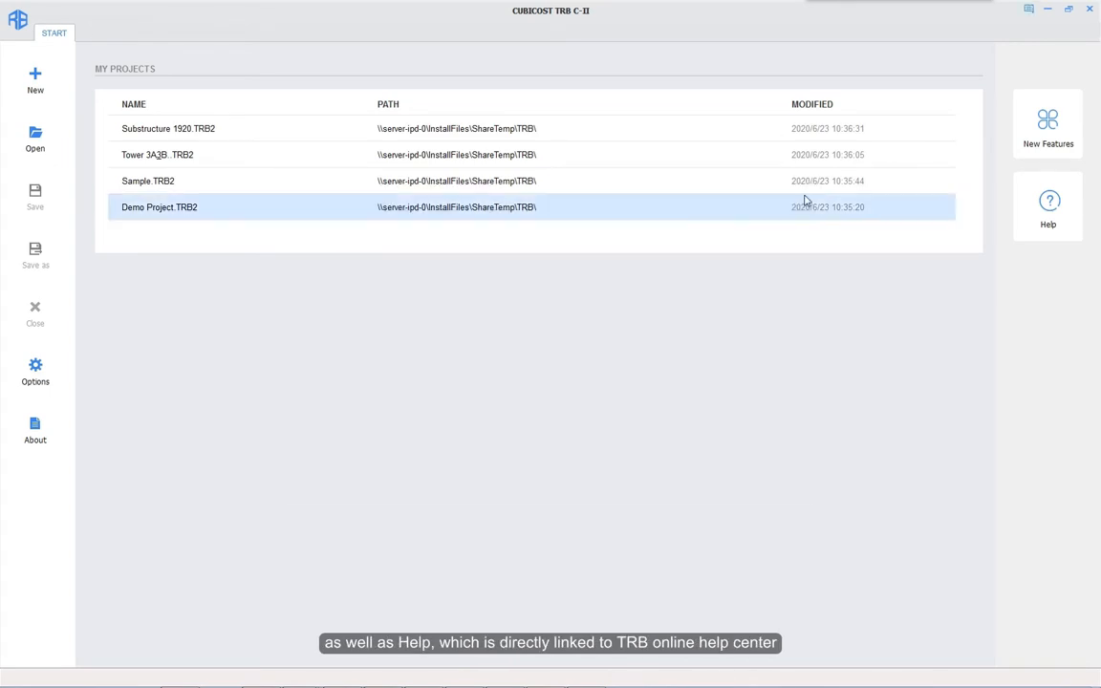
{"action": "left_click", "coordinate": [1057, 233]}
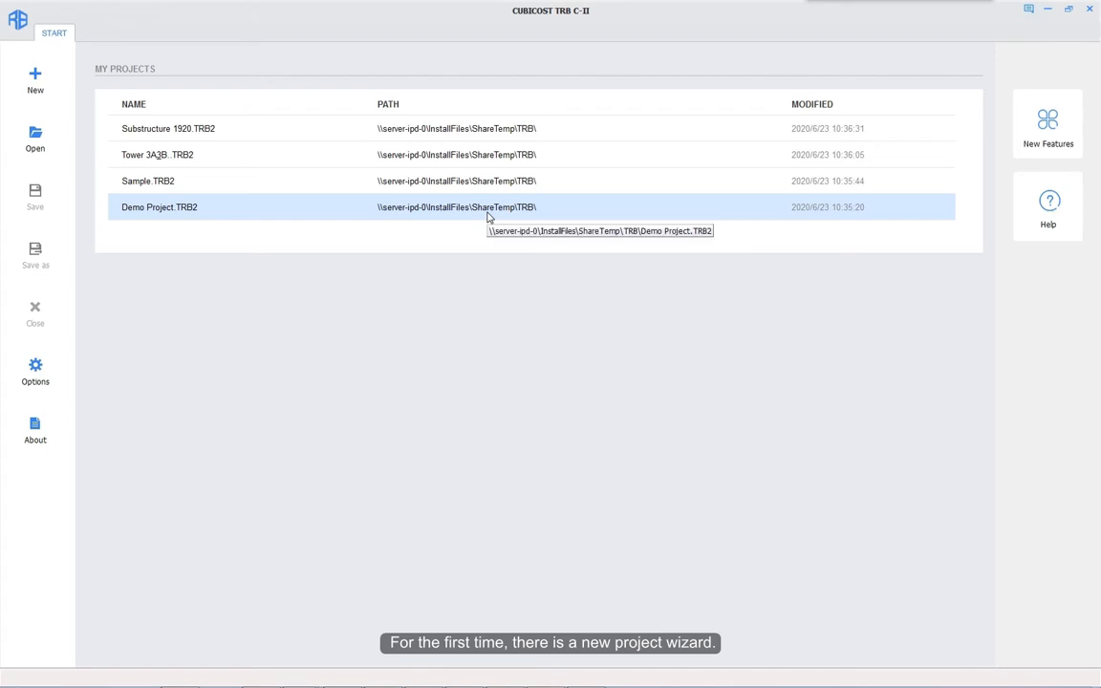
Step: Create a new project named Sample01, keeping the default calculation rule
{"action": "left_click", "coordinate": [17, 76]}
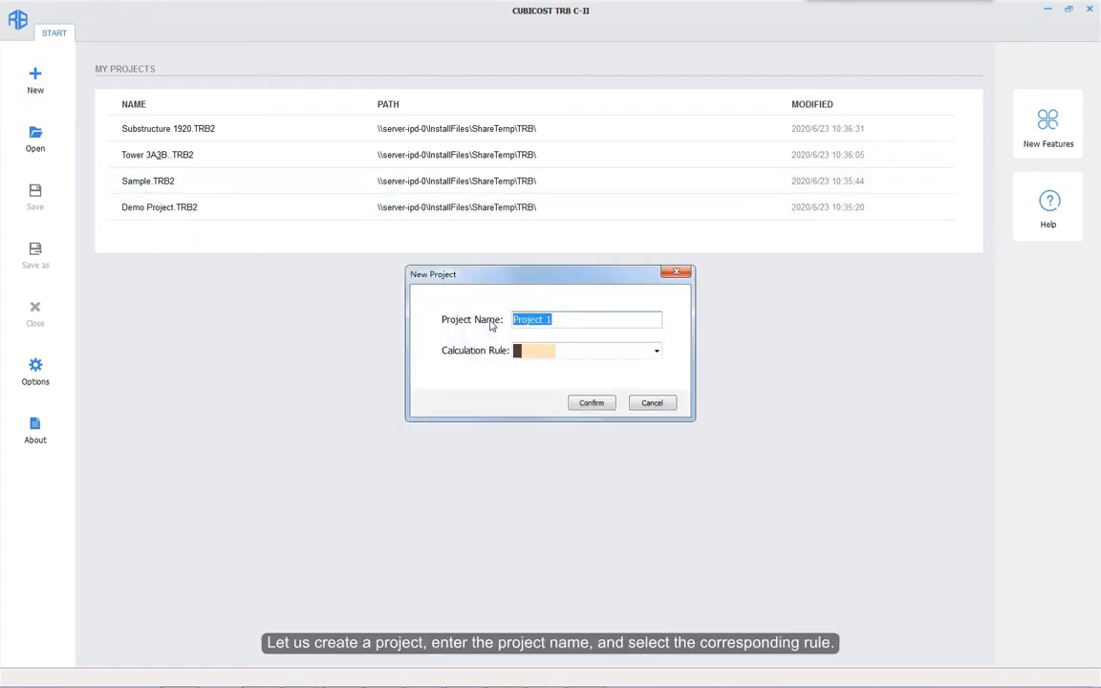
{"action": "type", "text": "Sample01"}
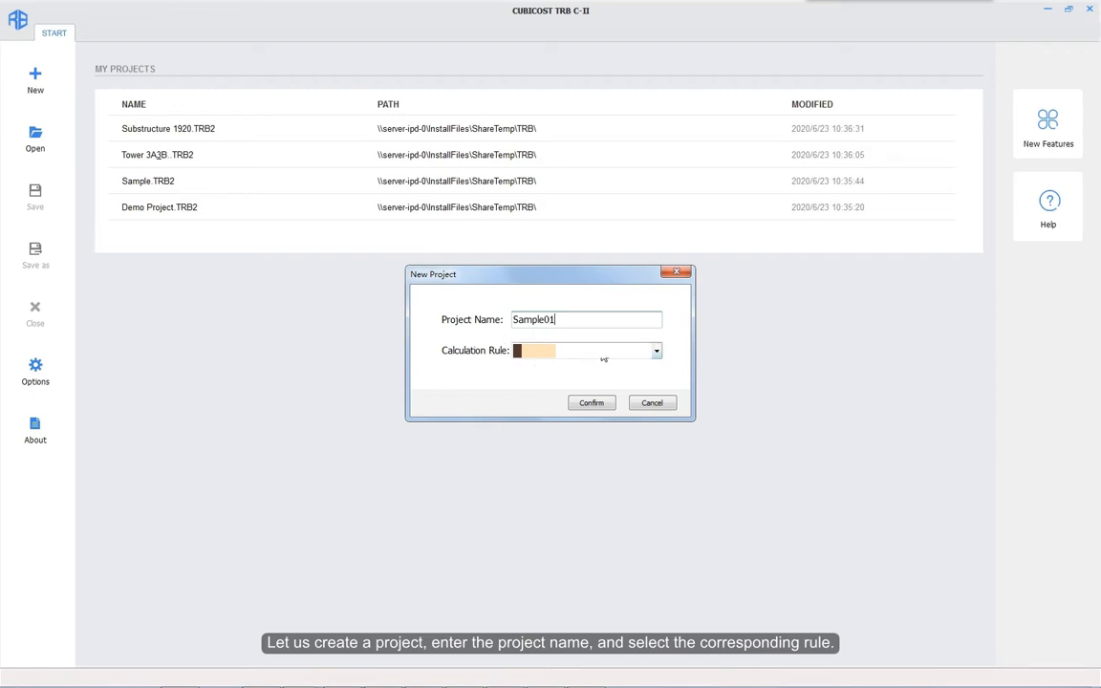
{"action": "left_click", "coordinate": [591, 403]}
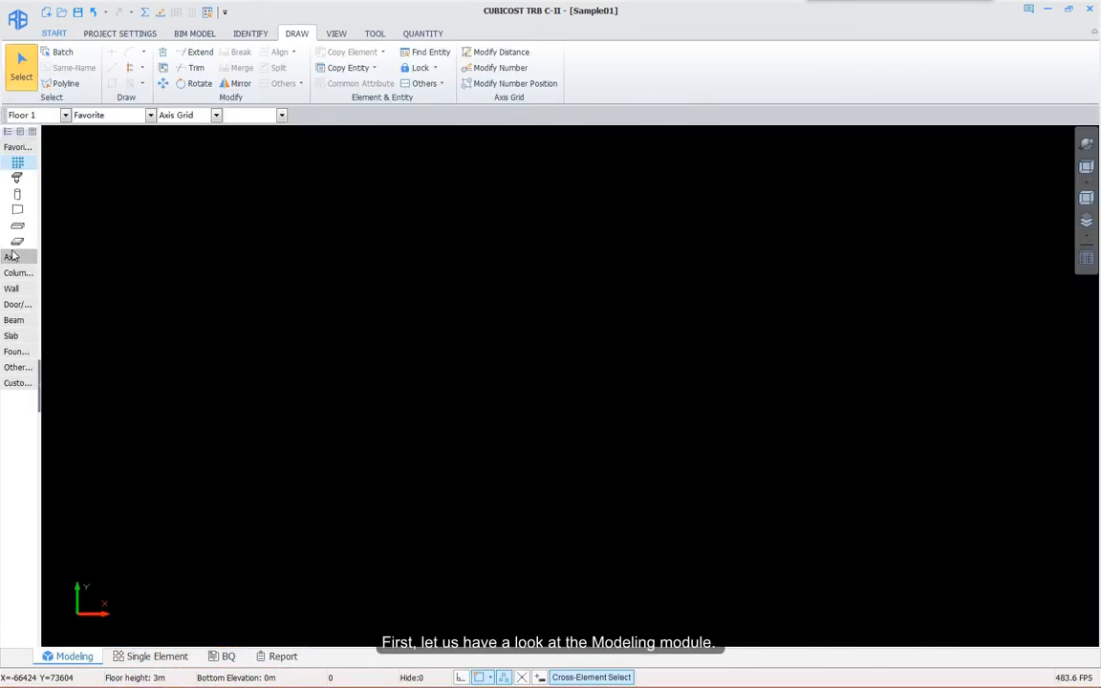
Step: Expand Axis and Column, cycle through Beam, RC Wall and Column, and widen the navigation panel
{"action": "left_click", "coordinate": [11, 256]}
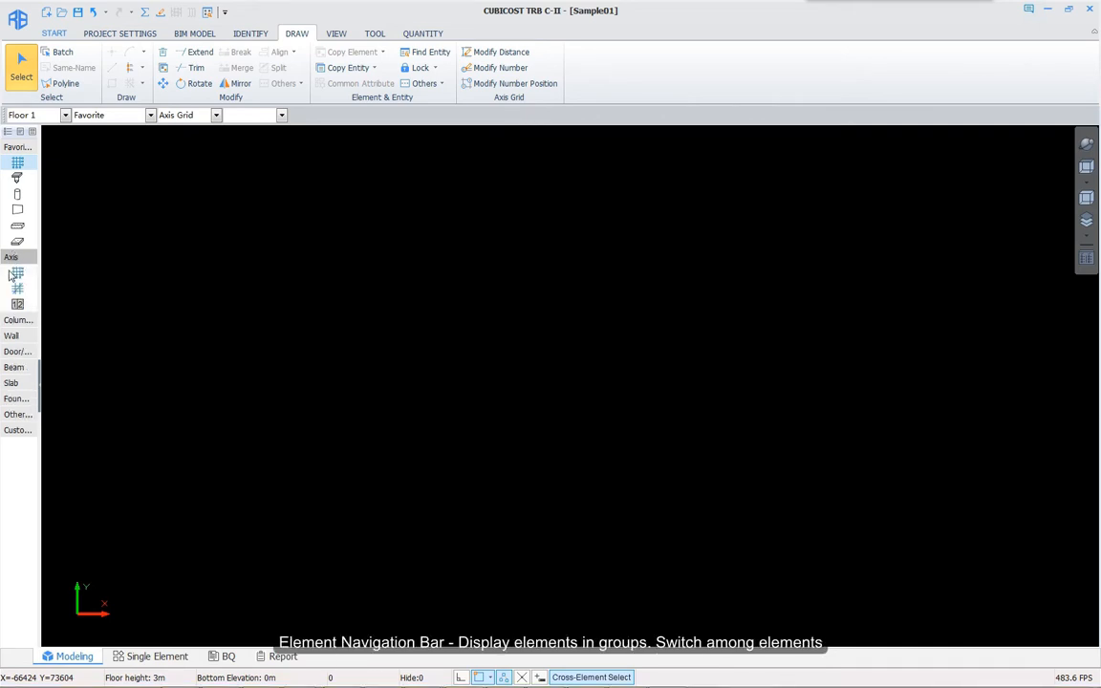
{"action": "left_click", "coordinate": [7, 323]}
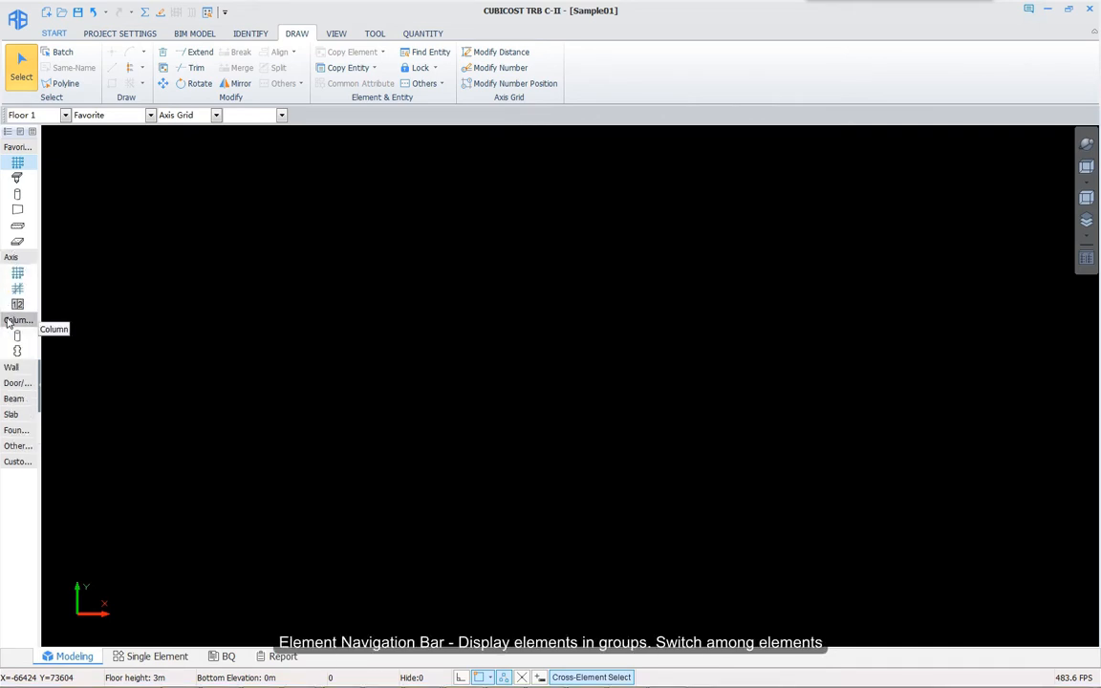
{"action": "left_click", "coordinate": [18, 231]}
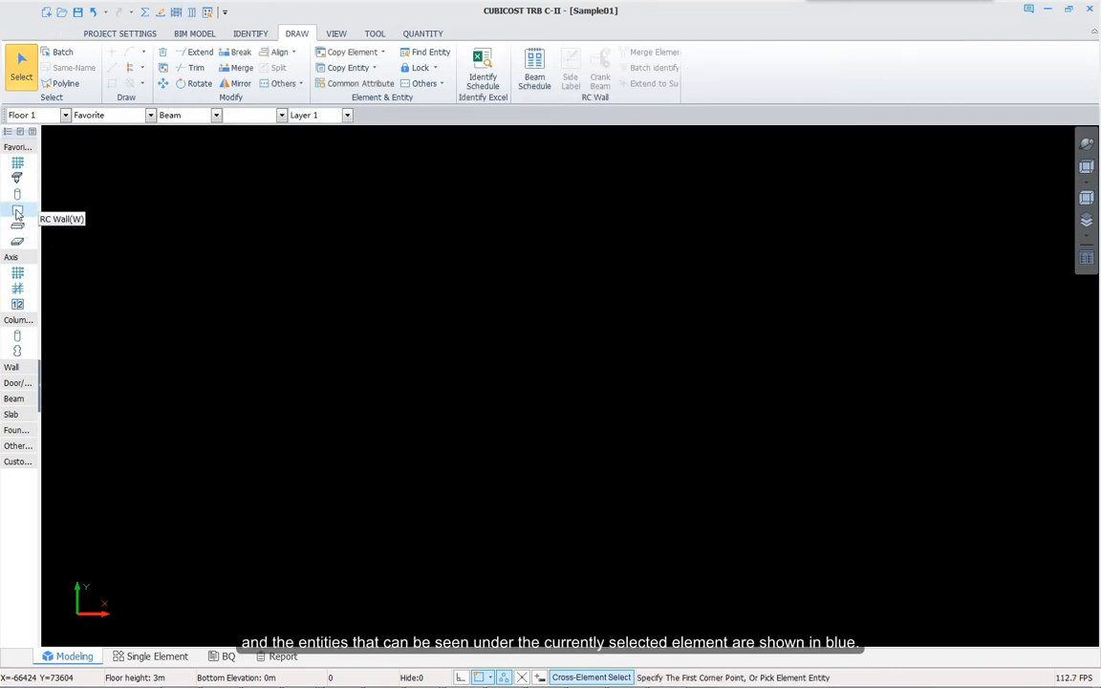
{"action": "left_click", "coordinate": [17, 212]}
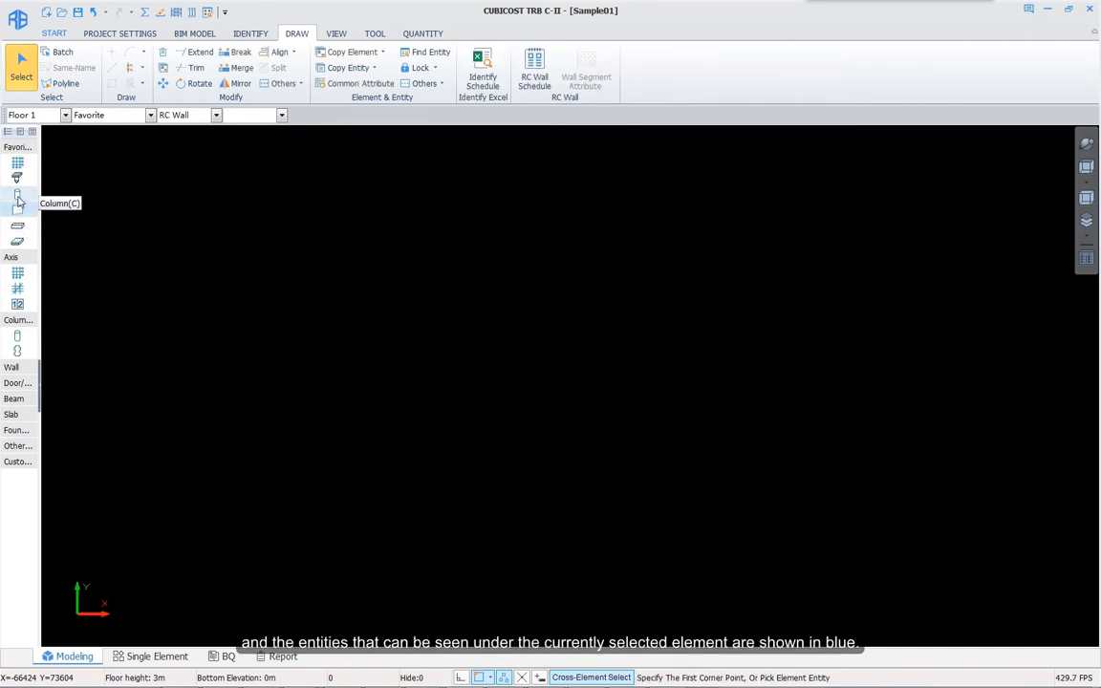
{"action": "left_click", "coordinate": [18, 196]}
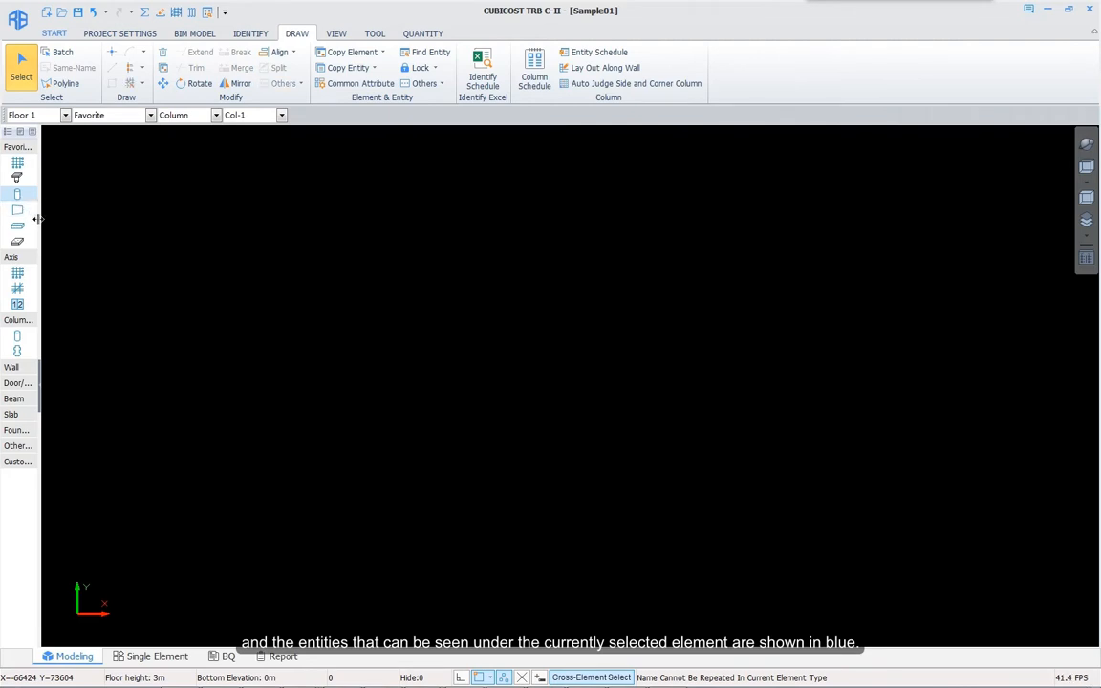
{"action": "left_click_drag", "start_coordinate": [38, 219], "coordinate": [40, 244]}
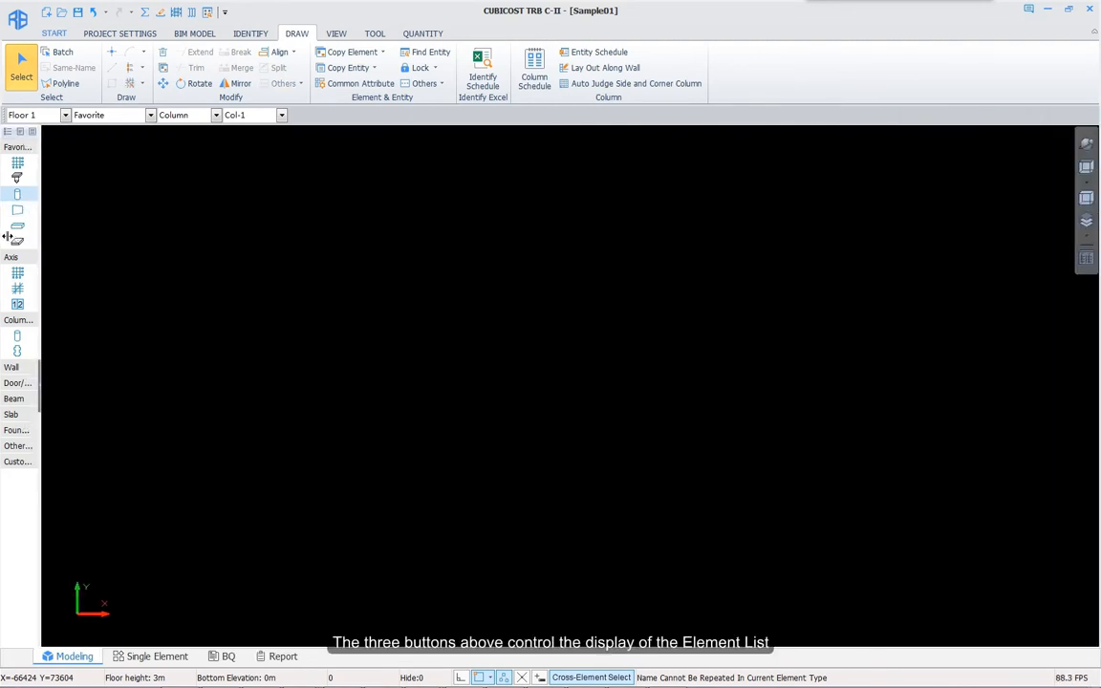
Step: Add rectangular column Col-2 with section width 500 through the Element List and Attribute Editor
{"action": "left_click", "coordinate": [9, 133]}
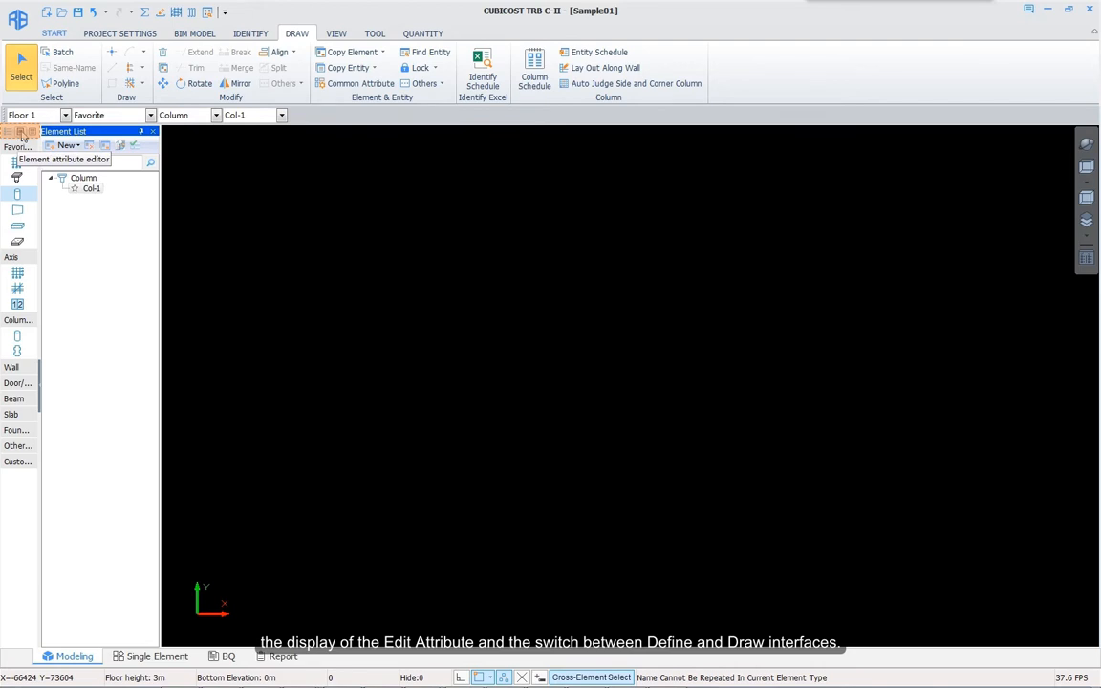
{"action": "left_click", "coordinate": [21, 134]}
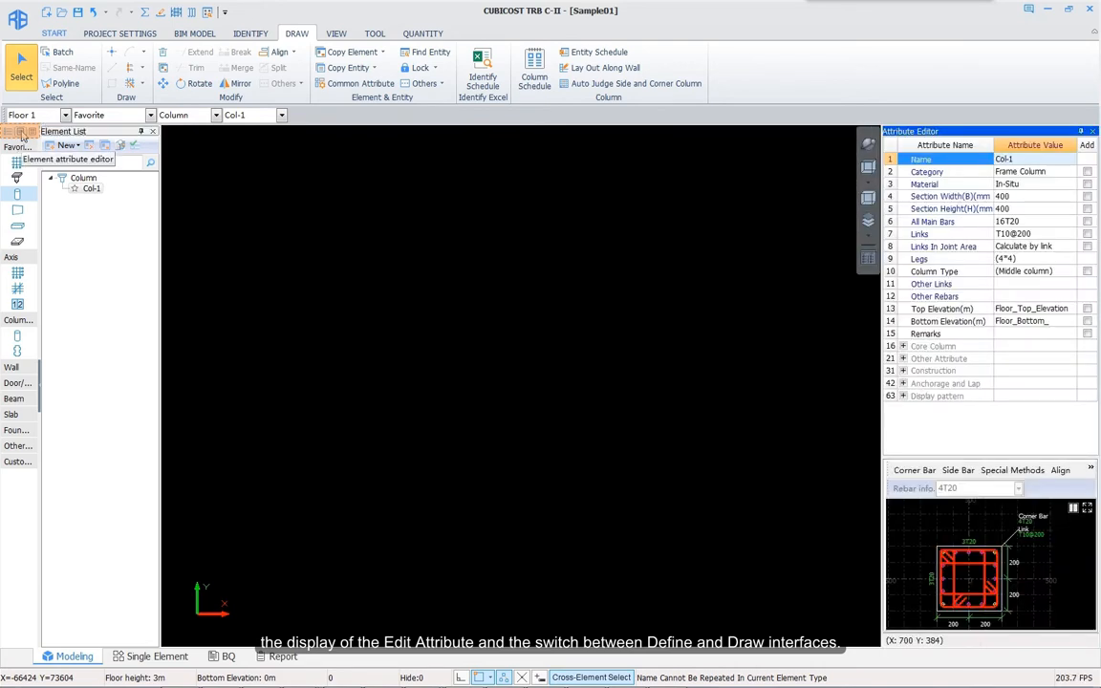
{"action": "left_click", "coordinate": [67, 147]}
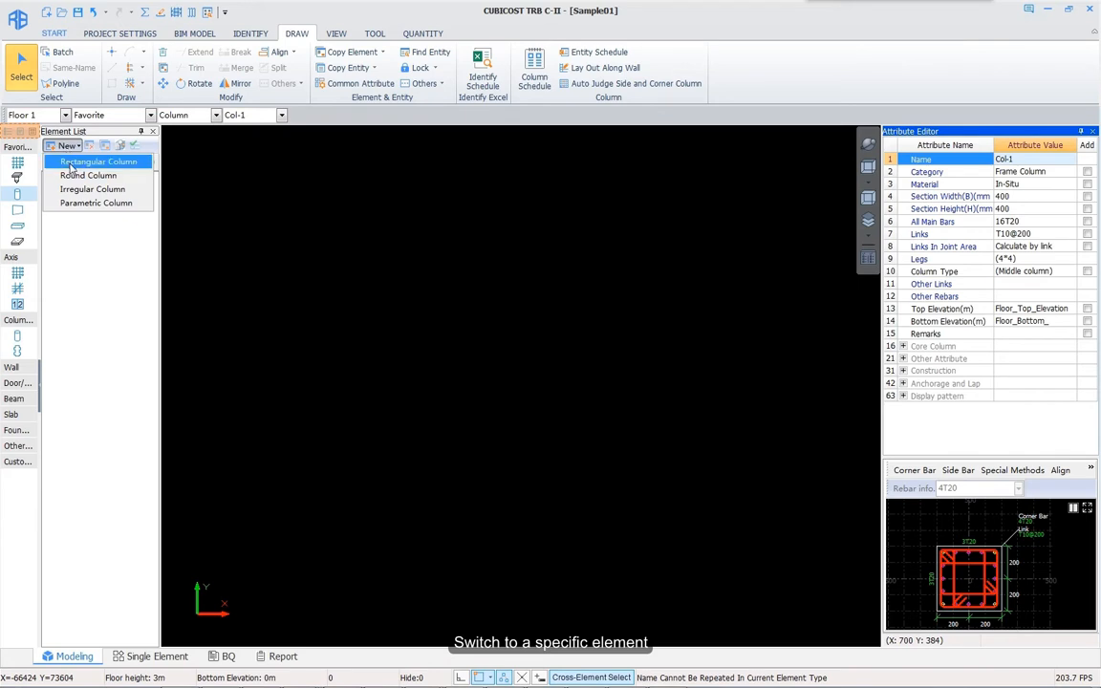
{"action": "left_click", "coordinate": [70, 162]}
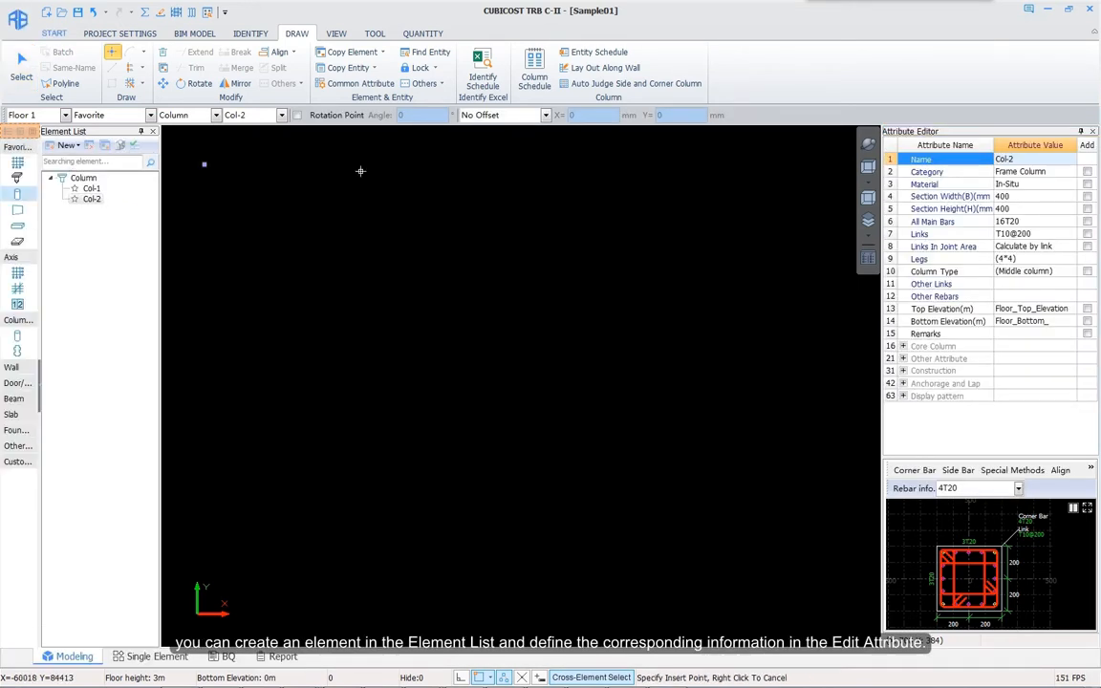
{"action": "left_click", "coordinate": [1021, 196]}
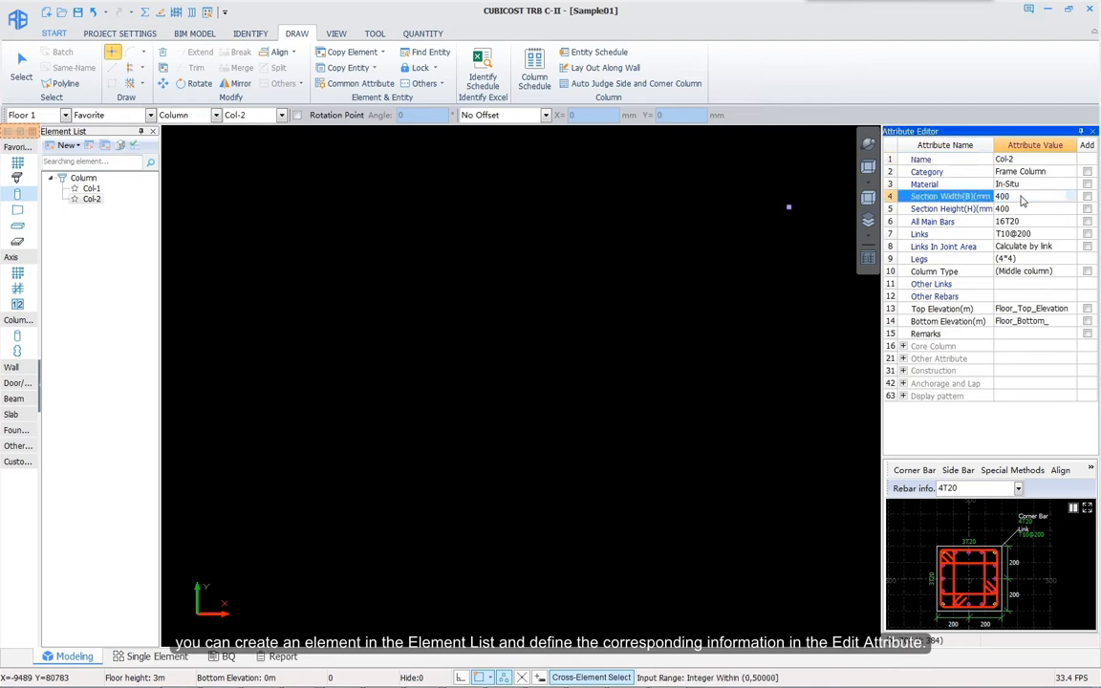
{"action": "type", "text": "500"}
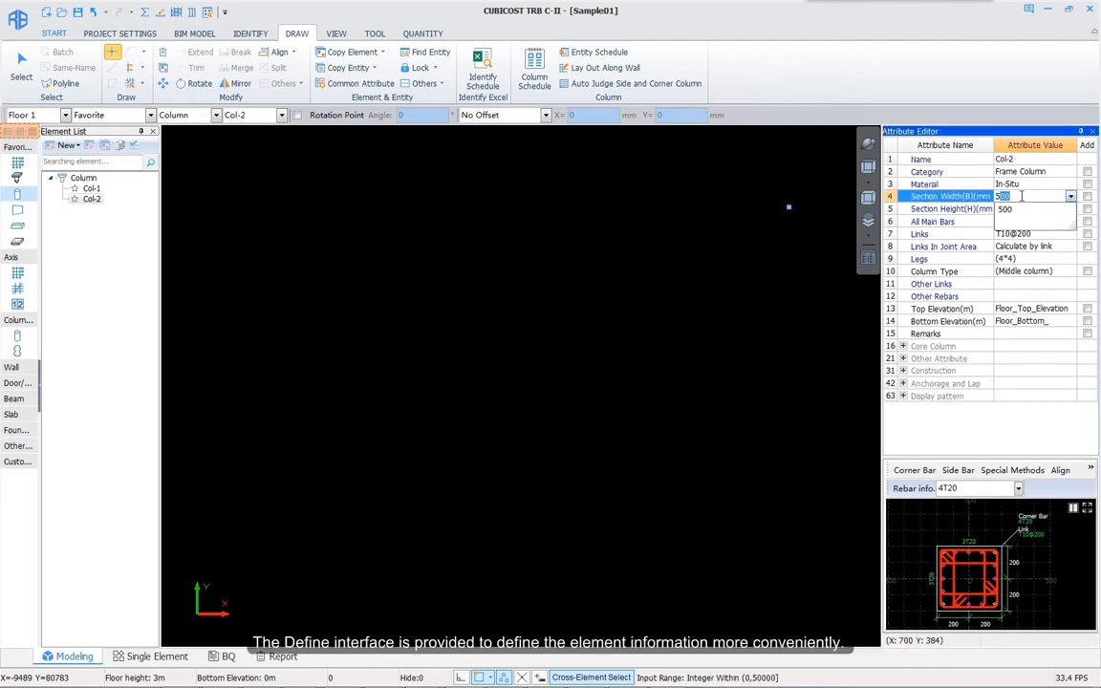
{"action": "key", "text": "Return"}
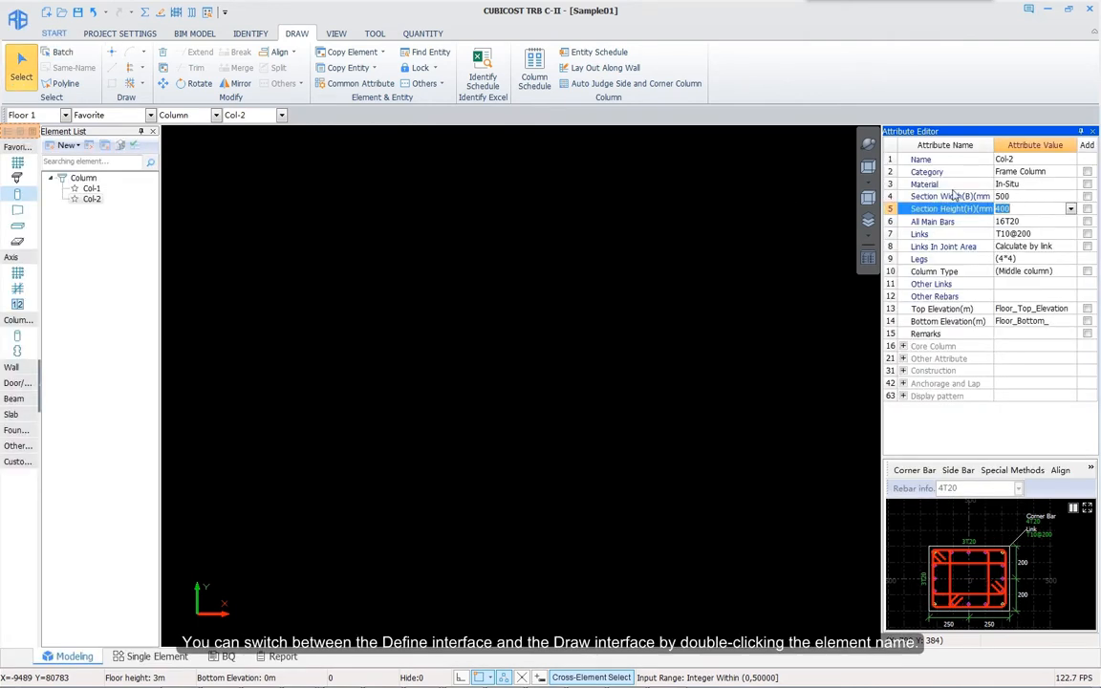
{"action": "left_click", "coordinate": [32, 132]}
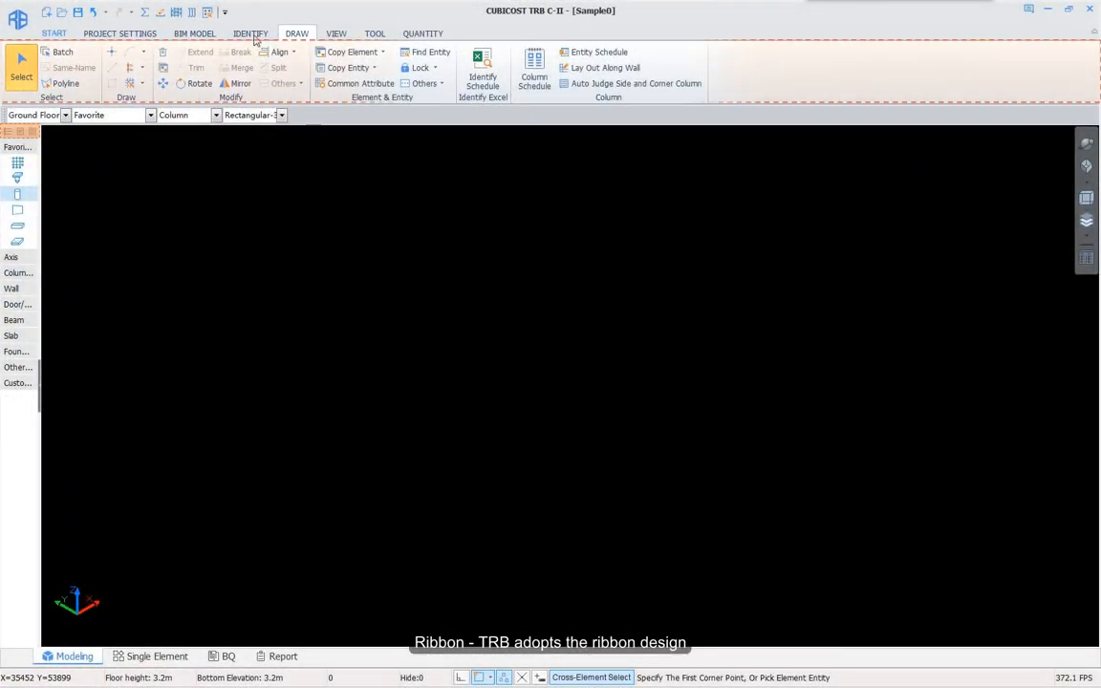
Step: Browse the Identify and BIM Model ribbon tabs, ending on Project Settings
{"action": "left_click", "coordinate": [254, 39]}
{"action": "left_click", "coordinate": [196, 38]}
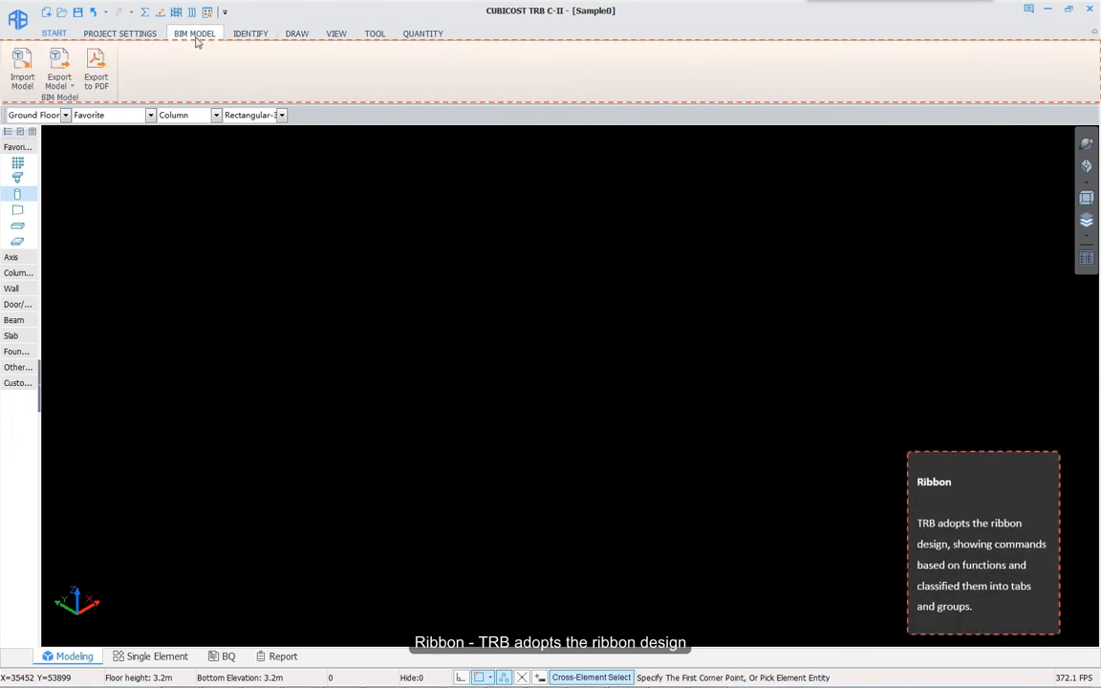
{"action": "left_click", "coordinate": [126, 38]}
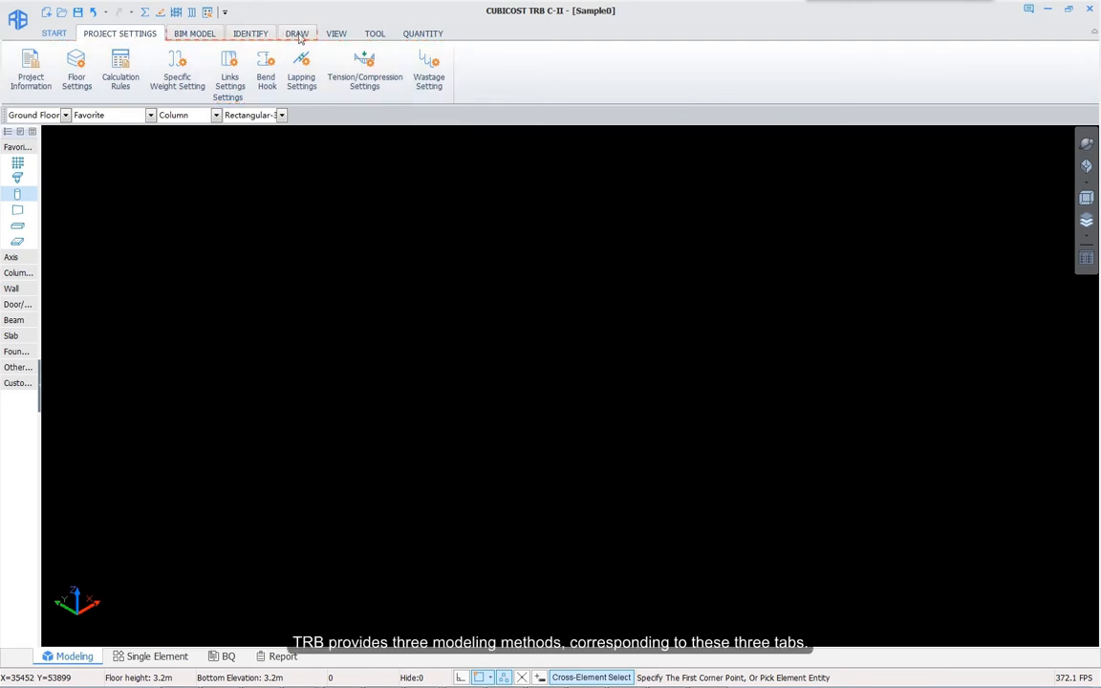
Step: View the BIM Model import/export commands, then the Identify commands like Drawing Manager
{"action": "left_click", "coordinate": [194, 34]}
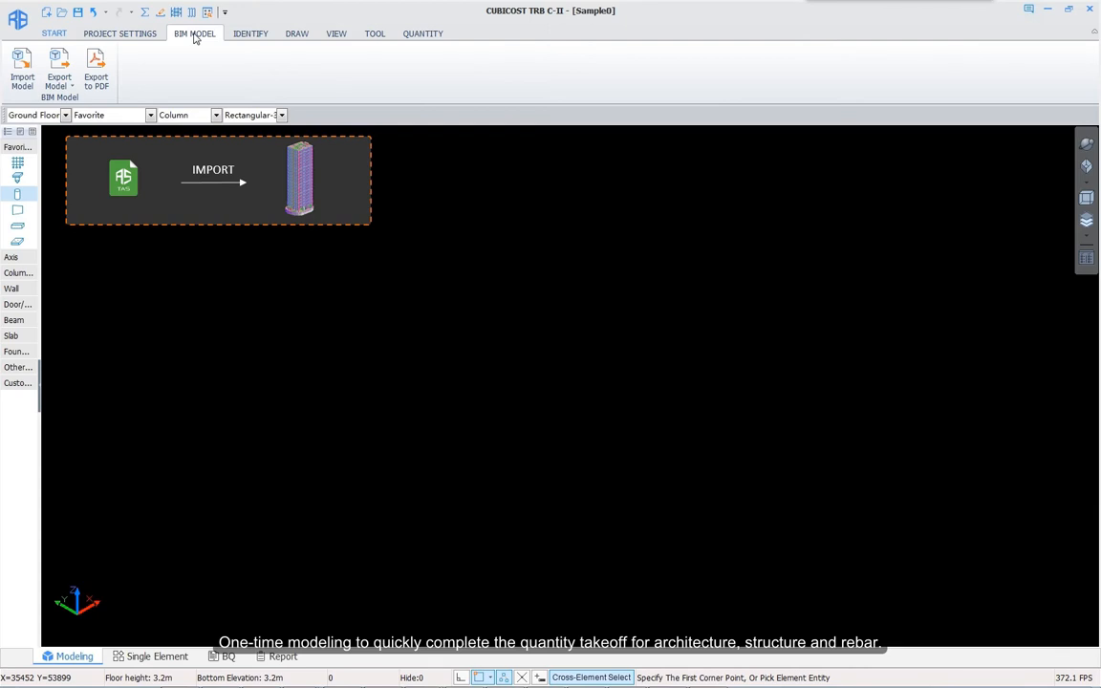
{"action": "left_click", "coordinate": [252, 36]}
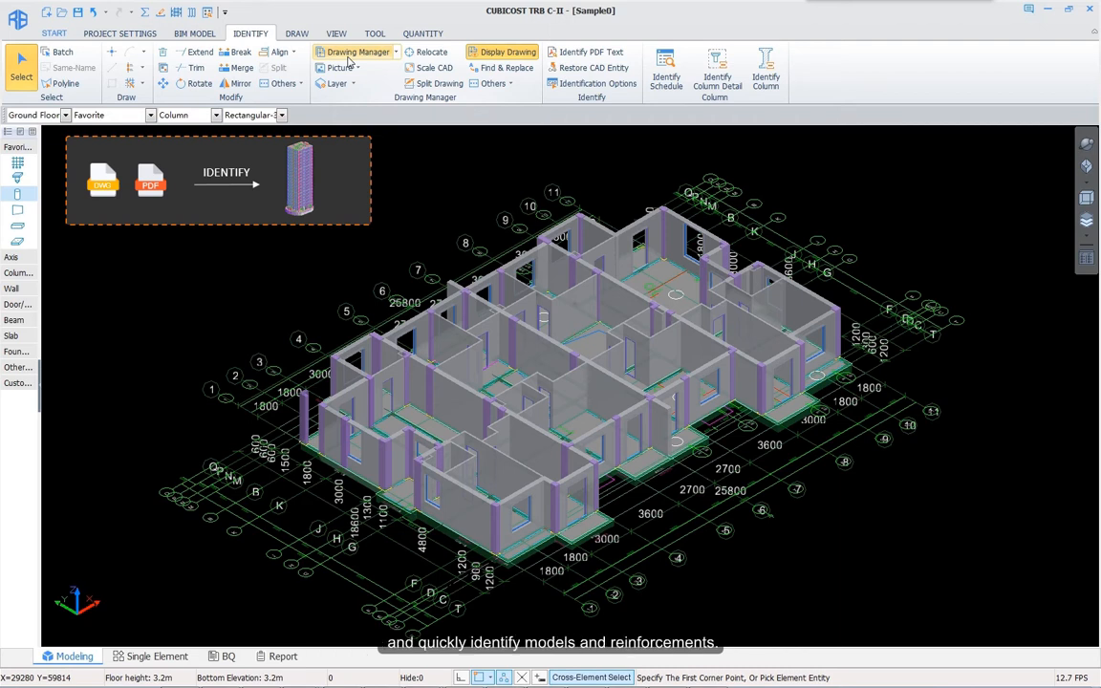
Step: Show the Draw commands and cycle the current element through RC Wall, Column, RC Wall and Beam
{"action": "left_click", "coordinate": [298, 33]}
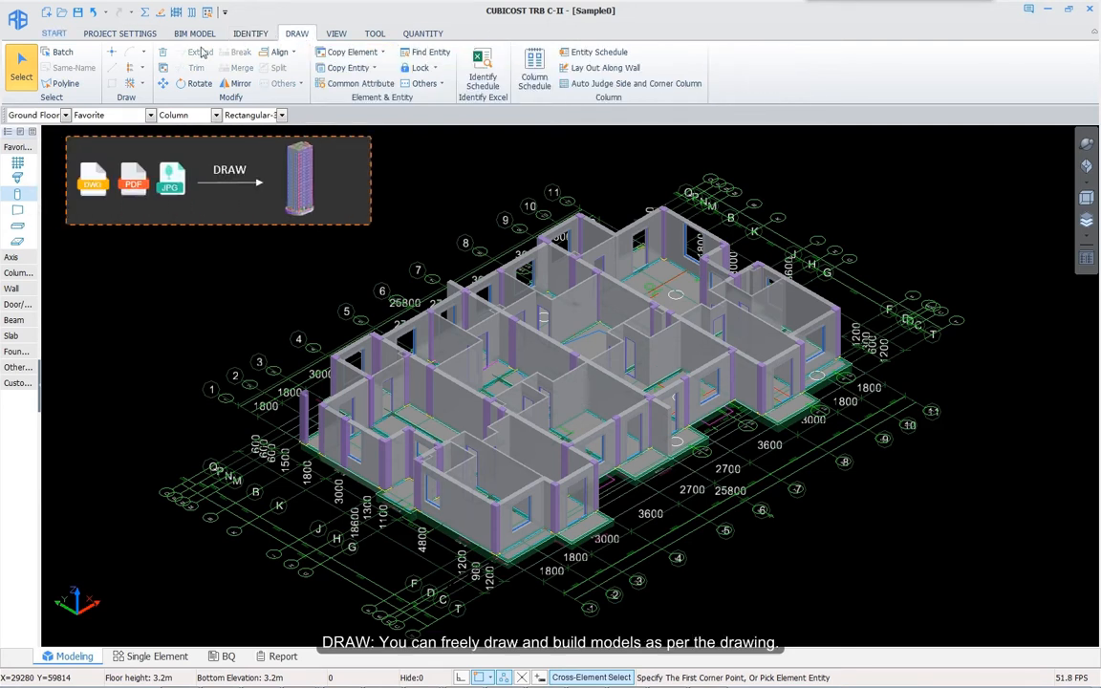
{"action": "left_click", "coordinate": [113, 68]}
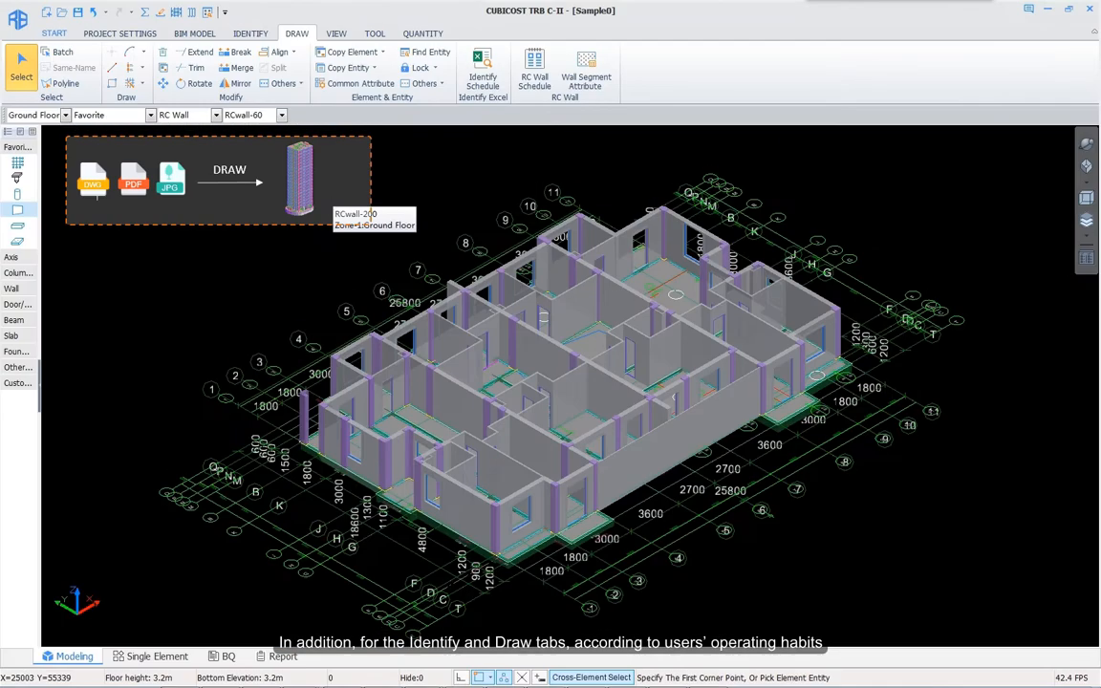
{"action": "left_click", "coordinate": [17, 197]}
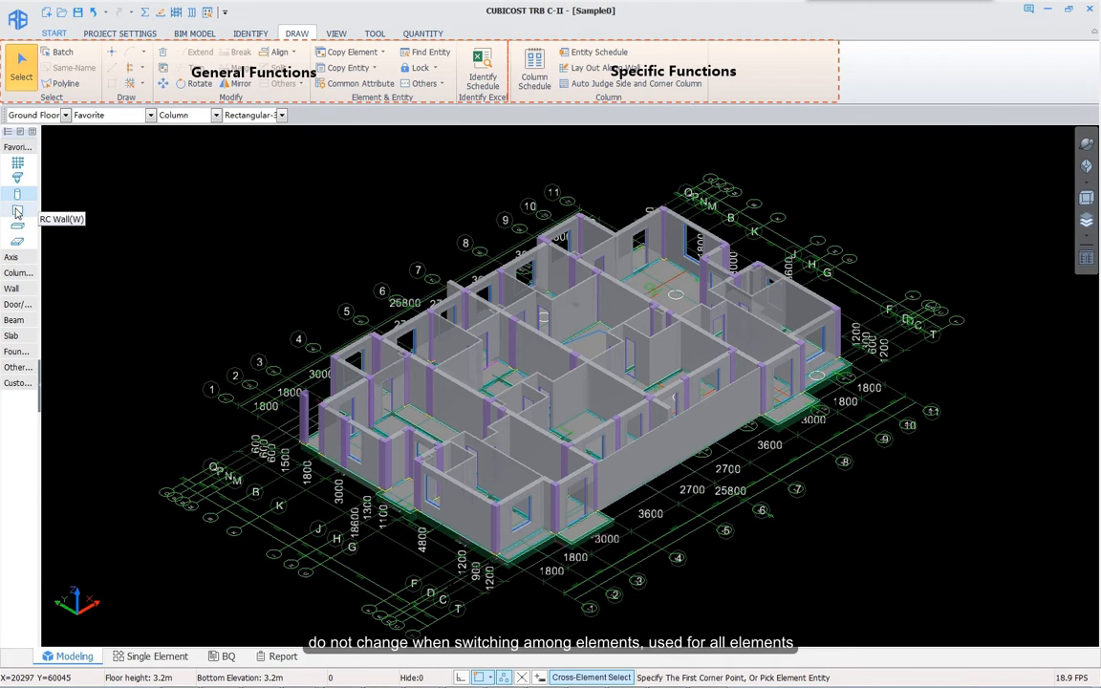
{"action": "left_click", "coordinate": [16, 212]}
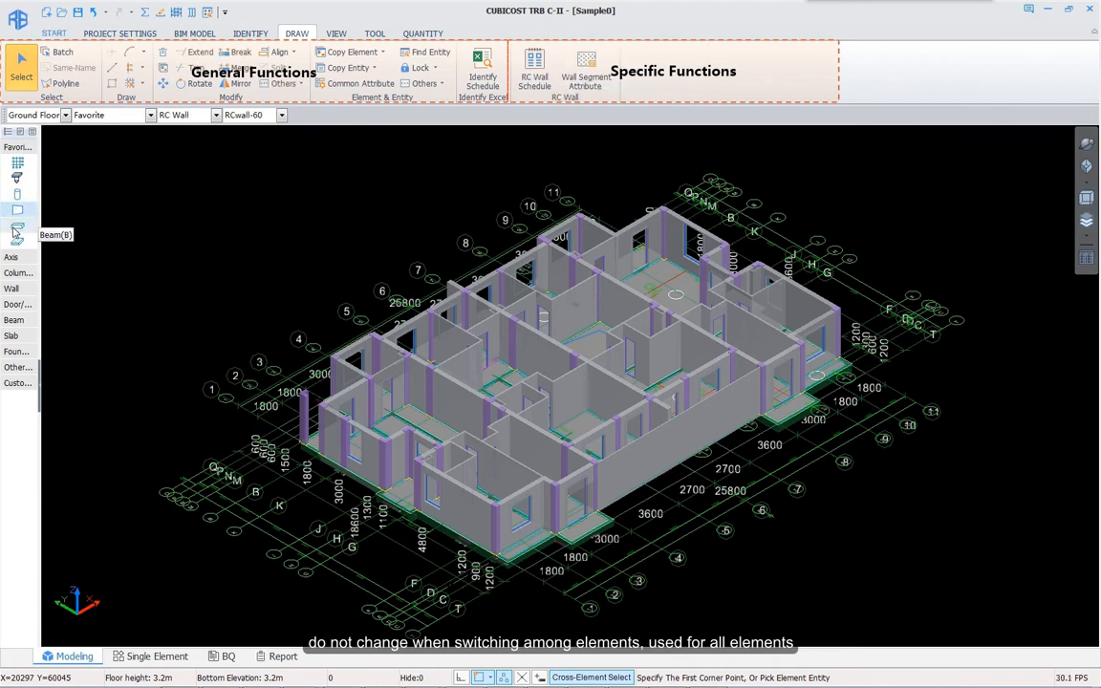
{"action": "left_click", "coordinate": [17, 229]}
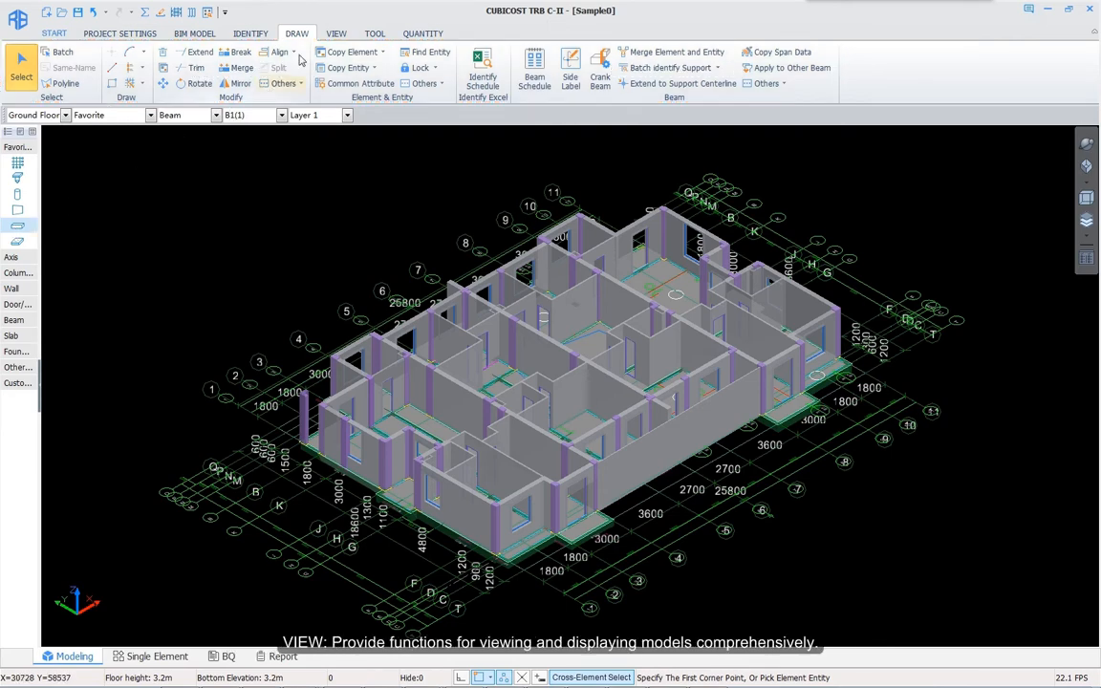
Step: Orbit the 3D model to a new viewing angle
{"action": "left_click", "coordinate": [335, 34]}
{"action": "left_click", "coordinate": [232, 67]}
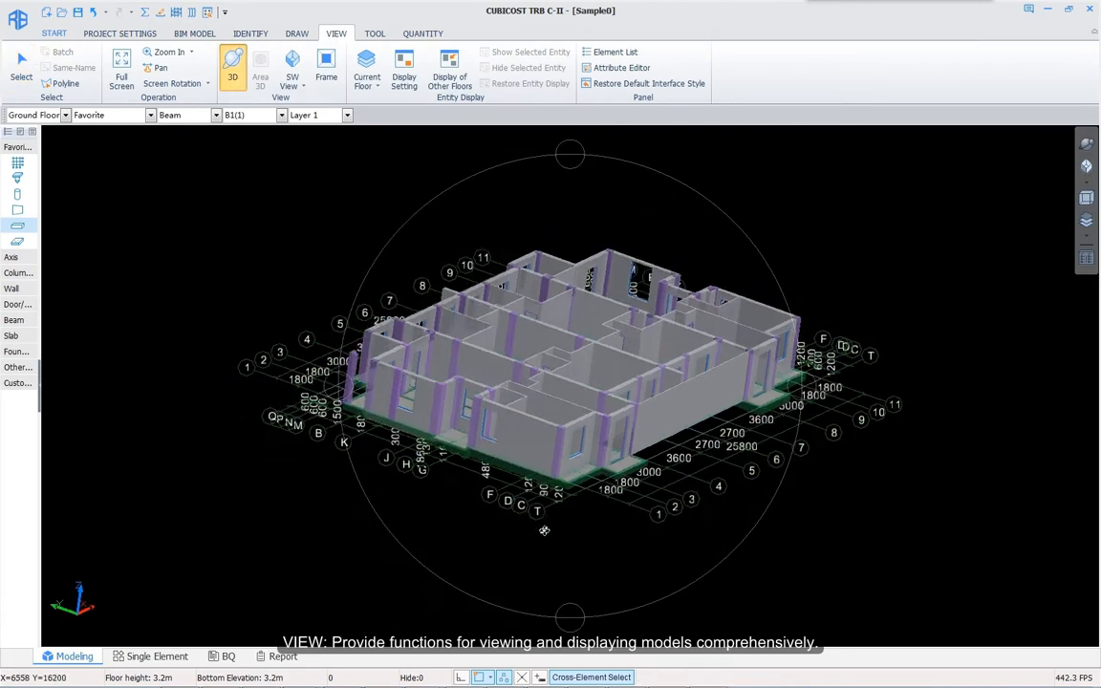
{"action": "left_click_drag", "start_coordinate": [543, 528], "coordinate": [518, 546]}
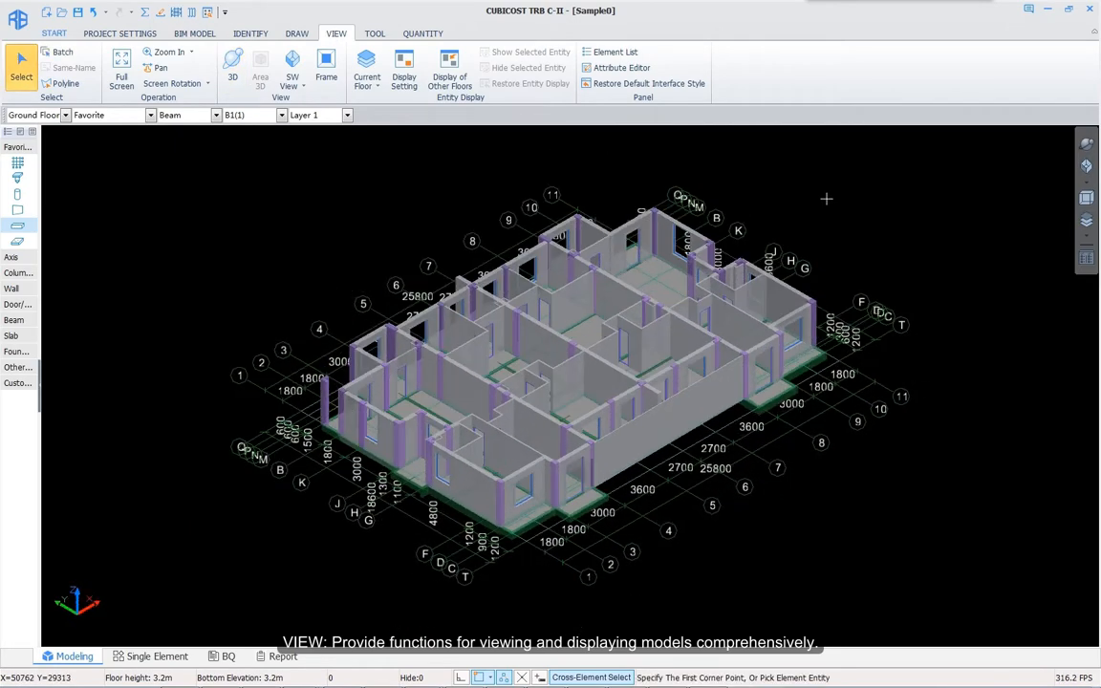
Step: Open the Calculator and Rebar Data Check utility tools, then close the data check
{"action": "left_click", "coordinate": [381, 35]}
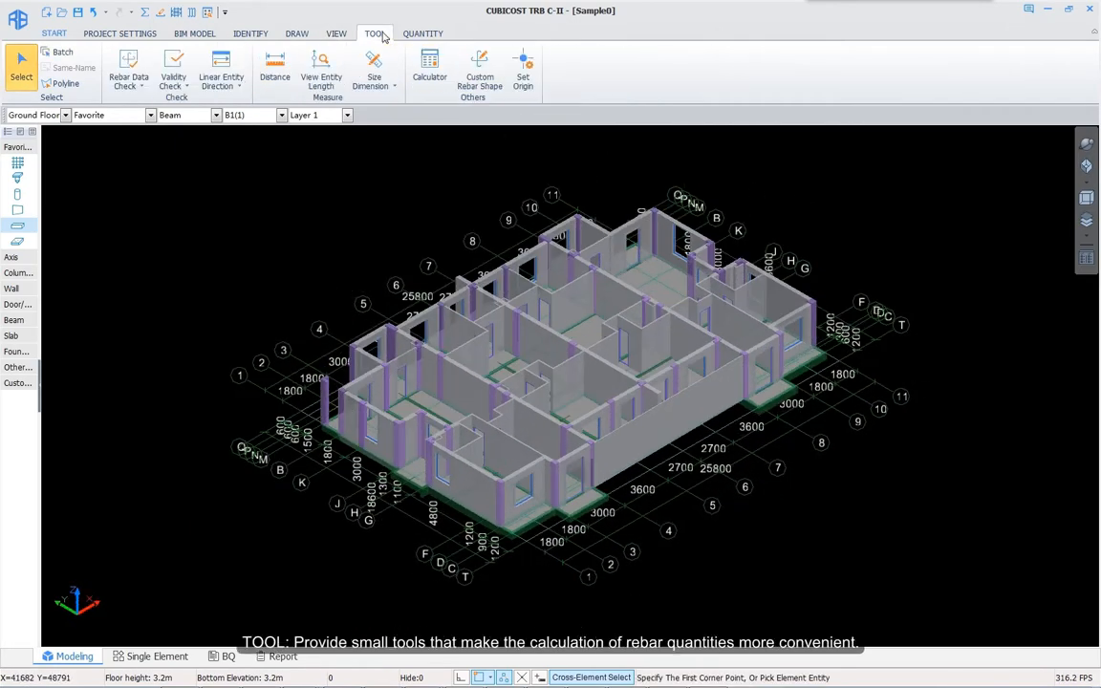
{"action": "left_click", "coordinate": [430, 69]}
{"action": "left_click", "coordinate": [128, 69]}
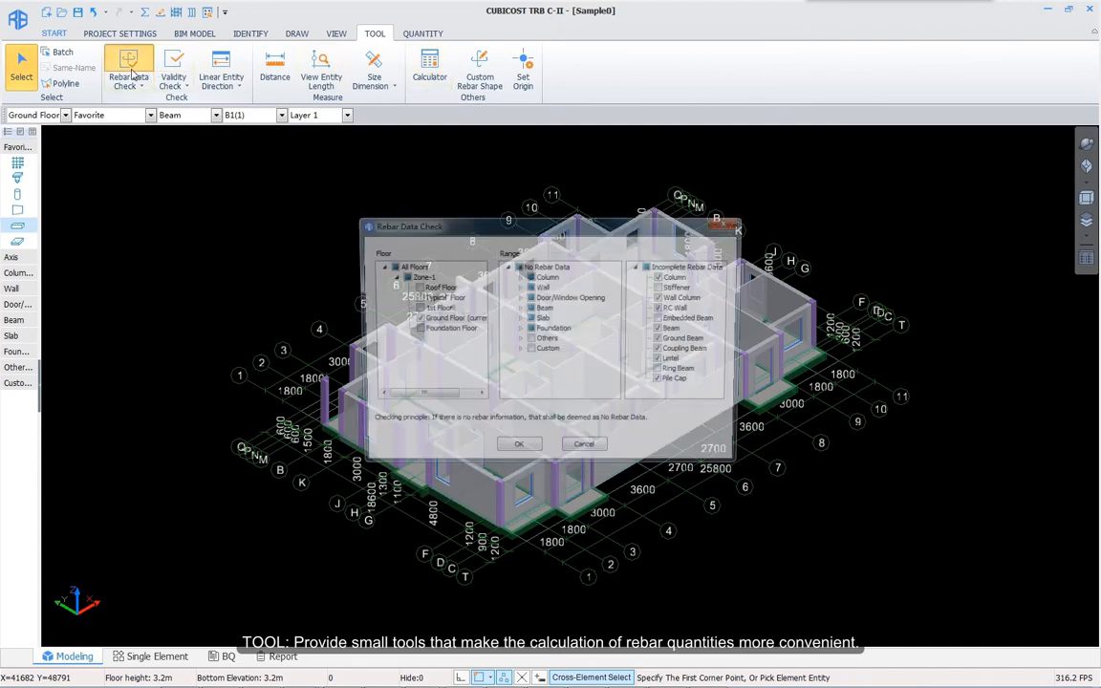
{"action": "left_click", "coordinate": [736, 225]}
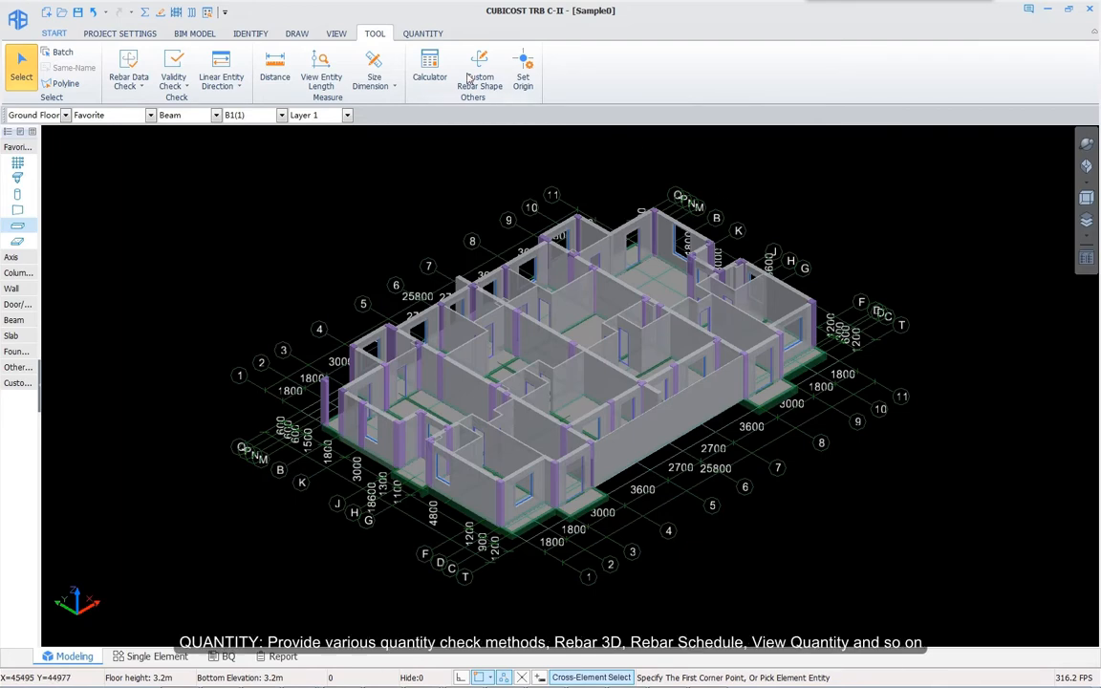
Step: Show the front wall's 3D rebar, its Edit Rebar table and its Common Rebar quantities
{"action": "left_click", "coordinate": [430, 35]}
{"action": "left_click", "coordinate": [263, 67]}
{"action": "left_click", "coordinate": [516, 463]}
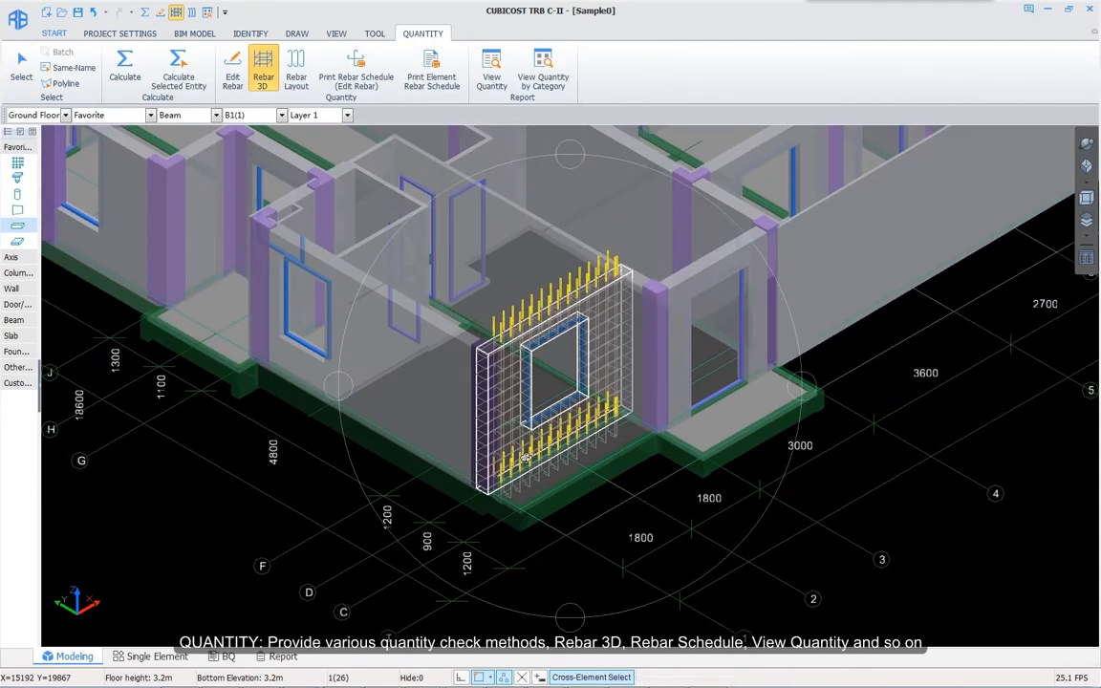
{"action": "left_click", "coordinate": [515, 448]}
{"action": "left_click", "coordinate": [232, 67]}
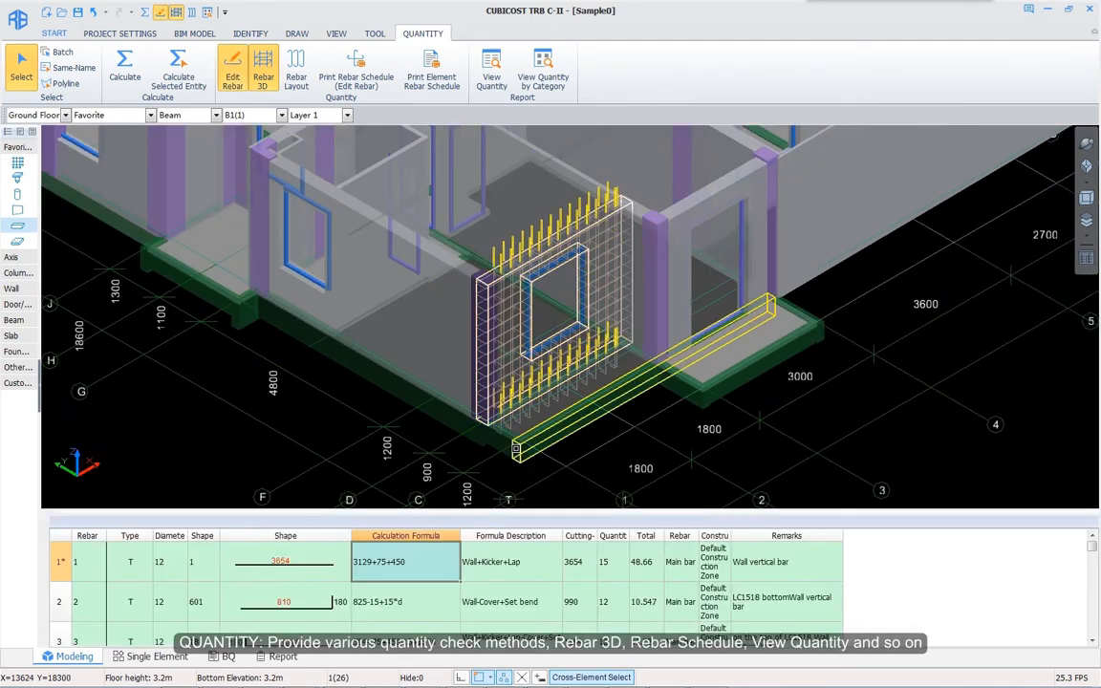
{"action": "left_click", "coordinate": [492, 68]}
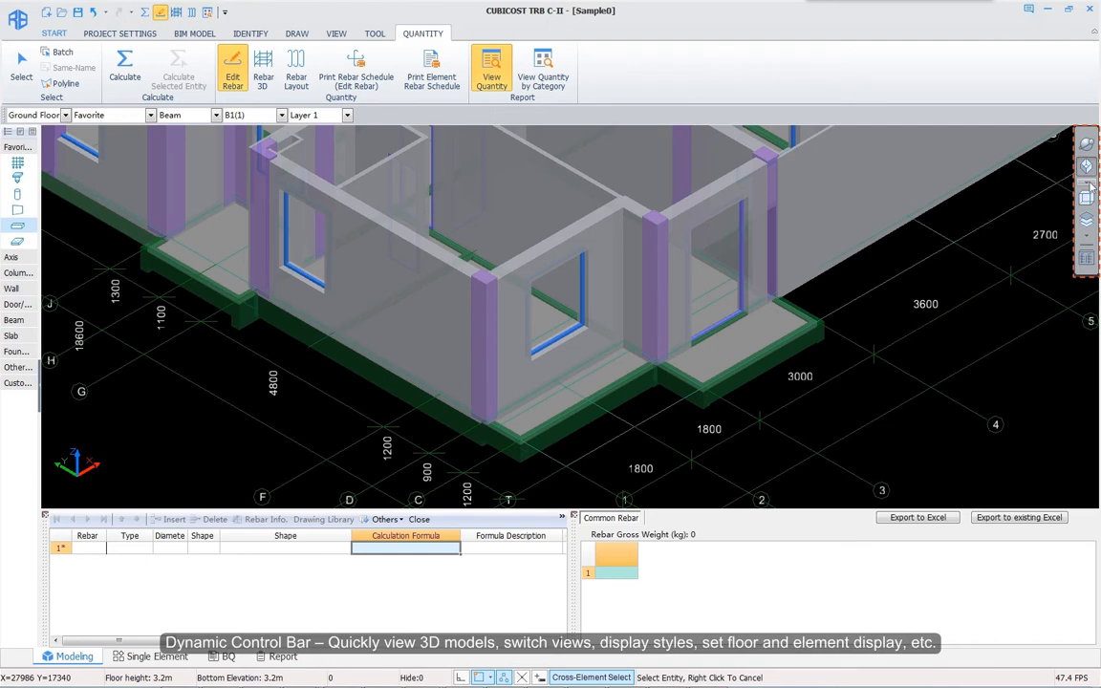
Step: Display all floors, switch to 1st Floor, enable Cross-Element Select and pan the model slightly
{"action": "left_click", "coordinate": [1090, 236]}
{"action": "left_click", "coordinate": [1016, 287]}
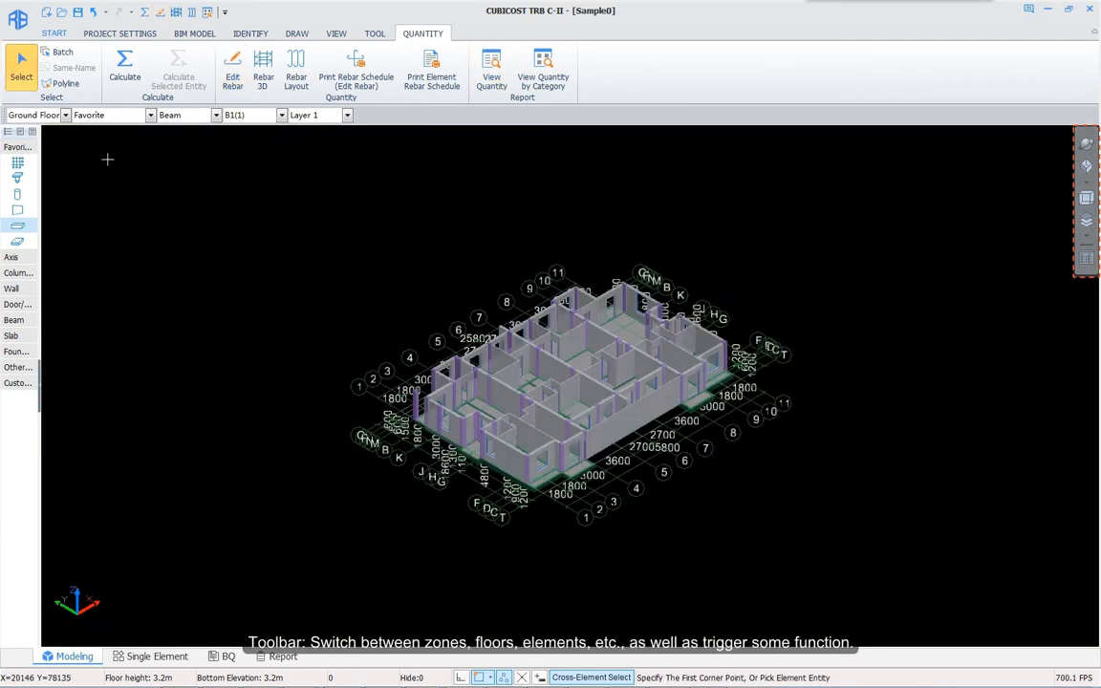
{"action": "left_click", "coordinate": [65, 115]}
{"action": "left_click", "coordinate": [38, 150]}
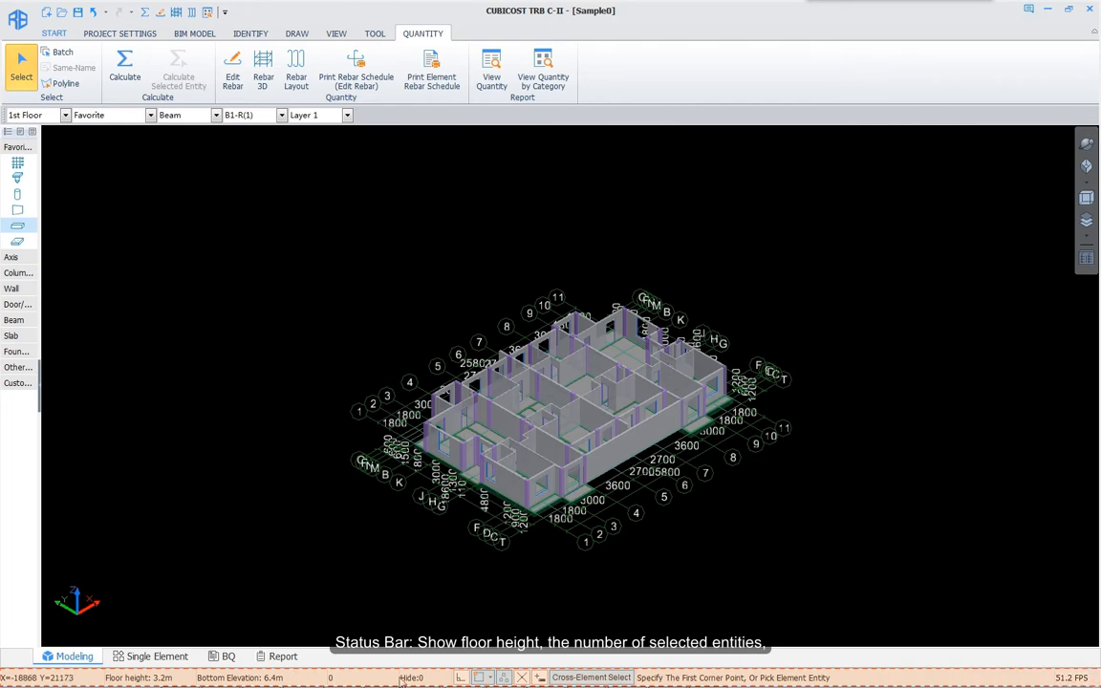
{"action": "left_click", "coordinate": [591, 679]}
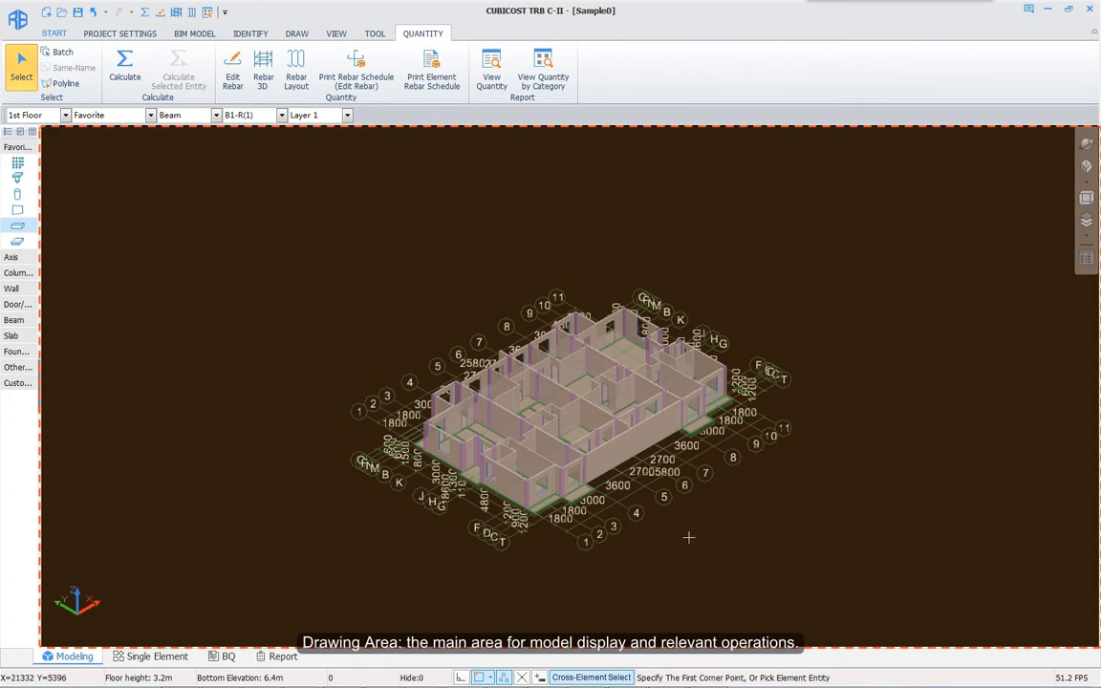
{"action": "middle_click_drag", "start_coordinate": [691, 542], "coordinate": [696, 501]}
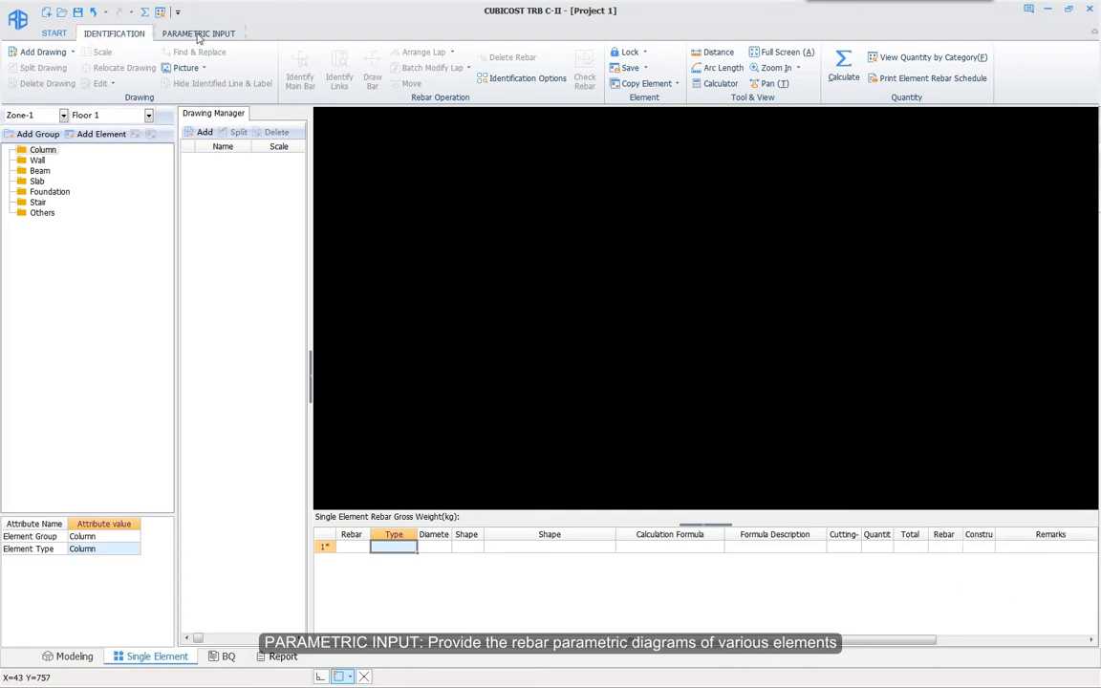
Step: Bring up the AT-stair parametric diagram from the Stair A-E group
{"action": "left_click", "coordinate": [198, 34]}
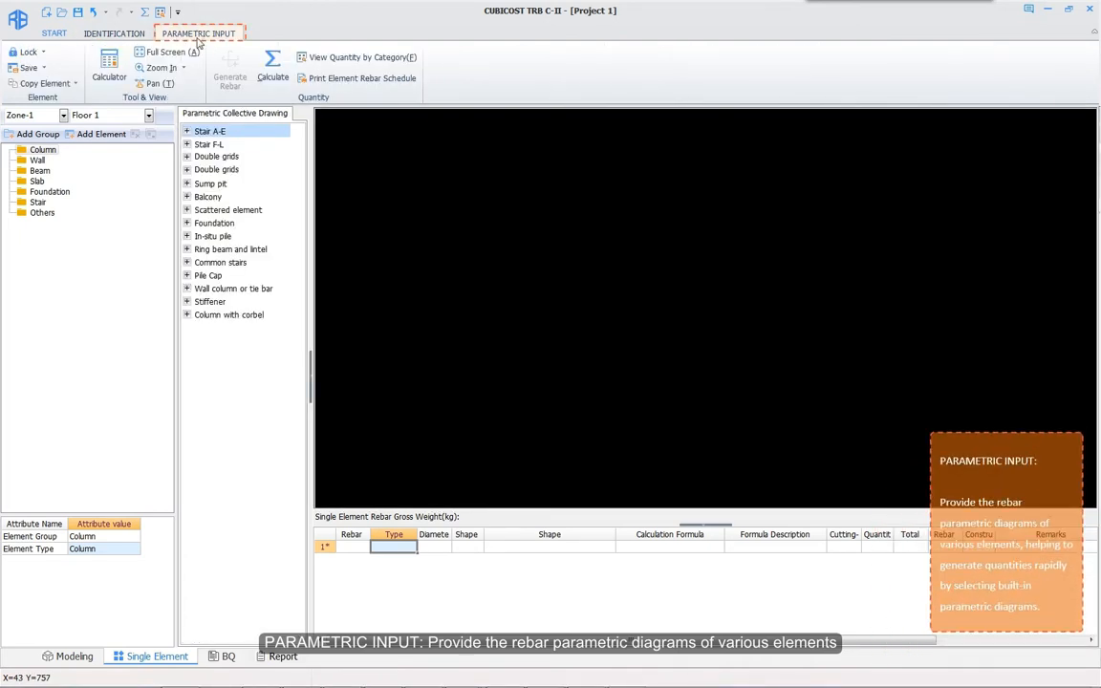
{"action": "left_click", "coordinate": [187, 131]}
{"action": "left_click", "coordinate": [212, 145]}
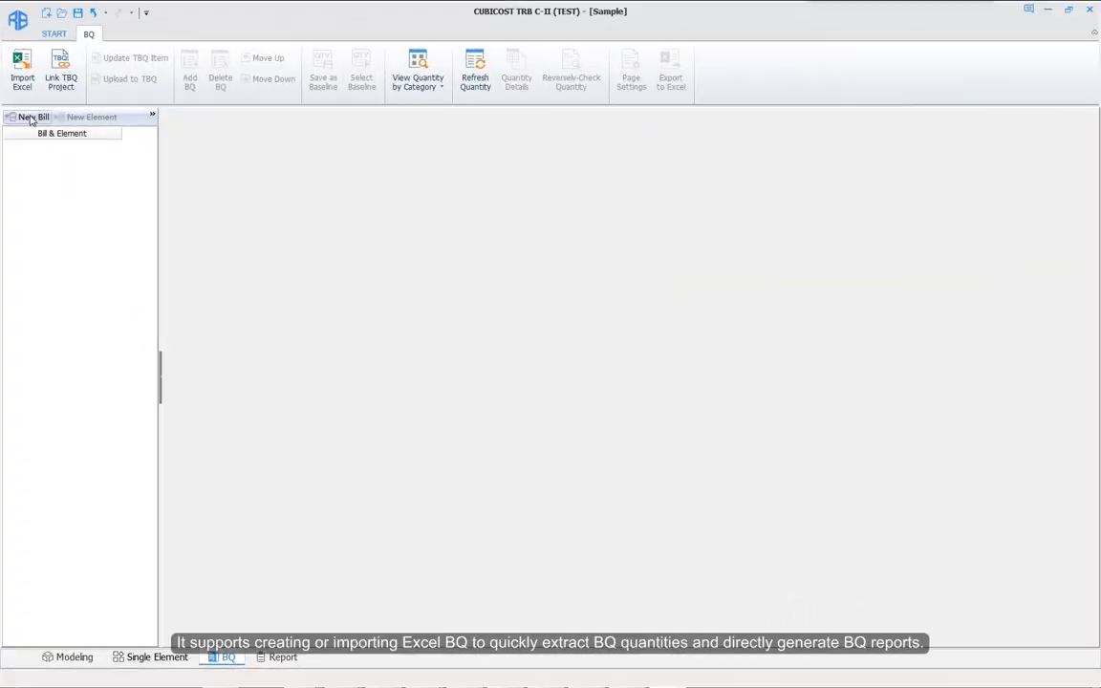
Step: Create Bill1 with a new element and import a BQ from Excel
{"action": "left_click", "coordinate": [31, 117]}
{"action": "left_click", "coordinate": [99, 118]}
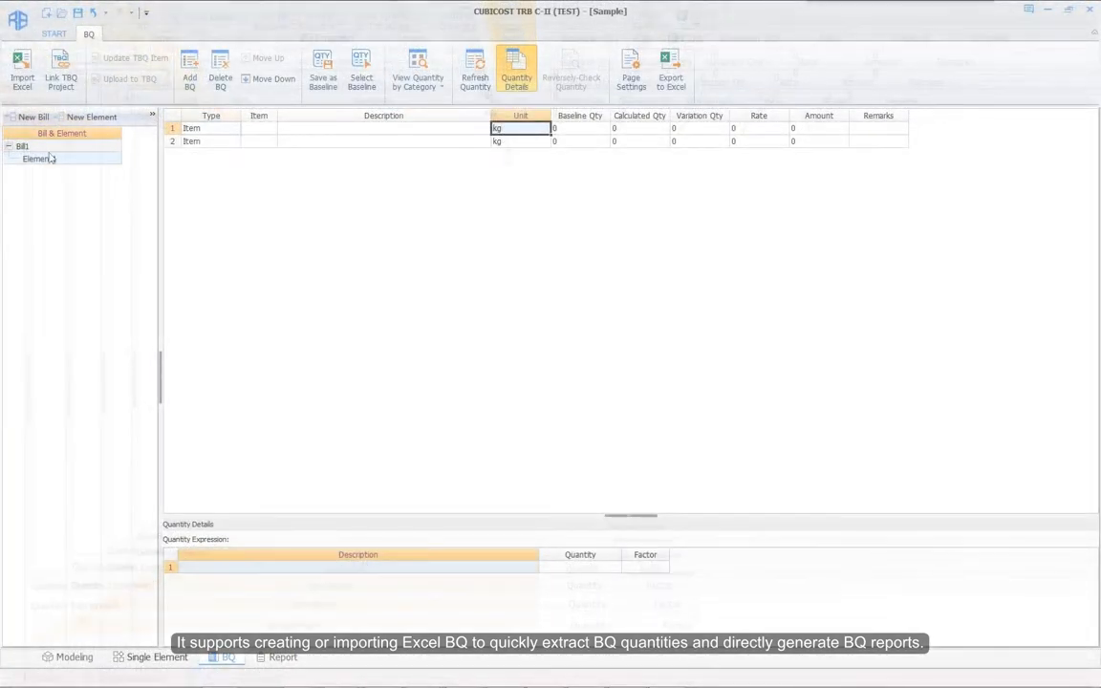
{"action": "left_click", "coordinate": [22, 77]}
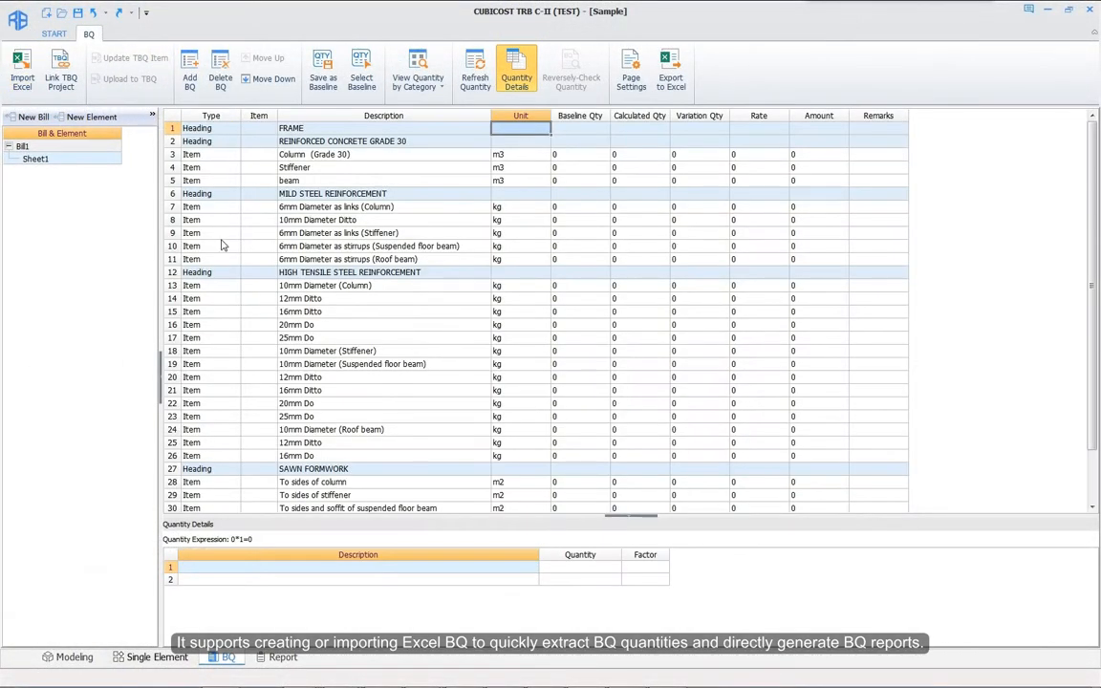
Step: Fill row 7's quantity with 127.745 from the Modeling module by category
{"action": "left_click", "coordinate": [641, 206]}
{"action": "left_click", "coordinate": [442, 84]}
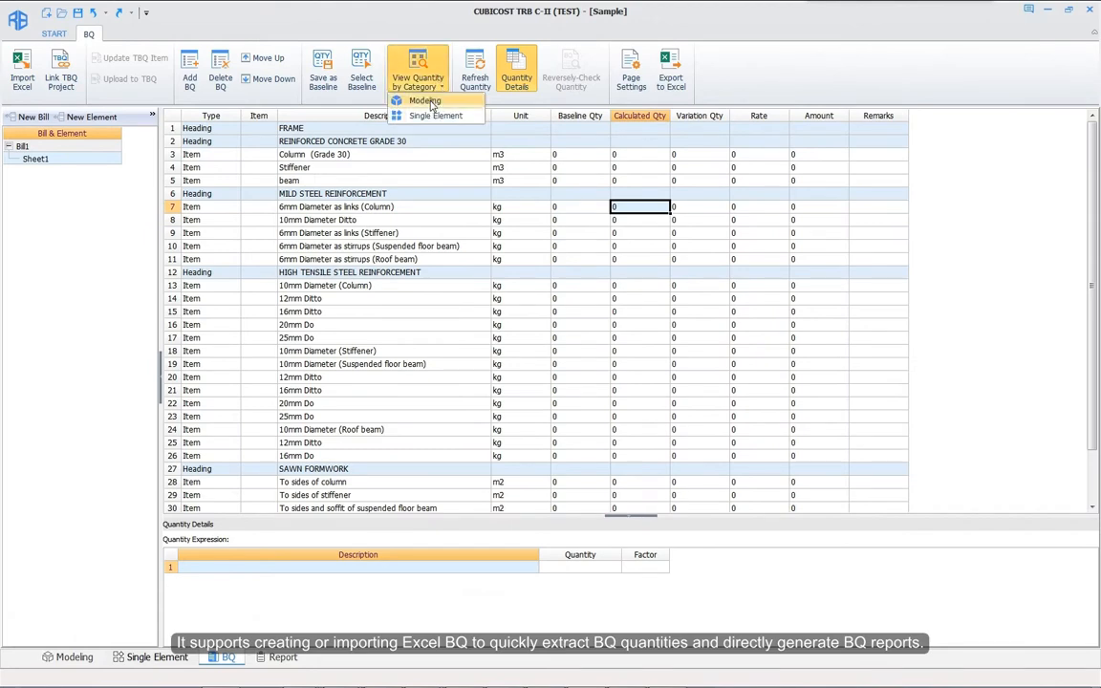
{"action": "left_click", "coordinate": [429, 101]}
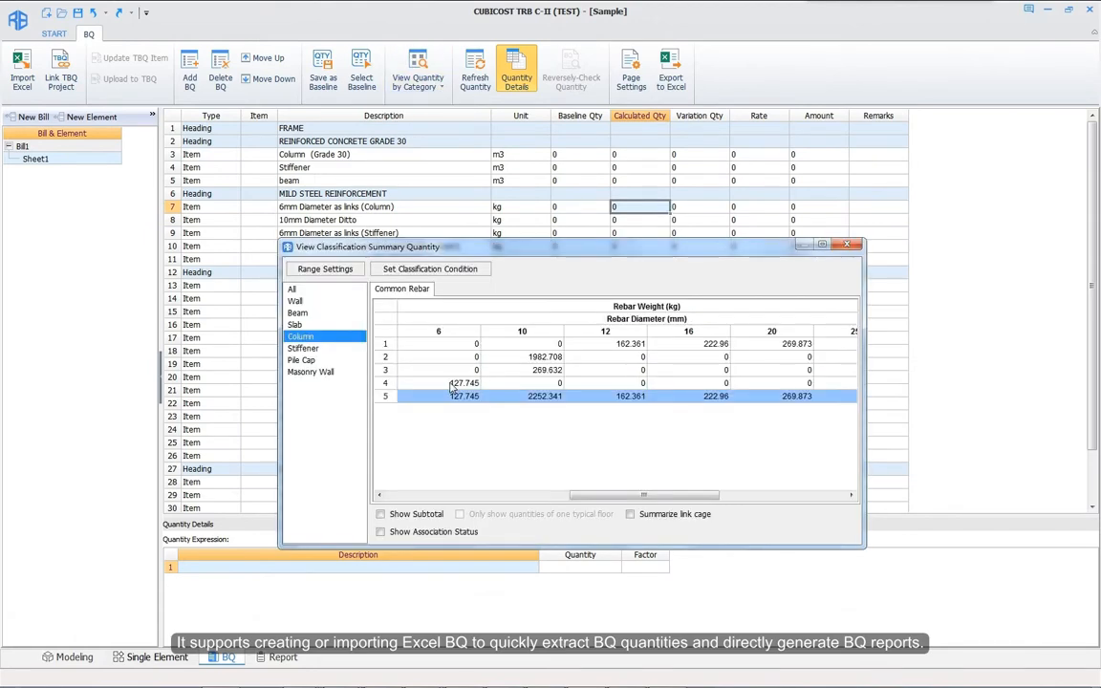
{"action": "double_click", "coordinate": [453, 384]}
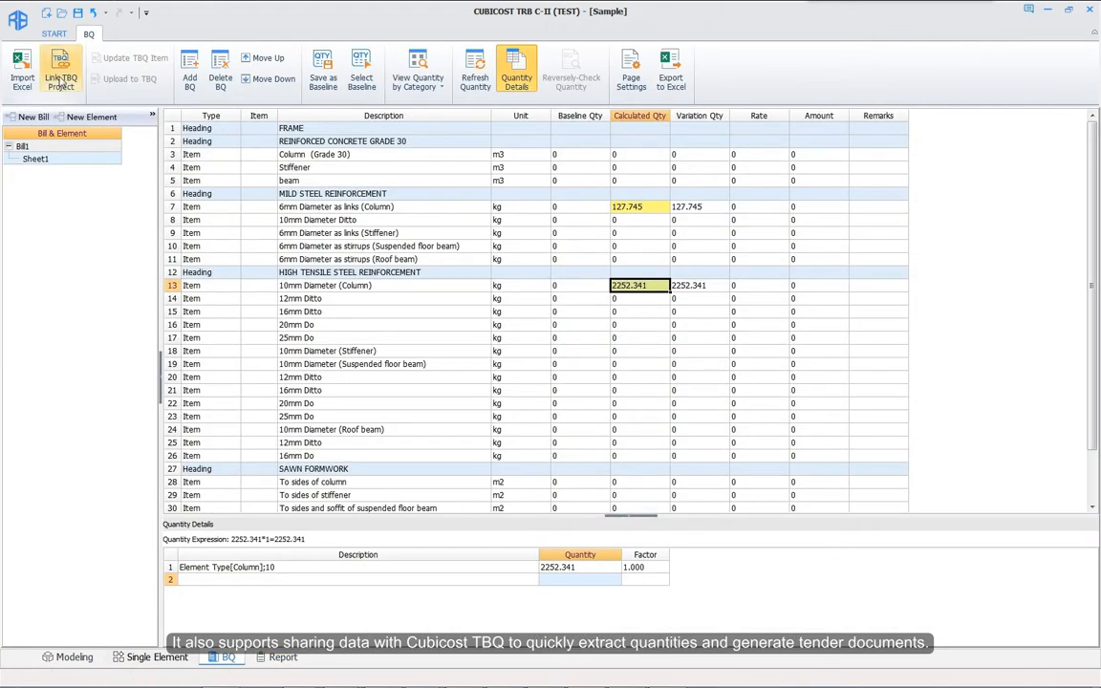
Step: Link the bill to a TBQ project, signing in to the TBQ service, and select row 32's quantity
{"action": "left_click", "coordinate": [60, 75]}
{"action": "left_click", "coordinate": [631, 386]}
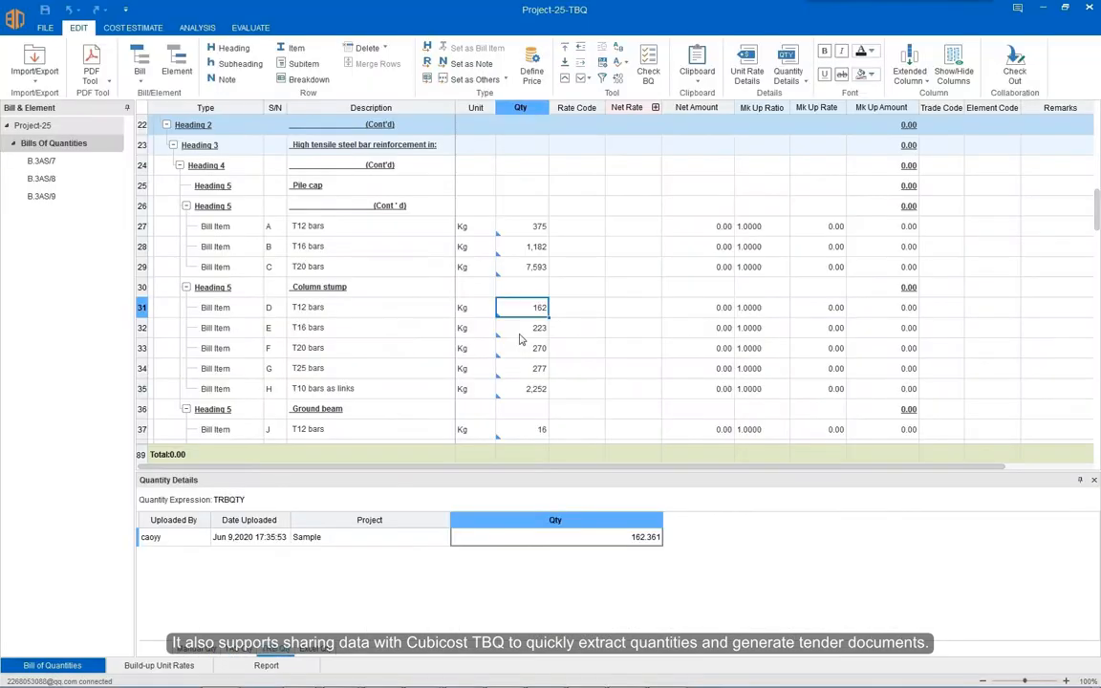
{"action": "left_click", "coordinate": [519, 333]}
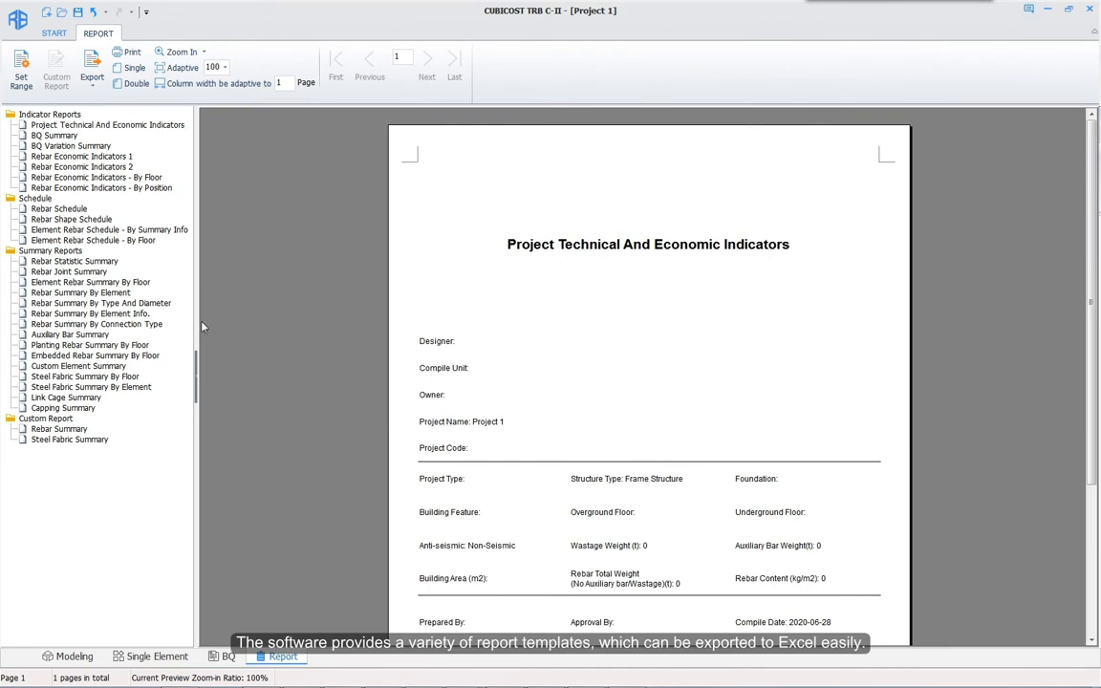
Step: Bring up the report page's print and export options
{"action": "right_click", "coordinate": [421, 325]}
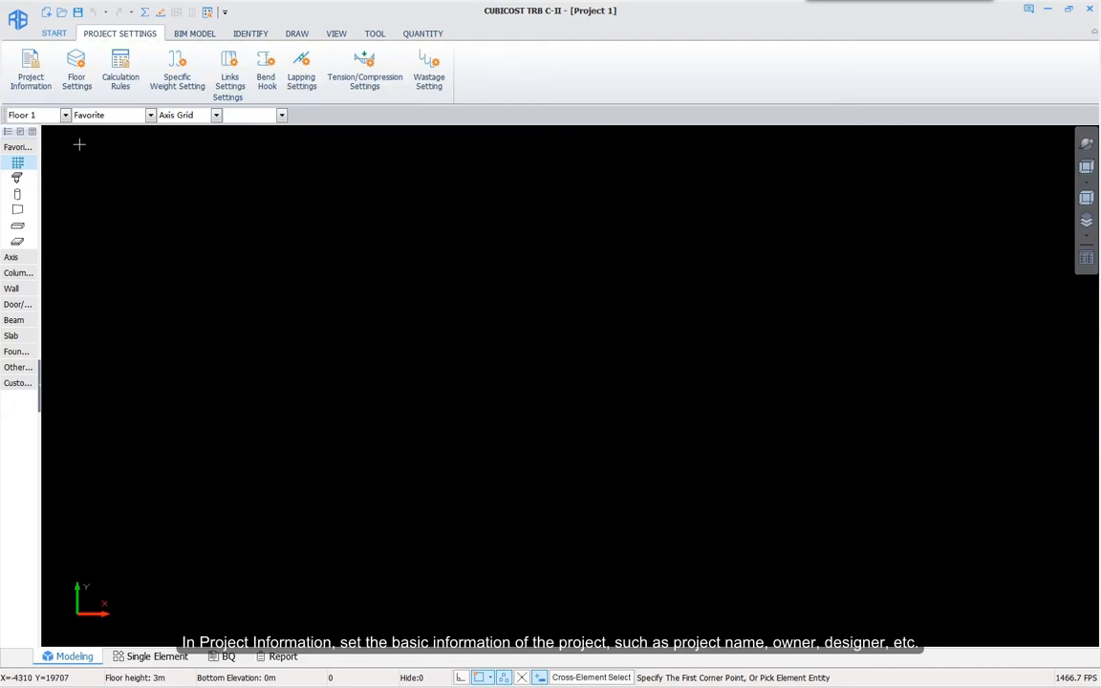
Step: Edit the project name, Owner and Designer entries in Project Information
{"action": "left_click", "coordinate": [31, 65]}
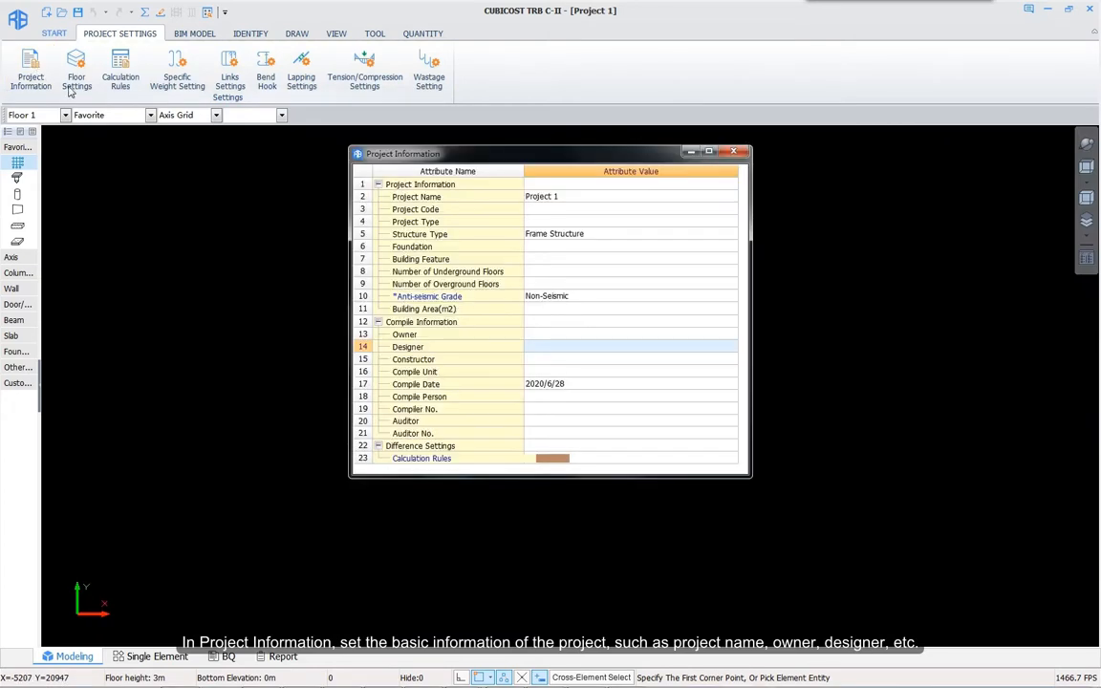
{"action": "left_click", "coordinate": [592, 198]}
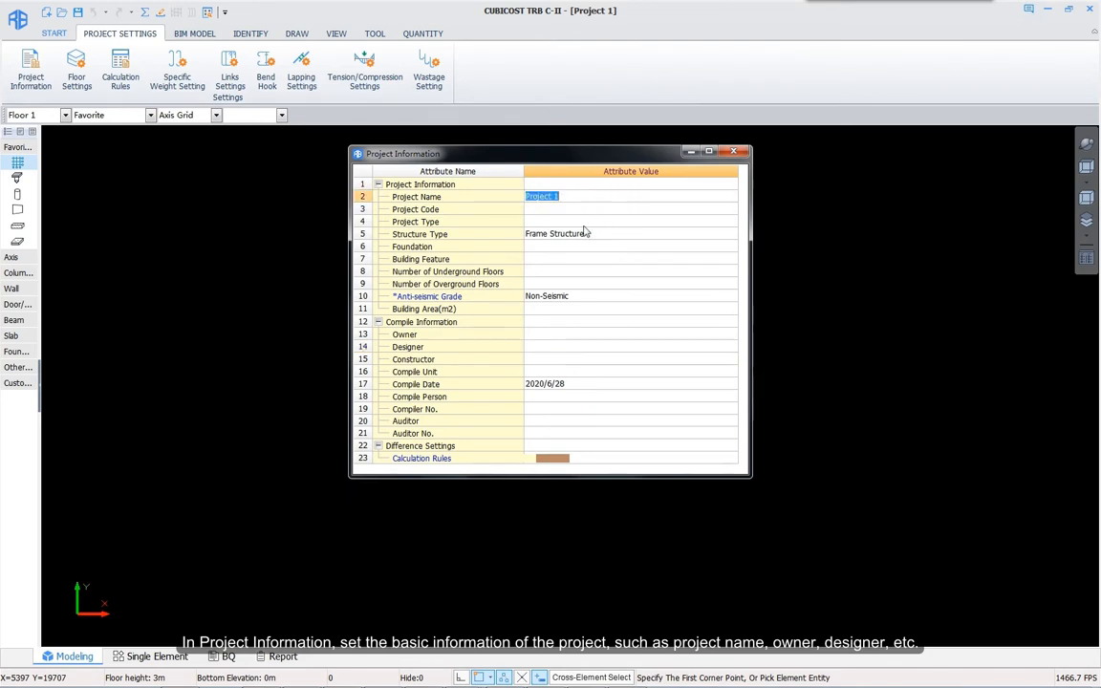
{"action": "left_click", "coordinate": [538, 334]}
{"action": "left_click", "coordinate": [540, 348]}
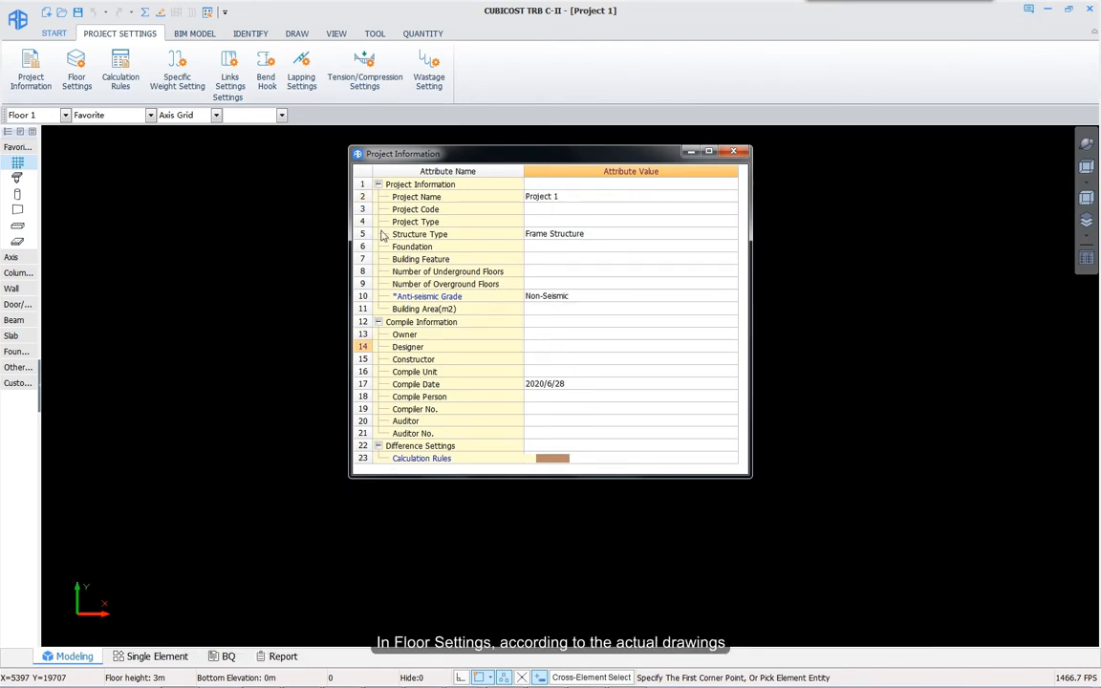
Step: Add two zones, insert overground and basement floors, and set Floor 2 to repeat 3 times
{"action": "left_click", "coordinate": [66, 73]}
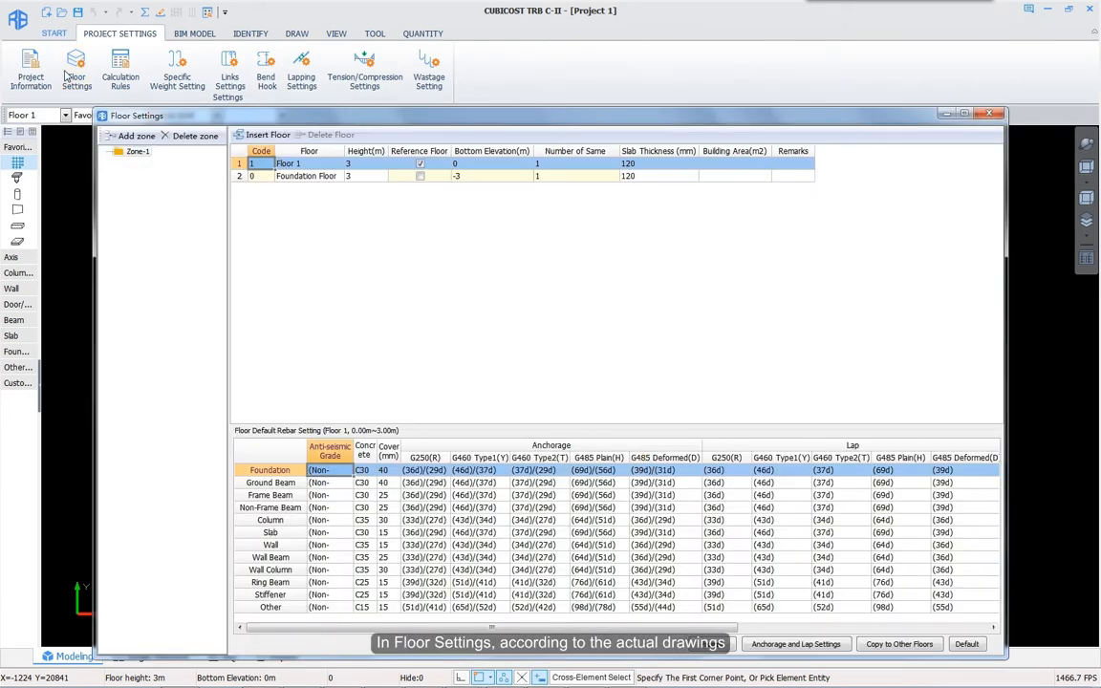
{"action": "left_click", "coordinate": [134, 136]}
{"action": "left_click", "coordinate": [133, 136]}
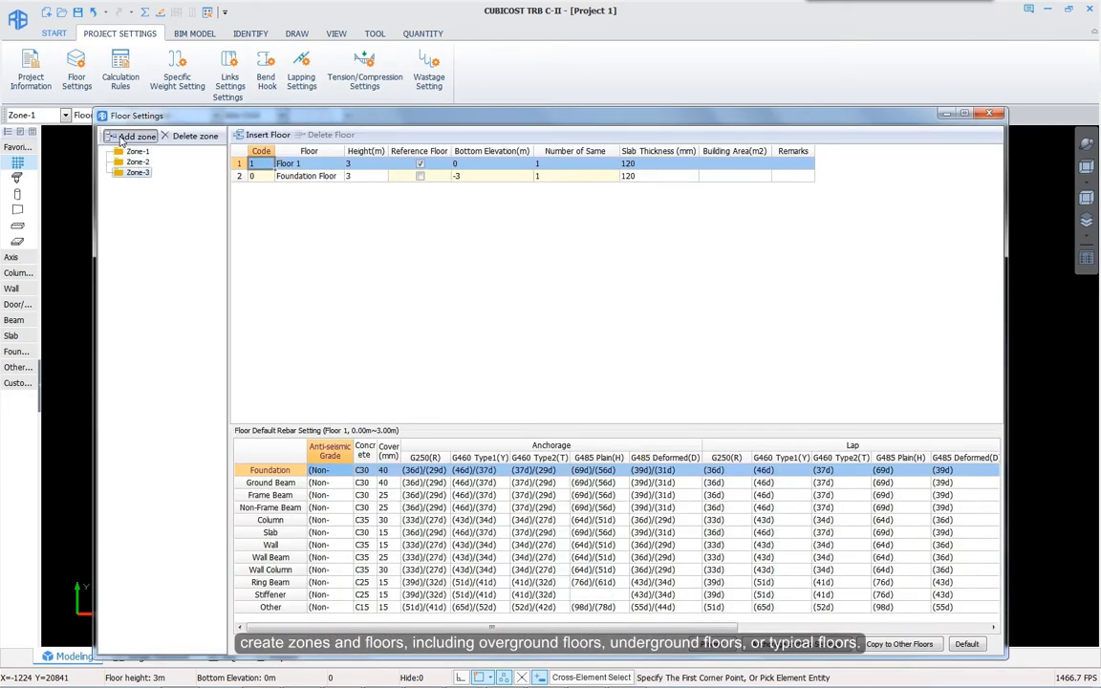
{"action": "left_click", "coordinate": [256, 135]}
{"action": "left_click", "coordinate": [256, 136]}
{"action": "left_click", "coordinate": [256, 136]}
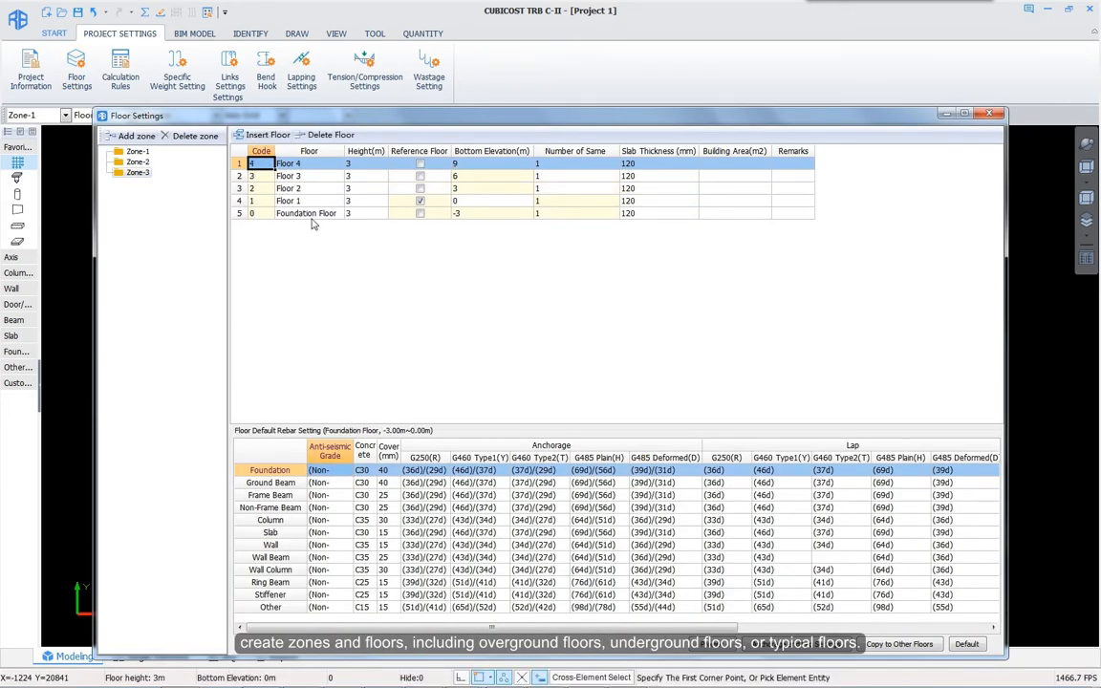
{"action": "left_click", "coordinate": [306, 213]}
{"action": "left_click", "coordinate": [256, 136]}
{"action": "left_click", "coordinate": [256, 136]}
{"action": "left_click", "coordinate": [256, 136]}
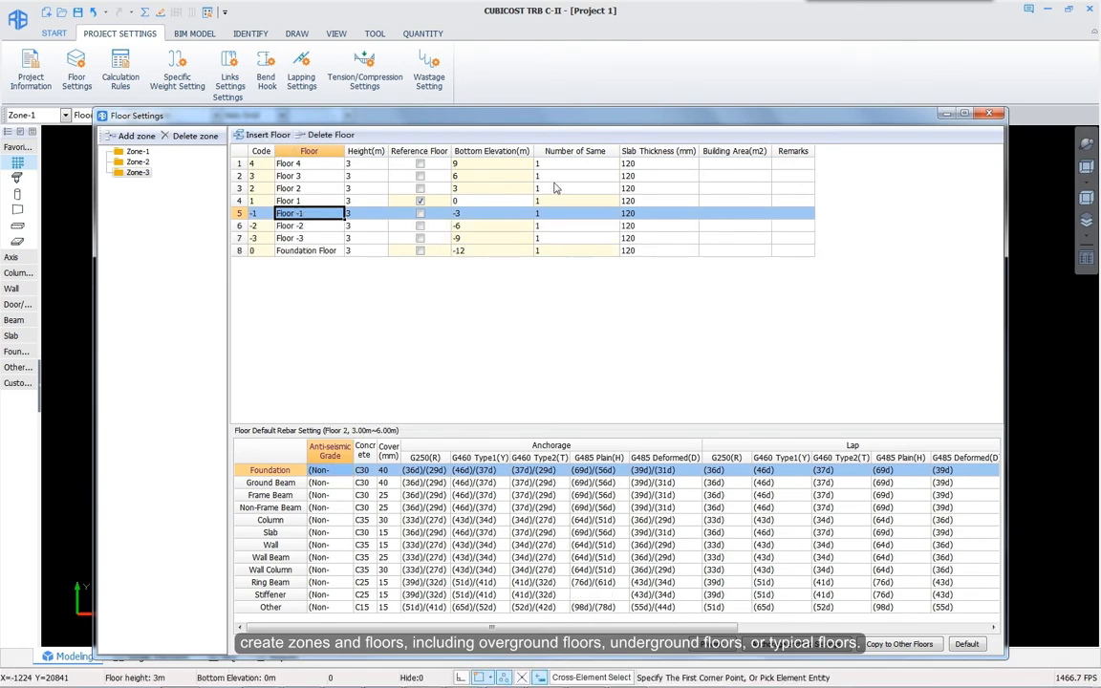
{"action": "left_click", "coordinate": [555, 187]}
{"action": "type", "text": "3"}
{"action": "key", "text": "Tab"}
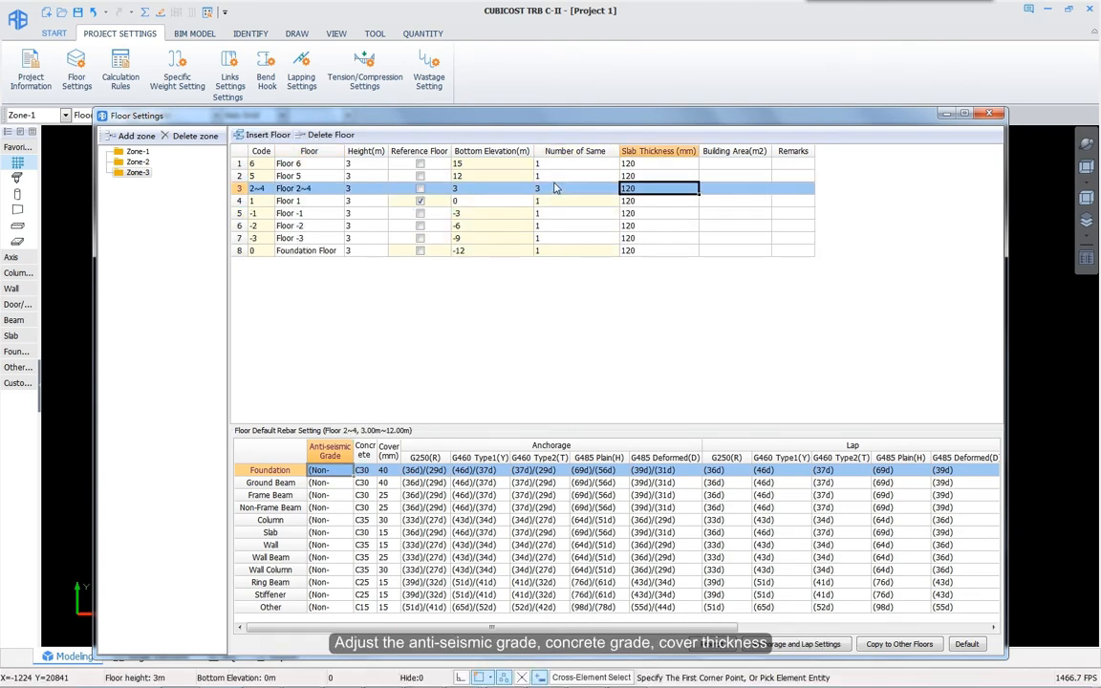
Step: Set Foundation concrete to C40, Non-Frame Beam G250 anchorage to 30d and standard length 12000
{"action": "left_click", "coordinate": [347, 472]}
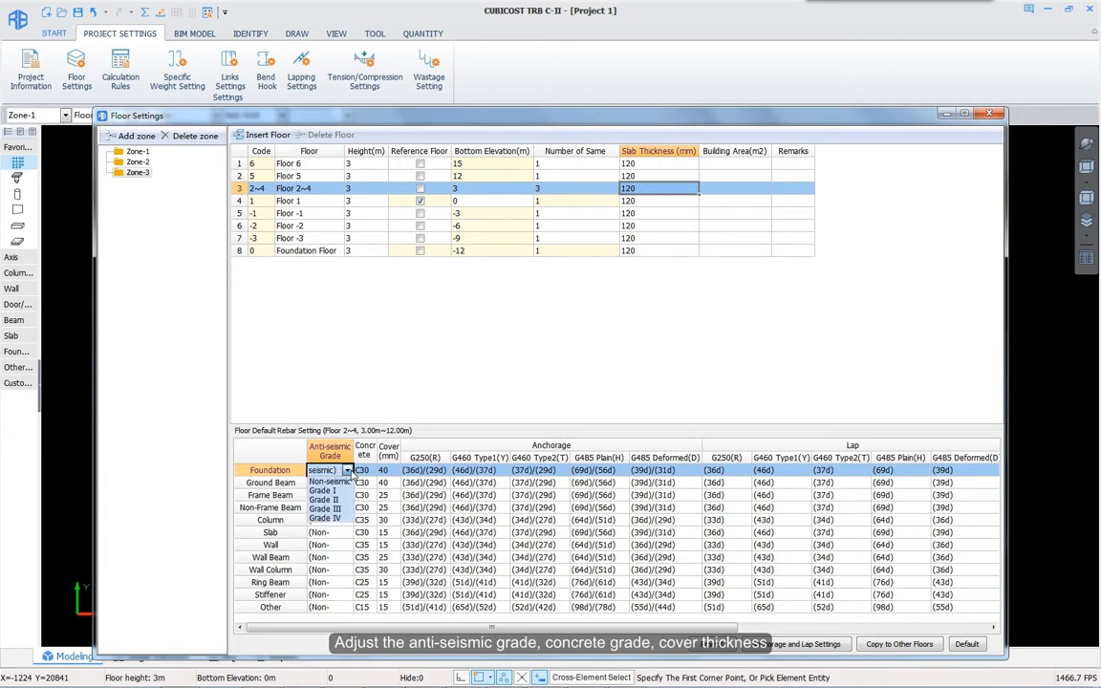
{"action": "left_click", "coordinate": [363, 471]}
{"action": "left_click", "coordinate": [372, 471]}
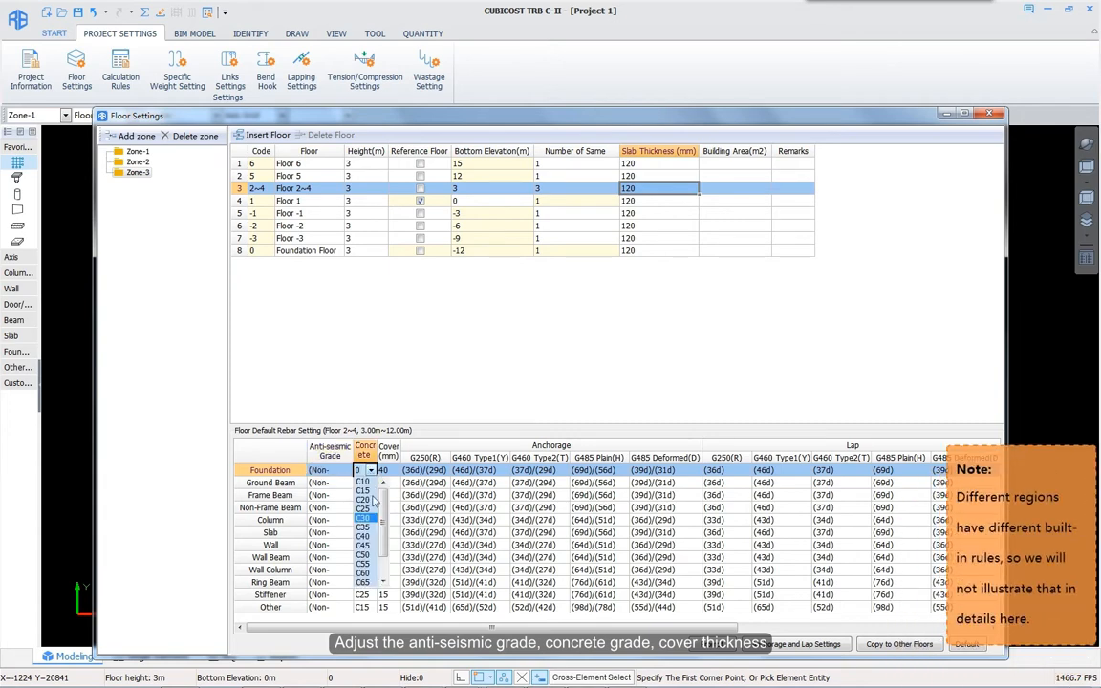
{"action": "left_click", "coordinate": [366, 536]}
{"action": "left_click", "coordinate": [386, 483]}
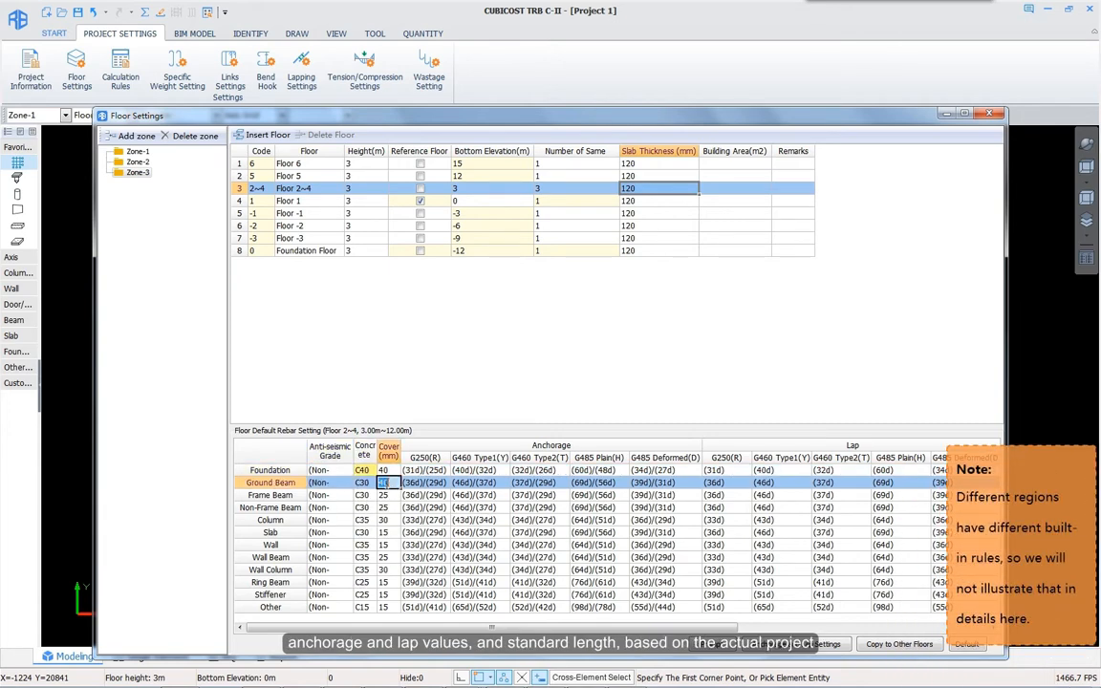
{"action": "left_click", "coordinate": [426, 507]}
{"action": "type", "text": "30"}
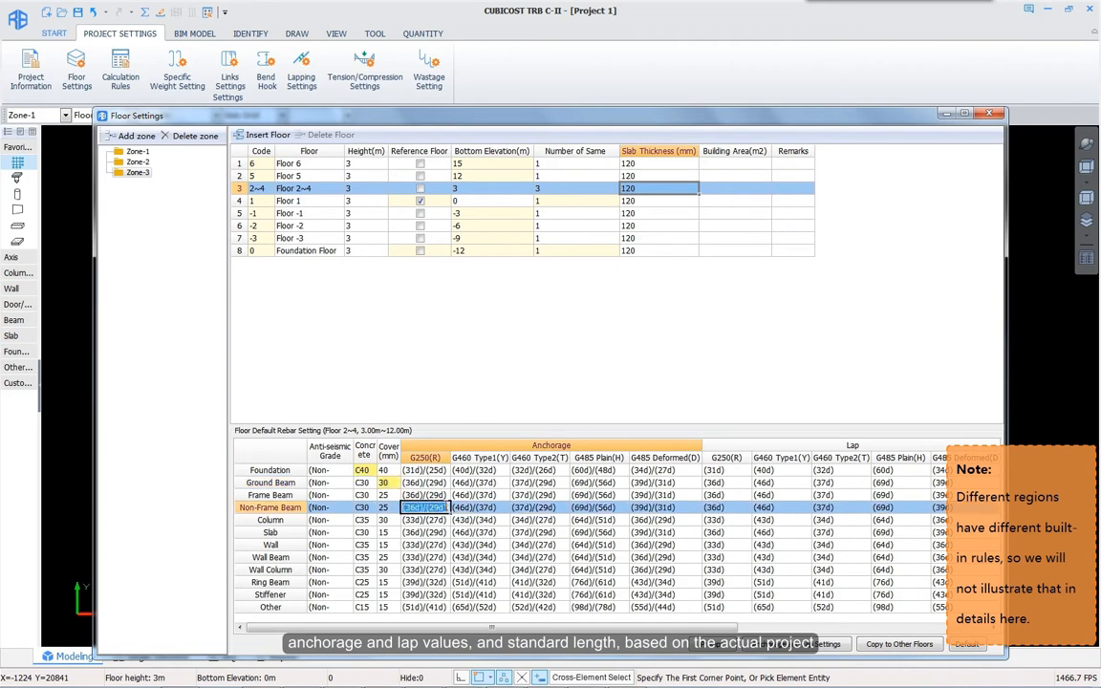
{"action": "type", "text": "d"}
{"action": "key", "text": "Return"}
{"action": "left_click", "coordinate": [776, 510]}
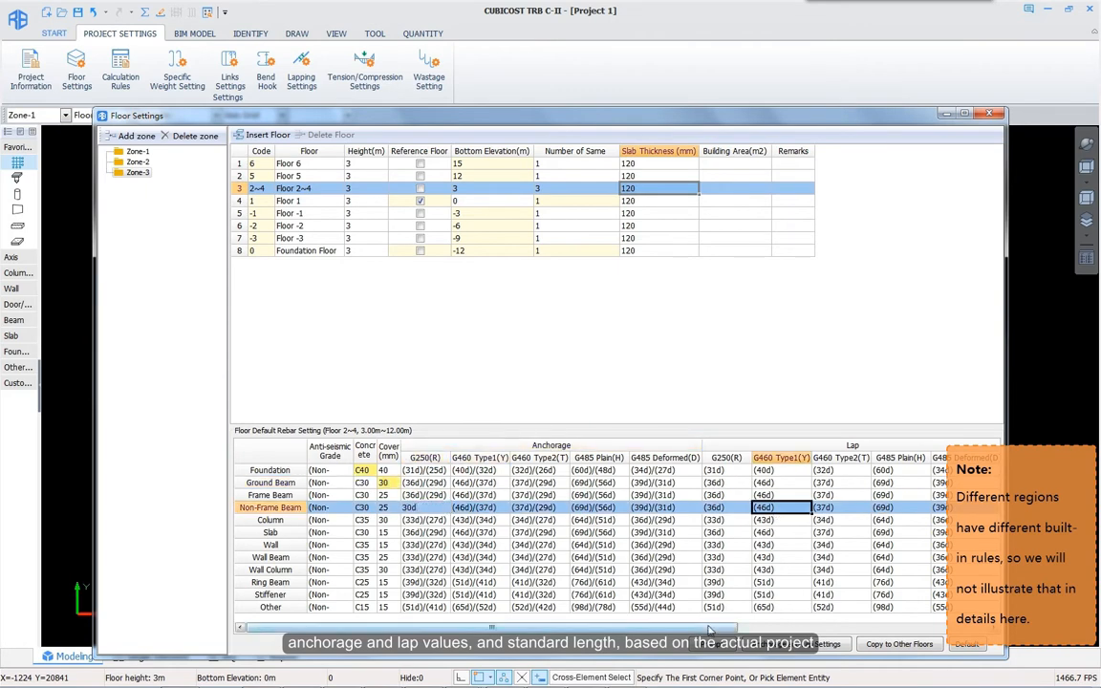
{"action": "left_click_drag", "start_coordinate": [703, 627], "coordinate": [882, 627]}
{"action": "left_click", "coordinate": [879, 508]}
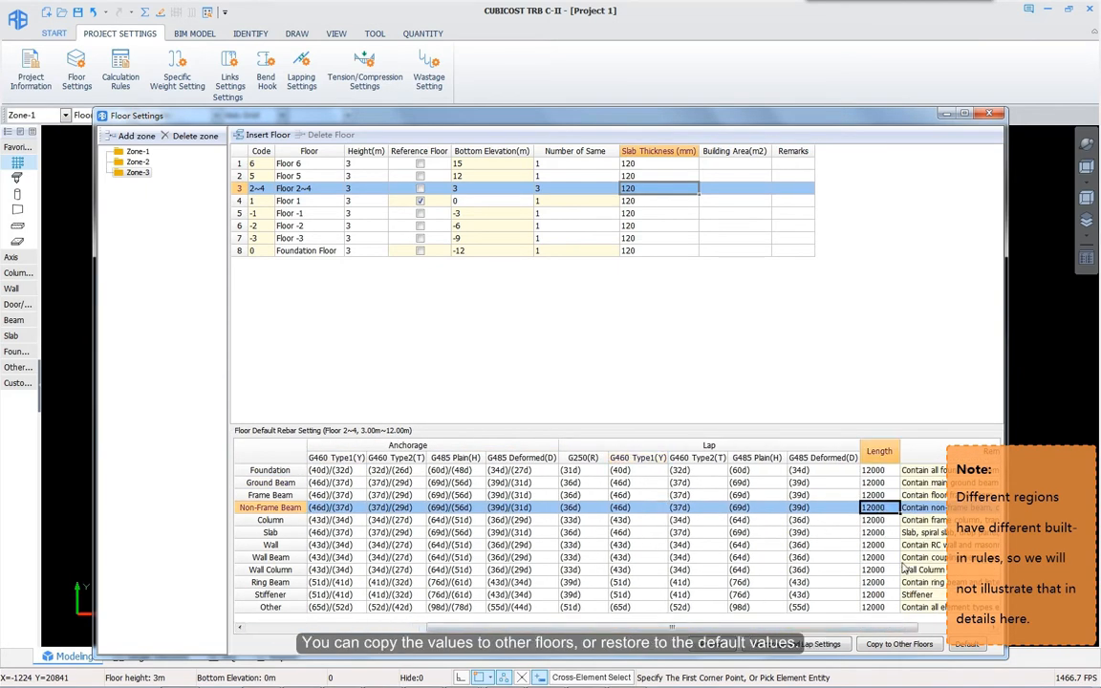
Step: Copy these rebar defaults to the Zone-1 floors
{"action": "left_click", "coordinate": [905, 645]}
{"action": "left_click", "coordinate": [483, 244]}
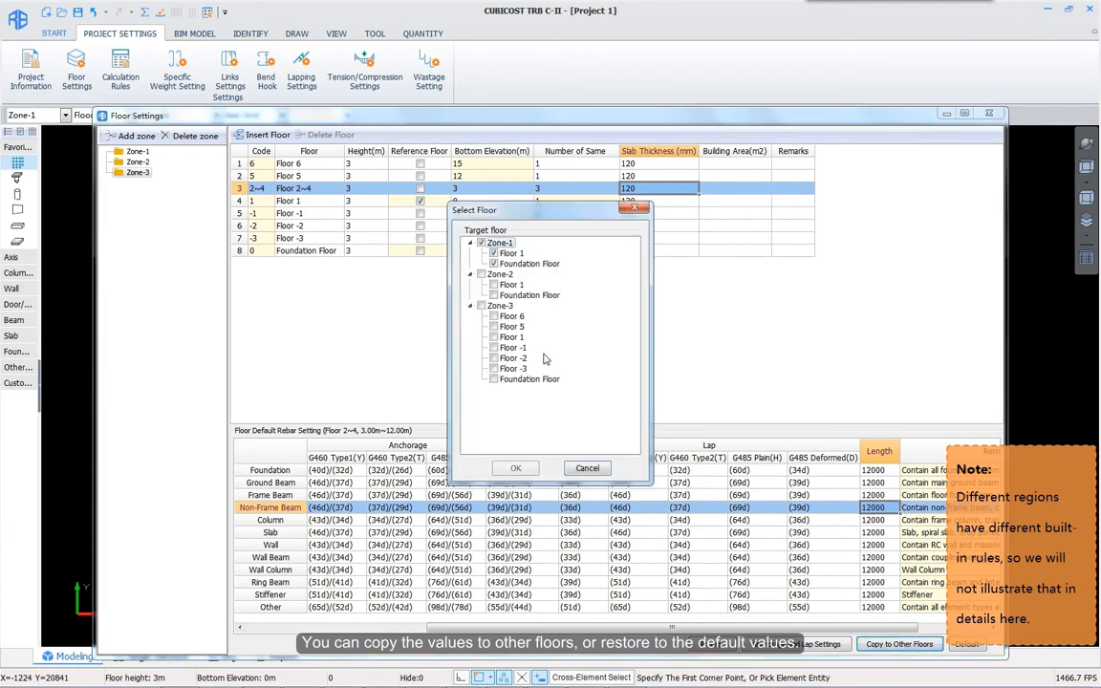
{"action": "left_click", "coordinate": [512, 467]}
{"action": "left_click", "coordinate": [575, 318]}
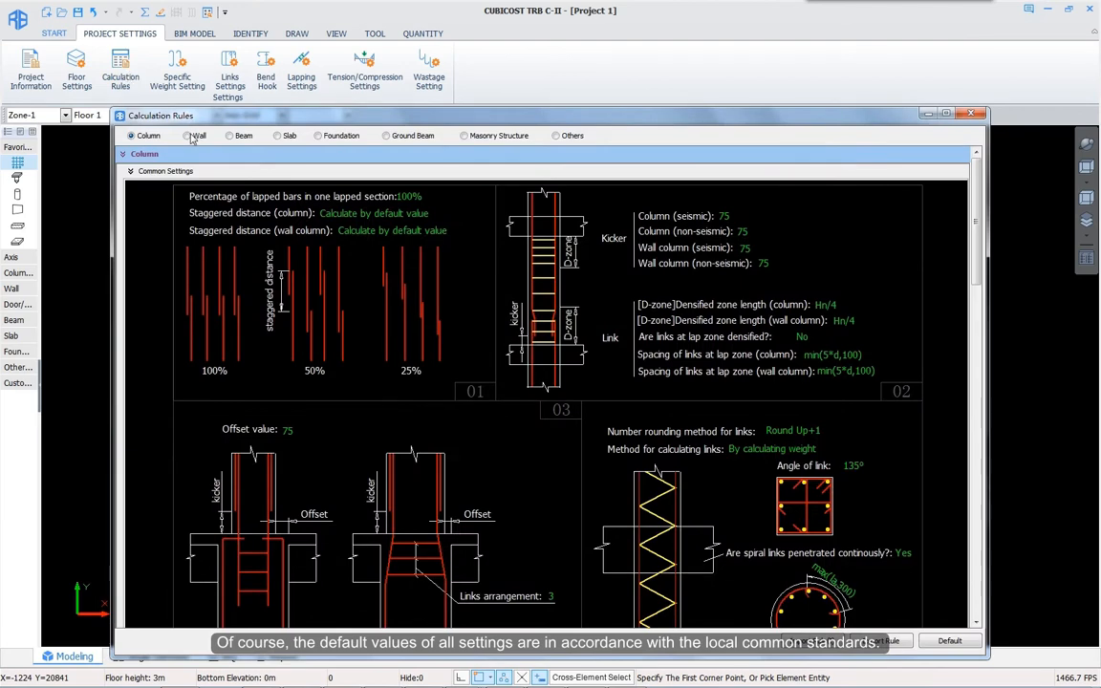
Step: Browse the wall and slab calculation rules, then return to the column rules
{"action": "left_click", "coordinate": [188, 136]}
{"action": "left_click", "coordinate": [278, 136]}
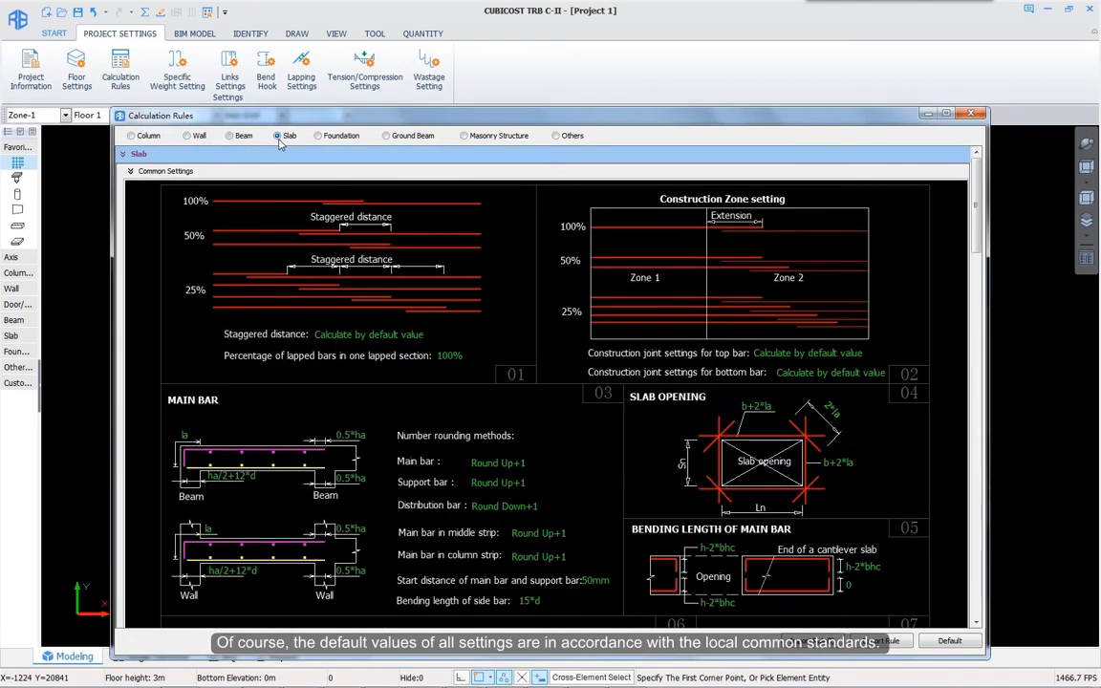
{"action": "left_click_drag", "start_coordinate": [975, 251], "coordinate": [889, 191]}
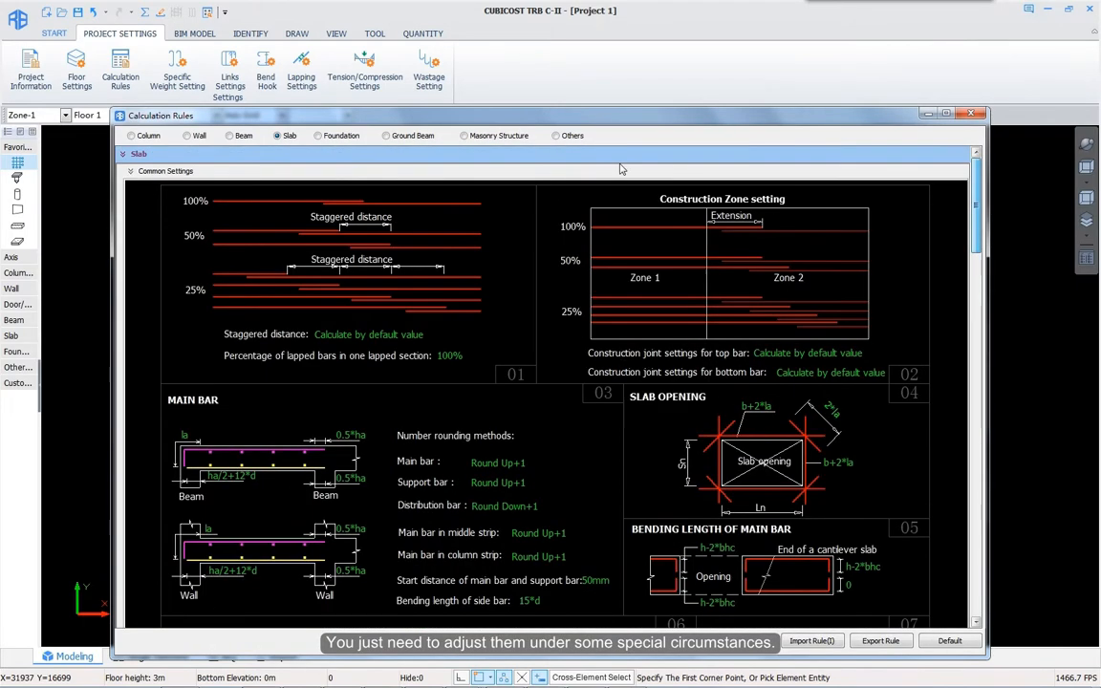
{"action": "left_click", "coordinate": [132, 136]}
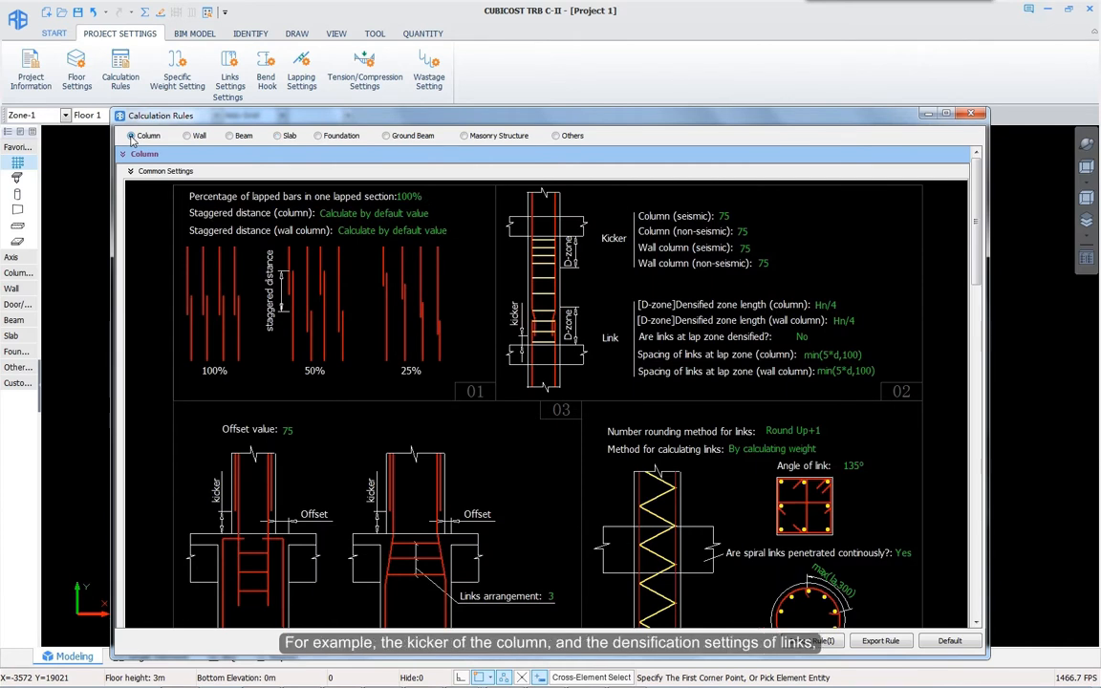
Step: Set the seismic column kicker to 100 and lap-zone link densification to Yes
{"action": "left_click", "coordinate": [724, 216]}
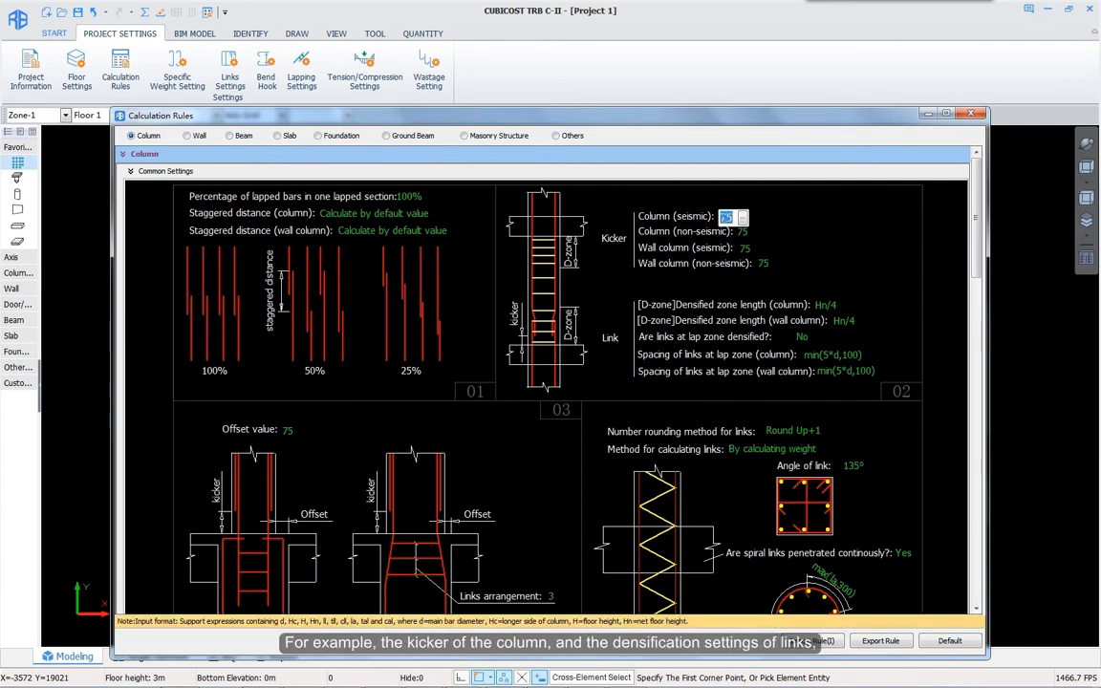
{"action": "type", "text": "100"}
{"action": "key", "text": "Return"}
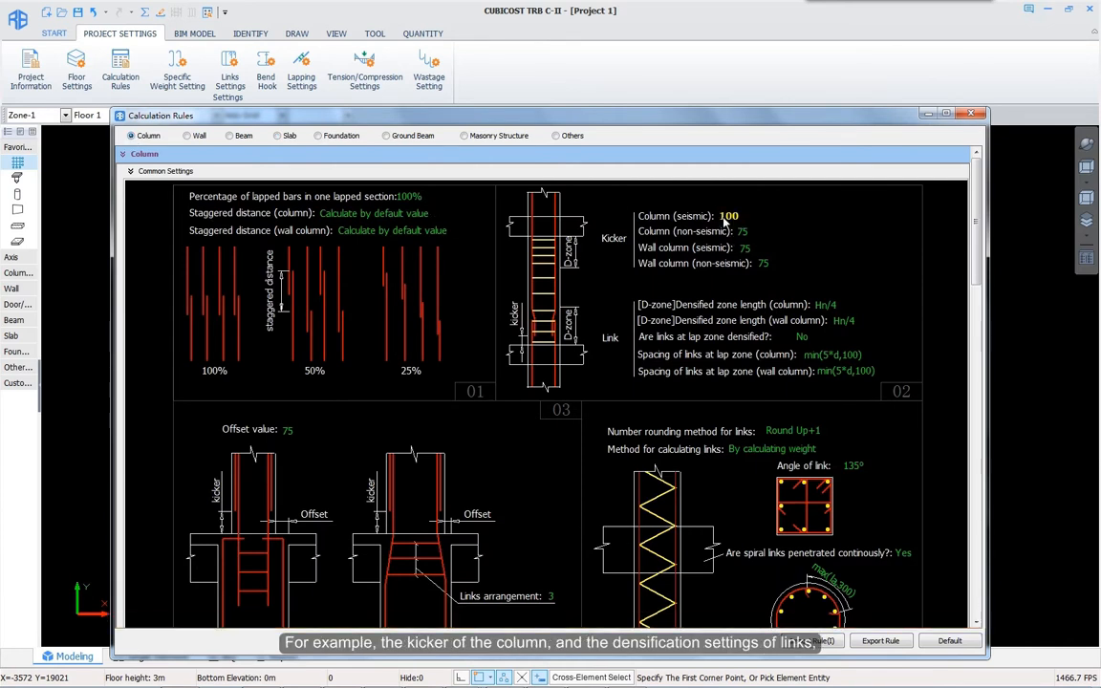
{"action": "left_click", "coordinate": [802, 336]}
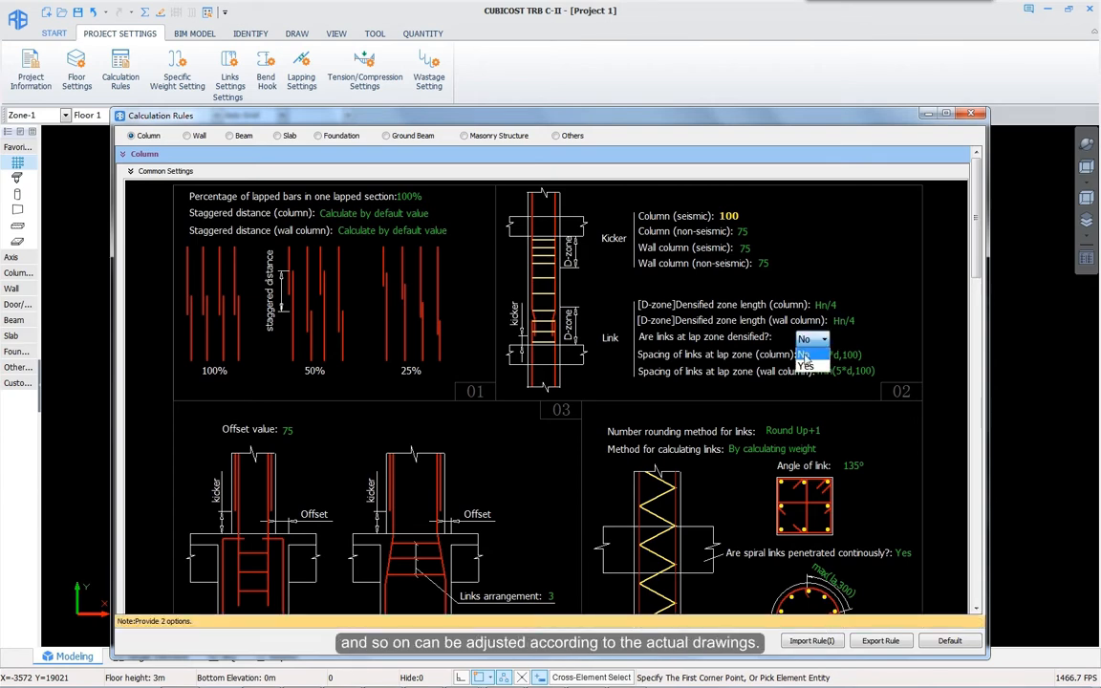
{"action": "left_click", "coordinate": [806, 369]}
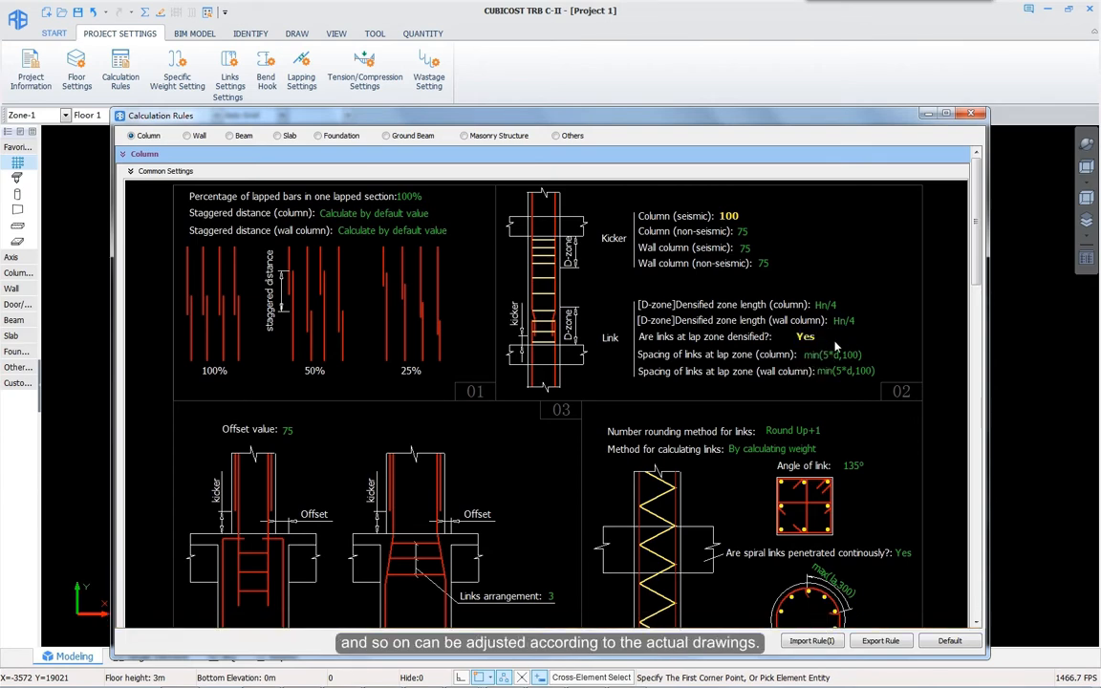
Step: Choose the lapped End-of-wall joint drawing and change its green length from 500 to 100
{"action": "left_click", "coordinate": [197, 136]}
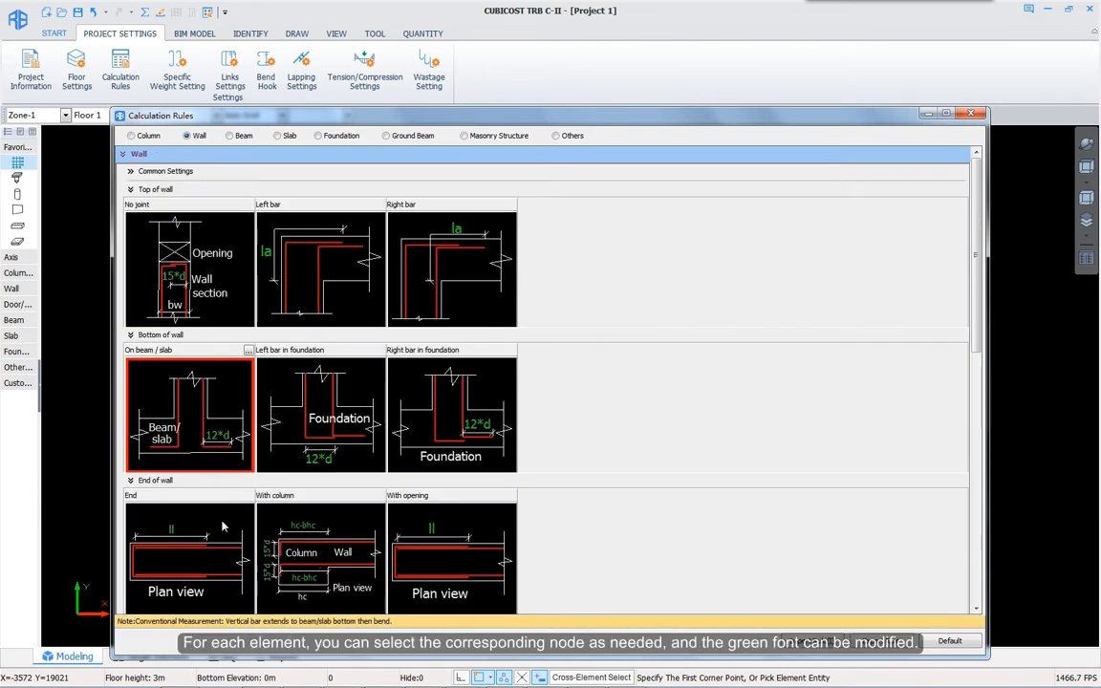
{"action": "left_click", "coordinate": [249, 496]}
{"action": "left_click", "coordinate": [629, 311]}
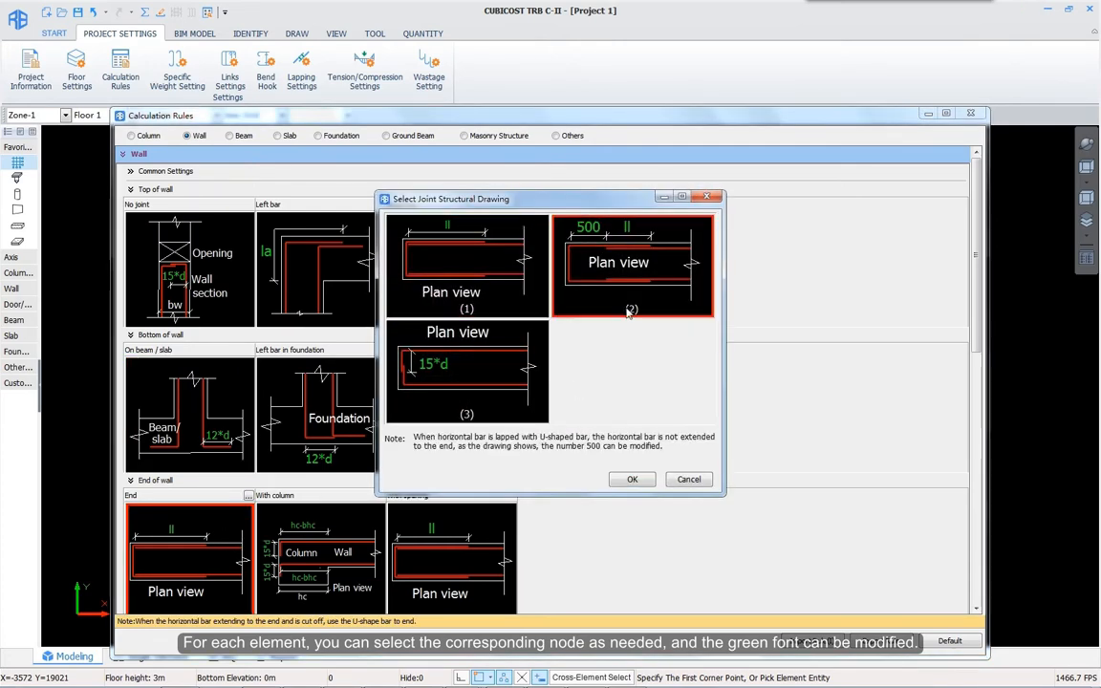
{"action": "left_click", "coordinate": [633, 480]}
{"action": "left_click", "coordinate": [150, 526]}
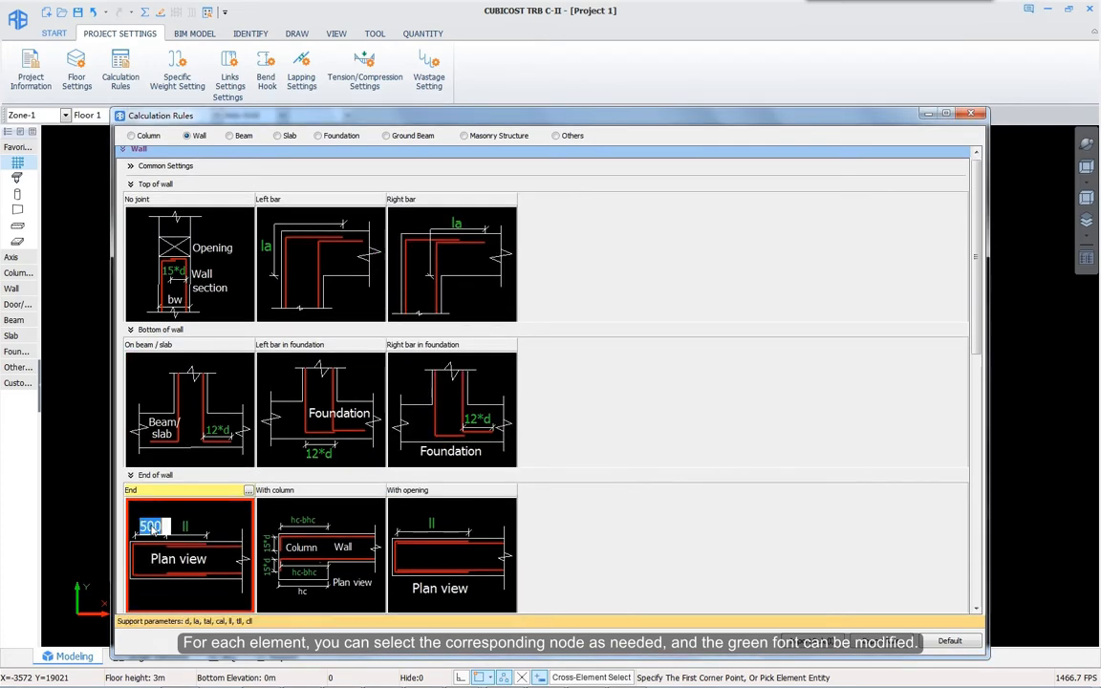
{"action": "type", "text": "100"}
{"action": "key", "text": "Tab"}
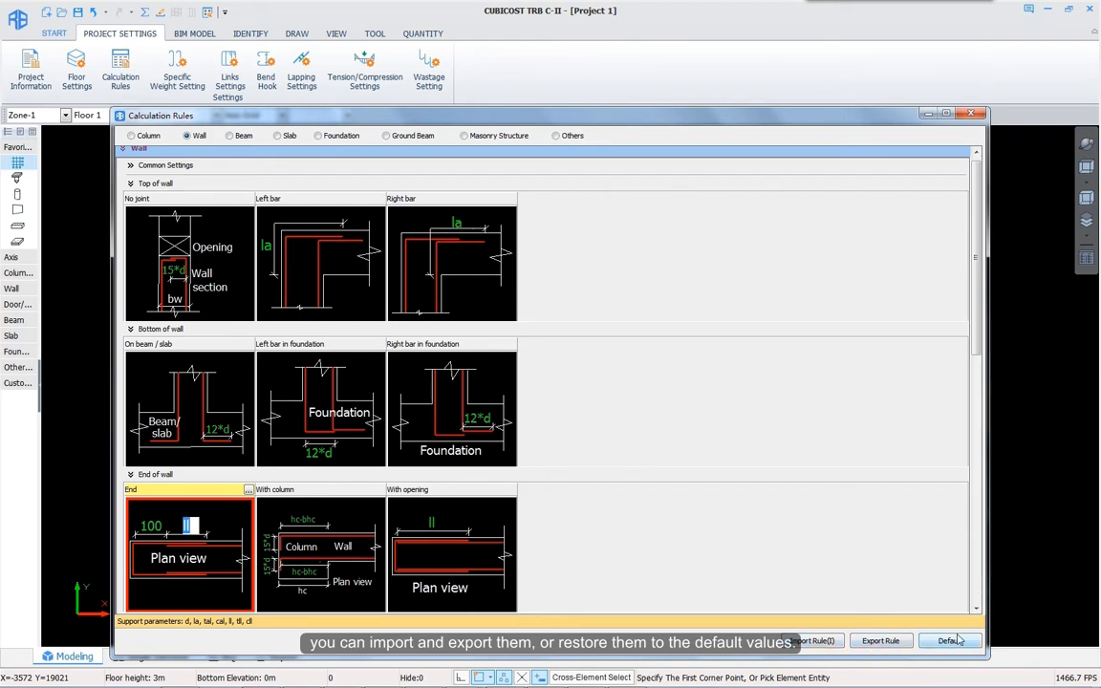
Step: Review the 7 and 8 mm common rebar and 6 mm hard-drawn bar weights, then the steel fabric table
{"action": "left_click", "coordinate": [187, 88]}
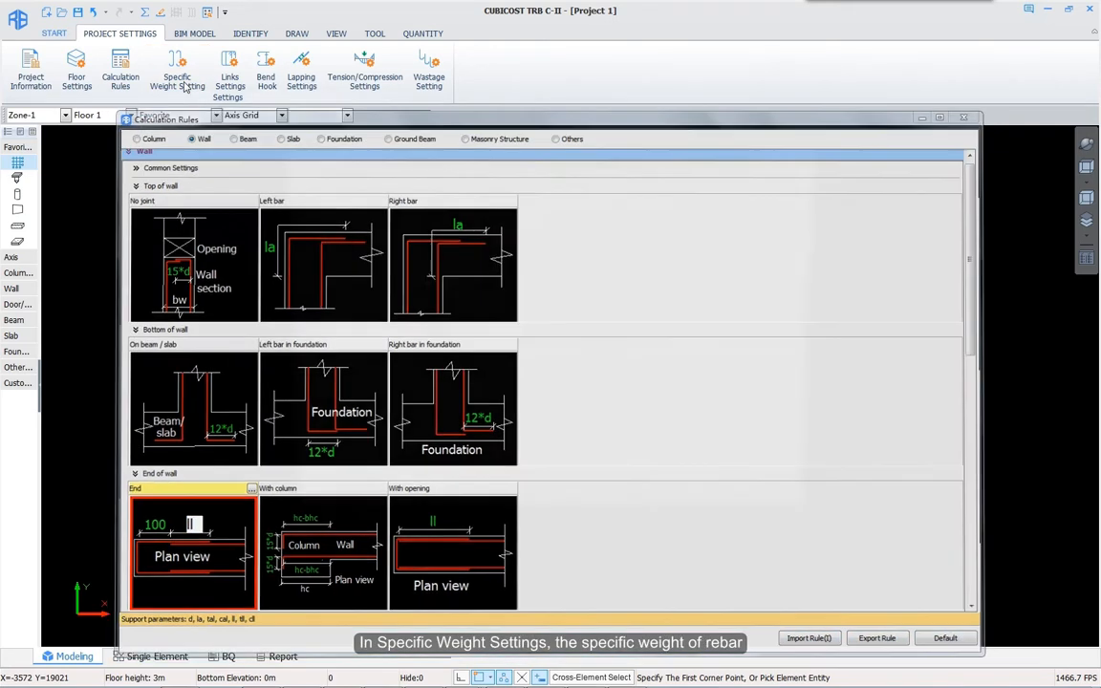
{"action": "left_click", "coordinate": [468, 215]}
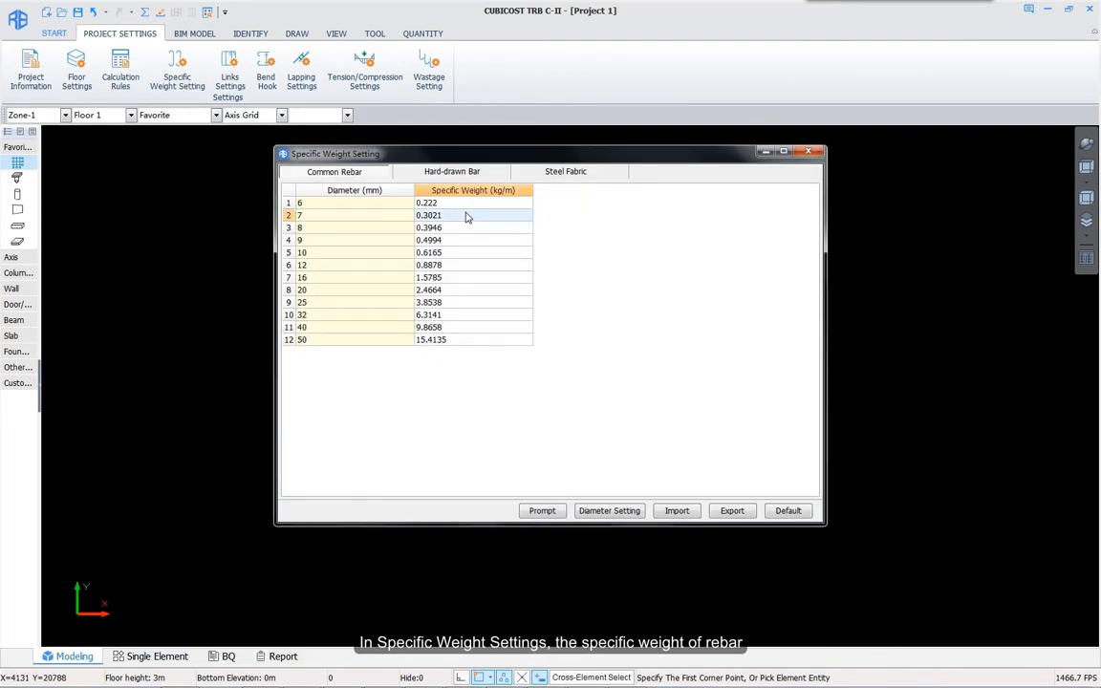
{"action": "left_click", "coordinate": [468, 229]}
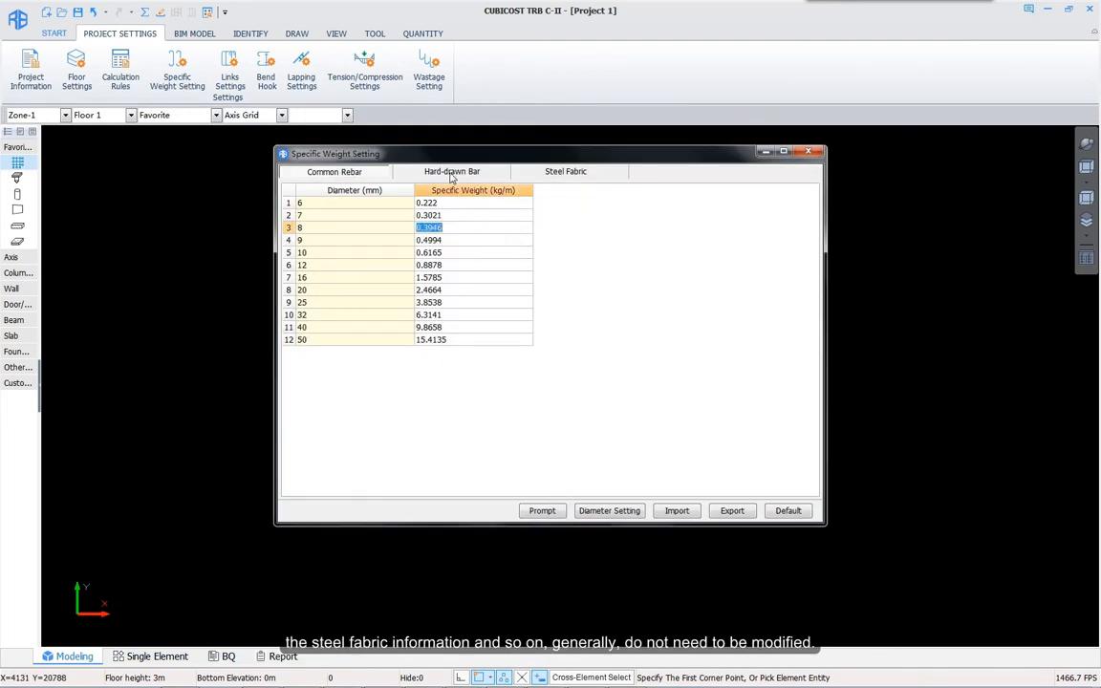
{"action": "left_click", "coordinate": [452, 172]}
{"action": "left_click", "coordinate": [469, 240]}
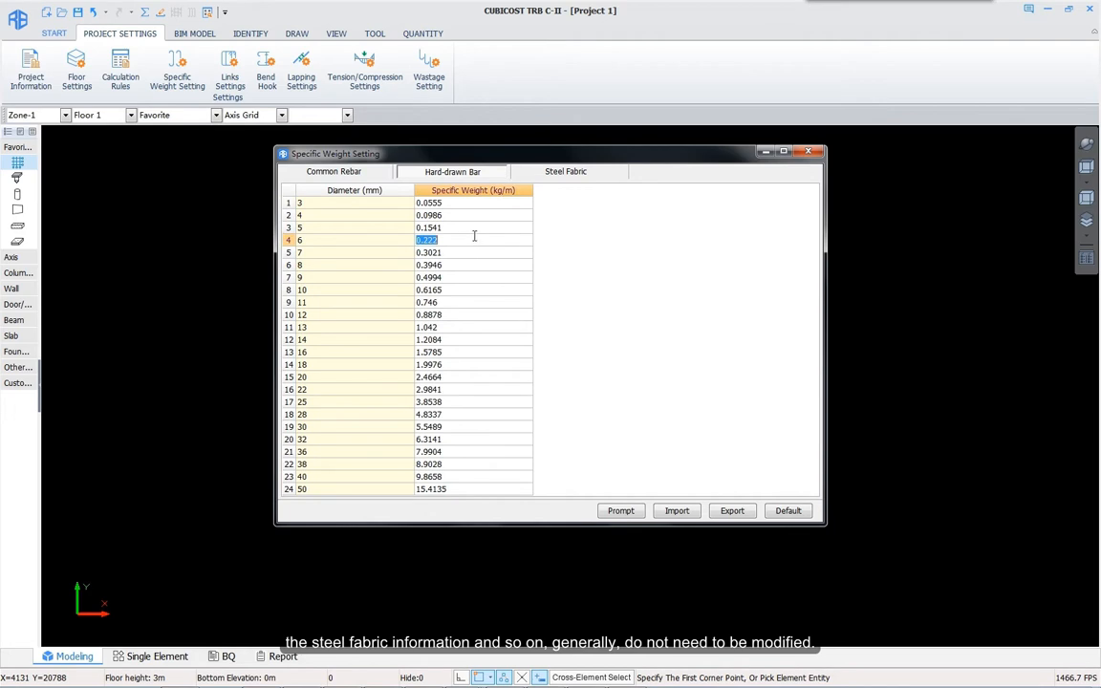
{"action": "left_click", "coordinate": [569, 173]}
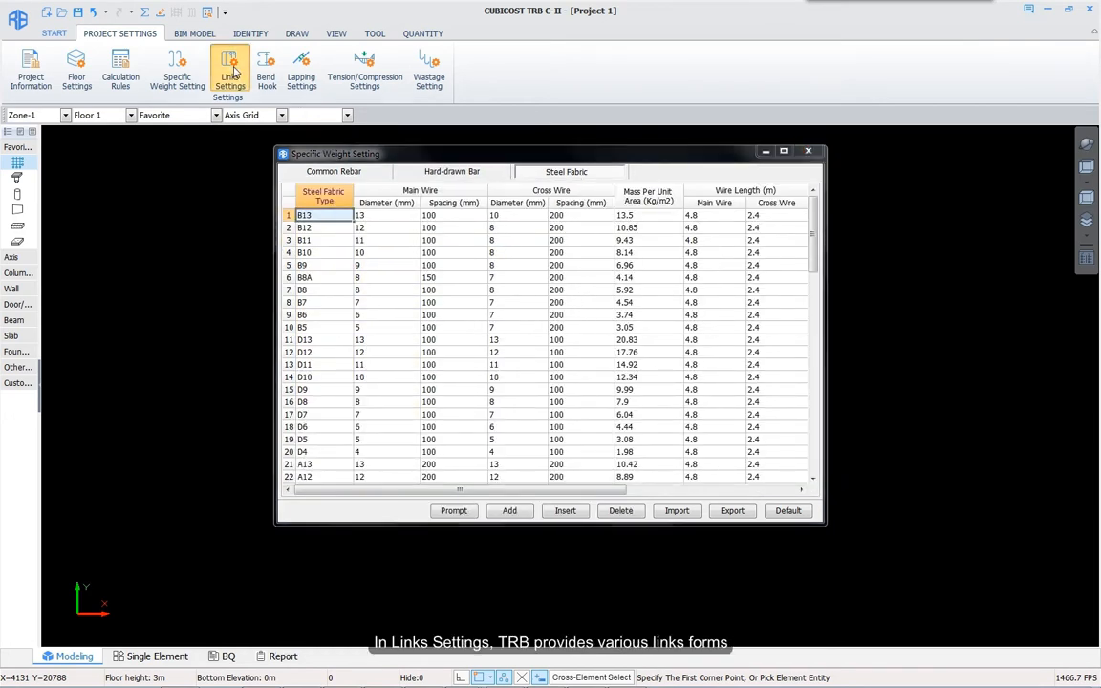
Step: Preview the 4*3 column link and the 4-leg closed, open and torsional beam links
{"action": "left_click", "coordinate": [231, 69]}
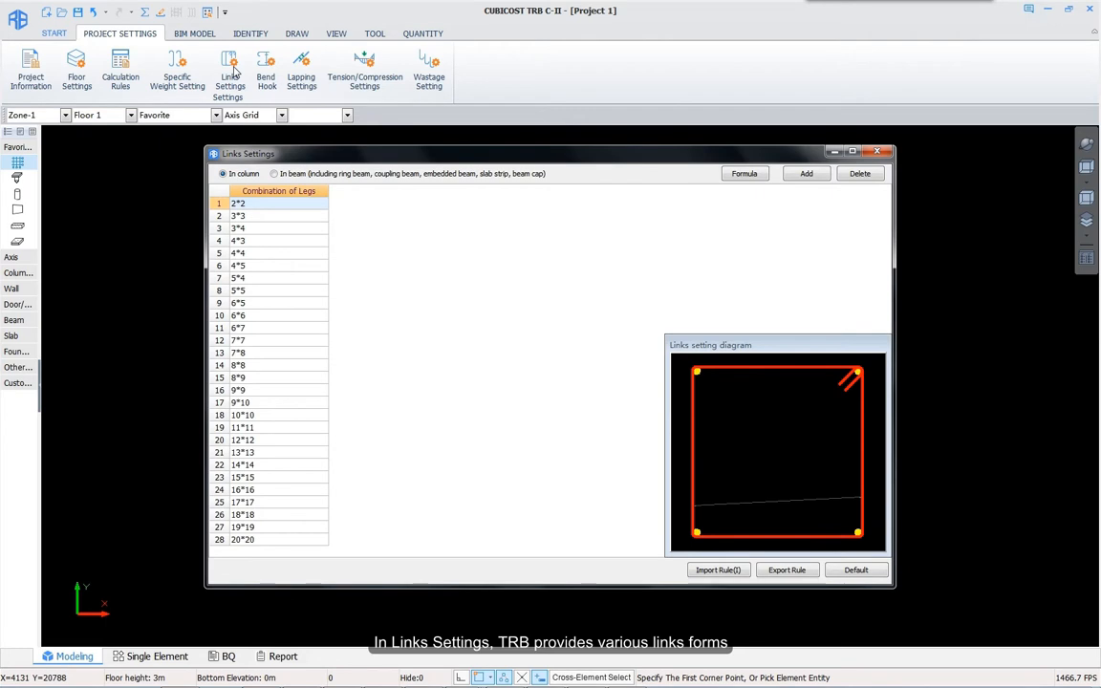
{"action": "left_click", "coordinate": [260, 241]}
{"action": "left_click", "coordinate": [281, 177]}
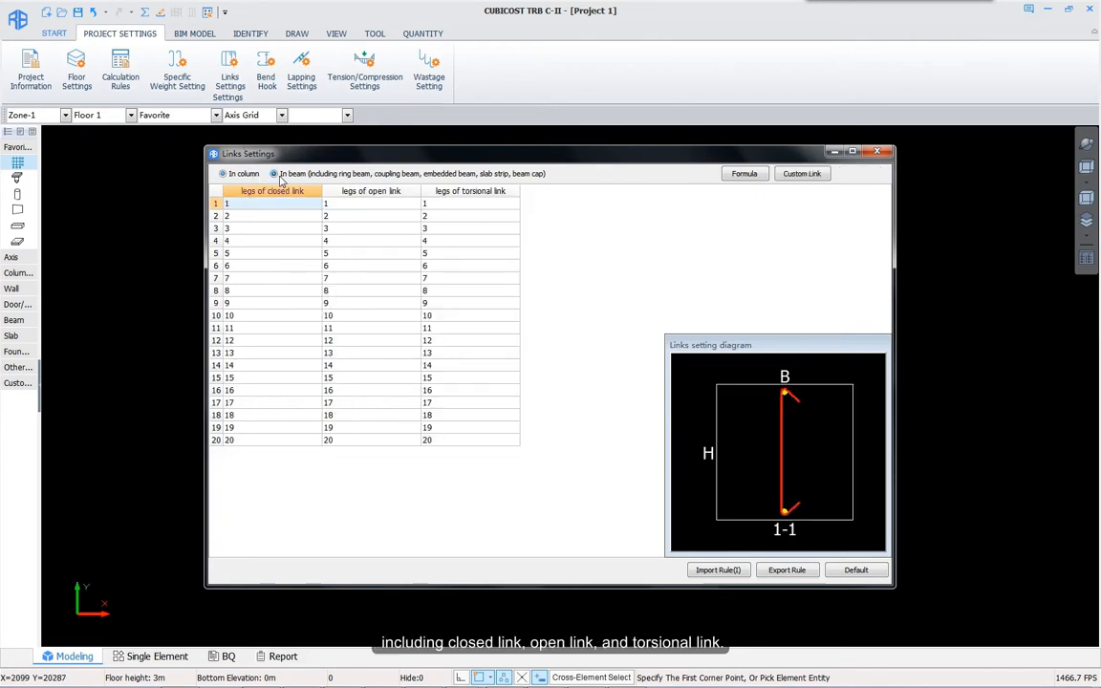
{"action": "left_click", "coordinate": [270, 242]}
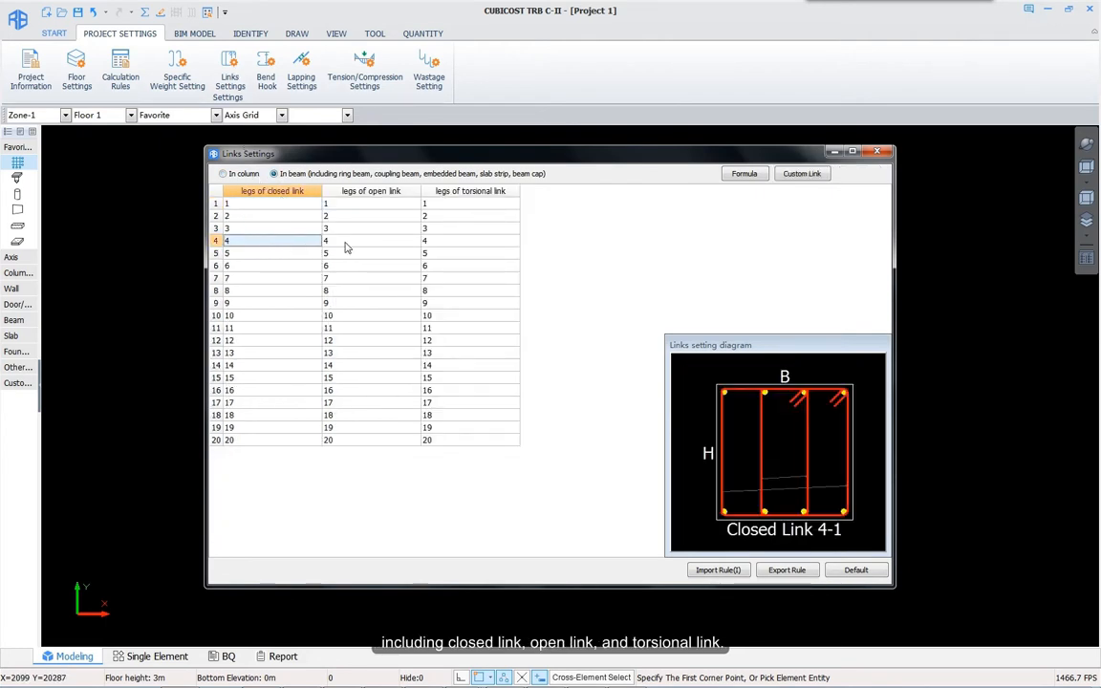
{"action": "left_click", "coordinate": [375, 244]}
{"action": "left_click", "coordinate": [442, 244]}
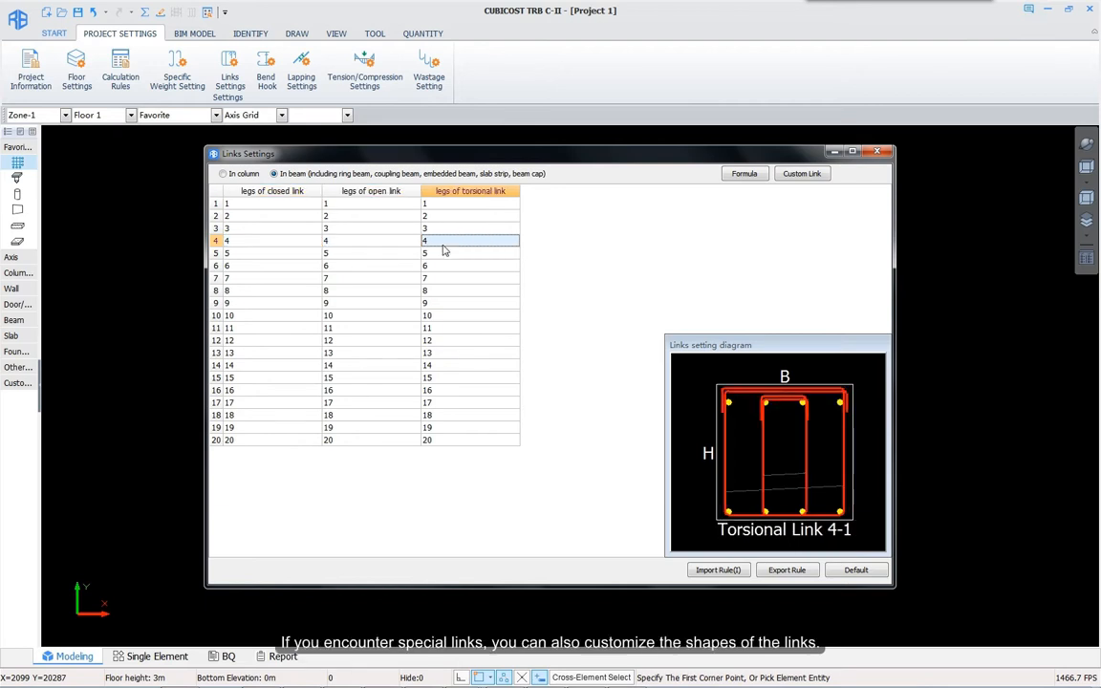
Step: Open and close the Custom Link editor, then bring up the Bend & Hook table
{"action": "left_click", "coordinate": [799, 174]}
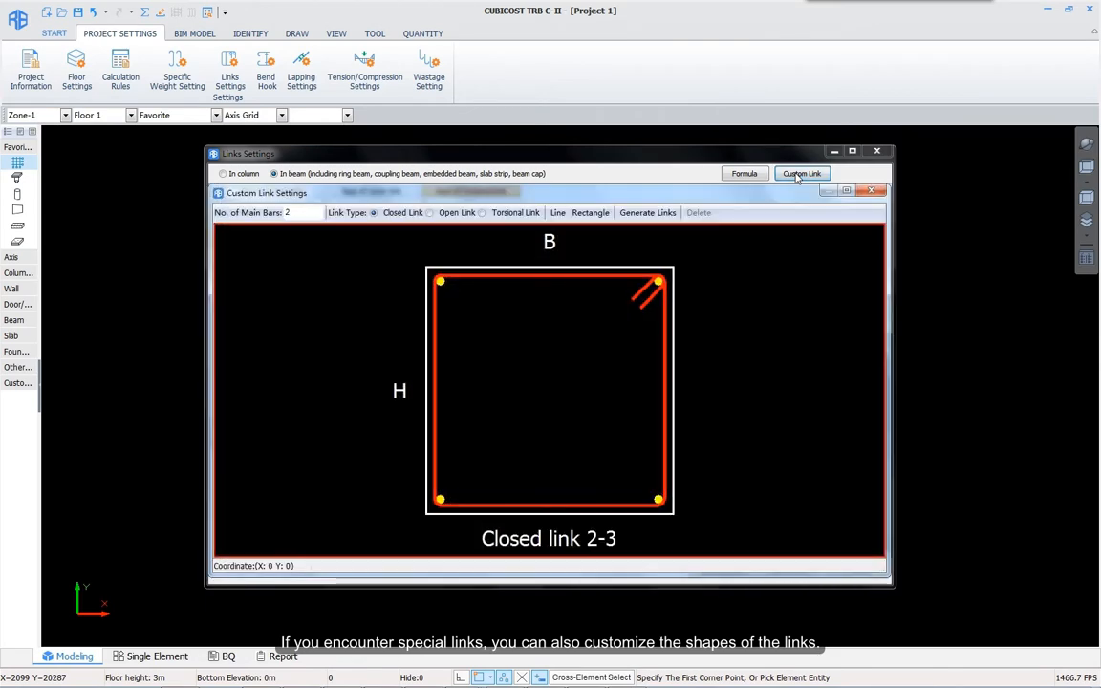
{"action": "left_click", "coordinate": [871, 190]}
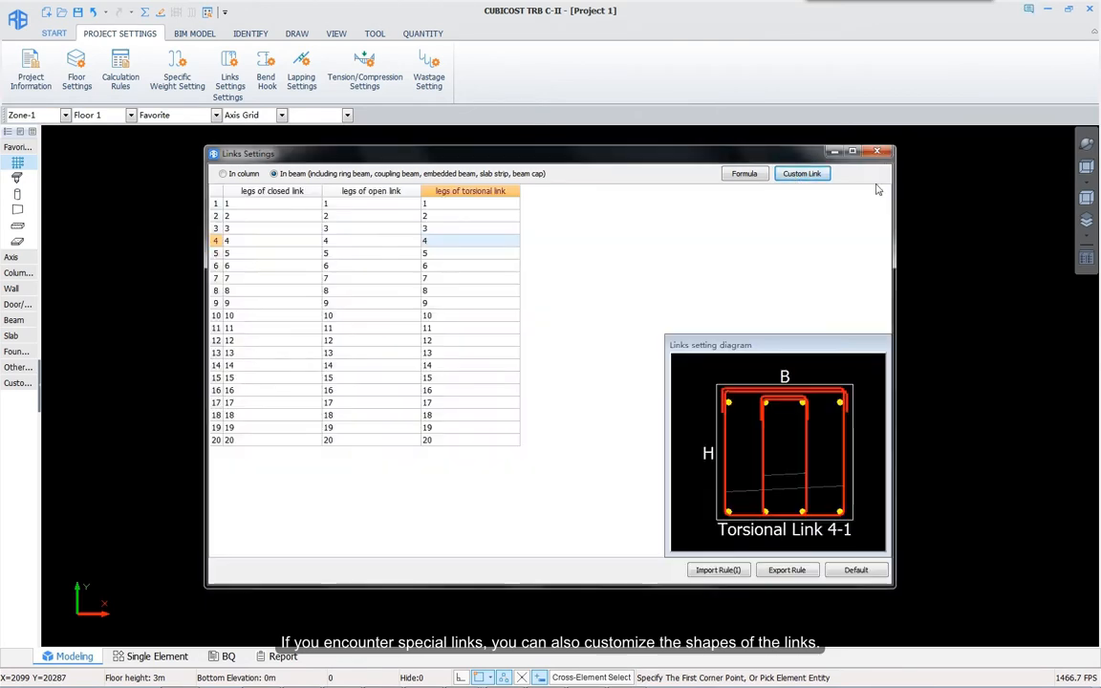
{"action": "left_click", "coordinate": [265, 76]}
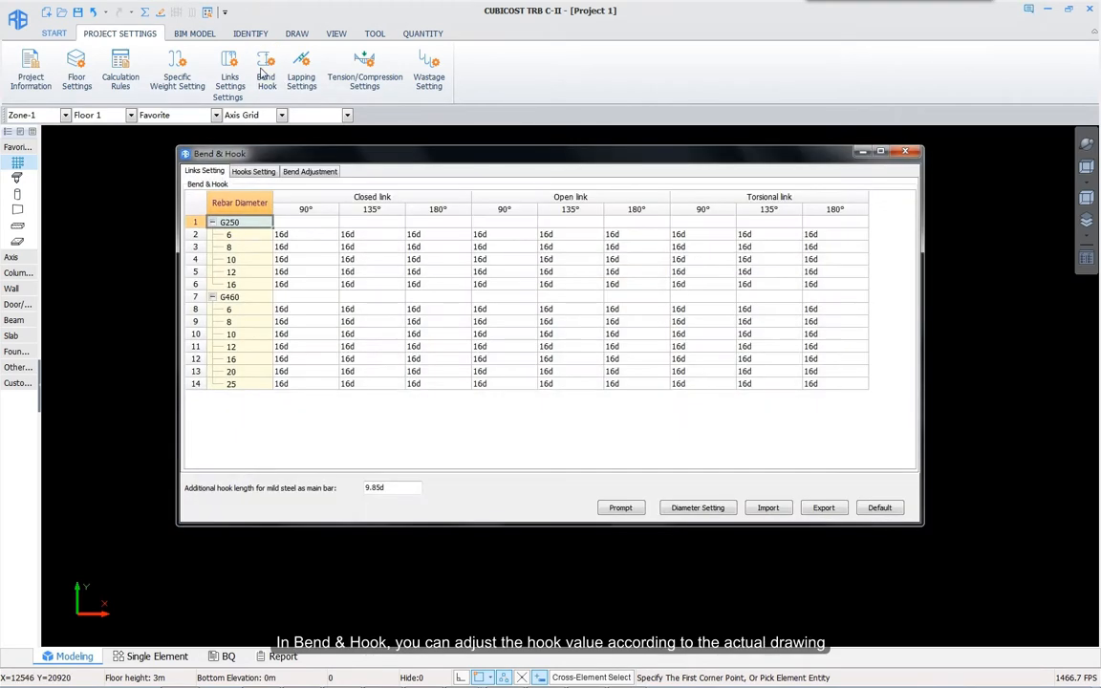
Step: Set the 6 mm closed-link 135° hook to 20d and fill it down all diameters
{"action": "left_click", "coordinate": [304, 237]}
{"action": "left_click", "coordinate": [354, 234]}
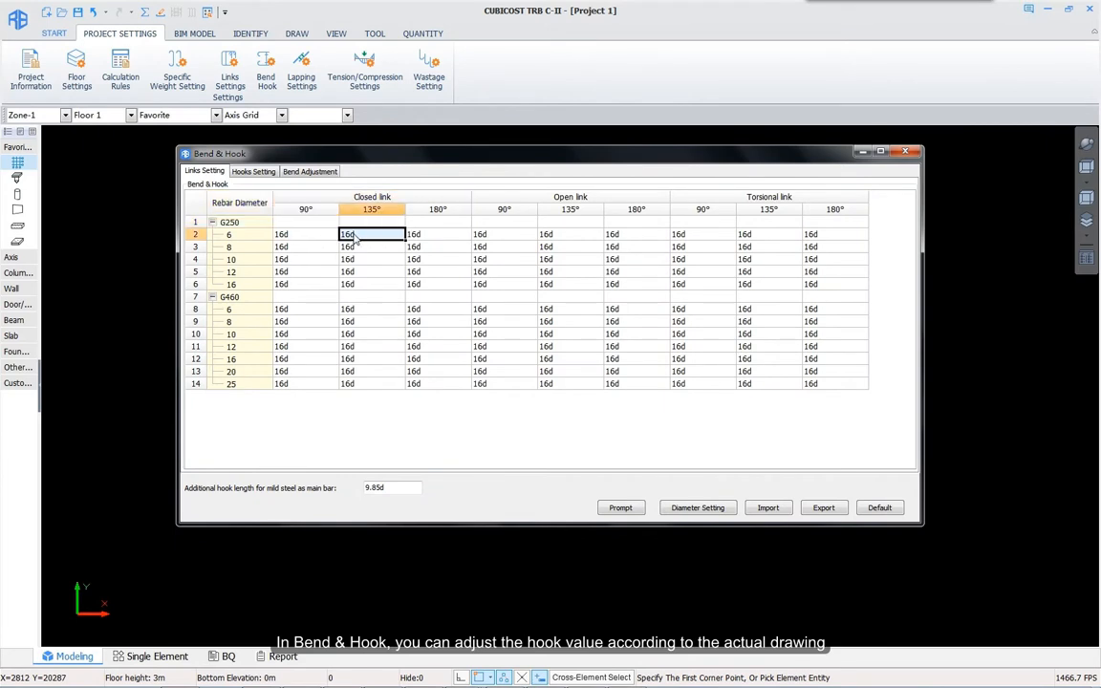
{"action": "key", "text": "Return"}
{"action": "left_click_drag", "start_coordinate": [407, 242], "coordinate": [393, 386]}
Step: Review the Hooks Setting and Bend Adjustment tables
{"action": "left_click", "coordinate": [438, 322]}
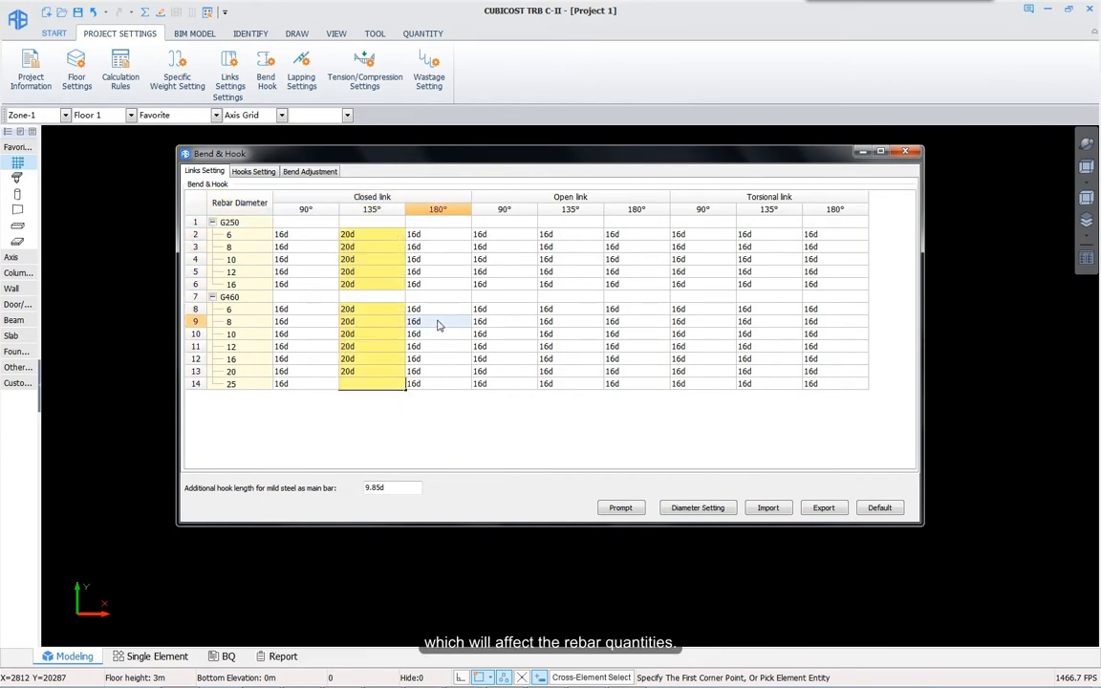
{"action": "left_click", "coordinate": [251, 171]}
{"action": "left_click", "coordinate": [310, 171]}
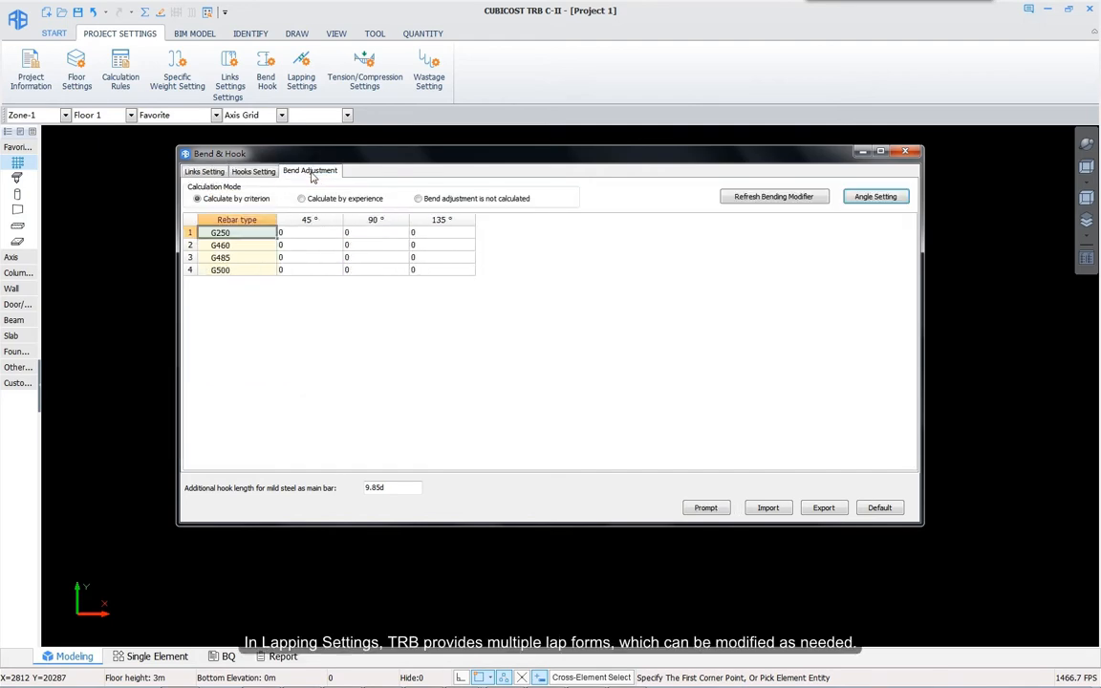
Step: Set the G250 3~10 Frame Beam connection to Taper-thread and fill it down to row 20
{"action": "left_click", "coordinate": [302, 72]}
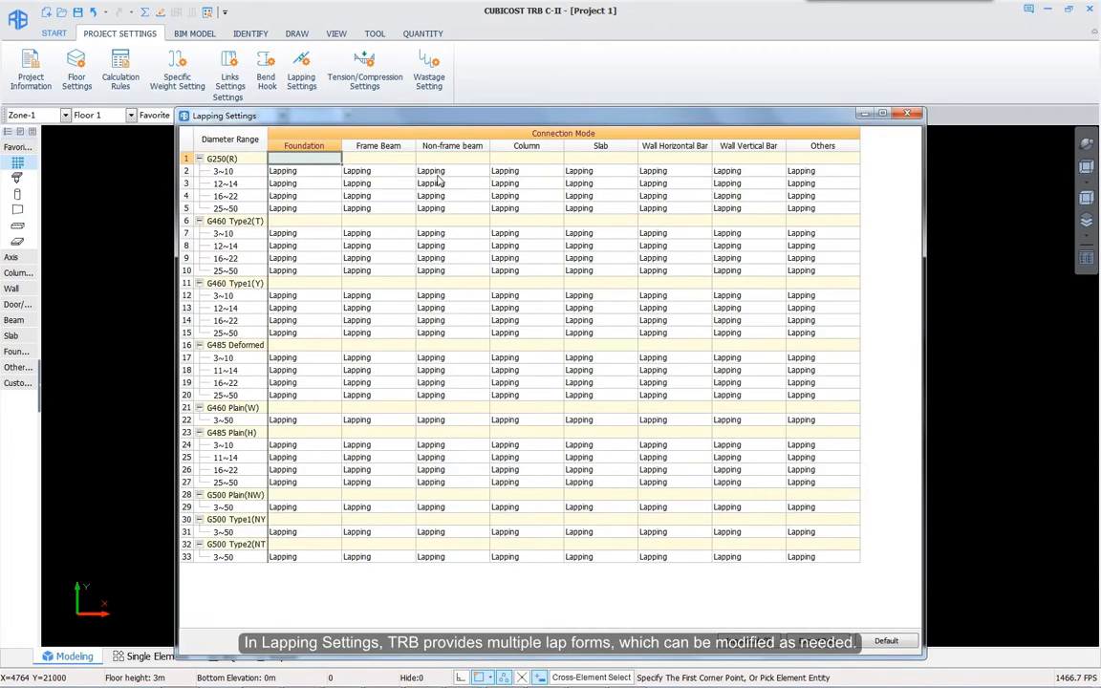
{"action": "left_click", "coordinate": [363, 171]}
{"action": "left_click", "coordinate": [372, 169]}
{"action": "left_click", "coordinate": [355, 203]}
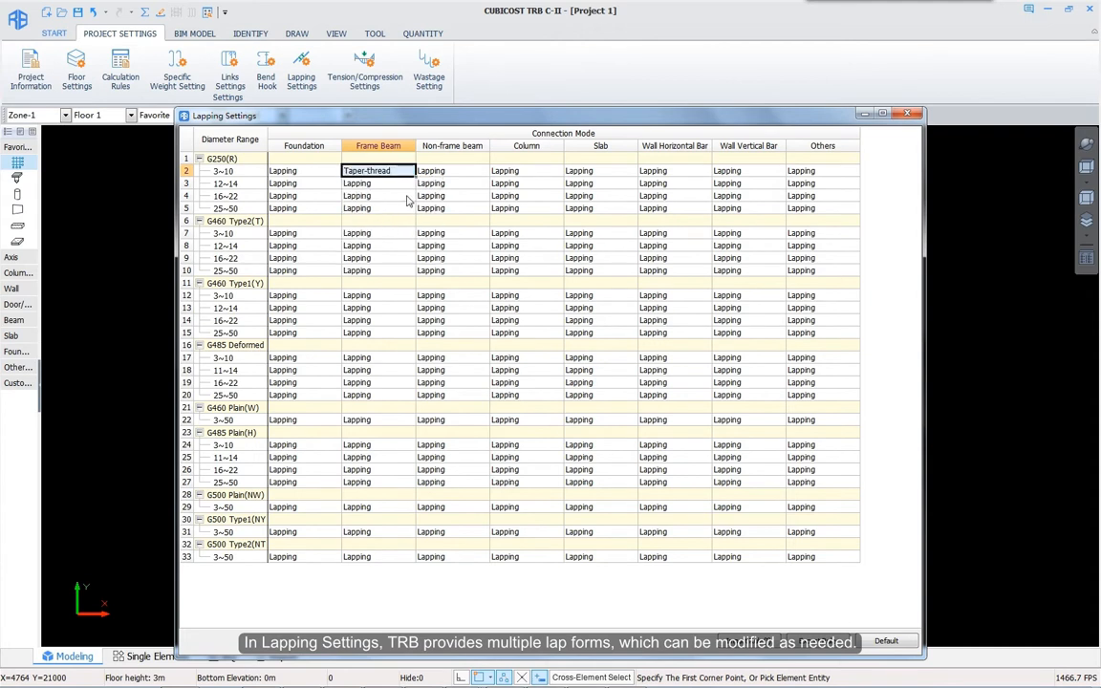
{"action": "left_click_drag", "start_coordinate": [415, 177], "coordinate": [417, 395]}
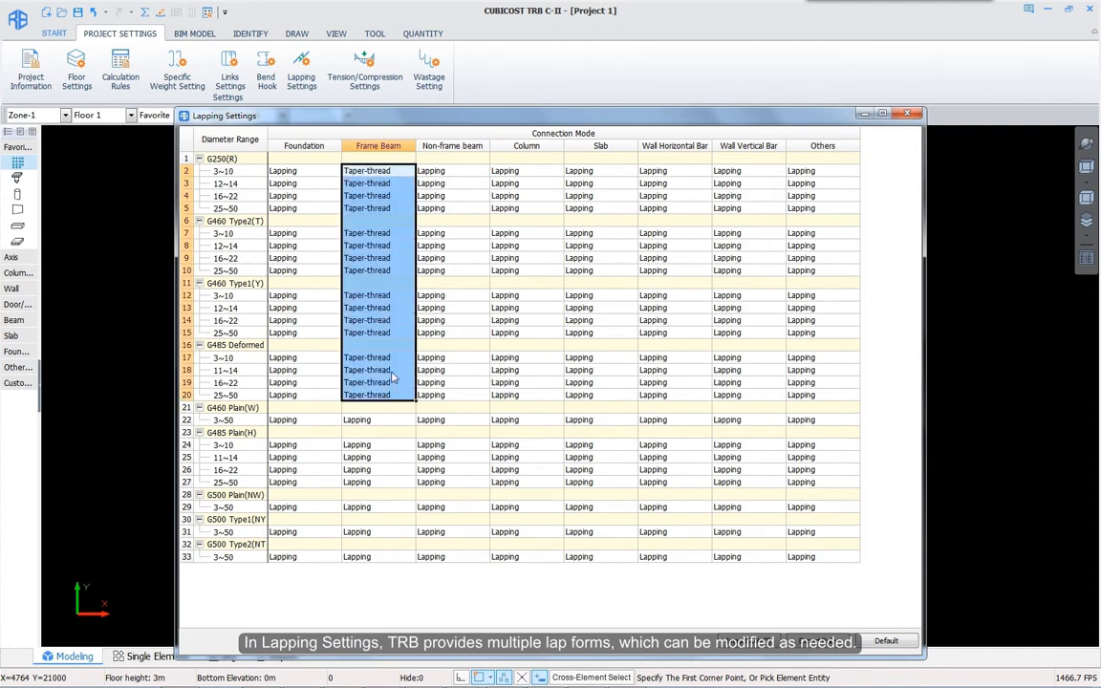
{"action": "left_click", "coordinate": [524, 322]}
{"action": "left_click", "coordinate": [602, 333]}
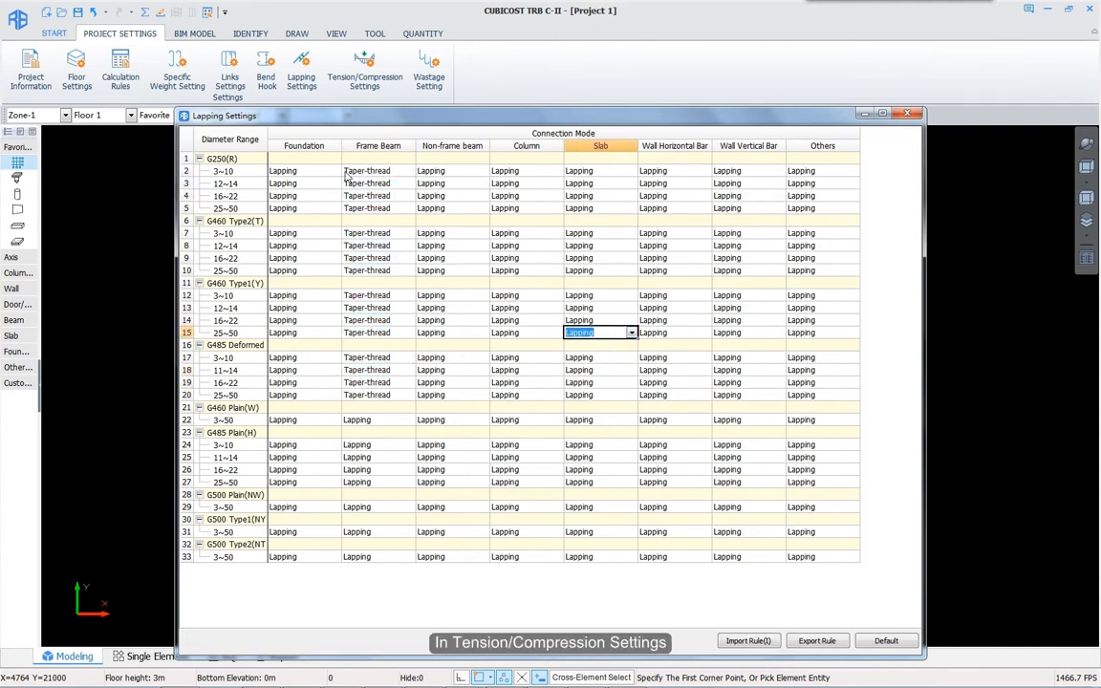
Step: Review Tension/Compression Settings, then bring up Wastage Setting showing wastage not calculated
{"action": "left_click", "coordinate": [365, 80]}
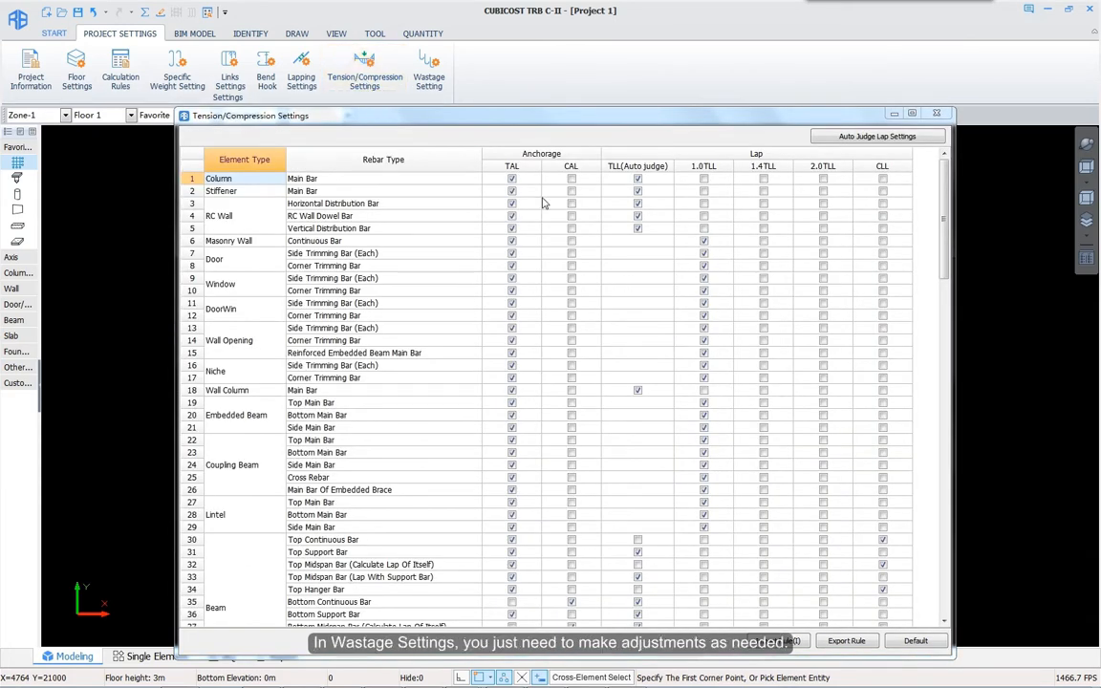
{"action": "left_click", "coordinate": [432, 76]}
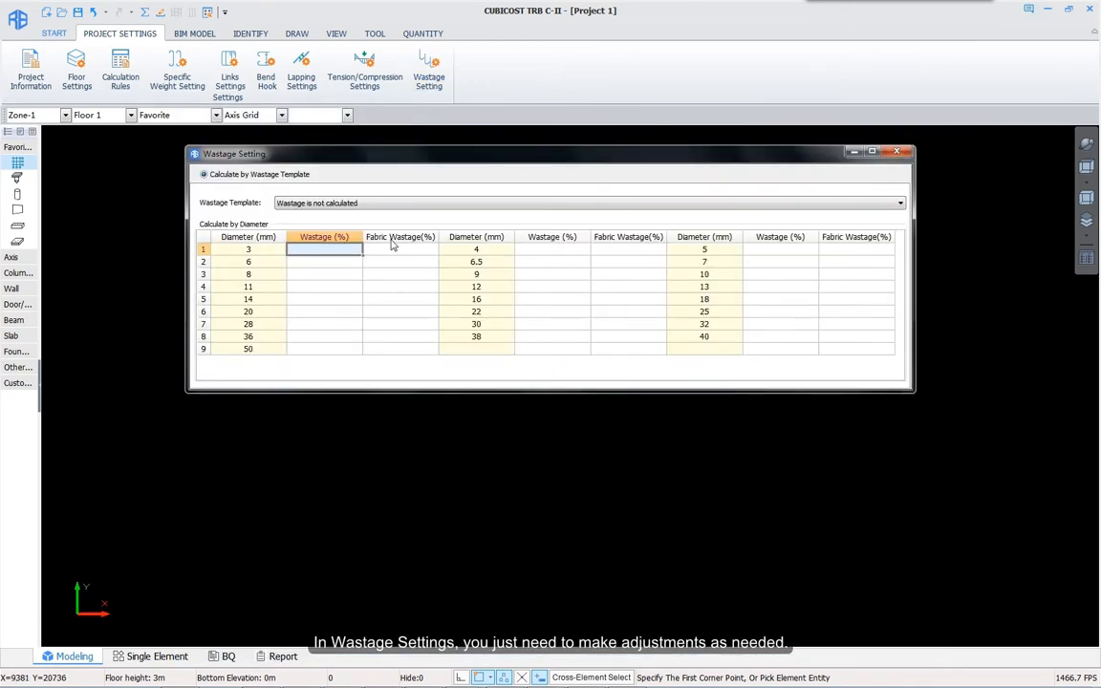
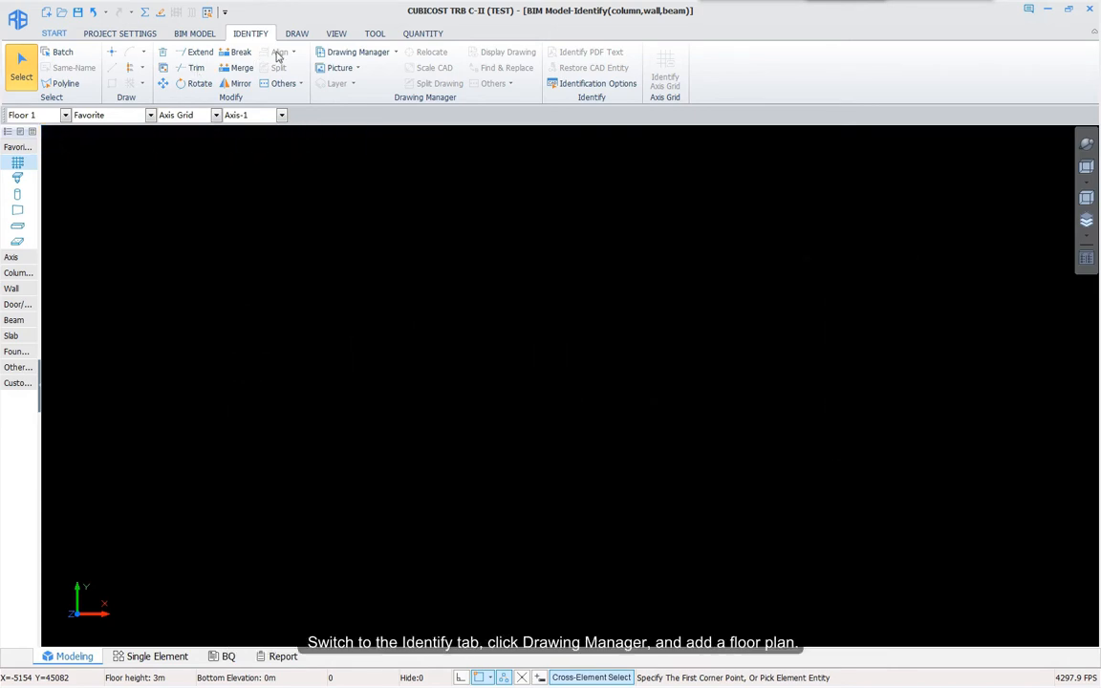
Step: Add the AR1-plan-columnbeam.dwg drawing to the project's Drawing Manager
{"action": "left_click", "coordinate": [353, 53]}
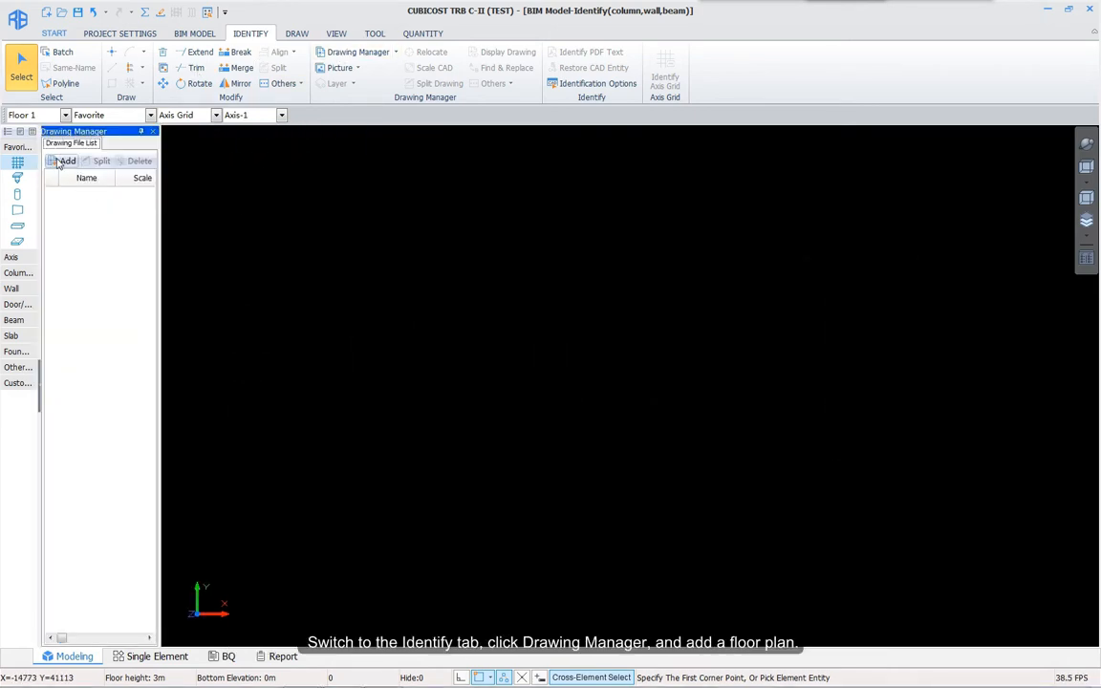
{"action": "left_click", "coordinate": [63, 160]}
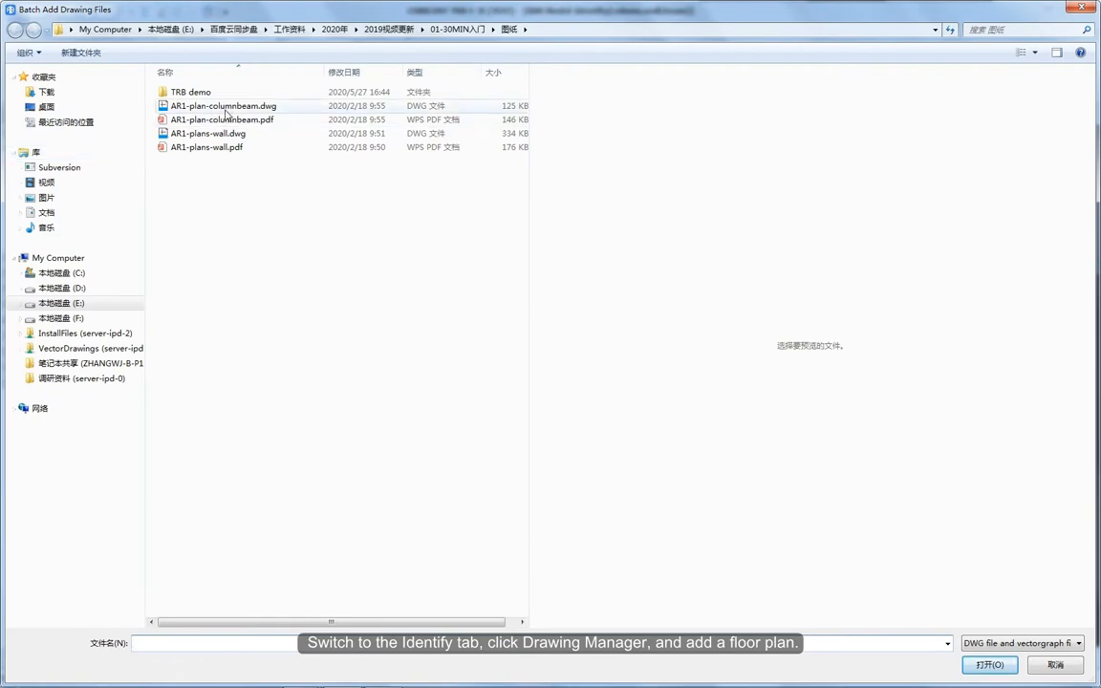
{"action": "double_click", "coordinate": [197, 105]}
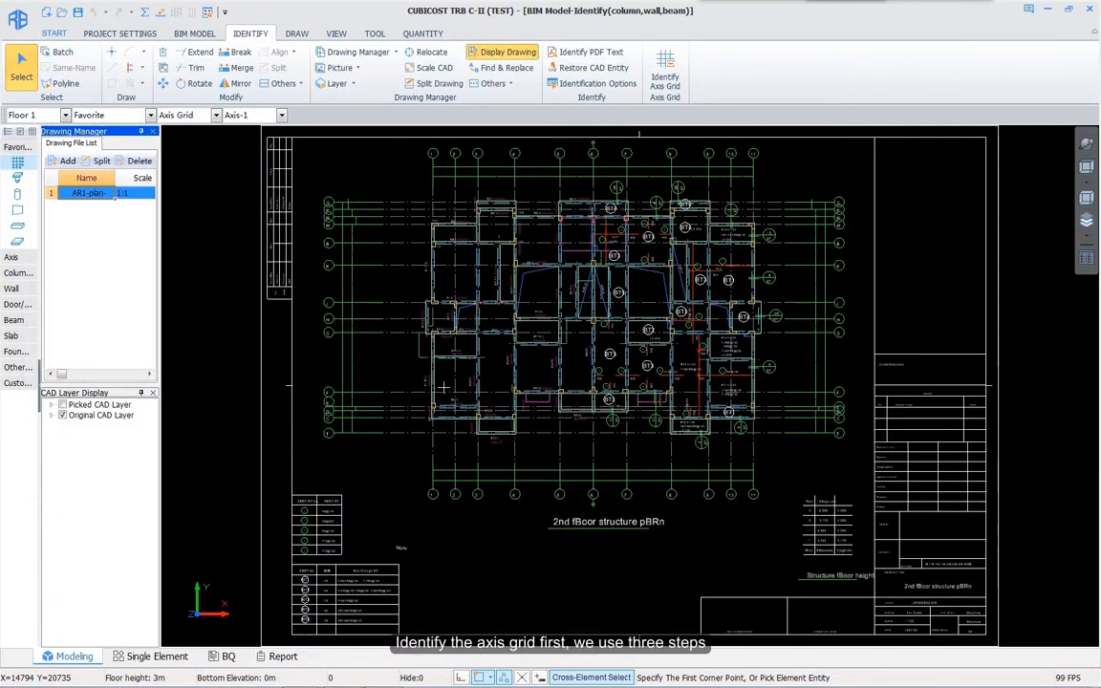
Step: Identify the axis grid from the axis line and label layers, generating axes 1–11 and A–T
{"action": "left_click", "coordinate": [669, 74]}
{"action": "left_click", "coordinate": [220, 146]}
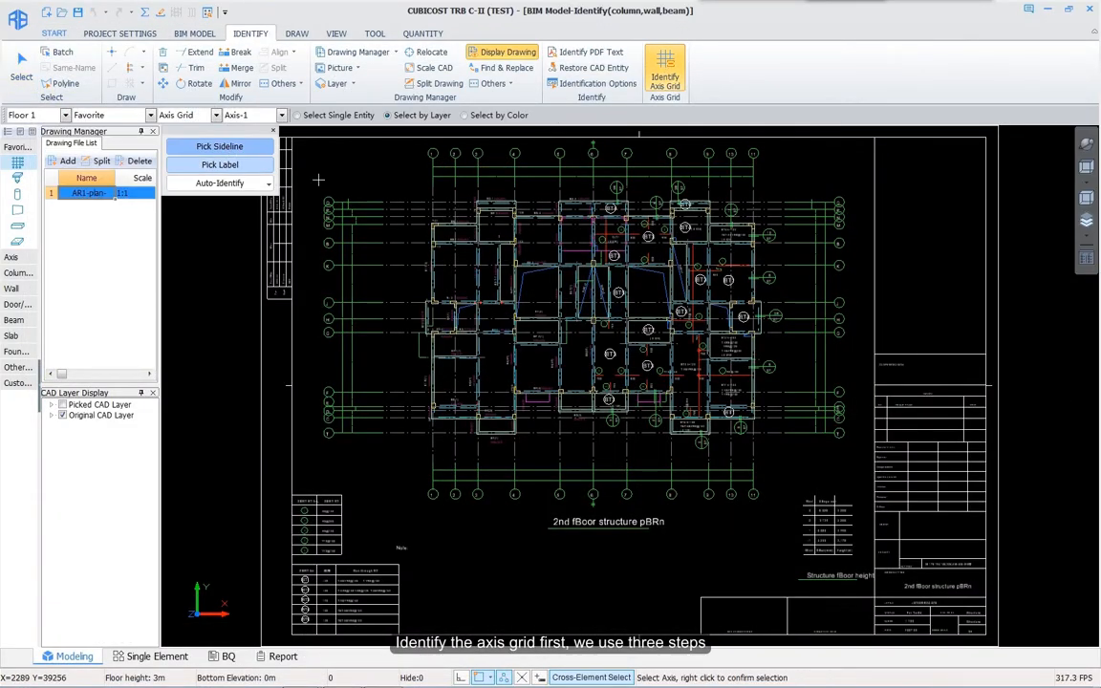
{"action": "scroll", "coordinate": [406, 285], "scroll_direction": "up", "scroll_amount": 2}
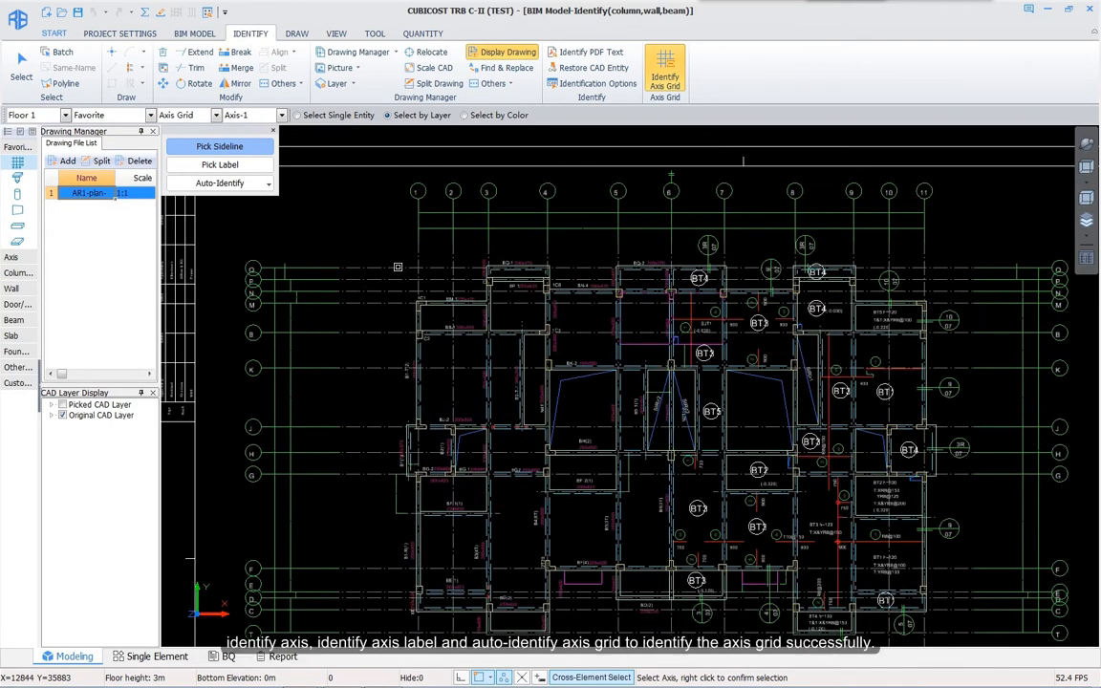
{"action": "left_click", "coordinate": [398, 268]}
{"action": "right_click", "coordinate": [387, 251]}
{"action": "left_click", "coordinate": [229, 166]}
{"action": "scroll", "coordinate": [404, 188], "scroll_direction": "up", "scroll_amount": 4}
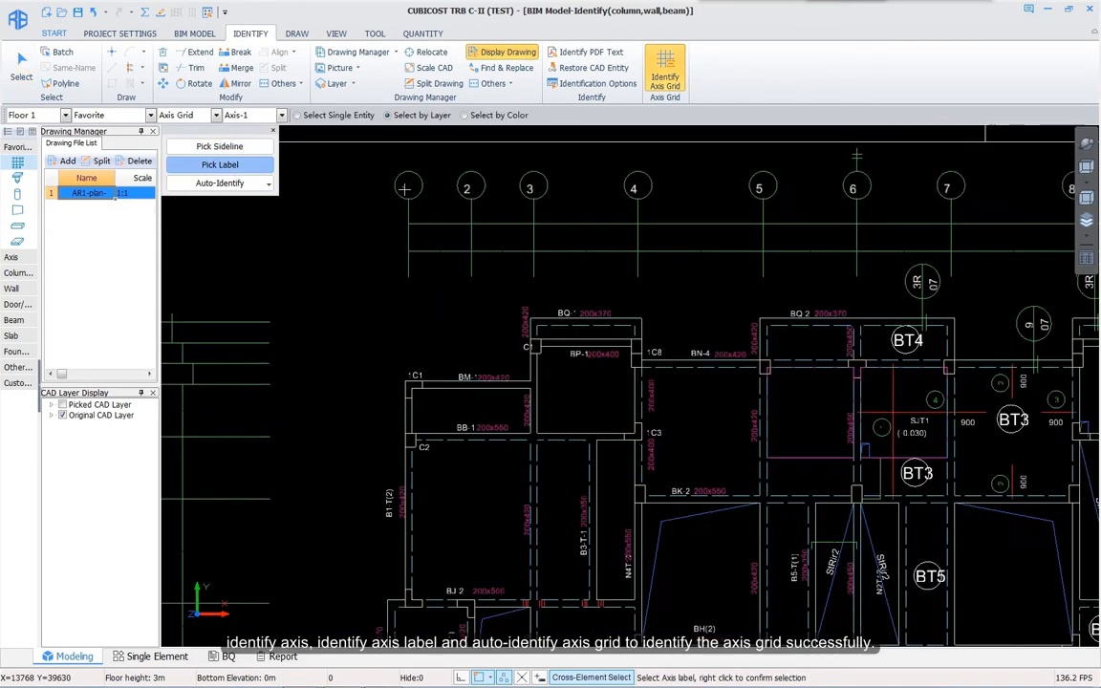
{"action": "left_click", "coordinate": [406, 190]}
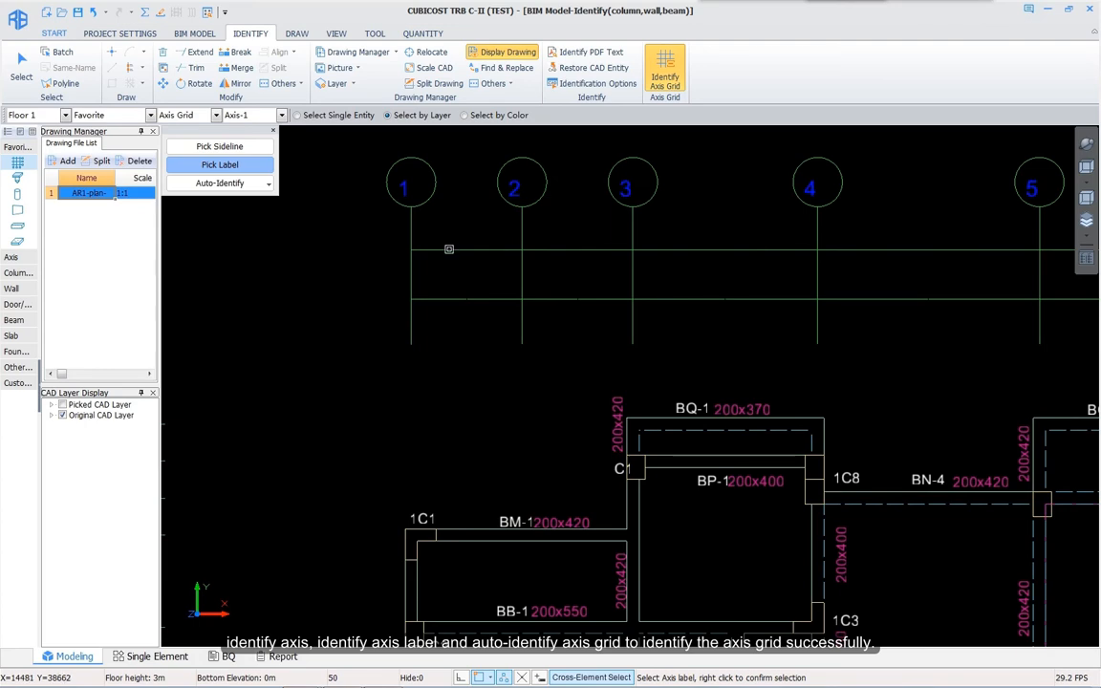
{"action": "right_click", "coordinate": [452, 243]}
{"action": "left_click", "coordinate": [220, 183]}
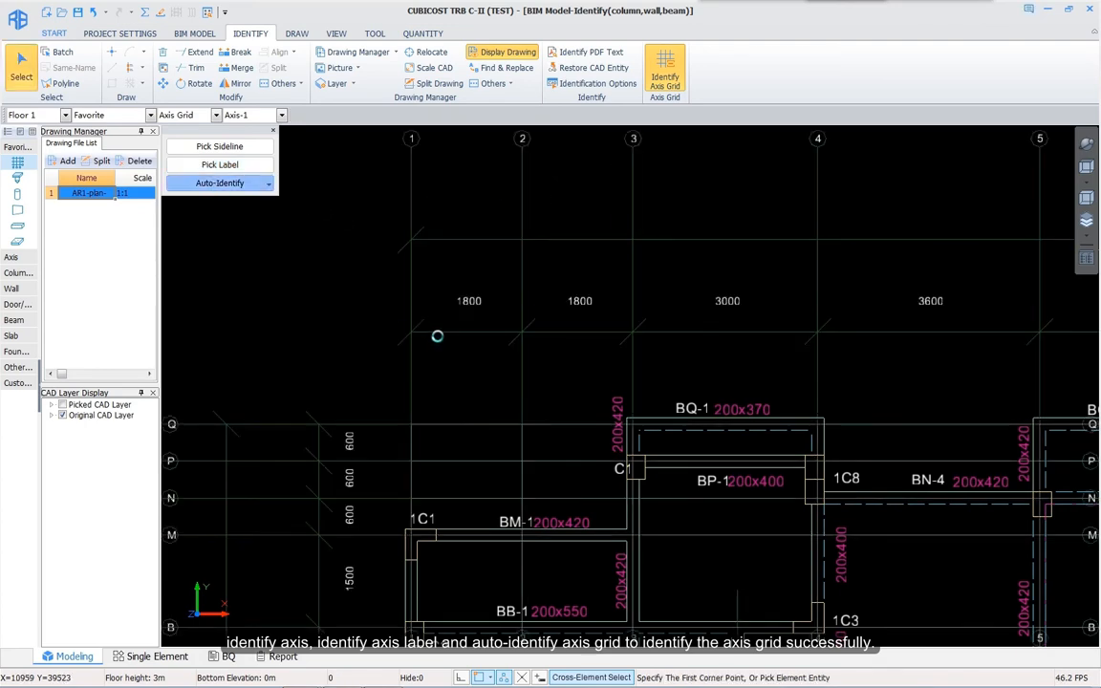
{"action": "left_click", "coordinate": [17, 196]}
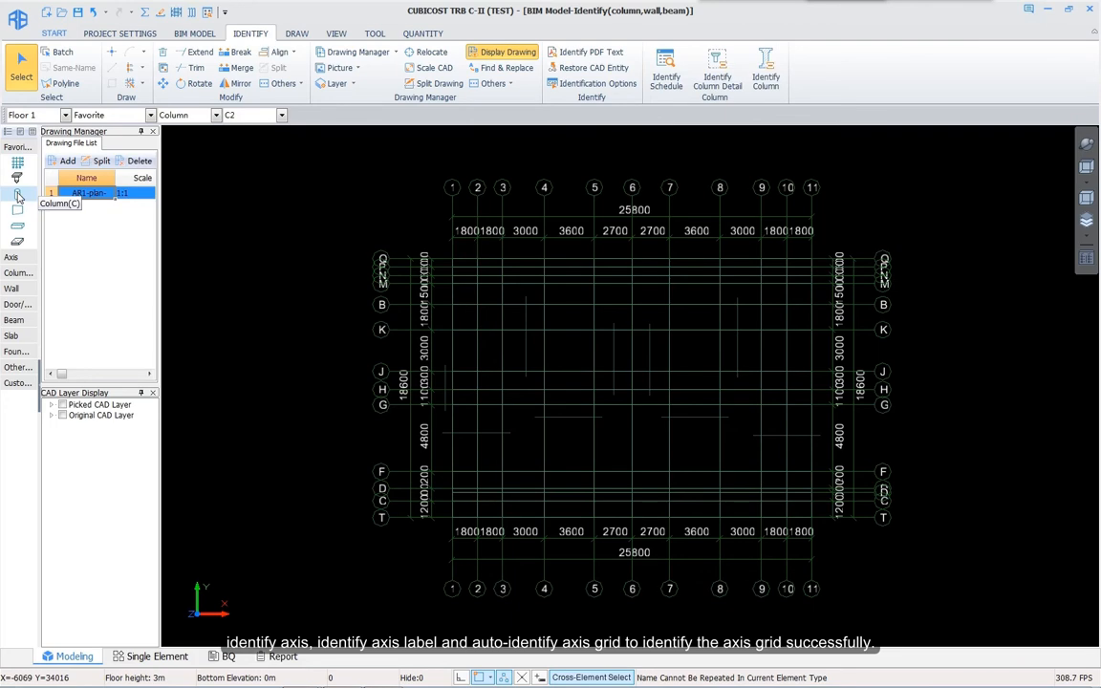
Step: Identify columns from the 1C1 outline and label layers, auto-creating 40 columns
{"action": "left_click", "coordinate": [767, 77]}
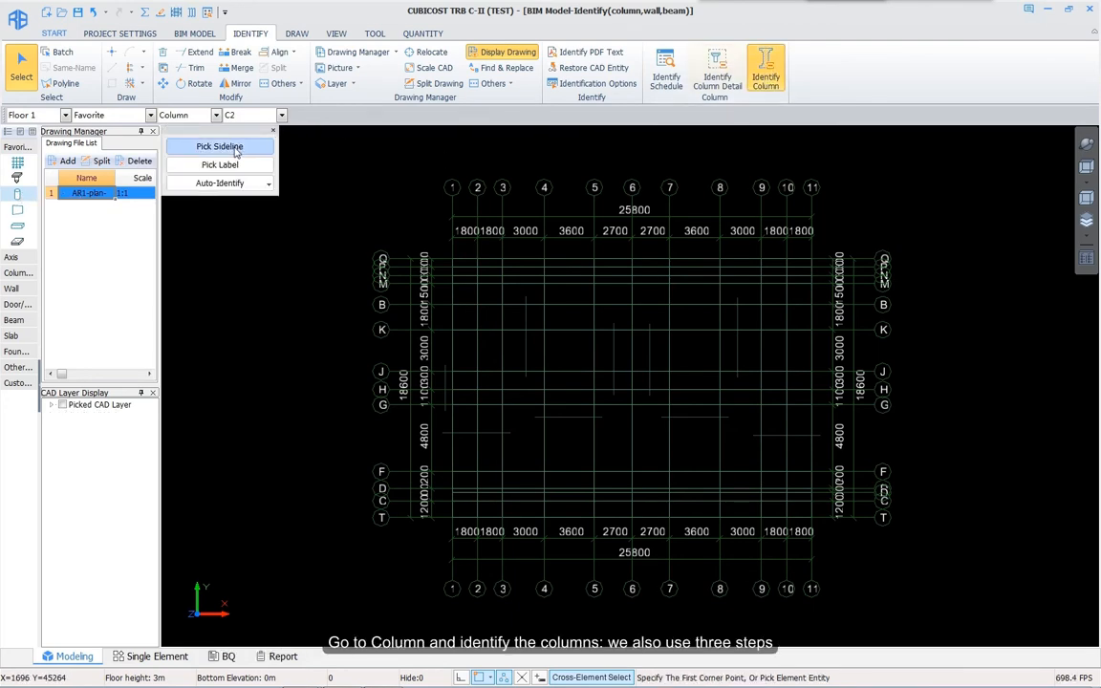
{"action": "left_click", "coordinate": [218, 146]}
{"action": "scroll", "coordinate": [450, 273], "scroll_direction": "up", "scroll_amount": 5}
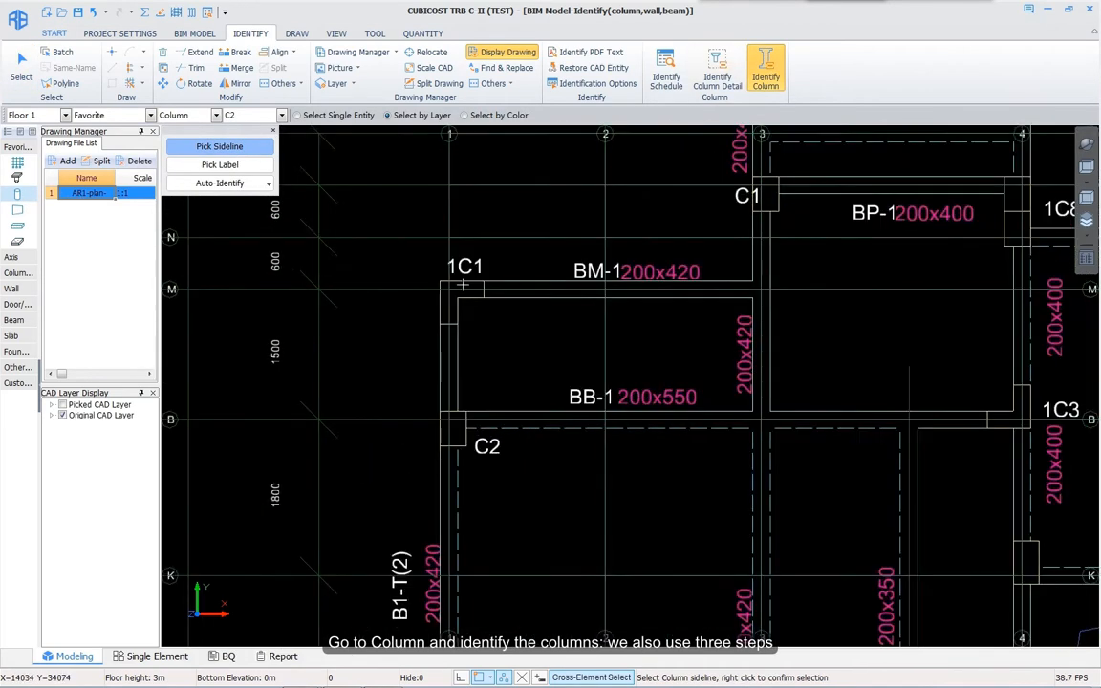
{"action": "scroll", "coordinate": [462, 284], "scroll_direction": "up", "scroll_amount": 2}
{"action": "left_click", "coordinate": [466, 304]}
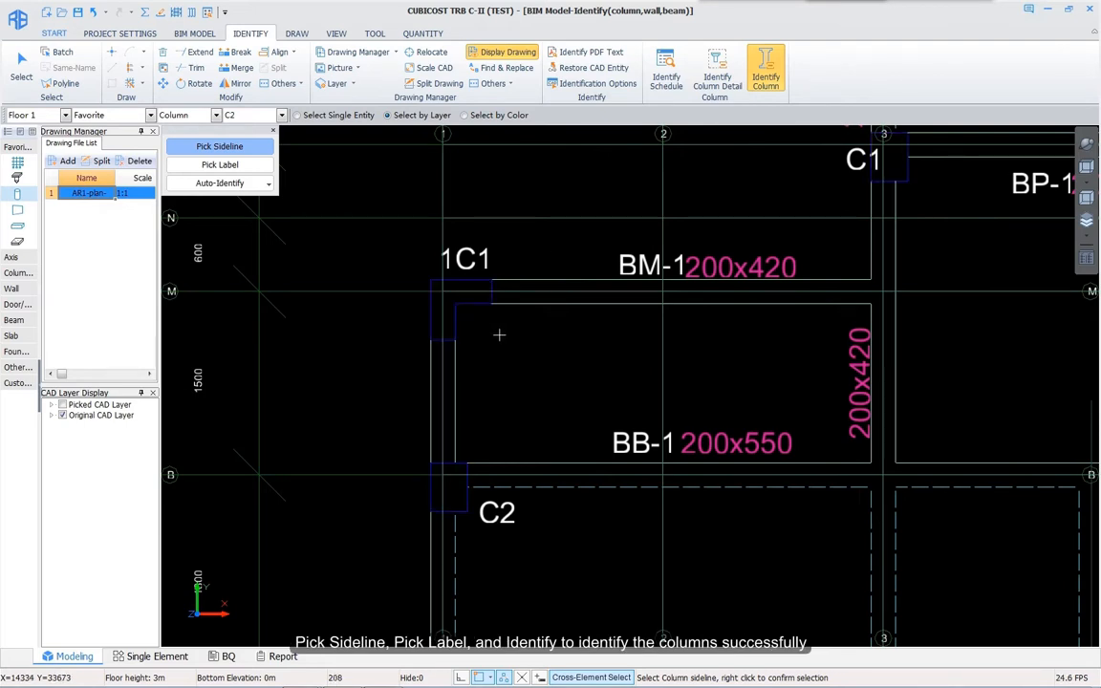
{"action": "right_click", "coordinate": [332, 277]}
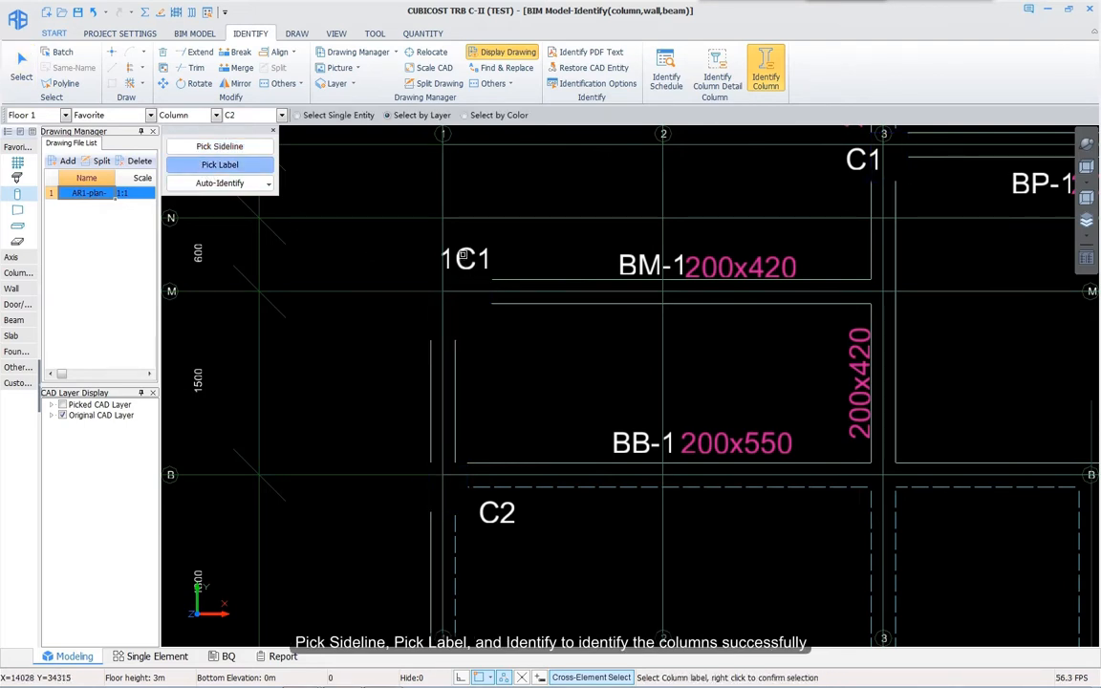
{"action": "left_click", "coordinate": [463, 256]}
{"action": "right_click", "coordinate": [560, 377]}
{"action": "mouse_move", "coordinate": [523, 381]}
{"action": "middle_mouse_down"}
{"action": "mouse_move", "coordinate": [499, 381]}
{"action": "mouse_move", "coordinate": [402, 260]}
{"action": "middle_mouse_up"}
{"action": "scroll", "coordinate": [496, 387], "scroll_direction": "down", "scroll_amount": 4}
{"action": "scroll", "coordinate": [457, 386], "scroll_direction": "down", "scroll_amount": 1}
{"action": "right_click", "coordinate": [457, 386]}
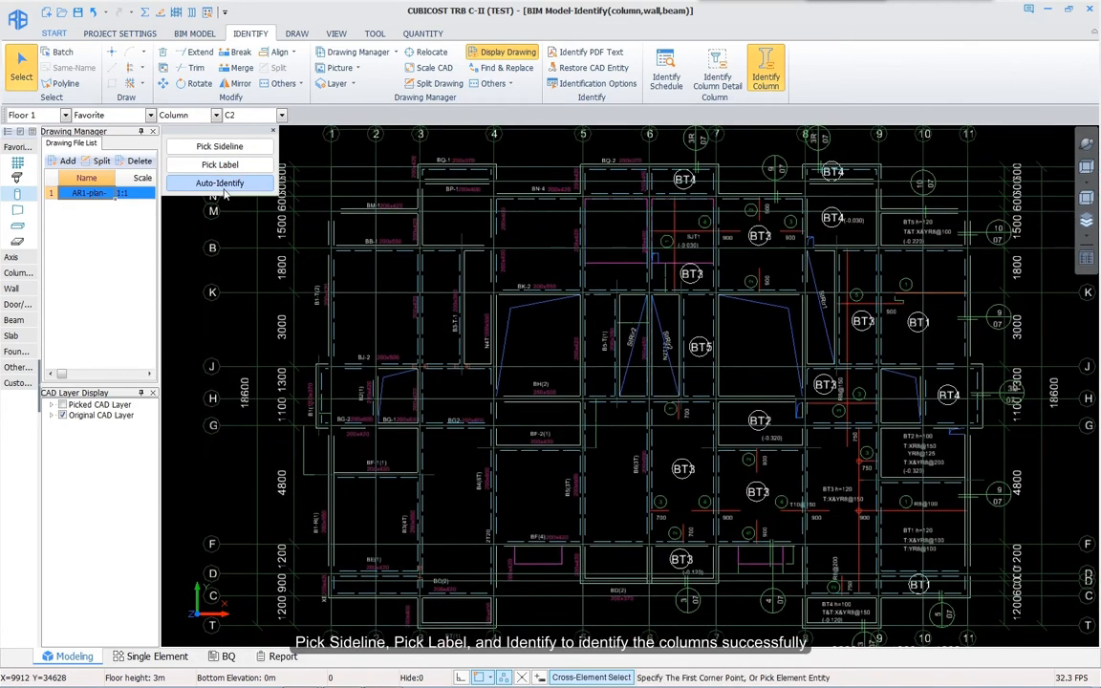
{"action": "left_click", "coordinate": [220, 183]}
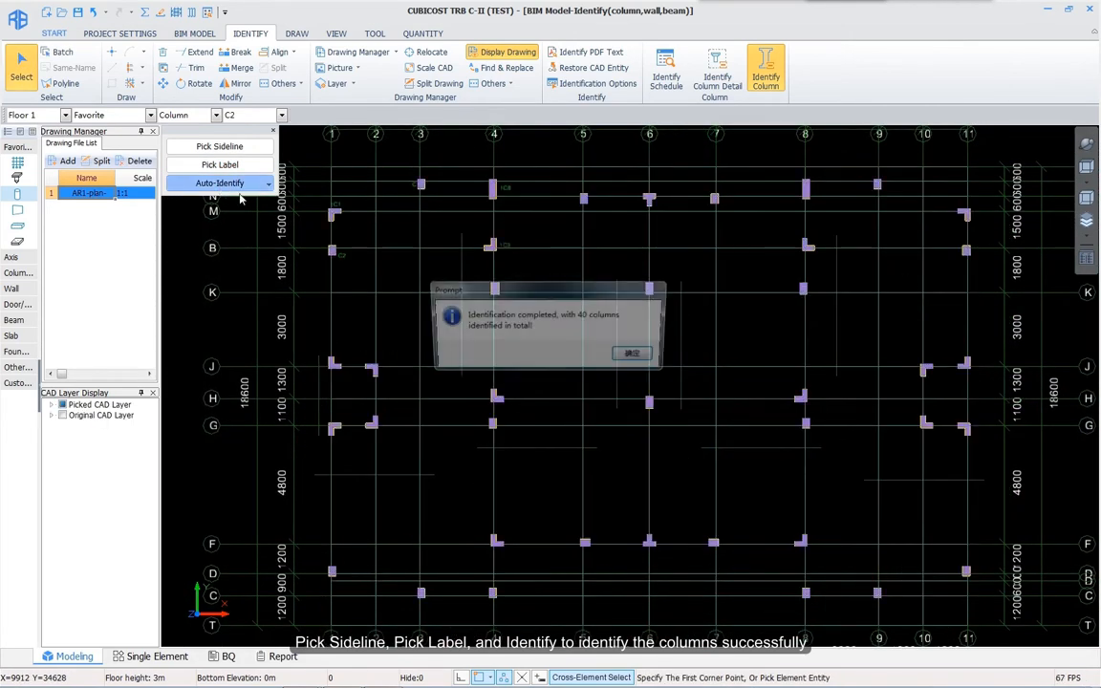
{"action": "left_click", "coordinate": [638, 357]}
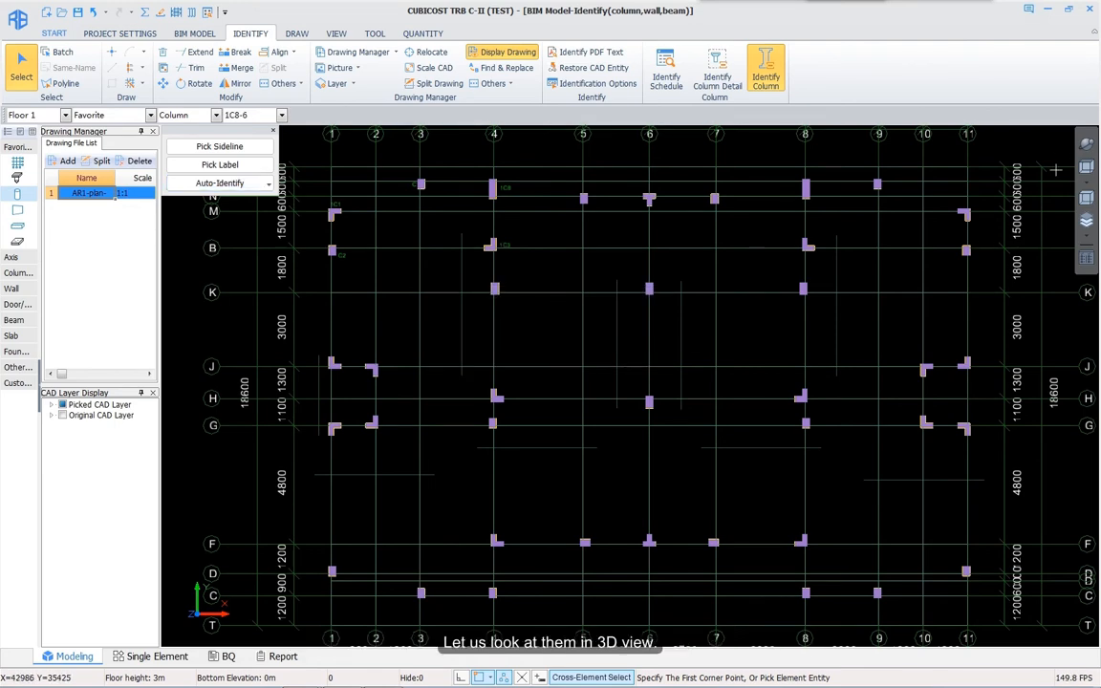
Step: Orbit the model to check the columns in 3D, then return to top view
{"action": "left_click", "coordinate": [1086, 144]}
{"action": "left_click_drag", "start_coordinate": [756, 500], "coordinate": [776, 421]}
{"action": "right_click", "coordinate": [777, 420]}
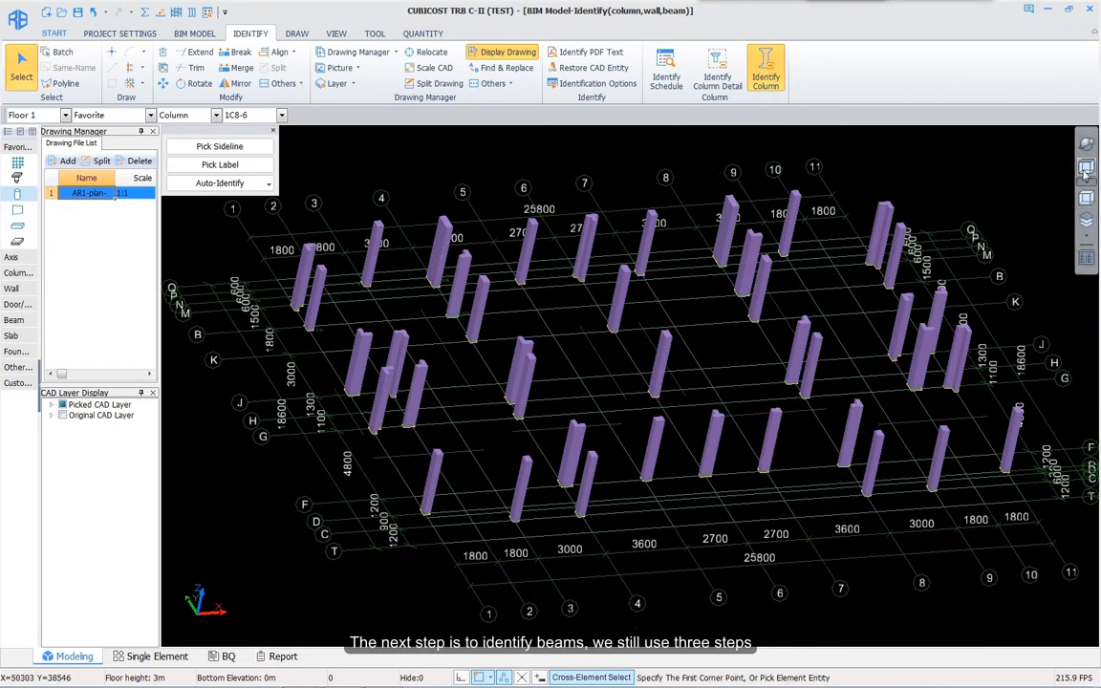
{"action": "left_click", "coordinate": [1086, 167]}
Step: Identify beams using the dashed sideline layer and the B1-T(2) label layer
{"action": "key", "text": "b"}
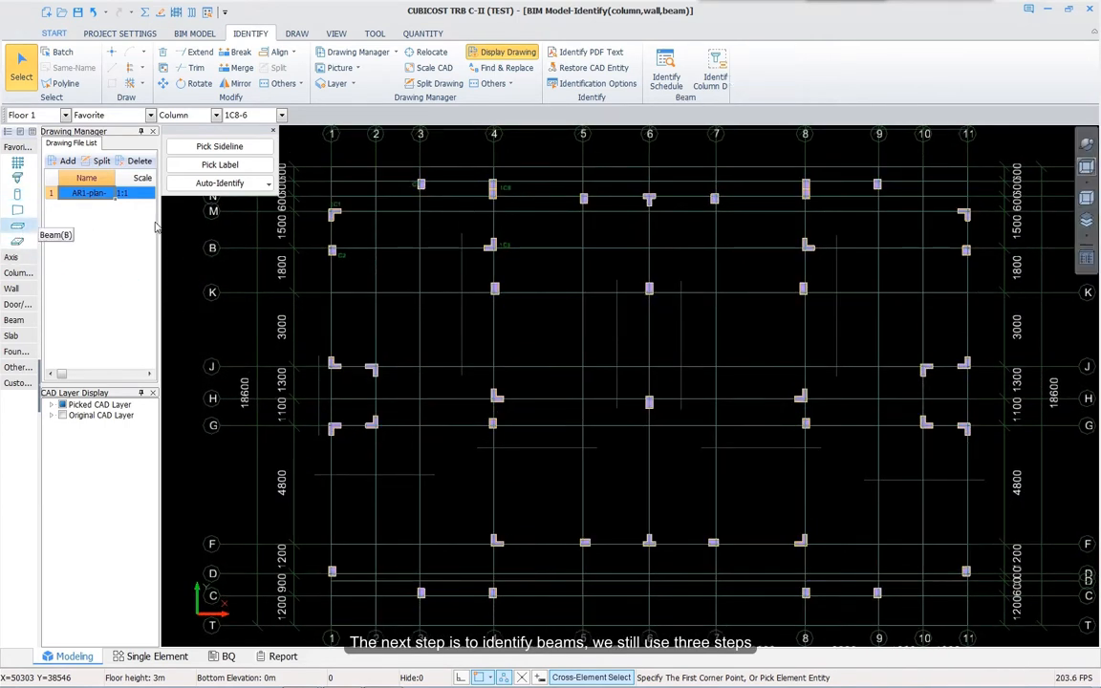
{"action": "left_click", "coordinate": [707, 75]}
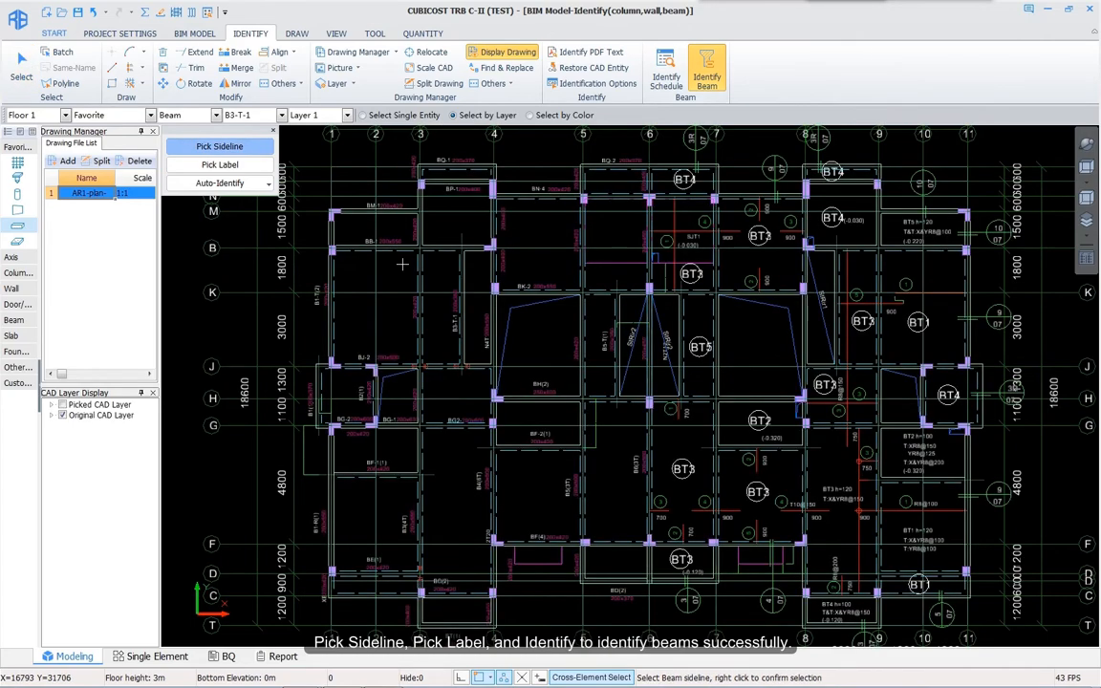
{"action": "scroll", "coordinate": [382, 319], "scroll_direction": "up", "scroll_amount": 5}
{"action": "scroll", "coordinate": [413, 357], "scroll_direction": "up", "scroll_amount": 2}
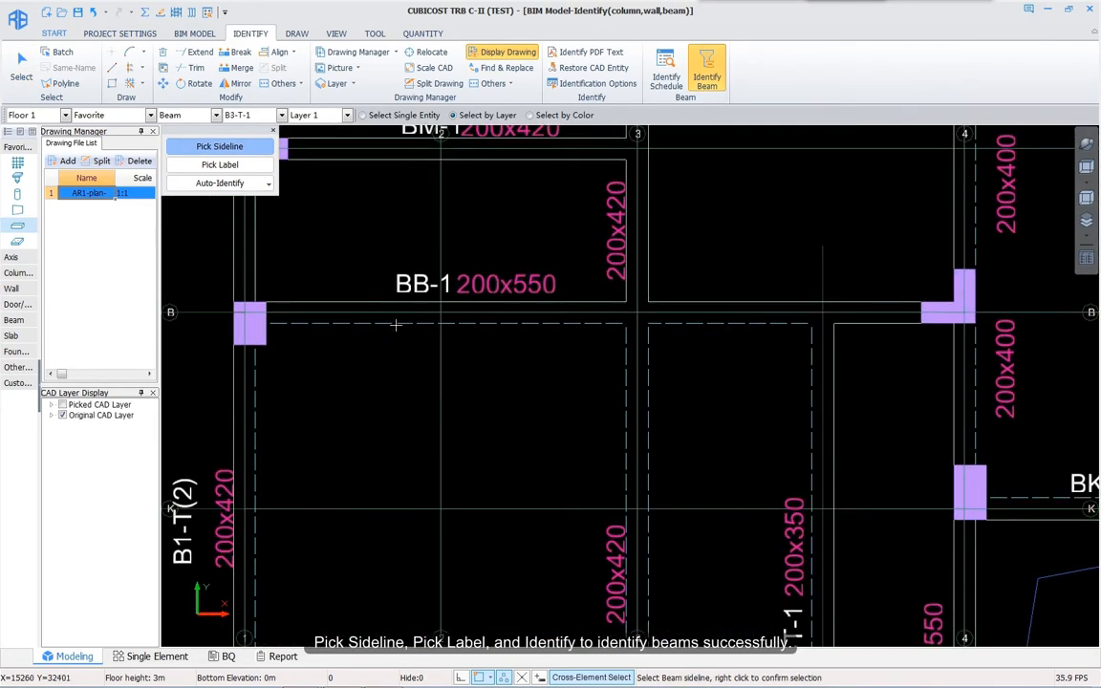
{"action": "left_click", "coordinate": [394, 326]}
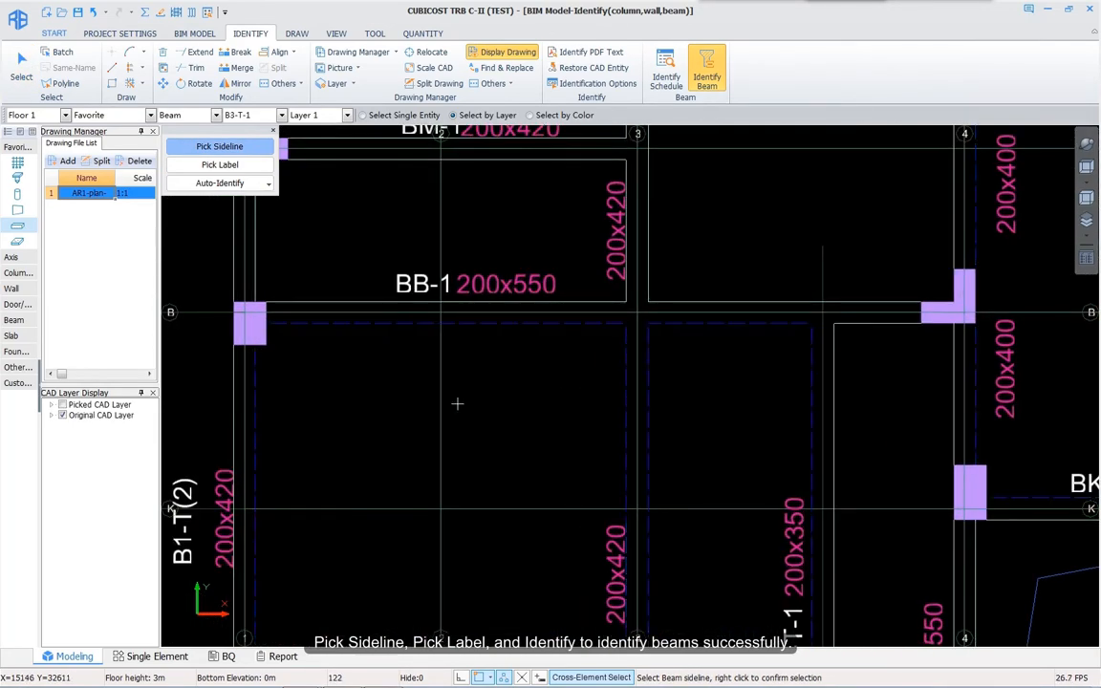
{"action": "scroll", "coordinate": [458, 407], "scroll_direction": "down", "scroll_amount": 7}
{"action": "middle_click_drag", "start_coordinate": [460, 410], "coordinate": [543, 373]}
{"action": "right_click", "coordinate": [393, 381]}
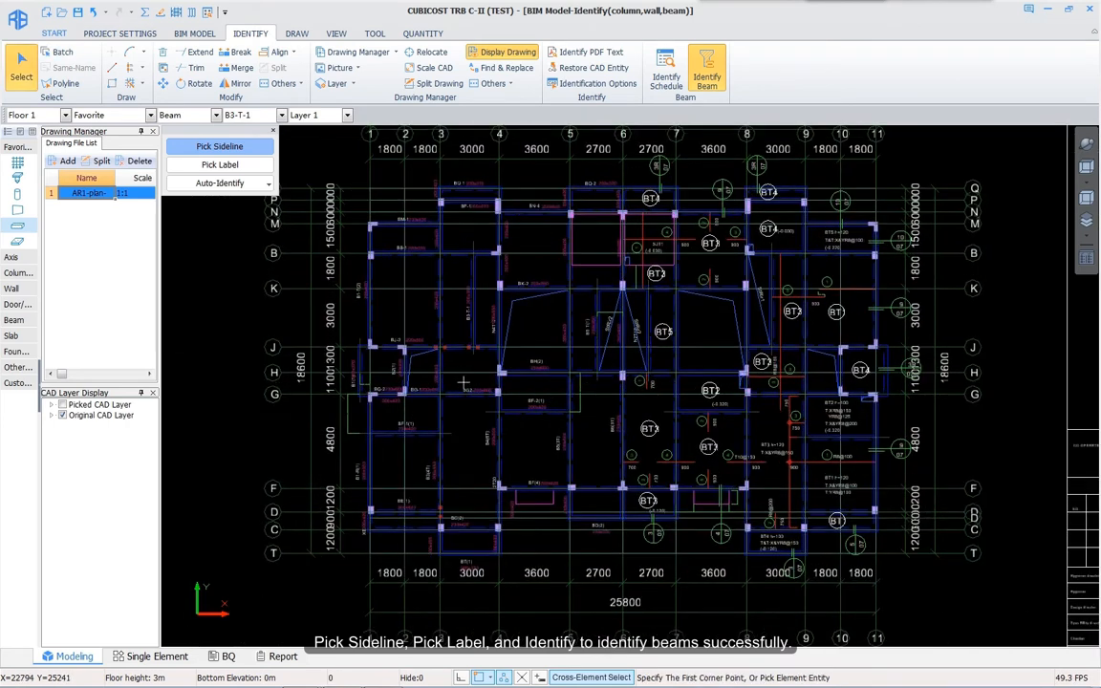
{"action": "left_click", "coordinate": [218, 167]}
{"action": "scroll", "coordinate": [363, 297], "scroll_direction": "up", "scroll_amount": 5}
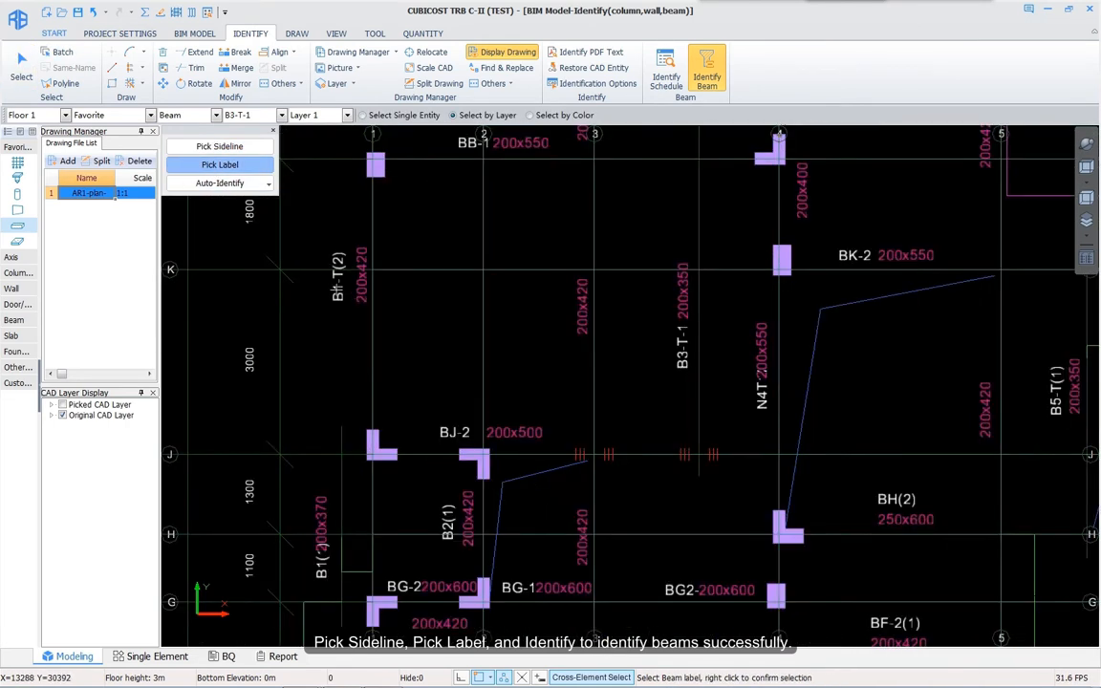
{"action": "left_click", "coordinate": [337, 291]}
{"action": "right_click", "coordinate": [417, 312]}
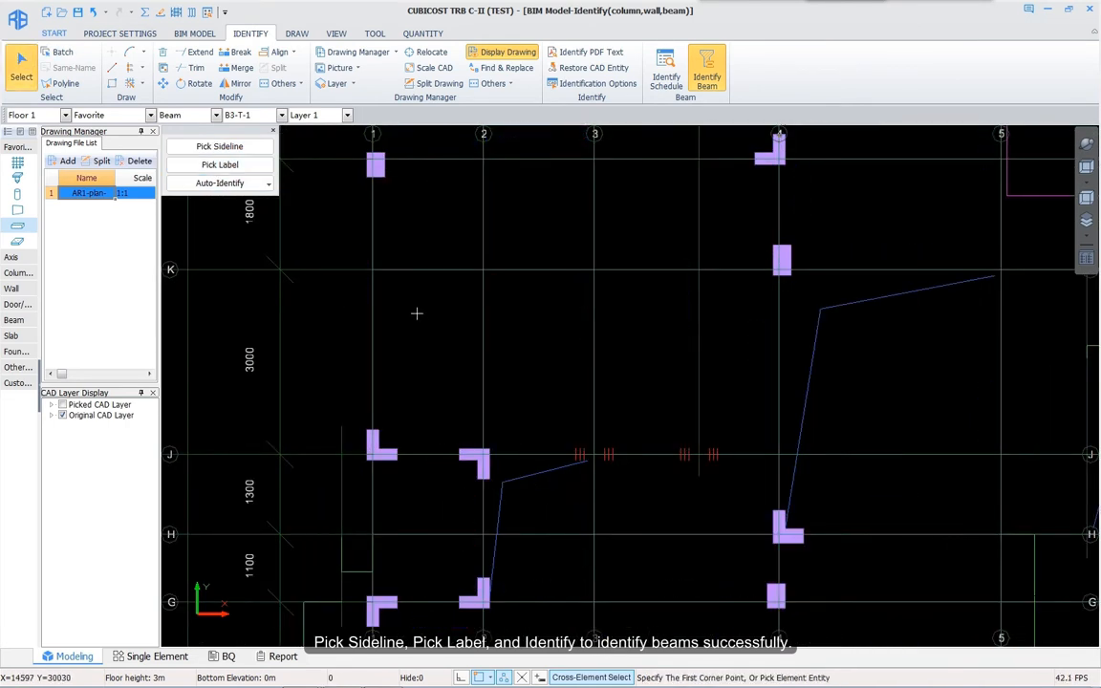
Step: Orbit the model to check the identified beams in 3D, then return to plan view
{"action": "scroll", "coordinate": [413, 356], "scroll_direction": "down", "scroll_amount": 3}
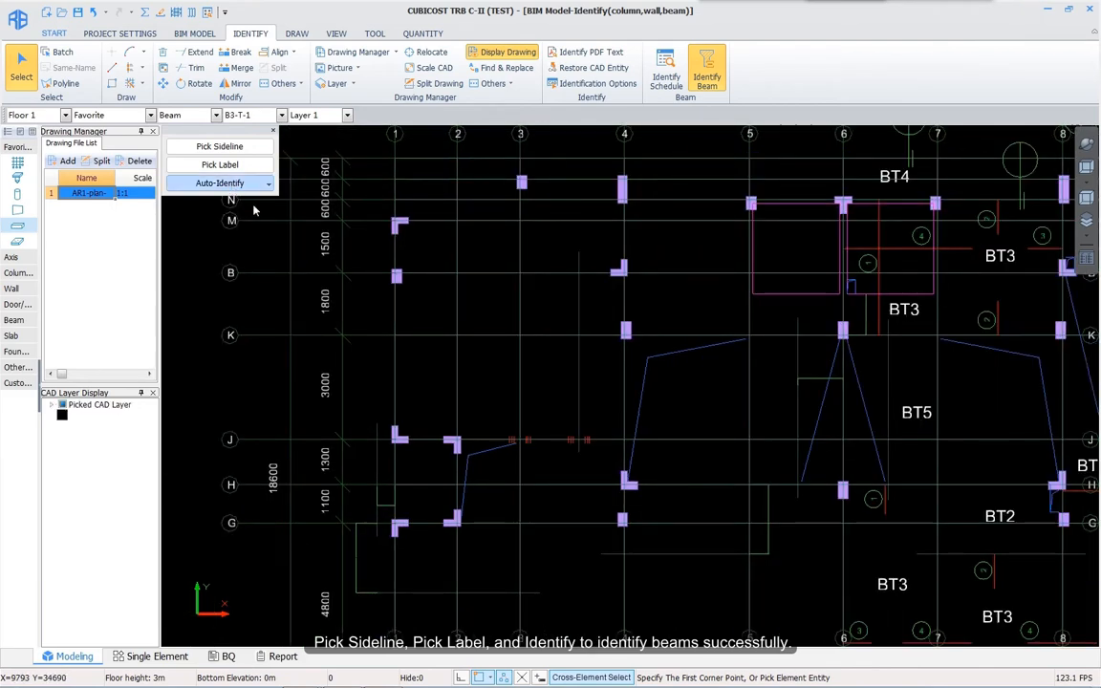
{"action": "middle_click_drag", "start_coordinate": [703, 440], "coordinate": [663, 369]}
{"action": "scroll", "coordinate": [663, 369], "scroll_direction": "down", "scroll_amount": 1}
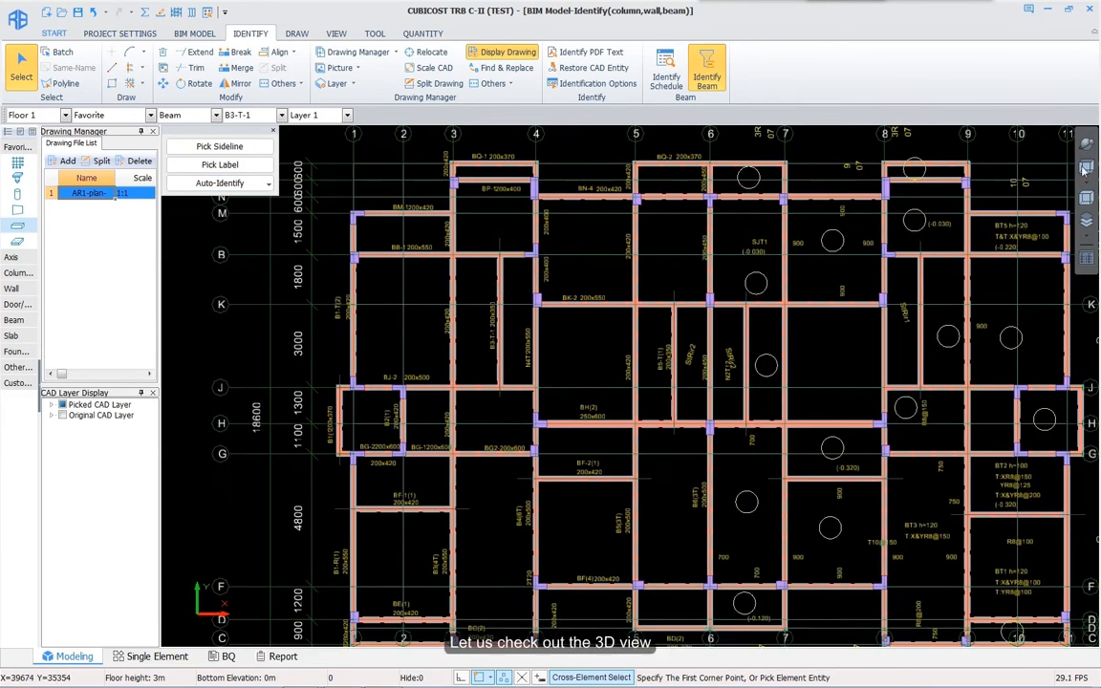
{"action": "left_click", "coordinate": [1083, 147]}
{"action": "mouse_move", "coordinate": [704, 537]}
{"action": "left_mouse_down"}
{"action": "mouse_move", "coordinate": [674, 479]}
{"action": "mouse_move", "coordinate": [727, 450]}
{"action": "left_mouse_up"}
{"action": "left_click", "coordinate": [1085, 168]}
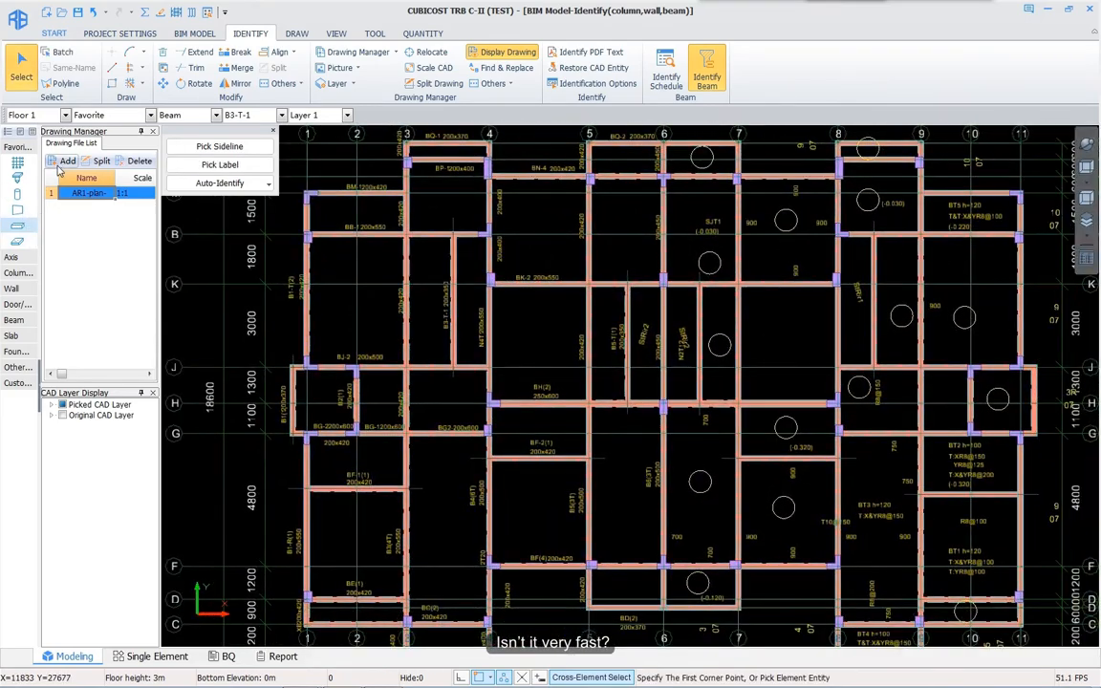
{"action": "left_click", "coordinate": [63, 160]}
Step: Import AR1-plans-wall.dwg and display it on the canvas
{"action": "double_click", "coordinate": [206, 135]}
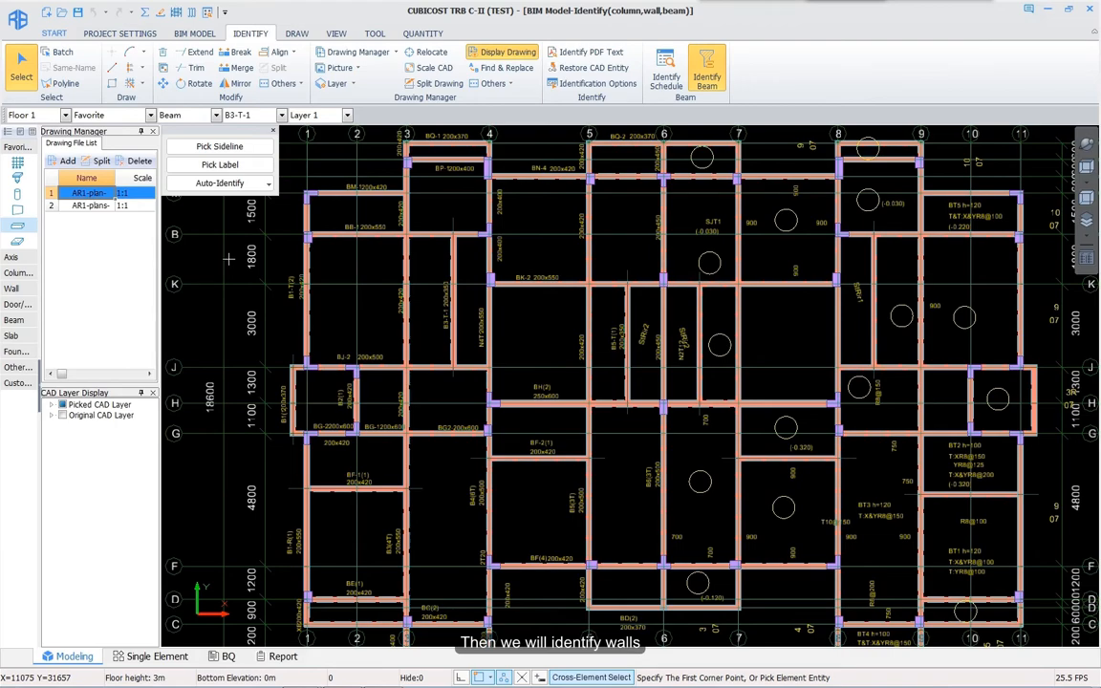
{"action": "double_click", "coordinate": [99, 207]}
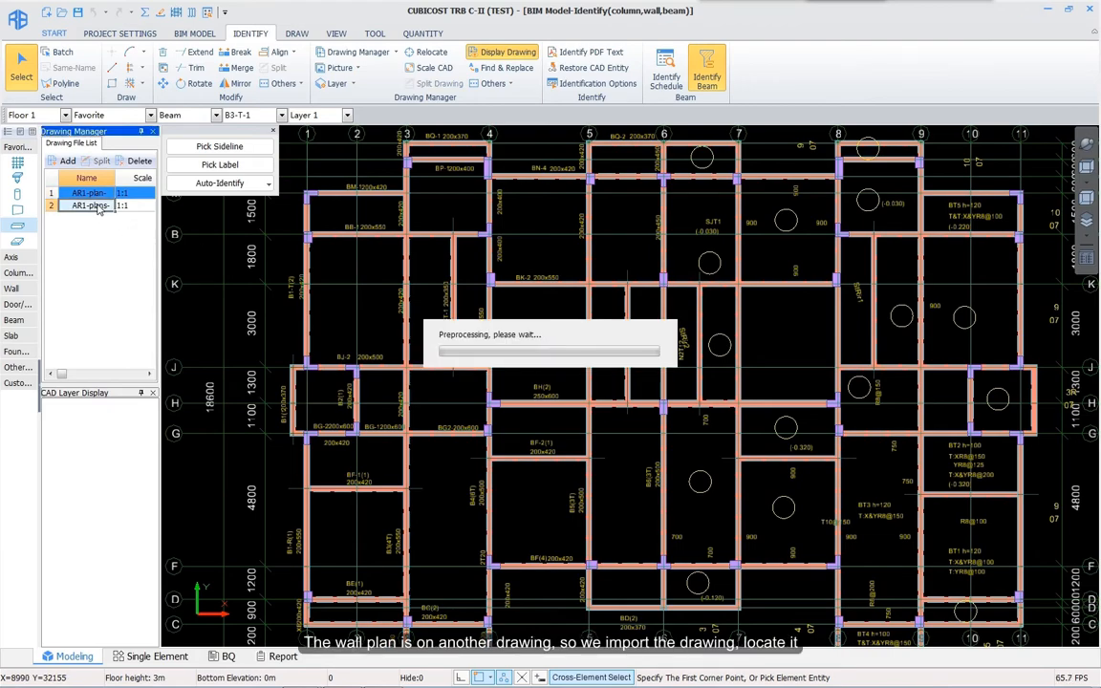
{"action": "middle_click_drag", "start_coordinate": [423, 274], "coordinate": [420, 285]}
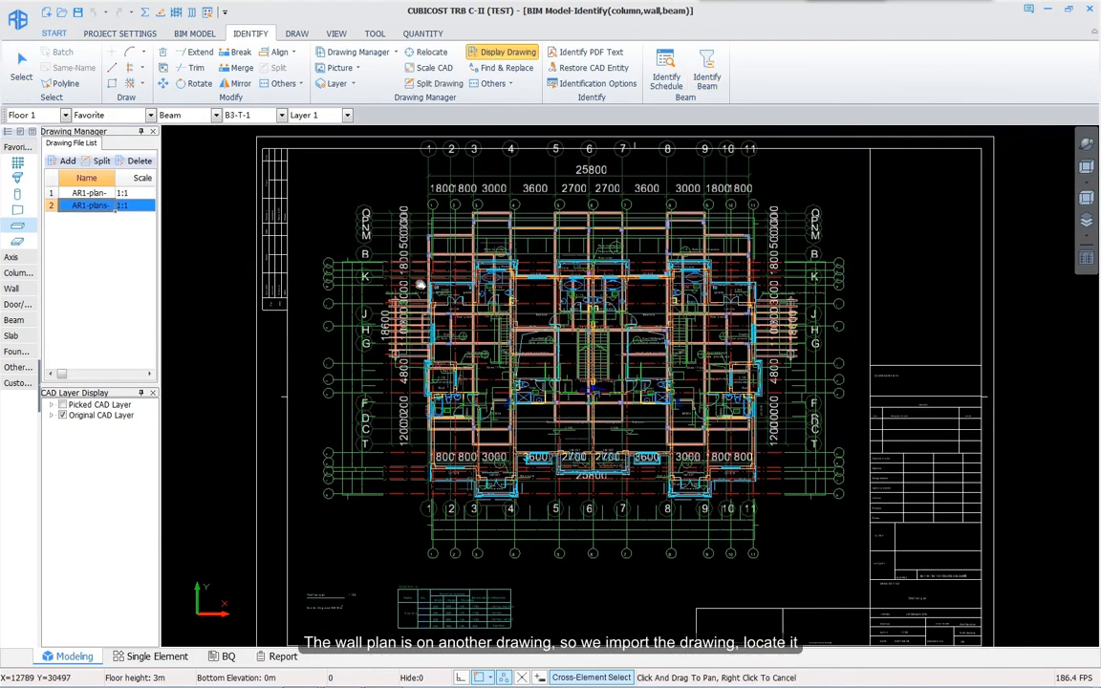
Step: Relocate the wall drawing so its datum point lands on the grid 1/B corner
{"action": "left_click", "coordinate": [427, 53]}
{"action": "scroll", "coordinate": [436, 266], "scroll_direction": "up", "scroll_amount": 3}
{"action": "scroll", "coordinate": [449, 438], "scroll_direction": "up", "scroll_amount": 5}
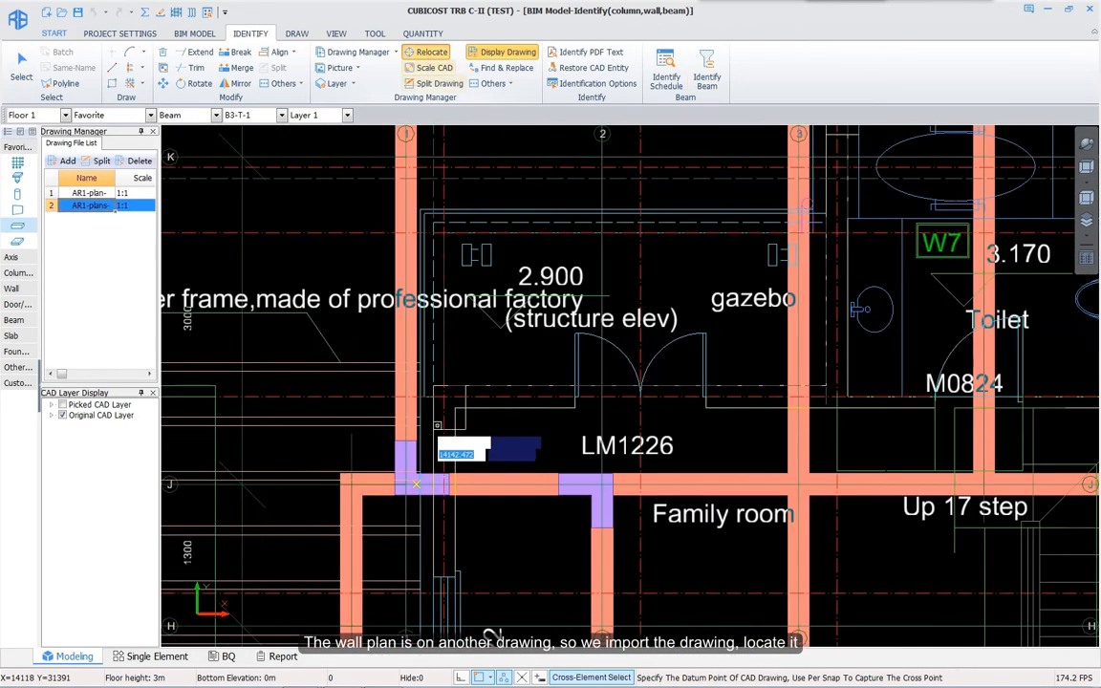
{"action": "left_click", "coordinate": [492, 426]}
{"action": "scroll", "coordinate": [516, 373], "scroll_direction": "down", "scroll_amount": 2}
{"action": "middle_click_drag", "start_coordinate": [459, 172], "coordinate": [478, 306]}
{"action": "left_click", "coordinate": [478, 306]}
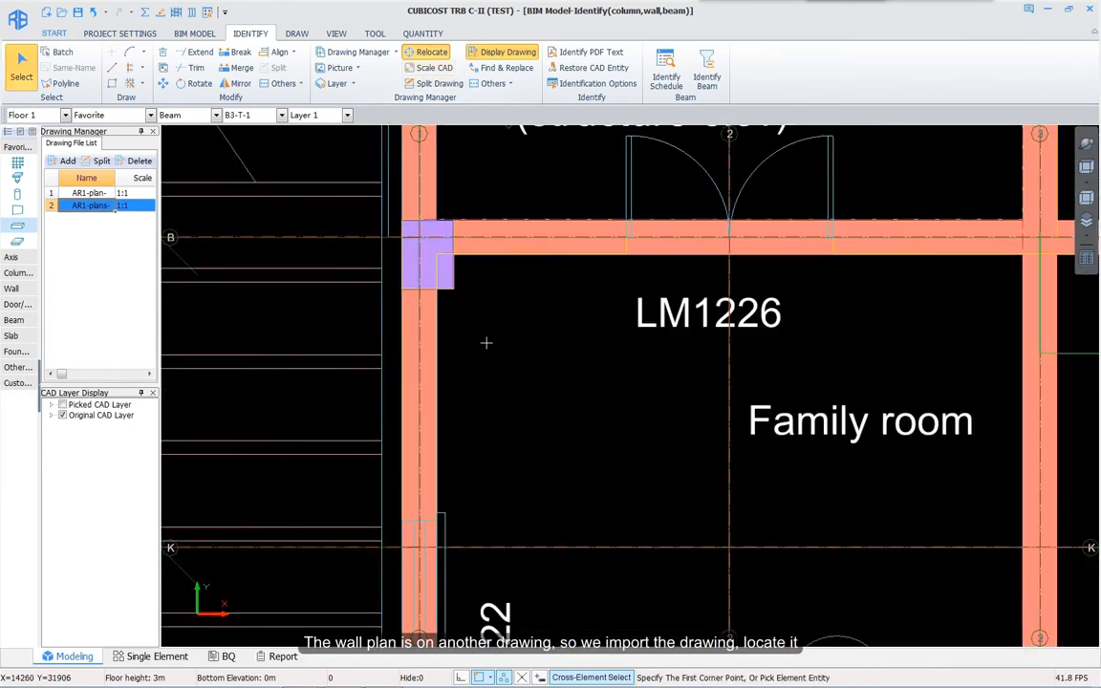
{"action": "scroll", "coordinate": [478, 316], "scroll_direction": "down", "scroll_amount": 5}
Step: Identify RC walls from the wall sidelines and door/window lines
{"action": "left_click", "coordinate": [17, 211]}
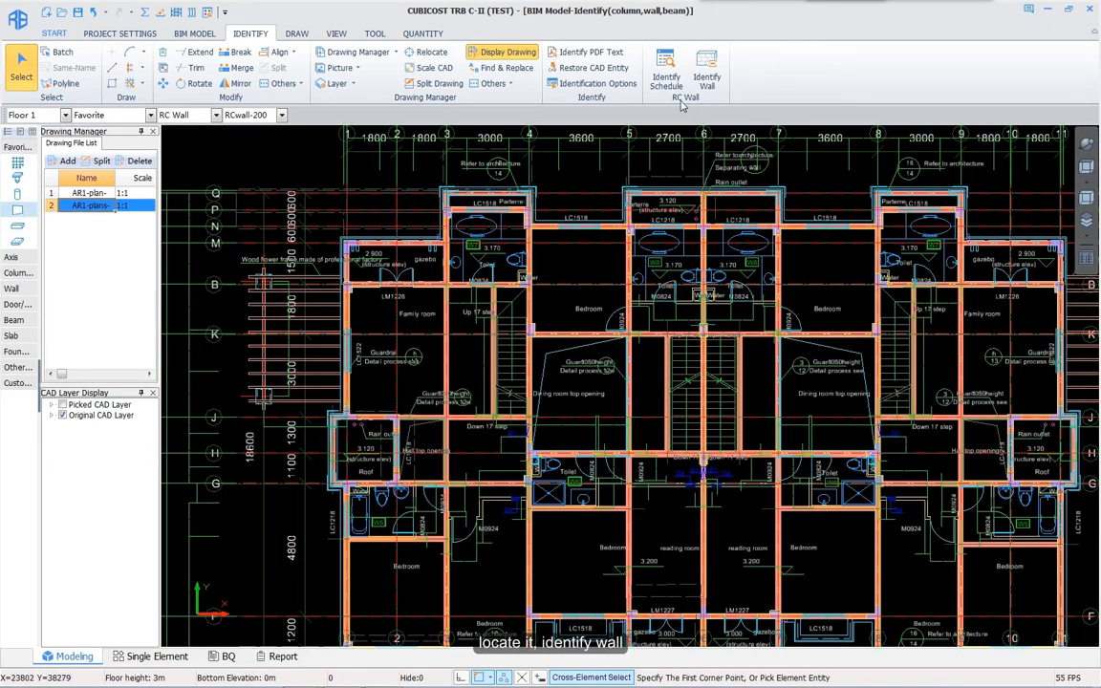
{"action": "left_click", "coordinate": [707, 72]}
{"action": "left_click", "coordinate": [220, 147]}
{"action": "scroll", "coordinate": [416, 352], "scroll_direction": "up", "scroll_amount": 4}
{"action": "scroll", "coordinate": [416, 352], "scroll_direction": "up", "scroll_amount": 5}
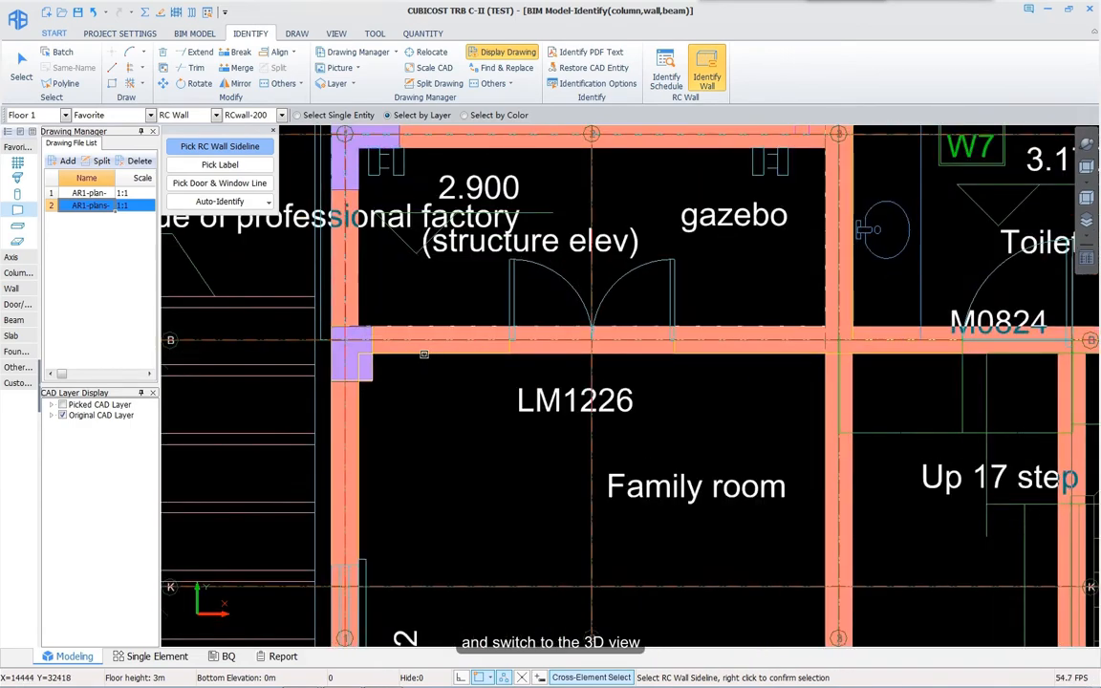
{"action": "left_click", "coordinate": [220, 182]}
{"action": "right_click", "coordinate": [526, 337]}
{"action": "scroll", "coordinate": [489, 405], "scroll_direction": "down", "scroll_amount": 6}
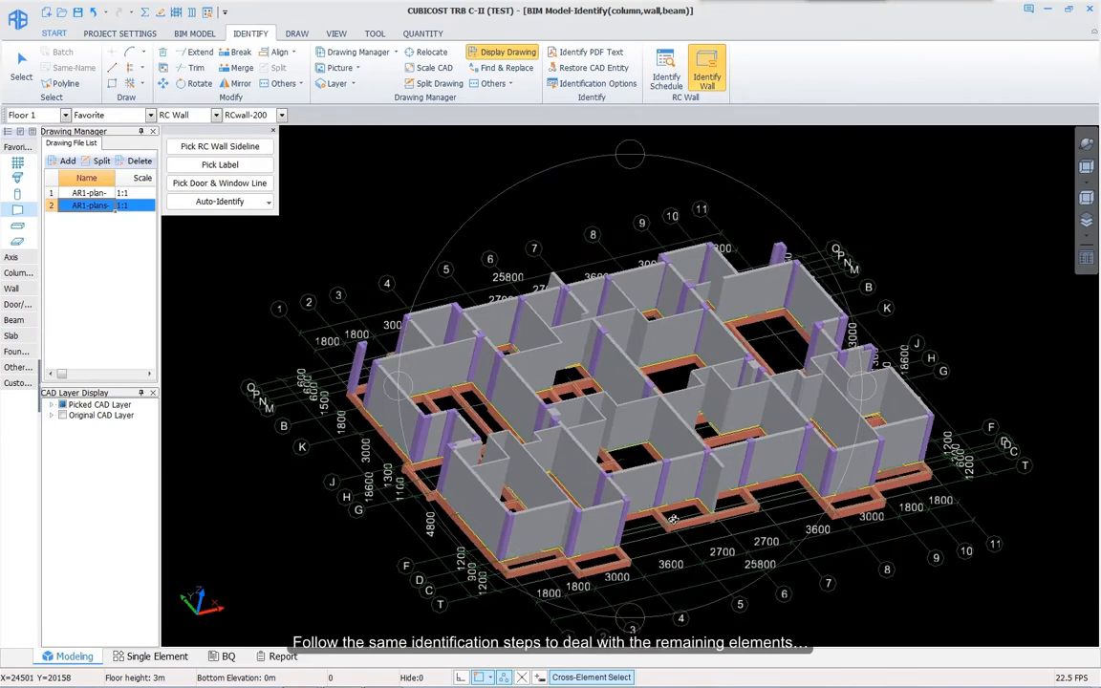
Step: Copy the whole floor model to five other floors with Copy Entity to Other Floor
{"action": "left_click", "coordinate": [297, 33]}
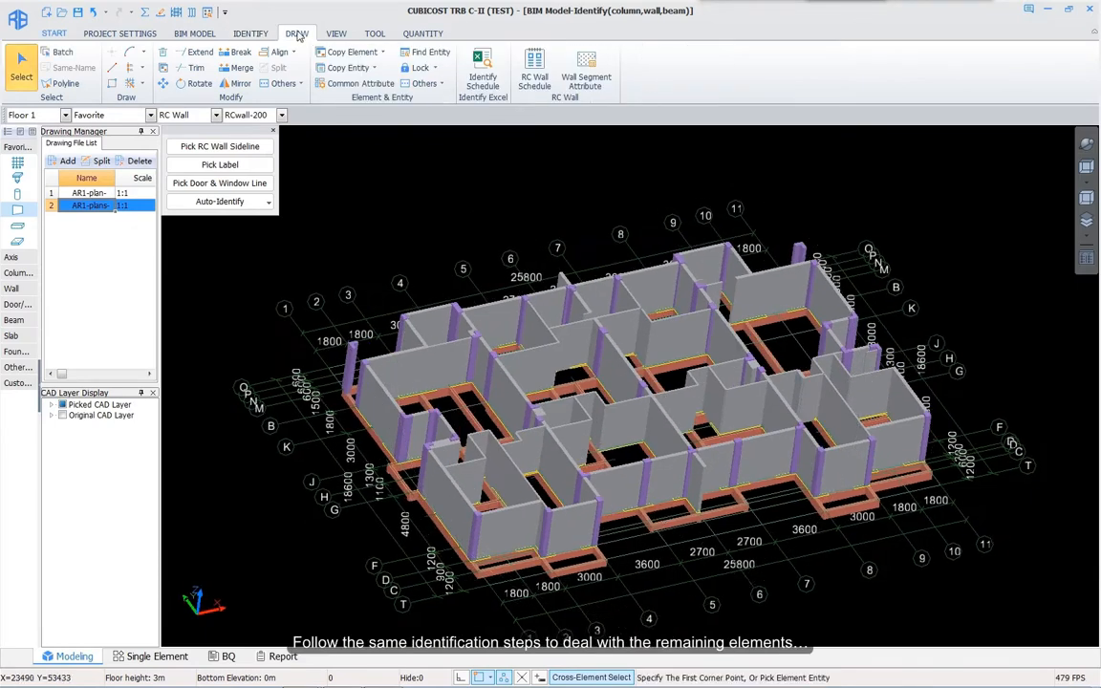
{"action": "left_click", "coordinate": [349, 67]}
{"action": "left_click", "coordinate": [372, 99]}
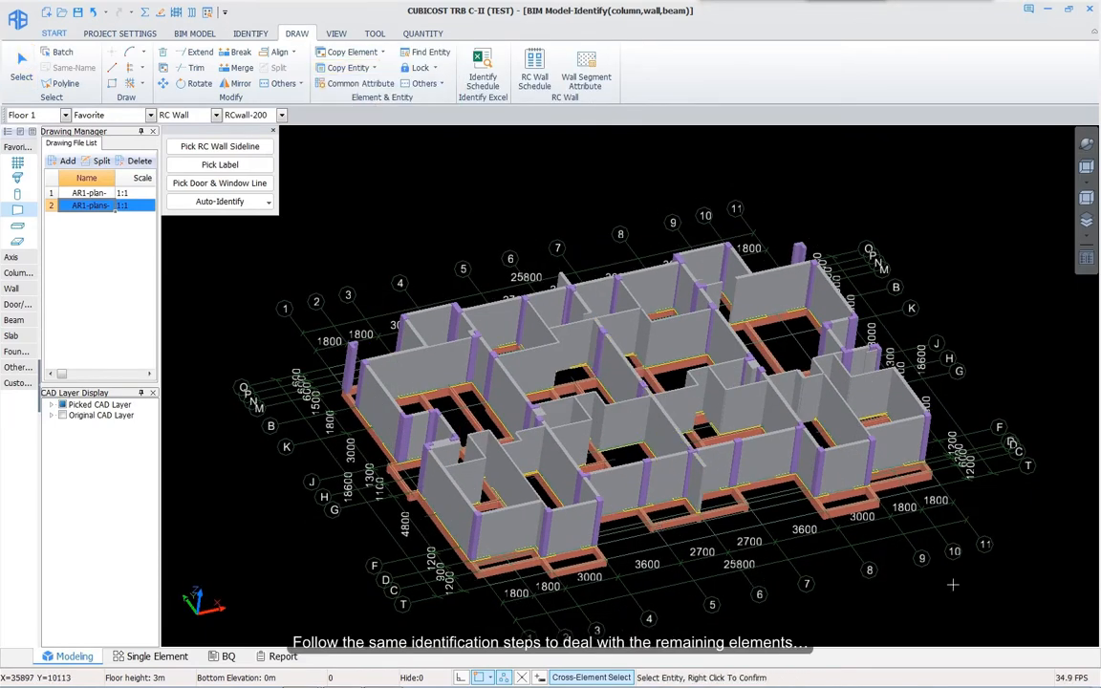
{"action": "left_click_drag", "start_coordinate": [953, 584], "coordinate": [287, 230]}
{"action": "right_click", "coordinate": [287, 230]}
{"action": "left_click", "coordinate": [485, 279]}
{"action": "left_click", "coordinate": [485, 269]}
{"action": "left_click", "coordinate": [485, 258]}
{"action": "left_click", "coordinate": [484, 248]}
{"action": "left_click", "coordinate": [485, 237]}
{"action": "left_click", "coordinate": [505, 479]}
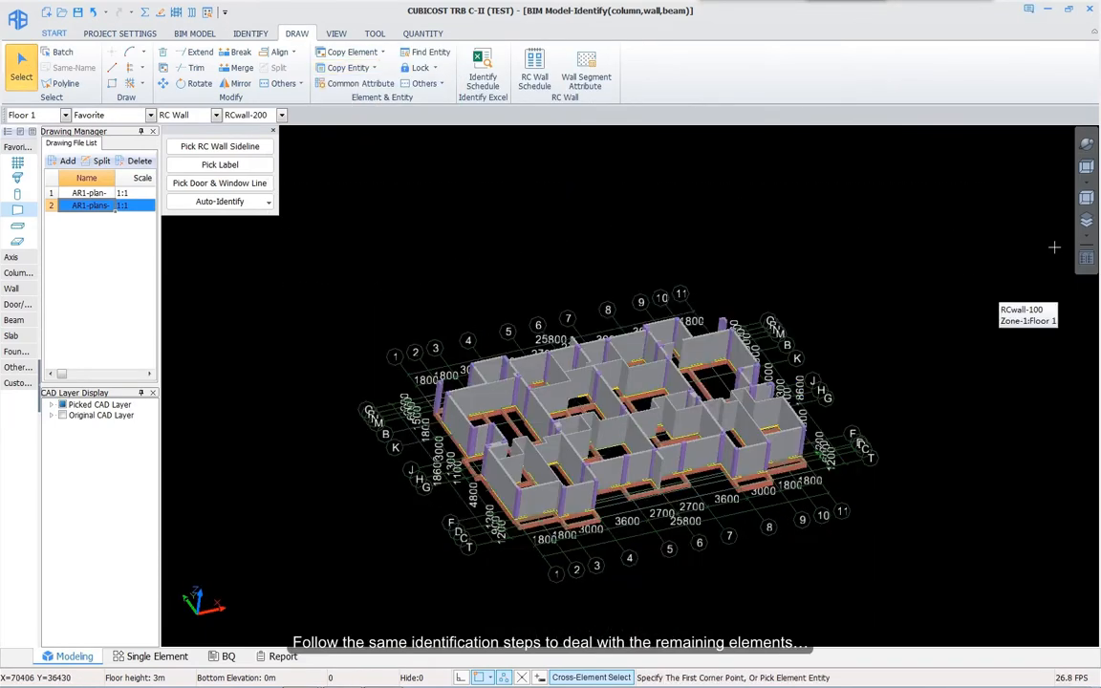
Step: Display all floors and orbit the building to view them together
{"action": "left_click", "coordinate": [1087, 235]}
{"action": "left_click", "coordinate": [1015, 285]}
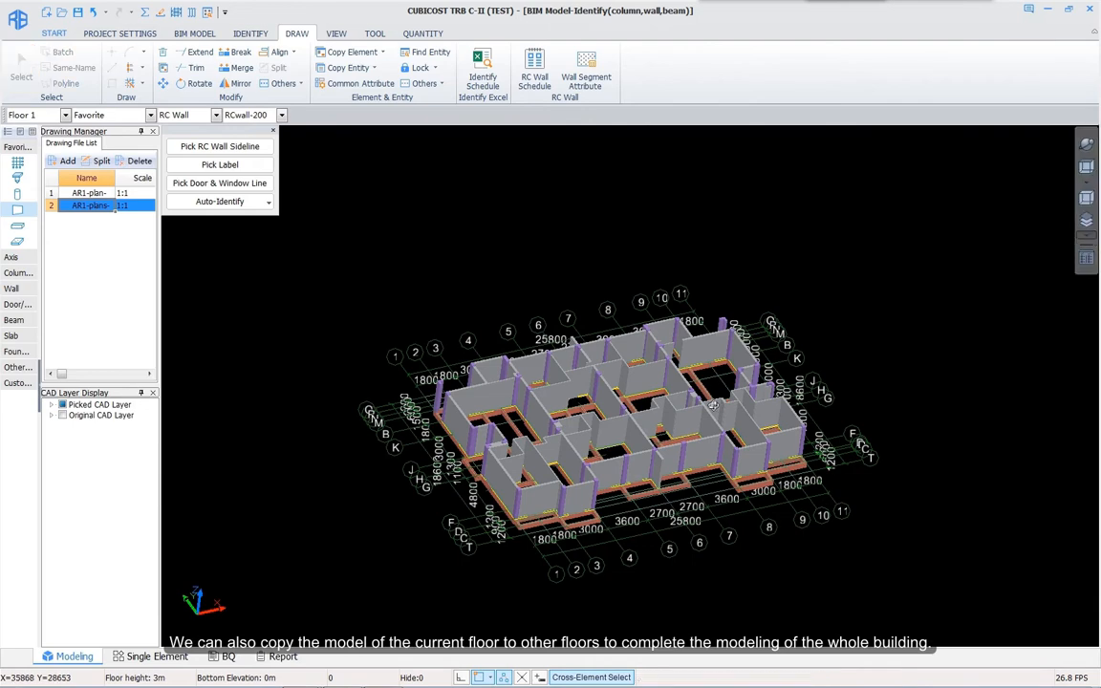
{"action": "middle_click_drag", "start_coordinate": [735, 393], "coordinate": [686, 512]}
{"action": "mouse_move", "coordinate": [685, 512]}
{"action": "left_mouse_down"}
{"action": "mouse_move", "coordinate": [721, 523]}
{"action": "mouse_move", "coordinate": [642, 477]}
{"action": "mouse_move", "coordinate": [660, 544]}
{"action": "mouse_move", "coordinate": [685, 490]}
{"action": "mouse_move", "coordinate": [686, 507]}
{"action": "left_mouse_up"}
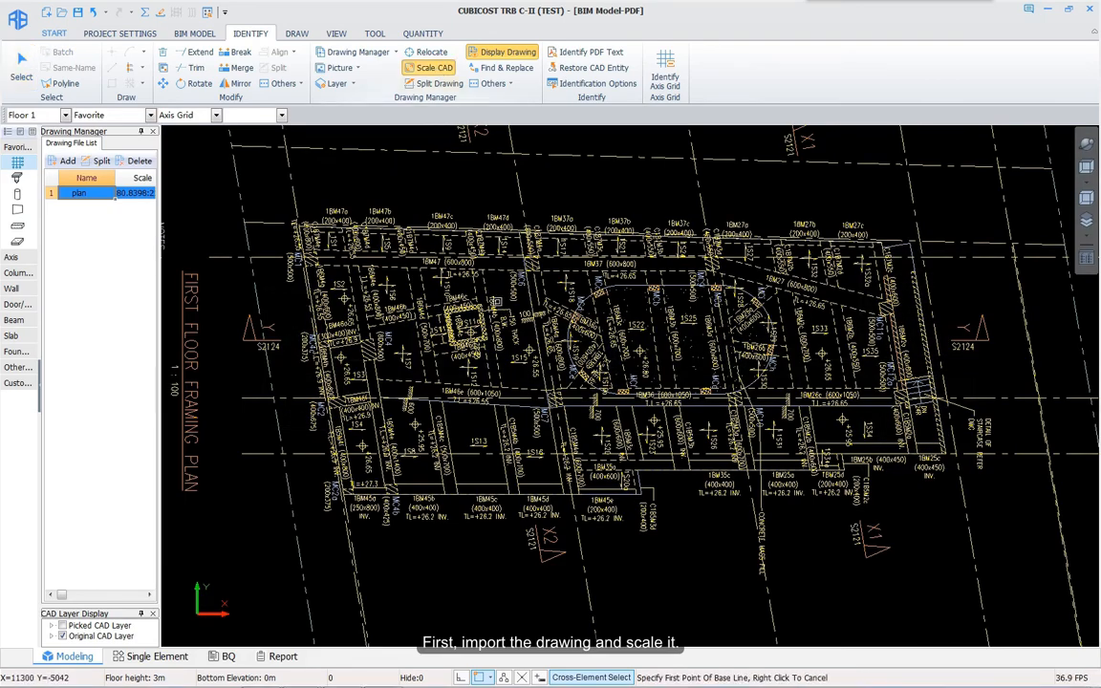
Step: Scale the framing plan by setting the reference line's actual length to 8797
{"action": "scroll", "coordinate": [308, 218], "scroll_direction": "up", "scroll_amount": 10}
{"action": "left_click", "coordinate": [266, 340]}
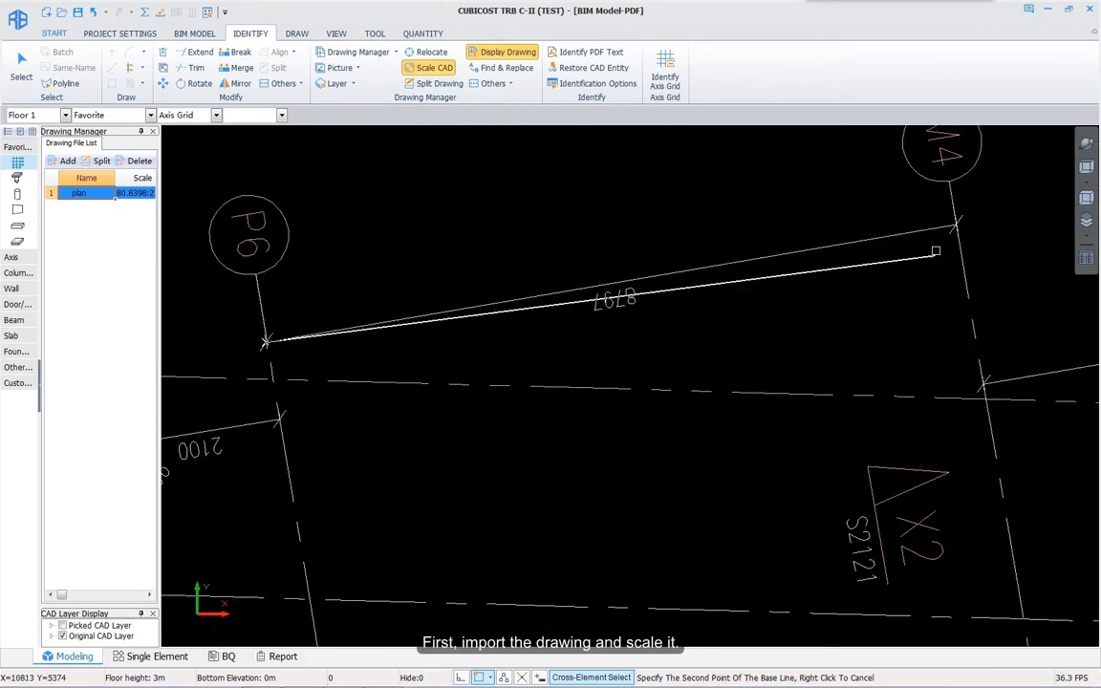
{"action": "left_click", "coordinate": [956, 226]}
{"action": "type", "text": "8797"}
{"action": "key", "text": "Return"}
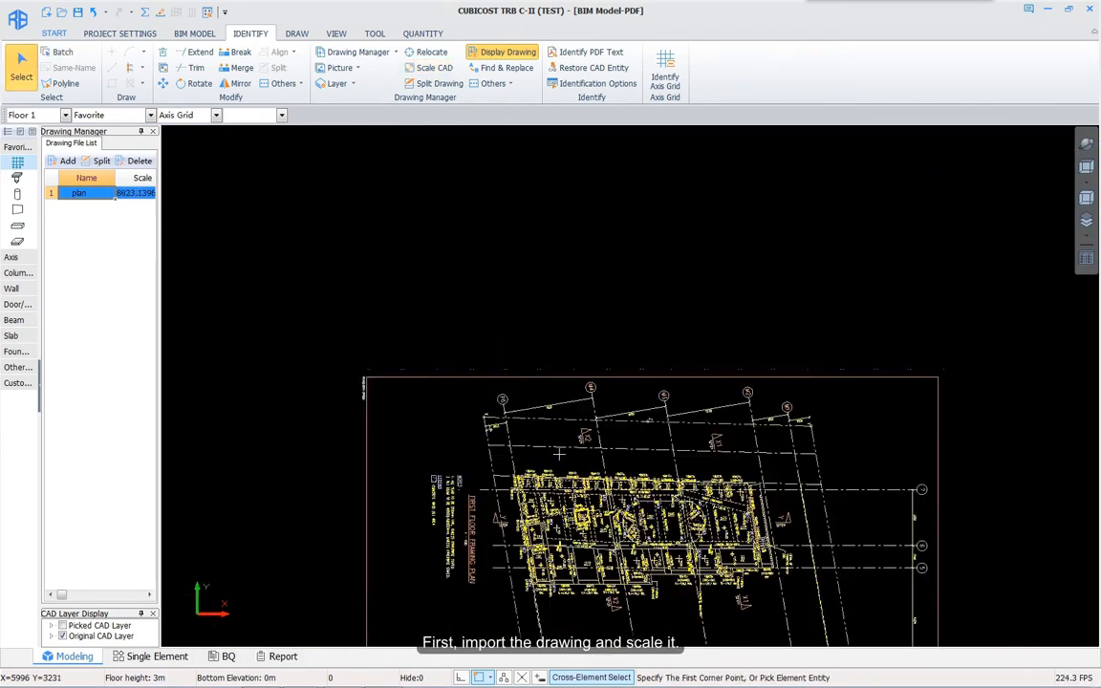
Step: Create rectangular column MC1 with a 500×500 section
{"action": "left_click", "coordinate": [16, 194]}
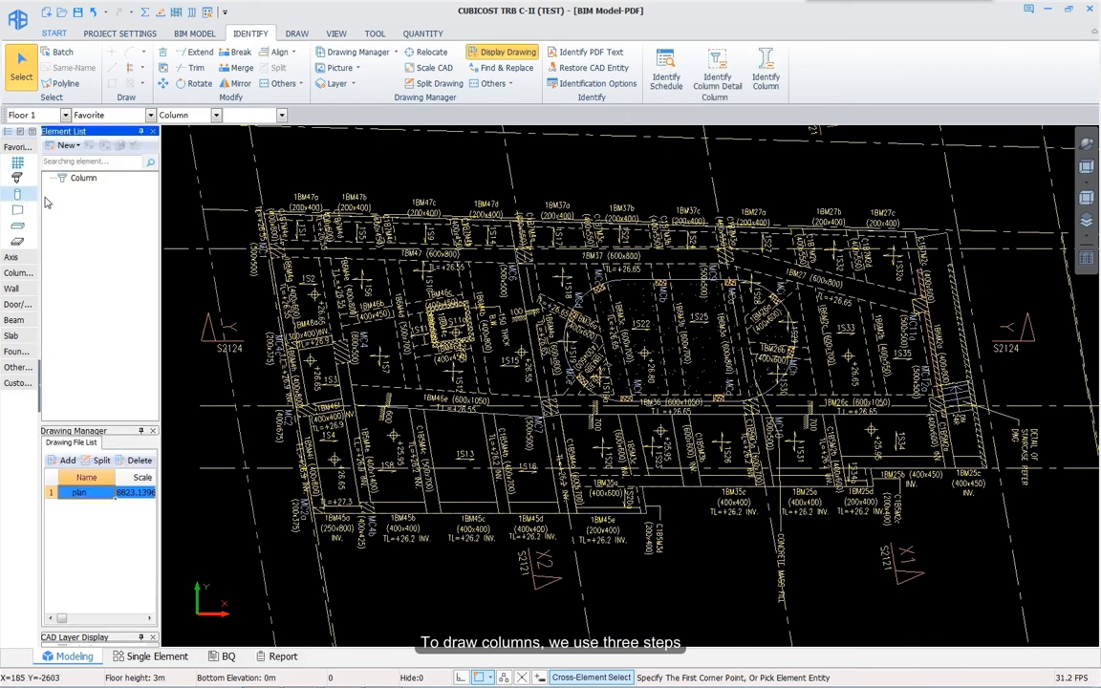
{"action": "left_click", "coordinate": [67, 146]}
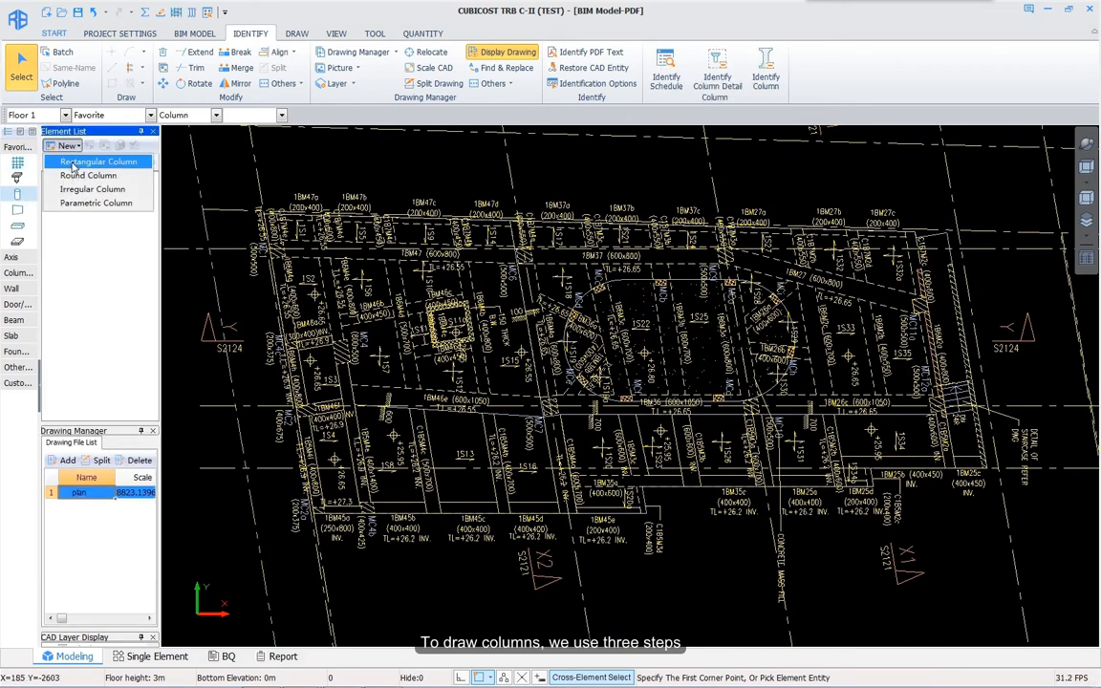
{"action": "left_click", "coordinate": [88, 164]}
{"action": "scroll", "coordinate": [755, 294], "scroll_direction": "up", "scroll_amount": 5}
{"action": "left_click", "coordinate": [1031, 159]}
{"action": "type", "text": "MC1"}
{"action": "key", "text": "Return"}
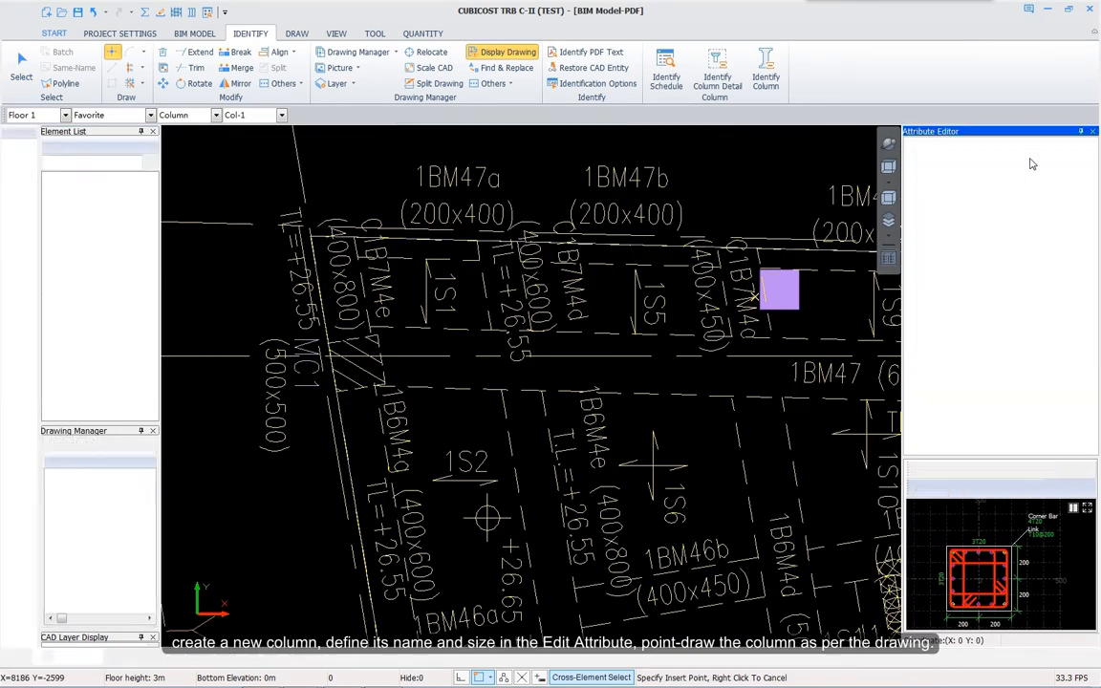
{"action": "left_click", "coordinate": [1030, 197]}
{"action": "type", "text": "500"}
{"action": "key", "text": "Return"}
{"action": "type", "text": "500"}
{"action": "key", "text": "Return"}
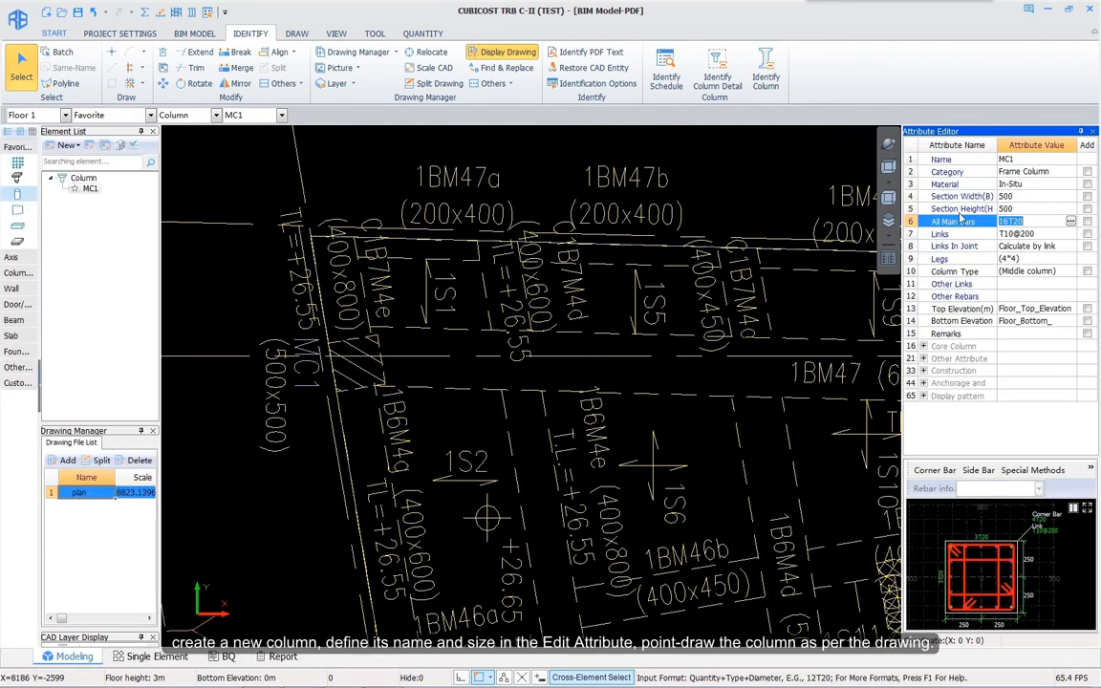
Step: Place column MC1 on the plan, rotated to match the drawing
{"action": "left_click", "coordinate": [112, 54]}
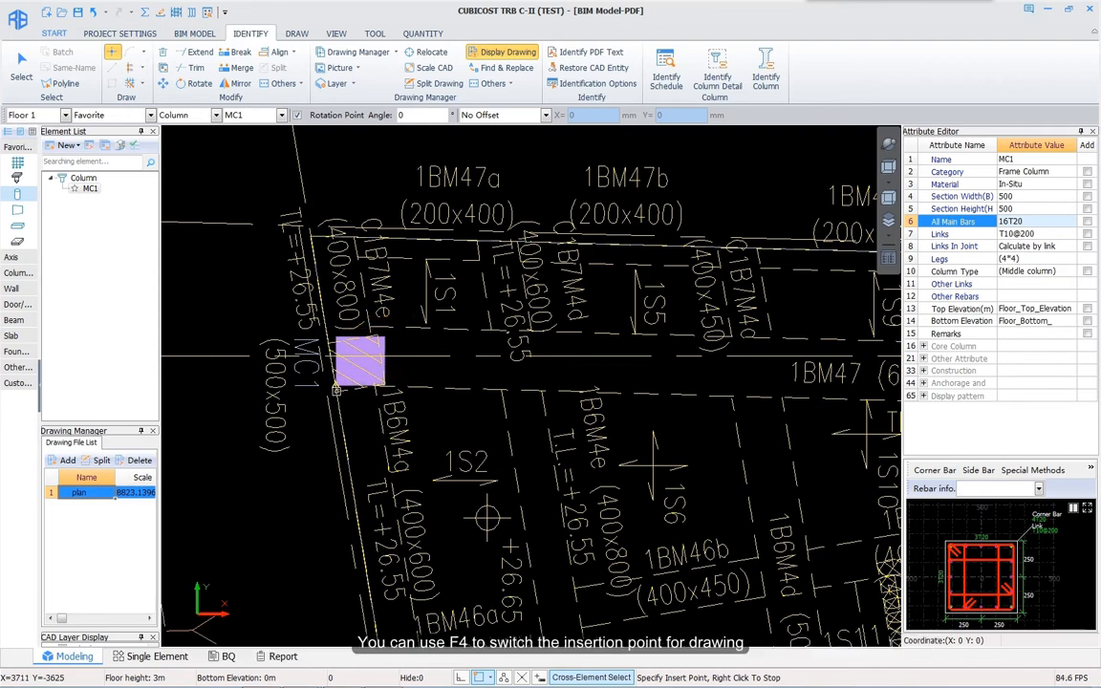
{"action": "left_click", "coordinate": [359, 362]}
{"action": "scroll", "coordinate": [385, 388], "scroll_direction": "up", "scroll_amount": 5}
{"action": "left_click", "coordinate": [385, 388]}
{"action": "right_click", "coordinate": [430, 351]}
Step: Duplicate MC1 as column MC4c with a 200×375 section
{"action": "mouse_move", "coordinate": [457, 350]}
{"action": "middle_mouse_down"}
{"action": "mouse_move", "coordinate": [445, 347]}
{"action": "mouse_move", "coordinate": [384, 206]}
{"action": "middle_mouse_up"}
{"action": "scroll", "coordinate": [384, 206], "scroll_direction": "down", "scroll_amount": 5}
{"action": "middle_click_drag", "start_coordinate": [382, 558], "coordinate": [380, 437]}
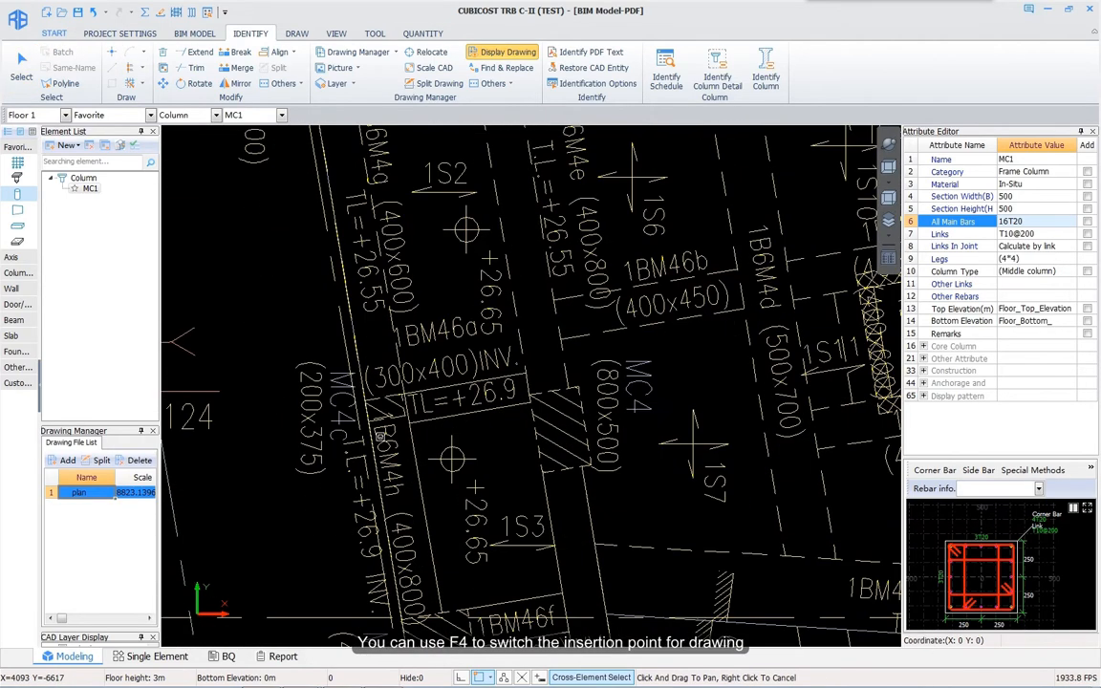
{"action": "left_click", "coordinate": [104, 145]}
{"action": "left_click", "coordinate": [1024, 160]}
{"action": "key", "text": "BackSpace"}
{"action": "type", "text": "4c"}
{"action": "key", "text": "Return"}
{"action": "left_click", "coordinate": [1019, 196]}
{"action": "type", "text": "200"}
{"action": "key", "text": "Return"}
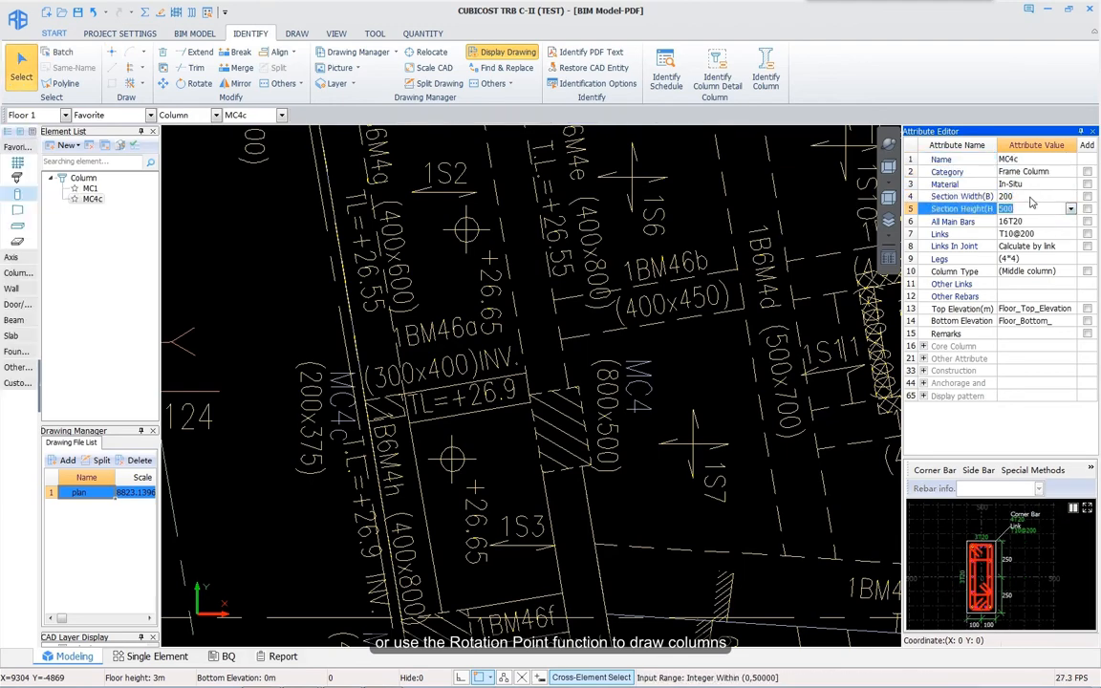
{"action": "type", "text": "375"}
{"action": "key", "text": "Return"}
Step: Place column MC4c on the plan, rotated to match the drawing
{"action": "left_click", "coordinate": [112, 52]}
{"action": "scroll", "coordinate": [381, 413], "scroll_direction": "up", "scroll_amount": 4}
{"action": "left_click", "coordinate": [381, 405]}
{"action": "left_click", "coordinate": [439, 392]}
{"action": "scroll", "coordinate": [440, 392], "scroll_direction": "down", "scroll_amount": 6}
{"action": "middle_click_drag", "start_coordinate": [440, 392], "coordinate": [354, 275]}
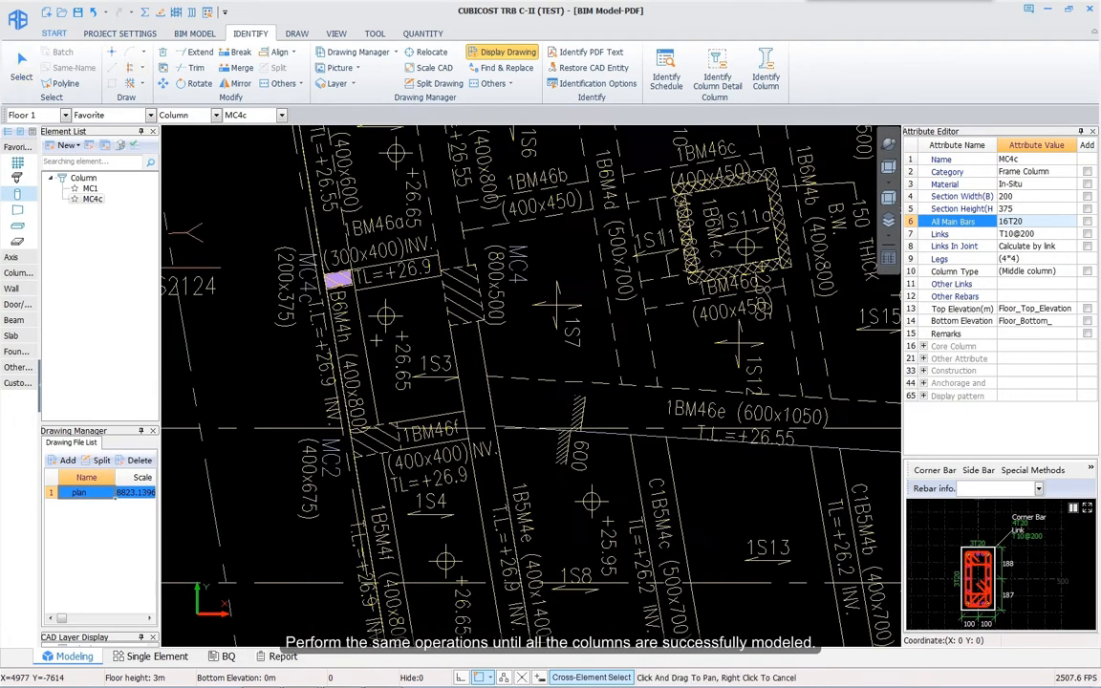
{"action": "left_click", "coordinate": [104, 145]}
{"action": "left_click_drag", "start_coordinate": [1009, 160], "coordinate": [1039, 160]}
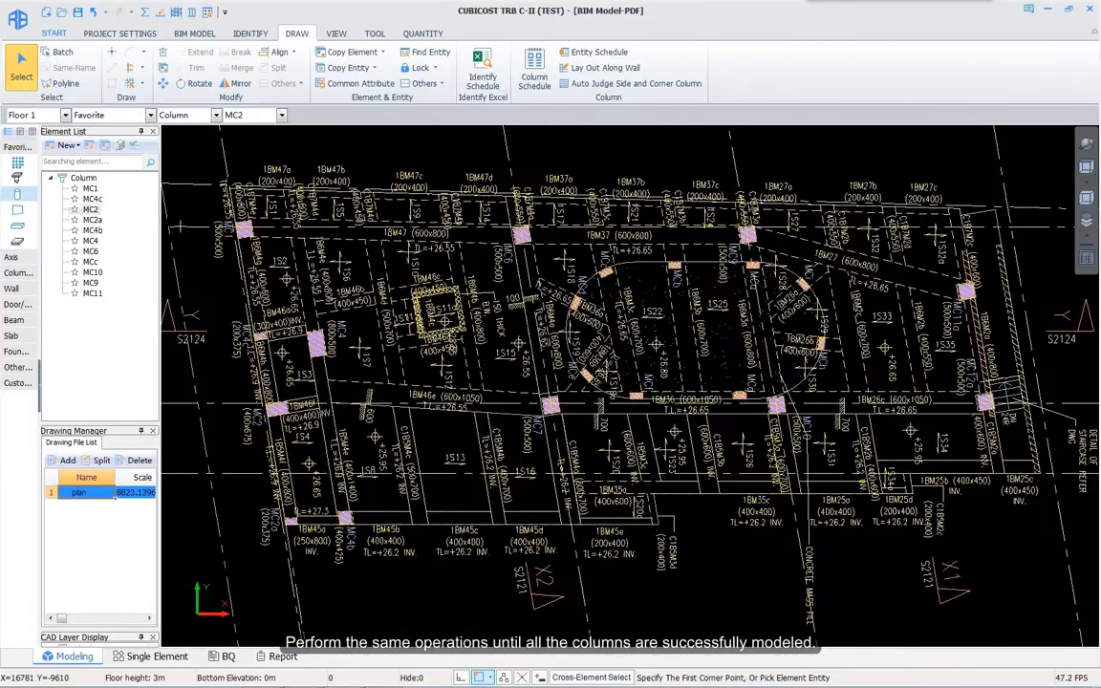
Step: Create rectangular beam 1BM47 with a 600×800 section
{"action": "left_click", "coordinate": [16, 226]}
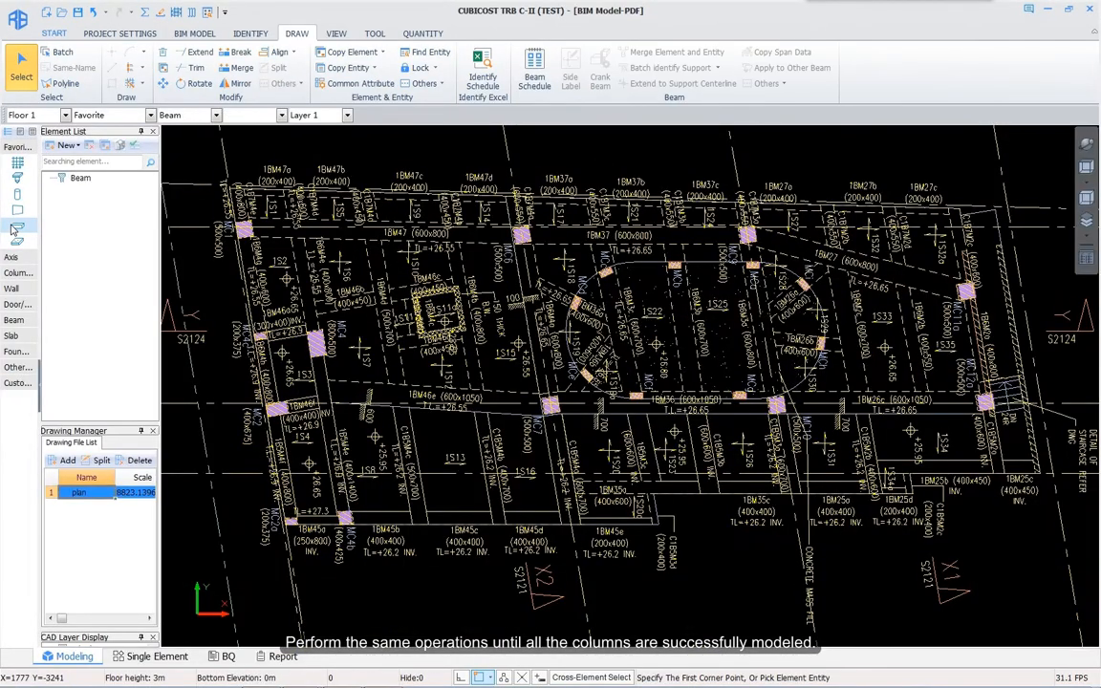
{"action": "left_click", "coordinate": [75, 145]}
{"action": "left_click", "coordinate": [105, 158]}
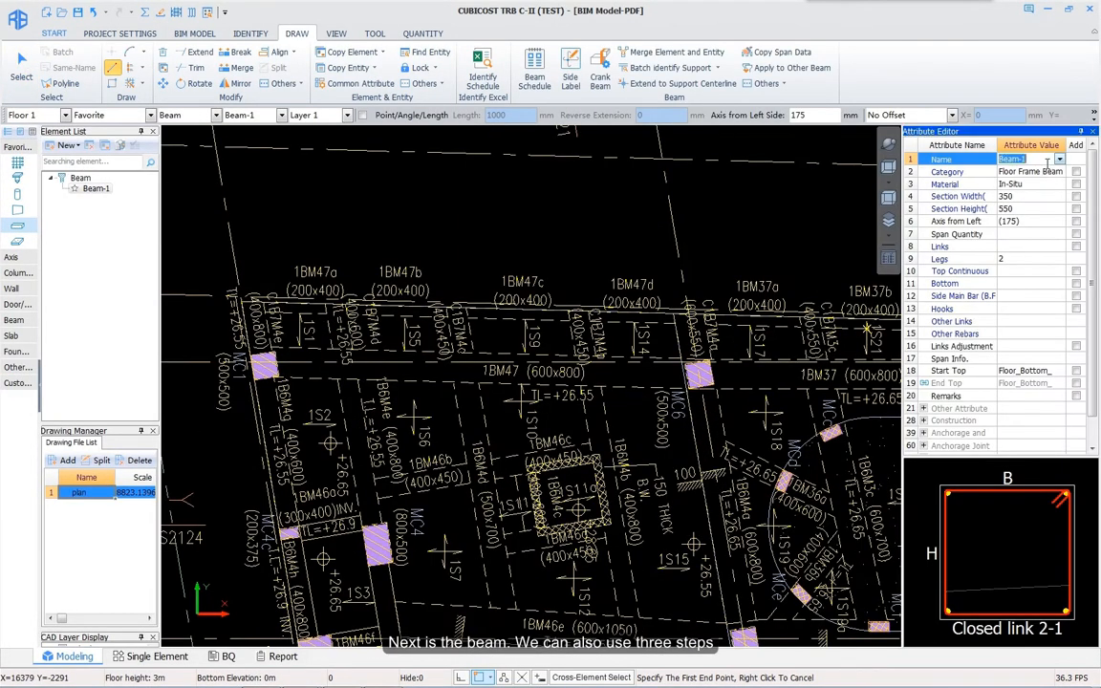
{"action": "key", "text": "Return"}
{"action": "left_click", "coordinate": [1009, 196]}
{"action": "type", "text": "600"}
{"action": "key", "text": "Return"}
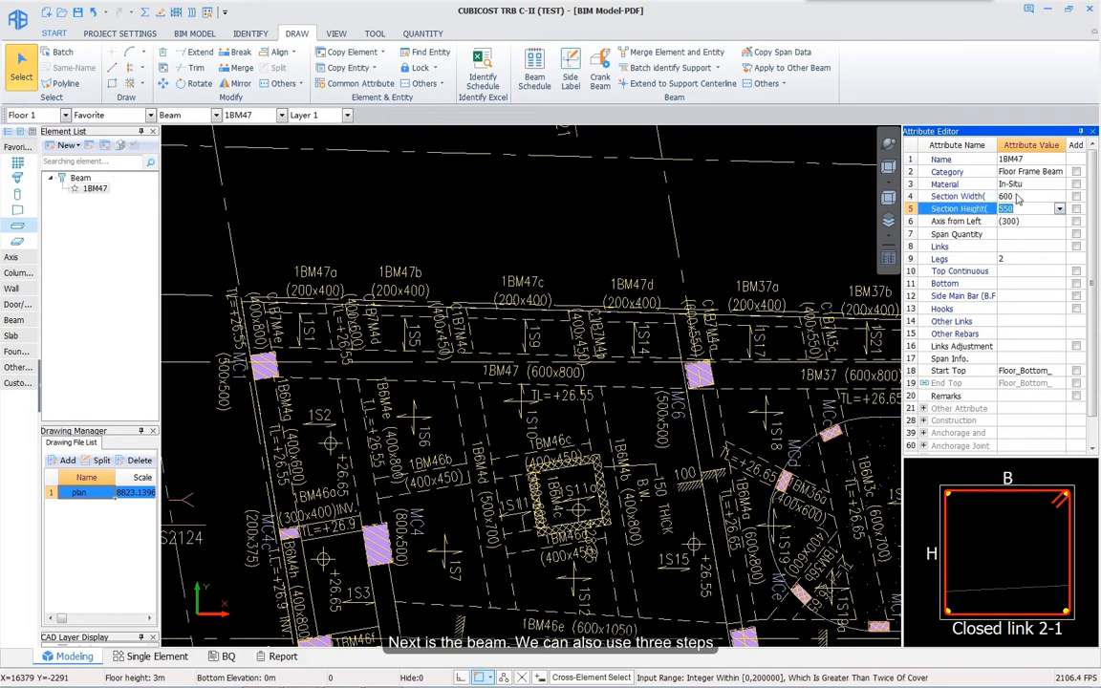
{"action": "type", "text": "800"}
{"action": "key", "text": "Return"}
Step: Draw beam 1BM47 from column MC1 to column MC6
{"action": "left_click", "coordinate": [112, 68]}
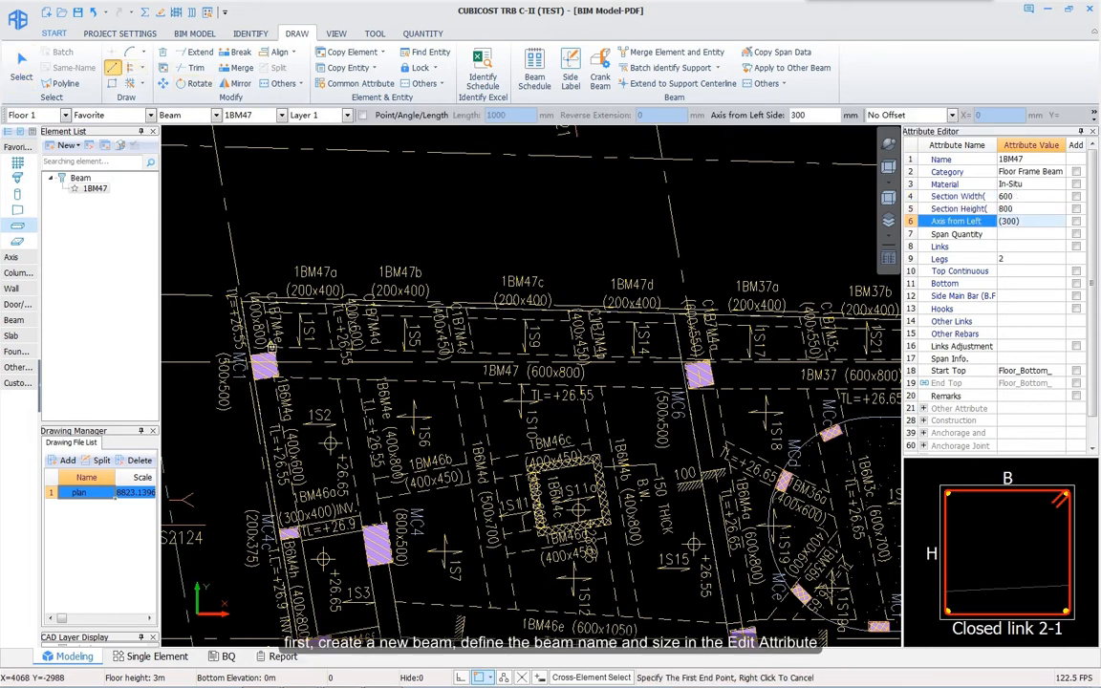
{"action": "scroll", "coordinate": [277, 350], "scroll_direction": "up", "scroll_amount": 2}
{"action": "left_click", "coordinate": [278, 369]}
{"action": "middle_click_drag", "start_coordinate": [894, 380], "coordinate": [510, 406]}
{"action": "left_click", "coordinate": [666, 398]}
Step: Add another beam definition and continue the beam run to column MC9
{"action": "left_click", "coordinate": [104, 146]}
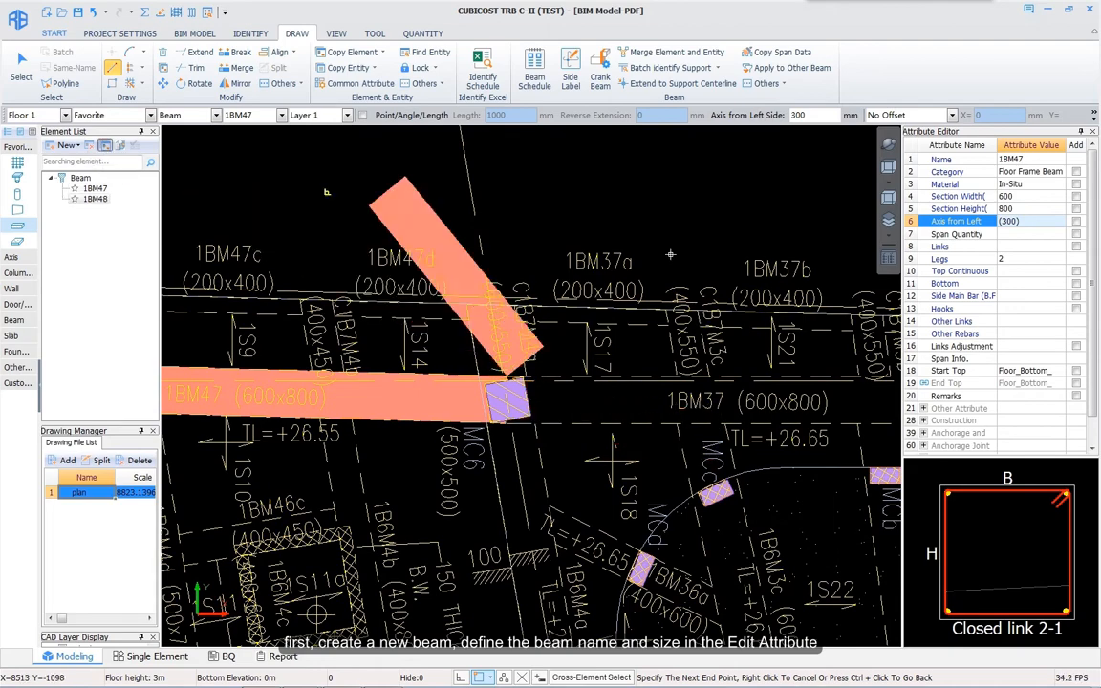
{"action": "left_click_drag", "start_coordinate": [1012, 159], "coordinate": [1047, 170]}
{"action": "middle_click_drag", "start_coordinate": [510, 414], "coordinate": [172, 418]}
{"action": "scroll", "coordinate": [703, 425], "scroll_direction": "down", "scroll_amount": 2}
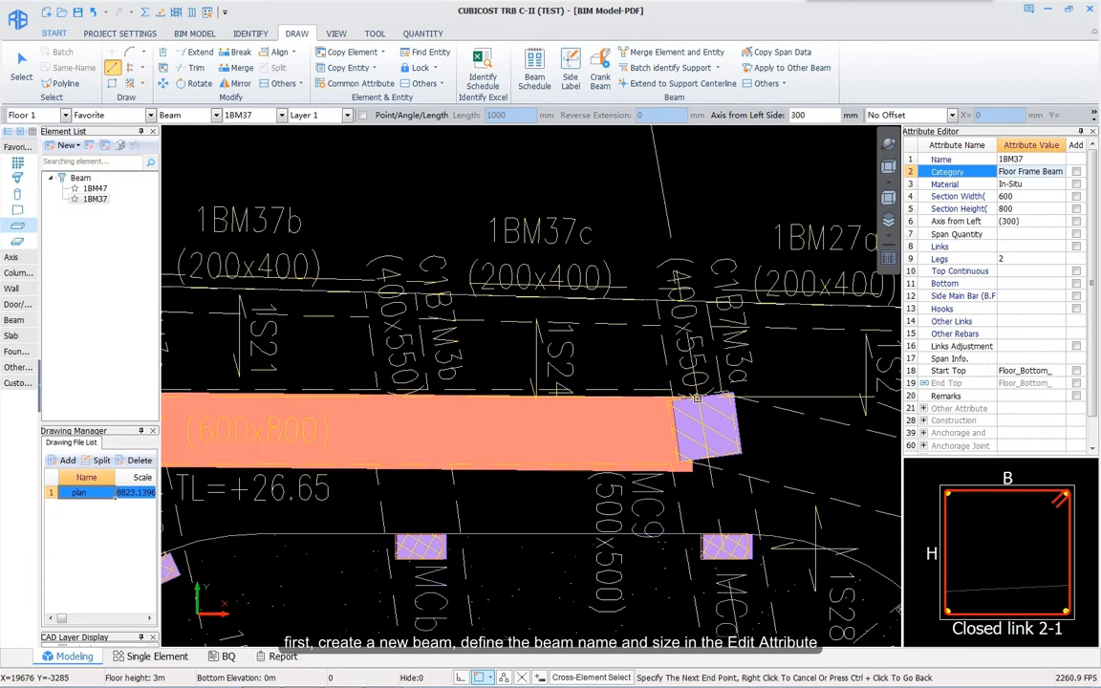
{"action": "left_click", "coordinate": [703, 426]}
{"action": "scroll", "coordinate": [702, 426], "scroll_direction": "up", "scroll_amount": 1}
{"action": "middle_click_drag", "start_coordinate": [747, 466], "coordinate": [477, 438]}
{"action": "scroll", "coordinate": [205, 282], "scroll_direction": "down", "scroll_amount": 3}
{"action": "left_click", "coordinate": [105, 145]}
Step: Rename the beam to 1BM27 and draw it to the right-hand column
{"action": "left_click", "coordinate": [1025, 160]}
{"action": "type", "text": "27"}
{"action": "key", "text": "Return"}
{"action": "scroll", "coordinate": [861, 554], "scroll_direction": "up", "scroll_amount": 1}
{"action": "middle_click_drag", "start_coordinate": [822, 519], "coordinate": [676, 467]}
{"action": "left_click", "coordinate": [725, 511]}
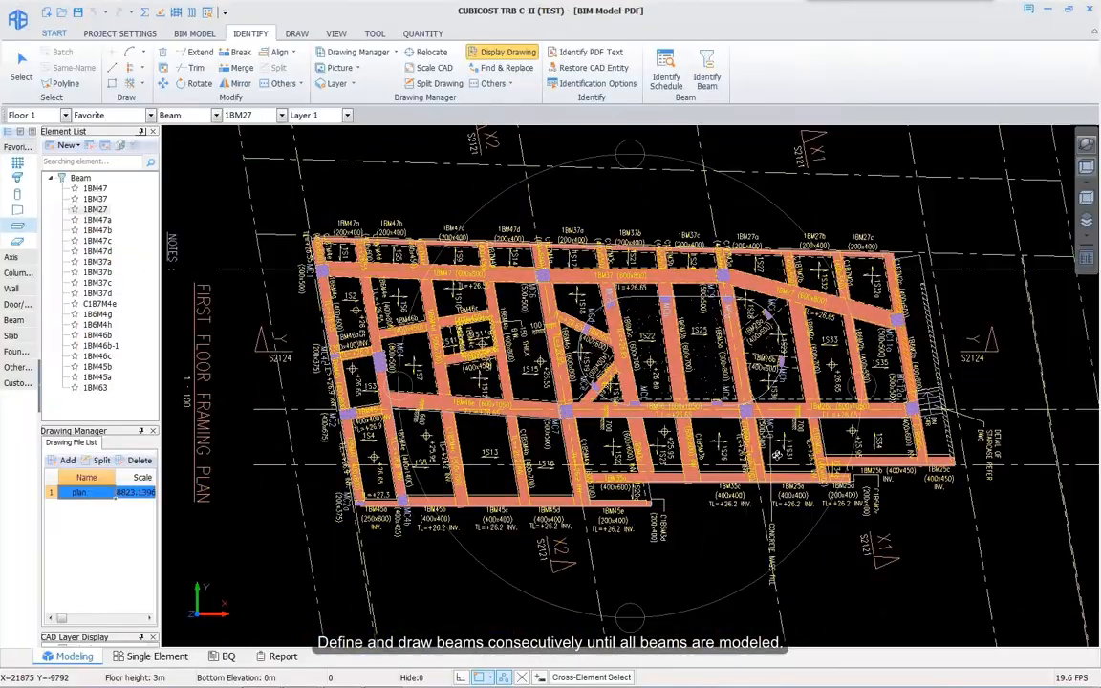
{"action": "left_click_drag", "start_coordinate": [740, 432], "coordinate": [771, 455]}
{"action": "right_click", "coordinate": [762, 446]}
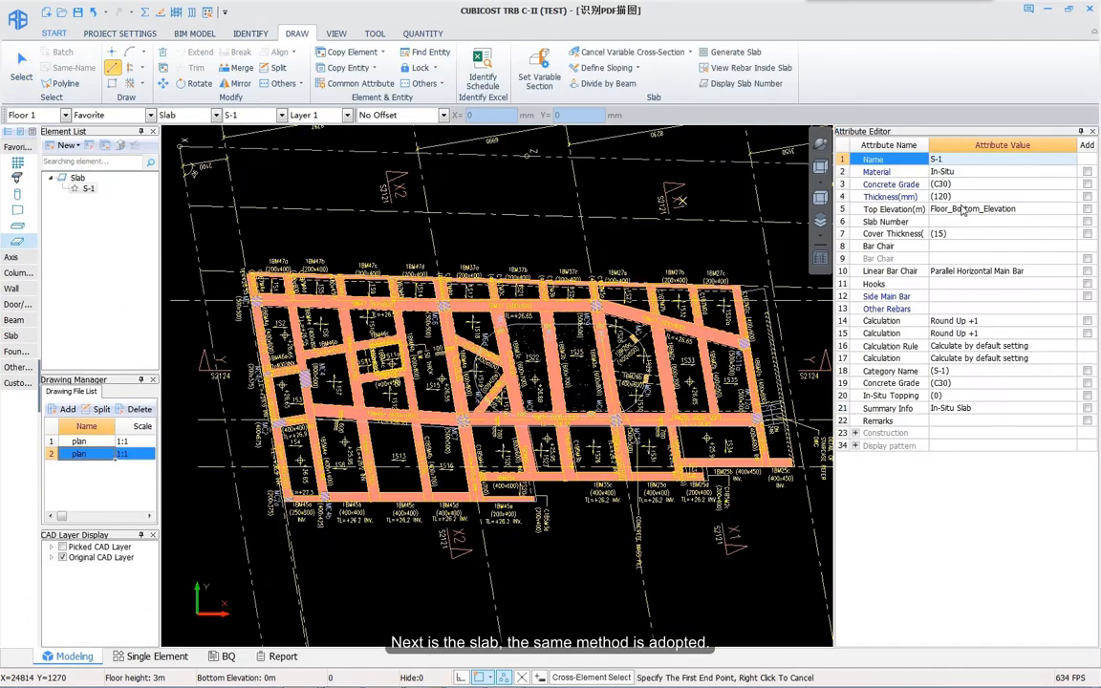
Step: Fill four framed bays with 1s1 slabs by point placement
{"action": "left_click", "coordinate": [894, 209]}
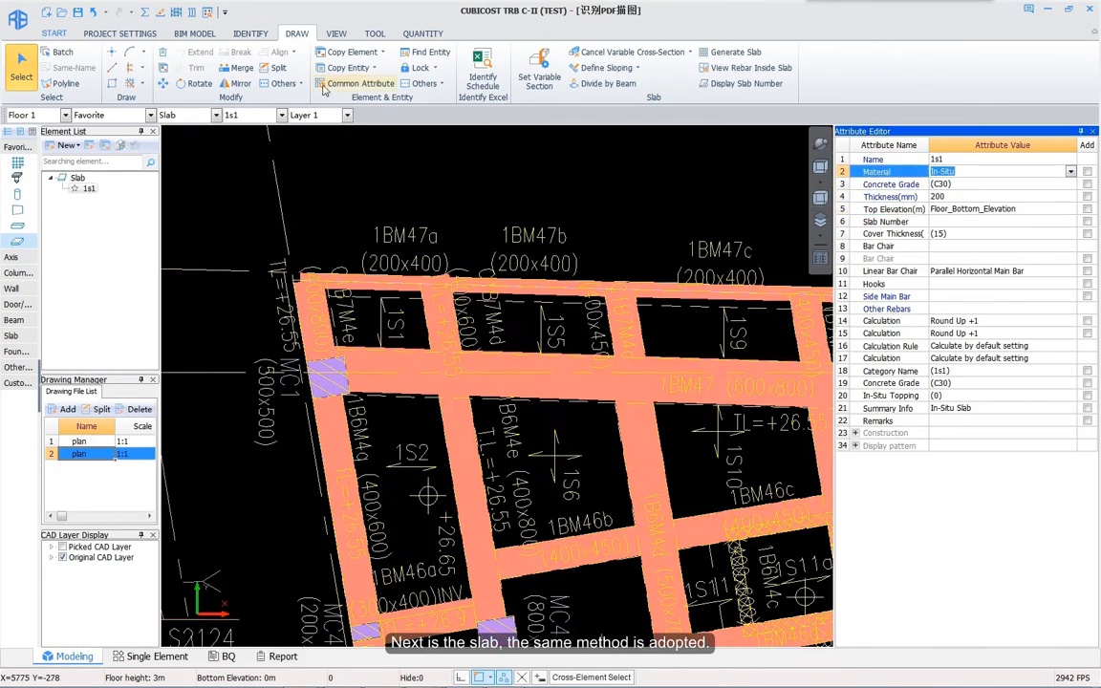
{"action": "left_click", "coordinate": [112, 51]}
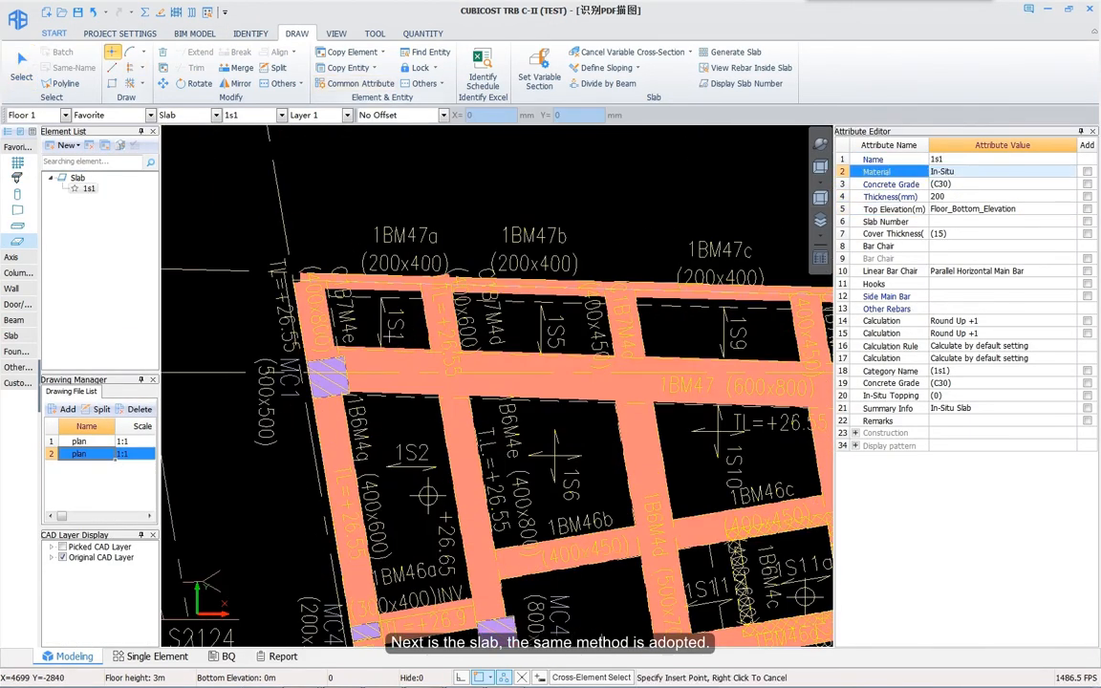
{"action": "left_click", "coordinate": [383, 320]}
{"action": "left_click", "coordinate": [535, 320]}
{"action": "left_click", "coordinate": [717, 325]}
{"action": "left_click", "coordinate": [411, 459]}
Step: Outline one more 1s1 slab bay with lines and switch to the top plan view
{"action": "left_click", "coordinate": [555, 451]}
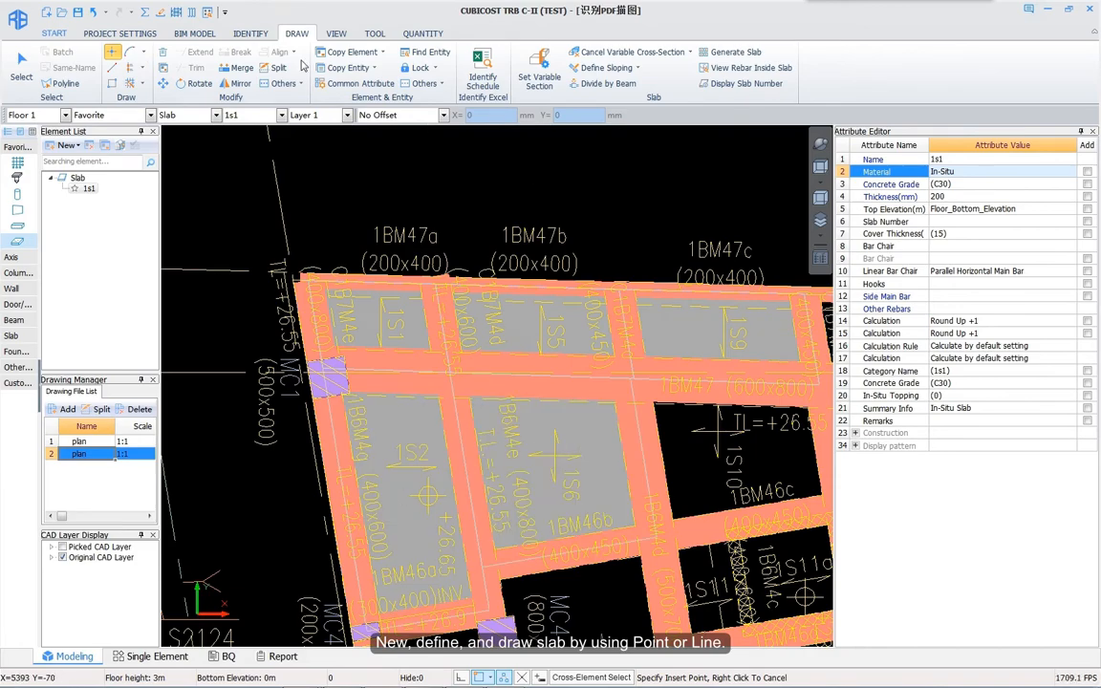
{"action": "left_click", "coordinate": [112, 67]}
{"action": "middle_click_drag", "start_coordinate": [646, 392], "coordinate": [478, 344]}
{"action": "left_click", "coordinate": [479, 344]}
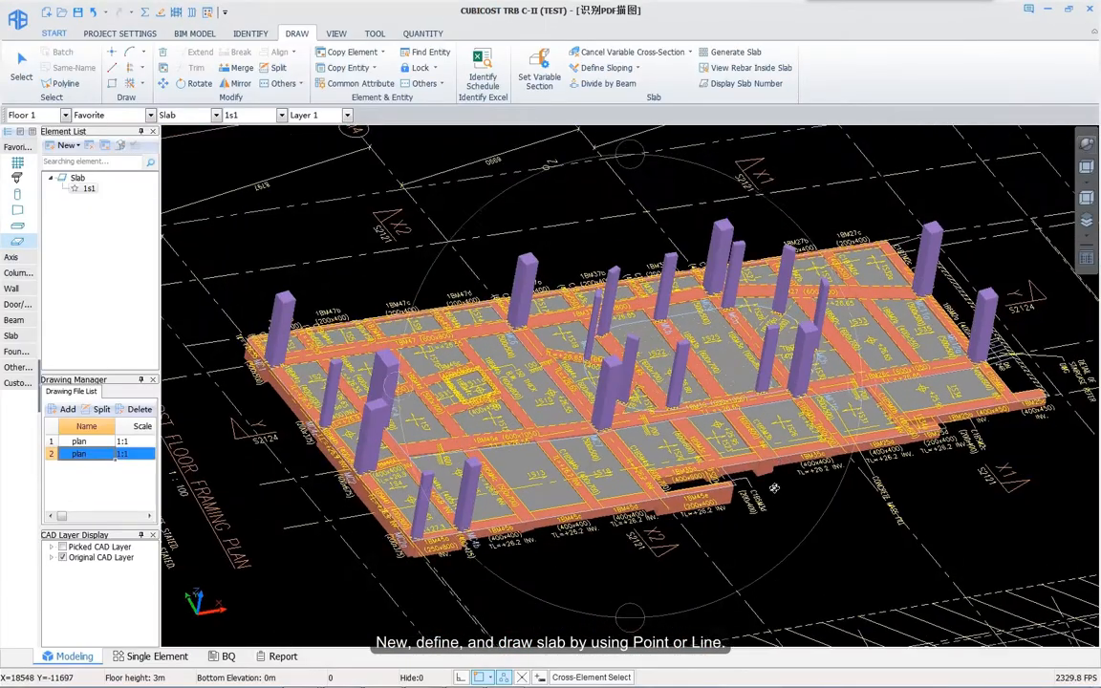
{"action": "key", "text": "Escape"}
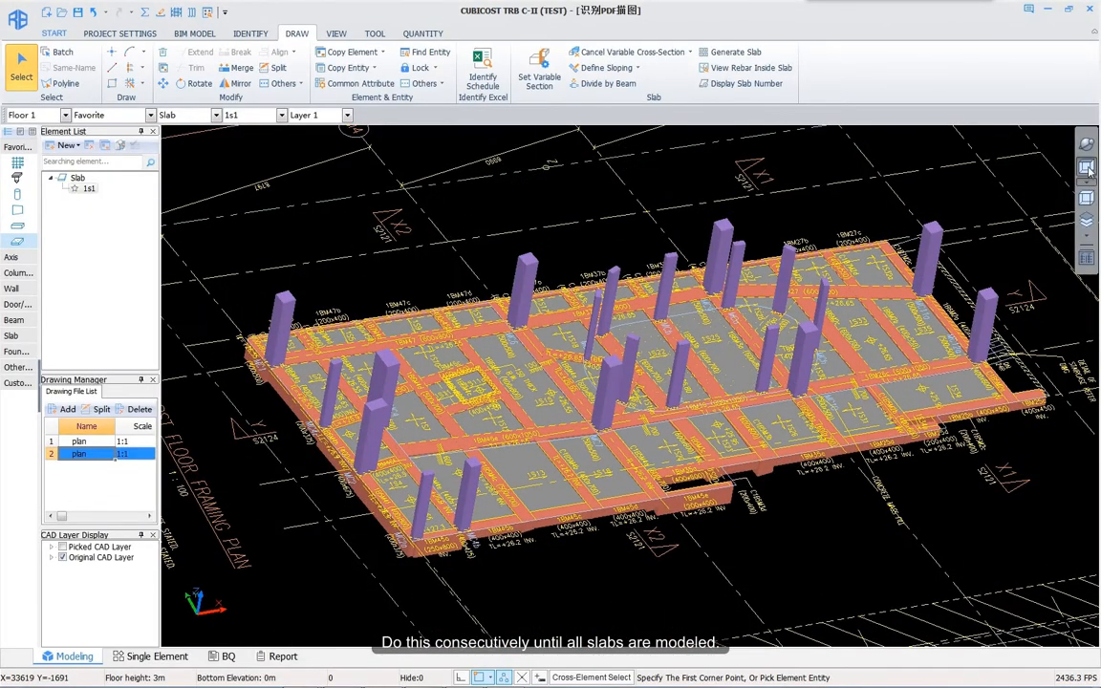
{"action": "left_click", "coordinate": [1087, 169]}
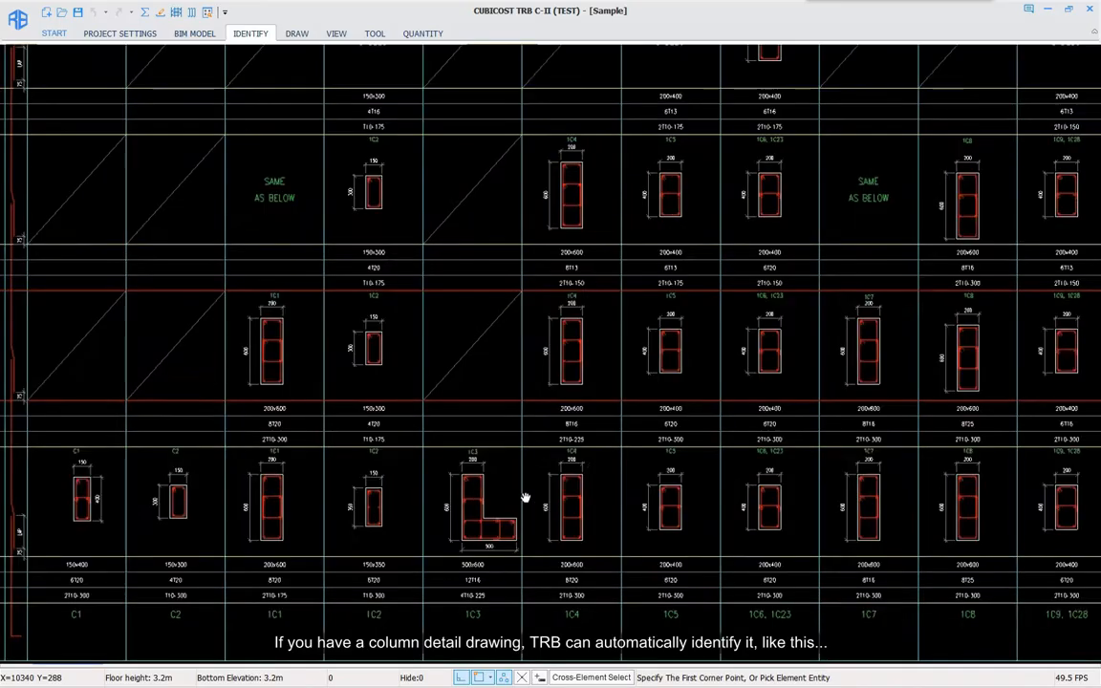
Step: Zoom into the column details on the 02-COLUMN drawing
{"action": "scroll", "coordinate": [524, 493], "scroll_direction": "up", "scroll_amount": 5}
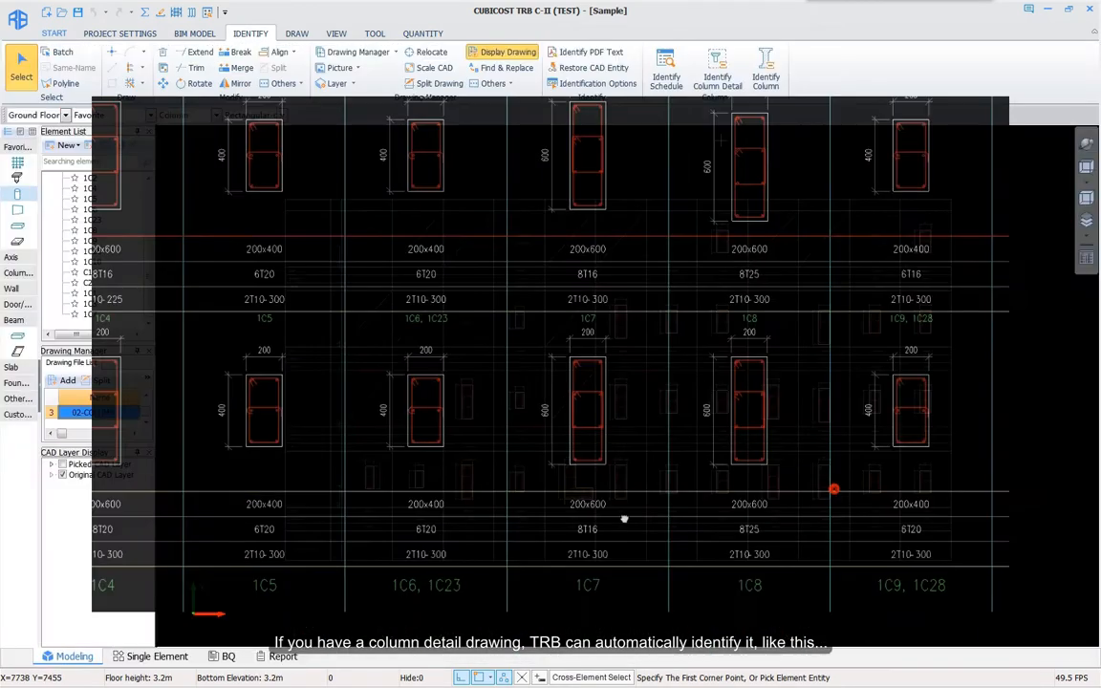
Step: Pick the column detail sidelines, labels and rebar lines for identification
{"action": "left_click", "coordinate": [719, 68]}
{"action": "scroll", "coordinate": [376, 504], "scroll_direction": "up", "scroll_amount": 6}
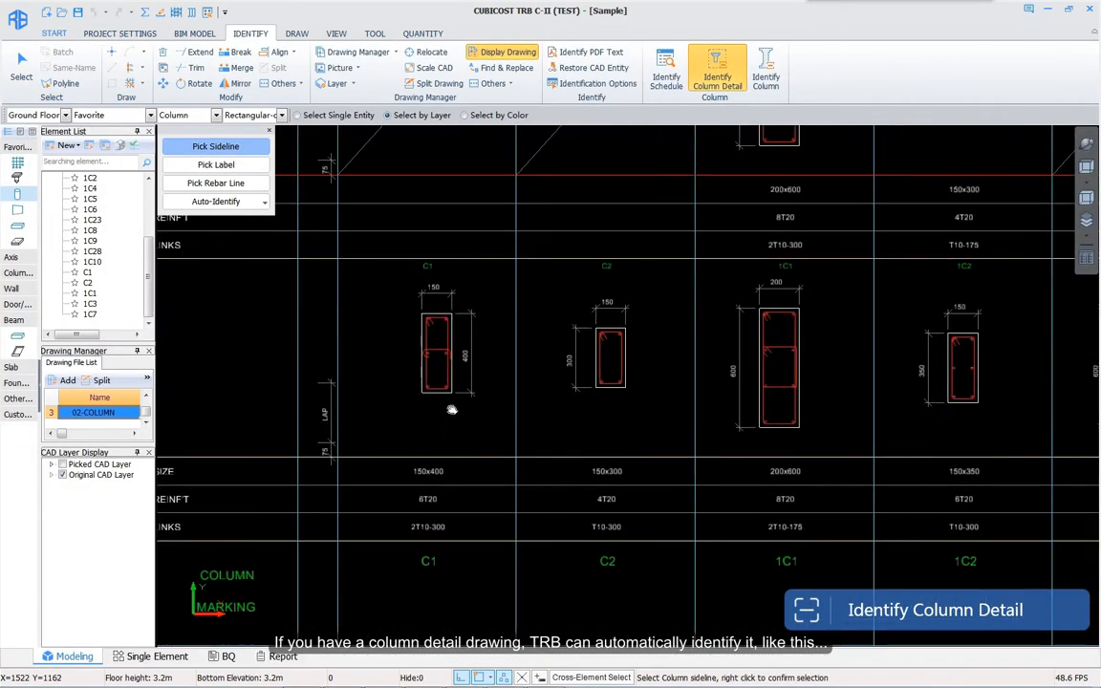
{"action": "right_click", "coordinate": [457, 367]}
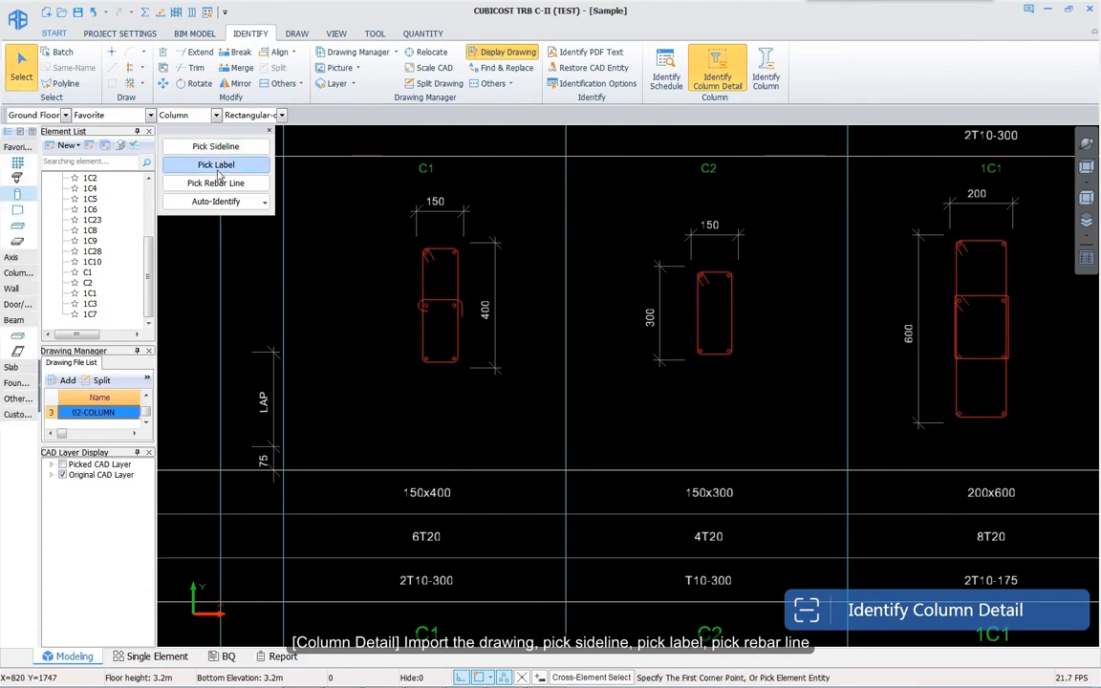
{"action": "left_click", "coordinate": [423, 504]}
{"action": "right_click", "coordinate": [513, 341]}
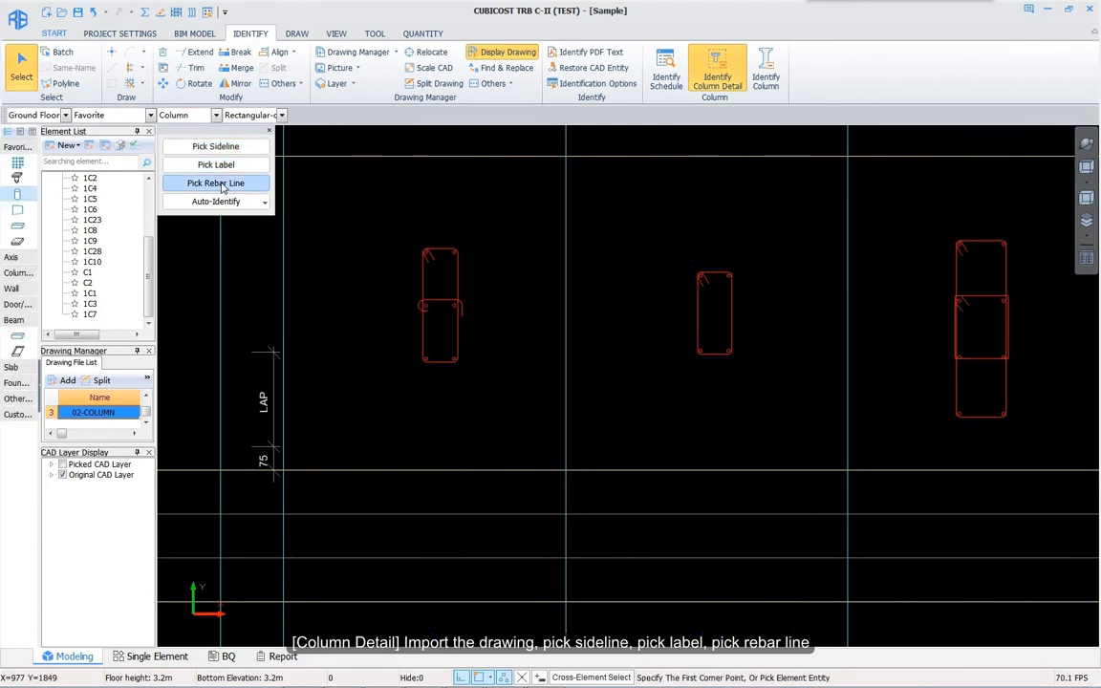
{"action": "left_click", "coordinate": [459, 339]}
{"action": "right_click", "coordinate": [459, 339]}
{"action": "left_click", "coordinate": [265, 202]}
Step: Identify columns C1 and C2 individually, then auto-identify all 37 column details
{"action": "left_click", "coordinate": [223, 221]}
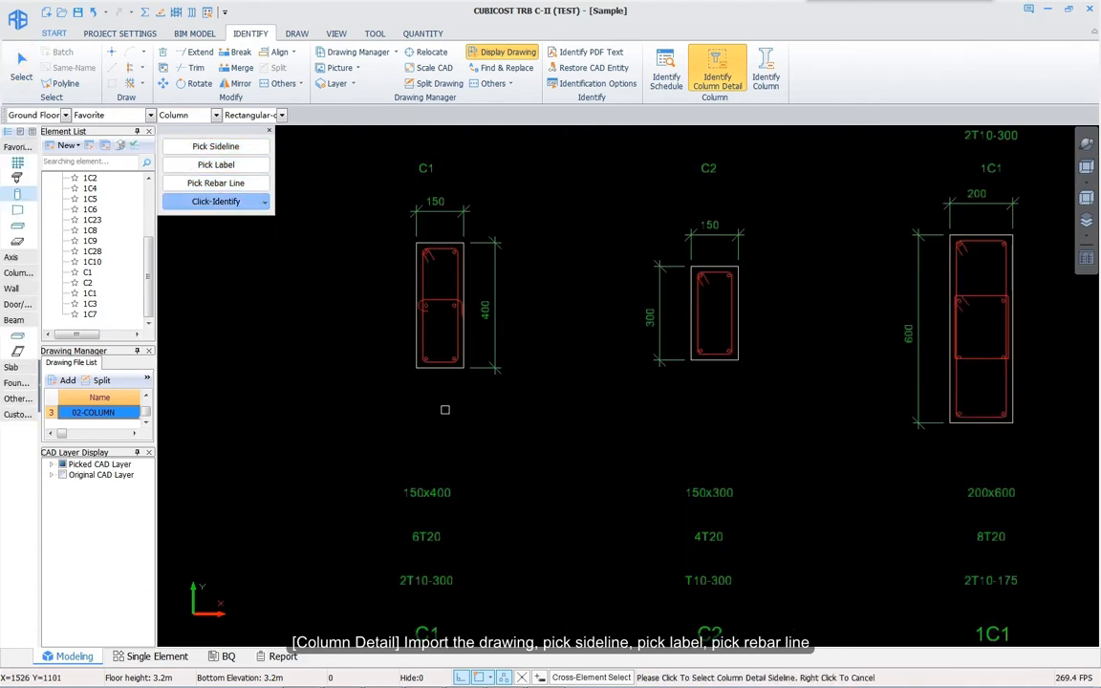
{"action": "left_click", "coordinate": [438, 368]}
{"action": "left_click", "coordinate": [430, 633]}
{"action": "left_click", "coordinate": [524, 459]}
{"action": "left_click", "coordinate": [726, 361]}
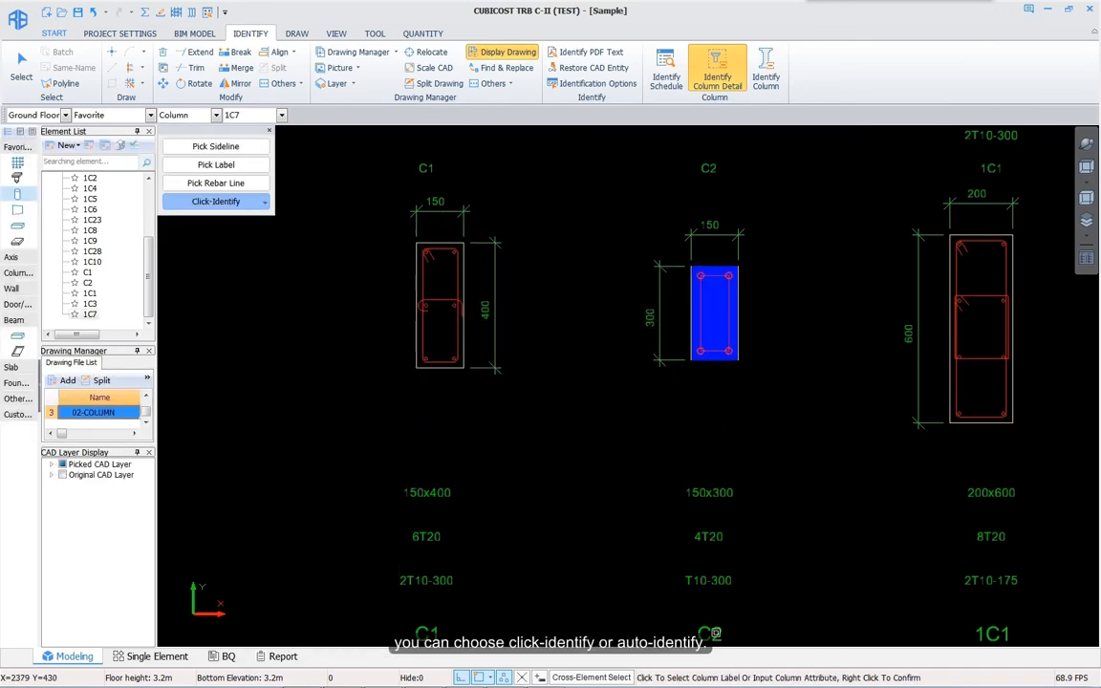
{"action": "left_click", "coordinate": [716, 633]}
{"action": "left_click", "coordinate": [526, 456]}
{"action": "left_click", "coordinate": [265, 202]}
{"action": "left_click", "coordinate": [229, 254]}
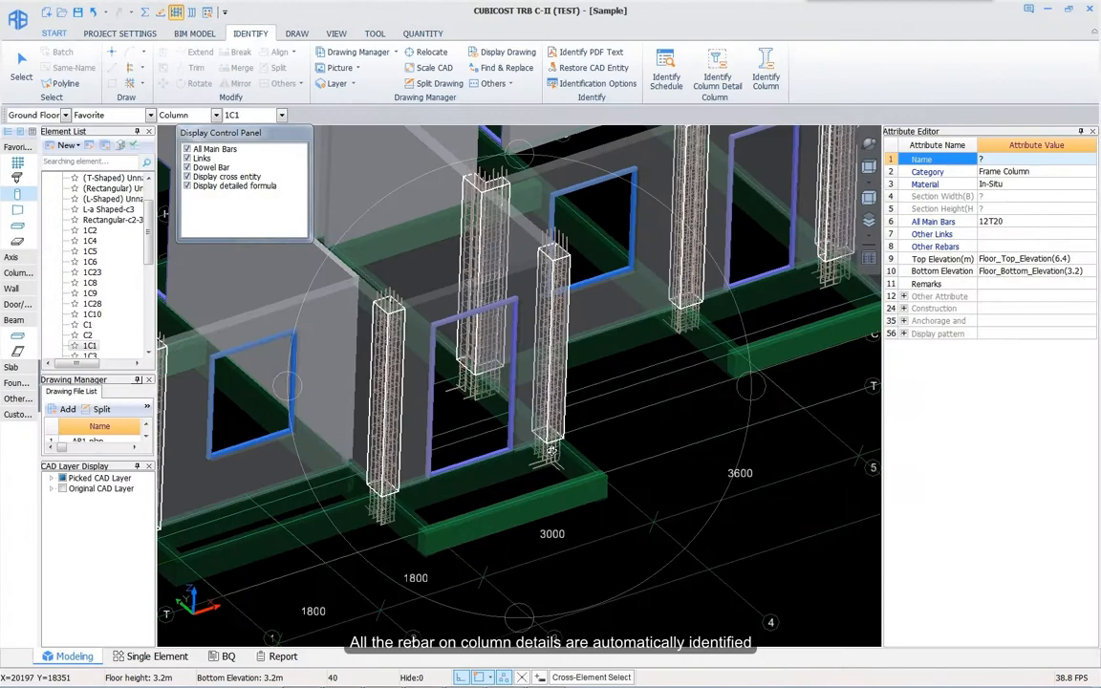
{"action": "mouse_move", "coordinate": [535, 478]}
{"action": "left_mouse_down"}
{"action": "mouse_move", "coordinate": [573, 517]}
{"action": "mouse_move", "coordinate": [590, 455]}
{"action": "left_mouse_up"}
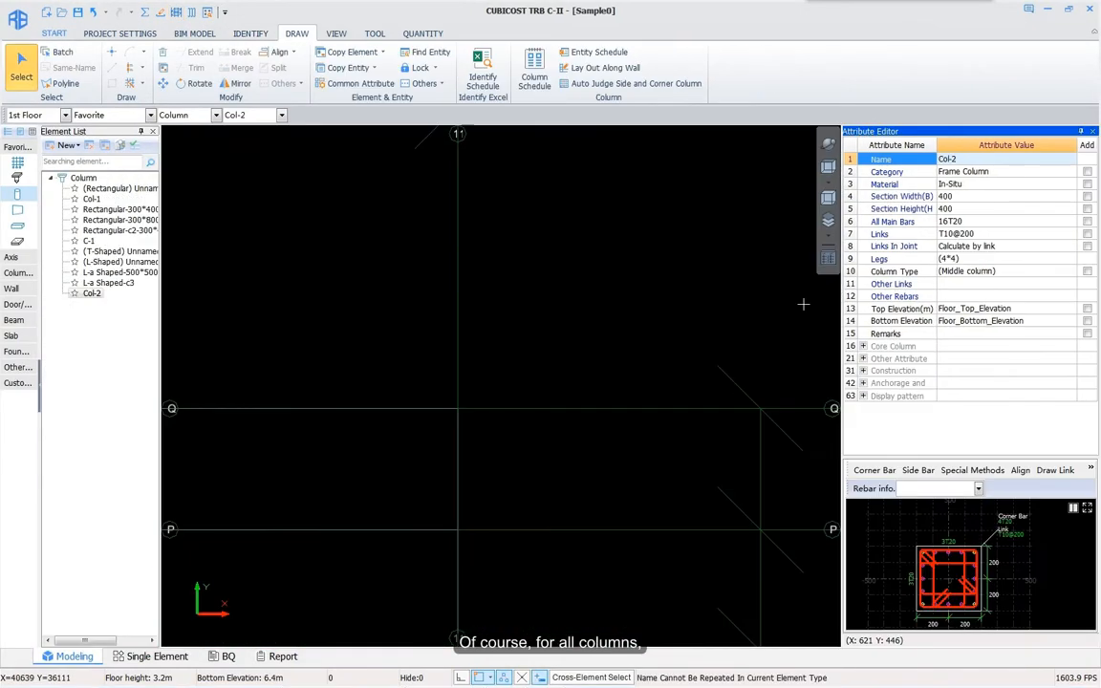
Step: Set Col-2's All Main Bars to 20T20 and review the rebar input format help
{"action": "left_click", "coordinate": [966, 221]}
{"action": "type", "text": "20t"}
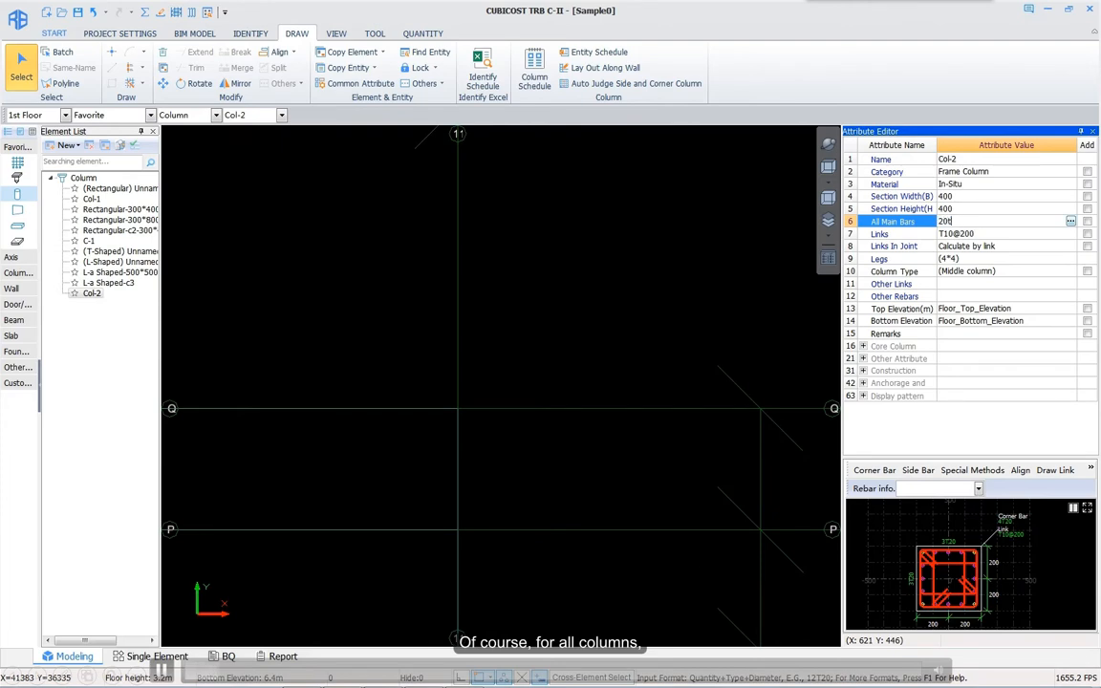
{"action": "key", "text": "Return"}
{"action": "left_click", "coordinate": [999, 224]}
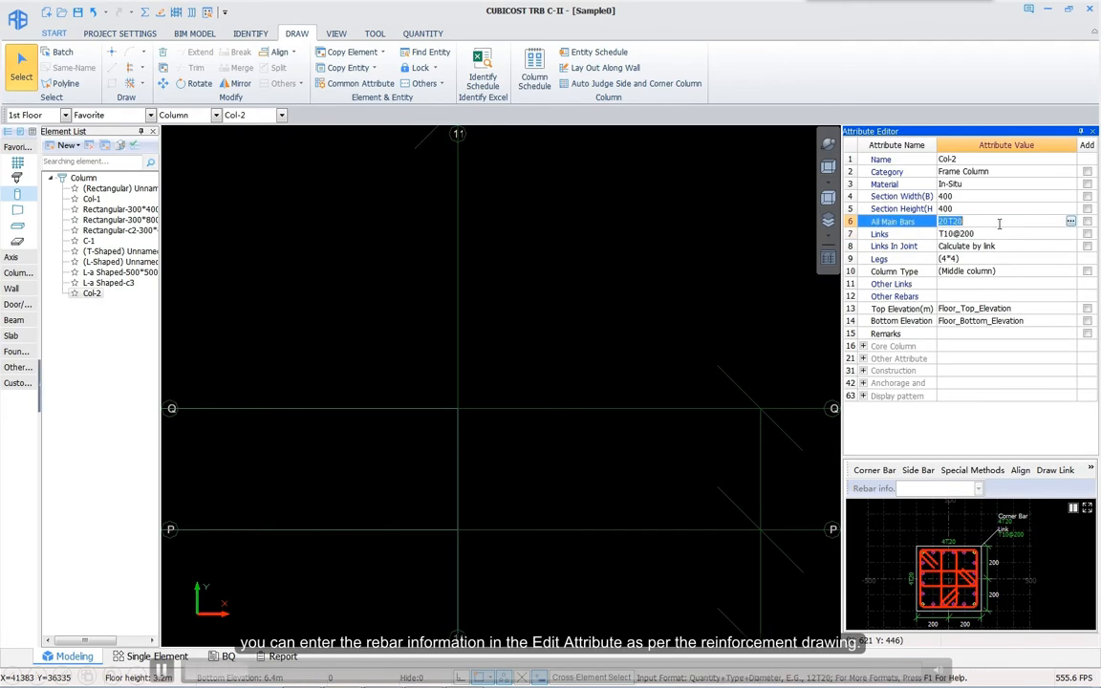
{"action": "left_click", "coordinate": [1071, 222]}
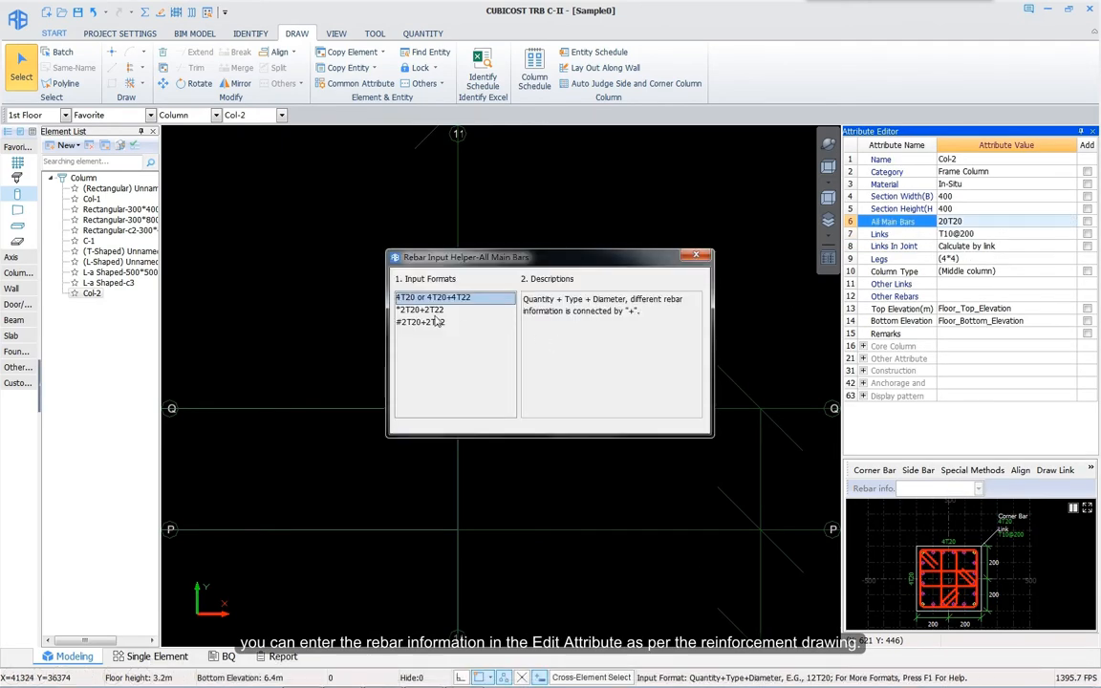
{"action": "left_click", "coordinate": [433, 323]}
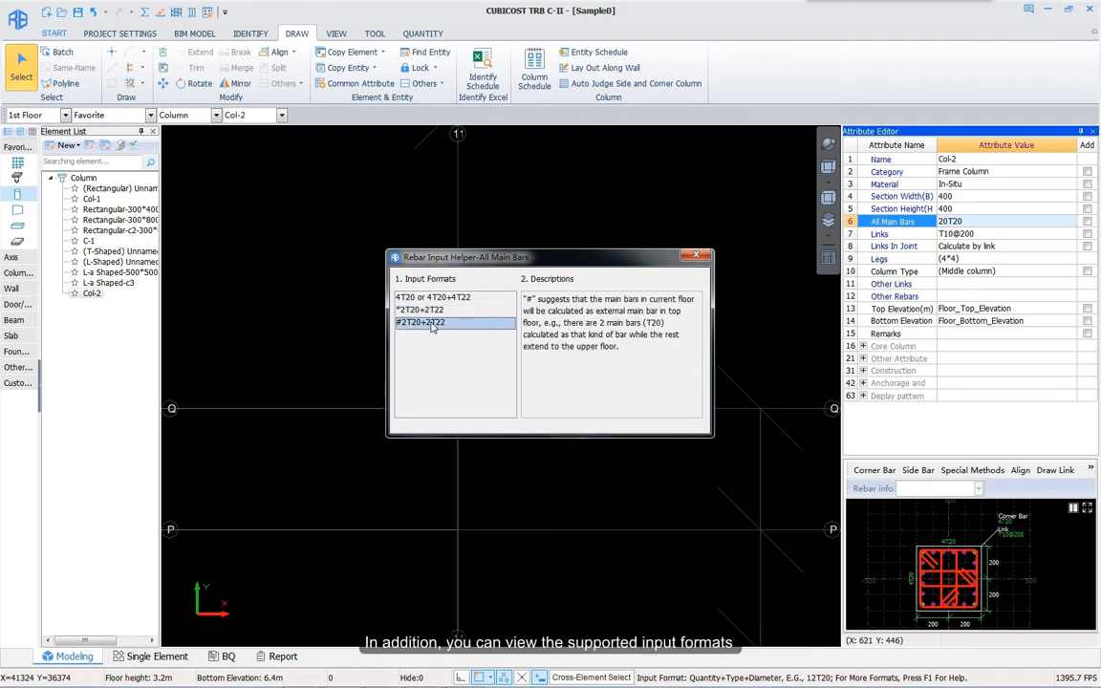
{"action": "left_click", "coordinate": [699, 257]}
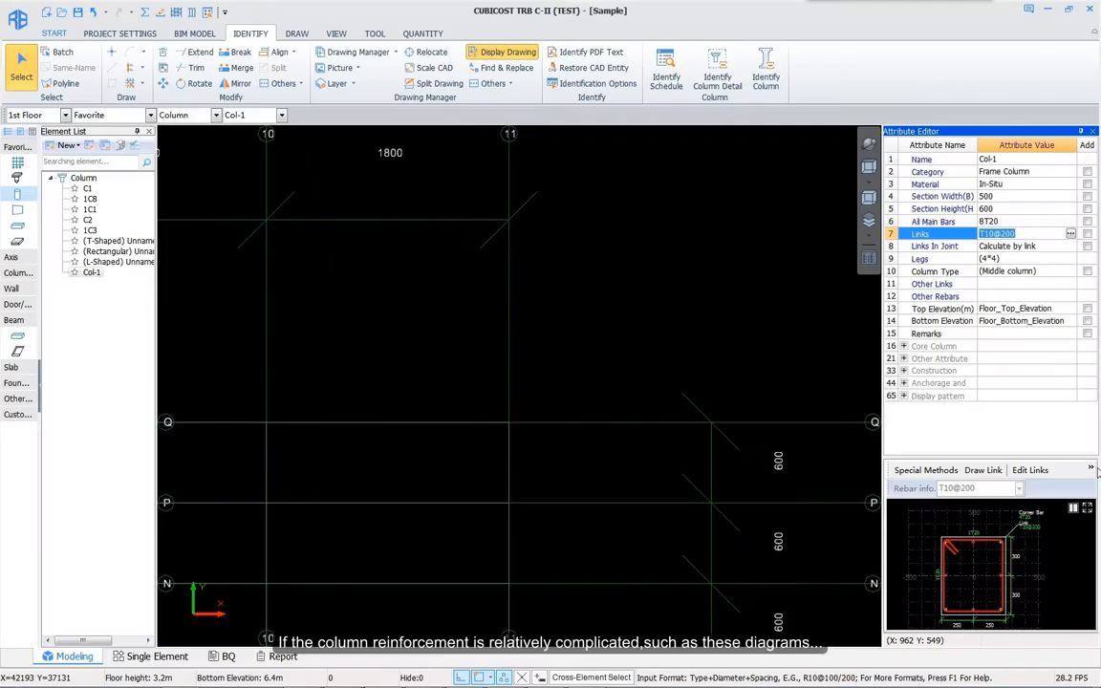
Step: Draw a diamond link through the four middle bars in Col-1's section
{"action": "left_click", "coordinate": [980, 462]}
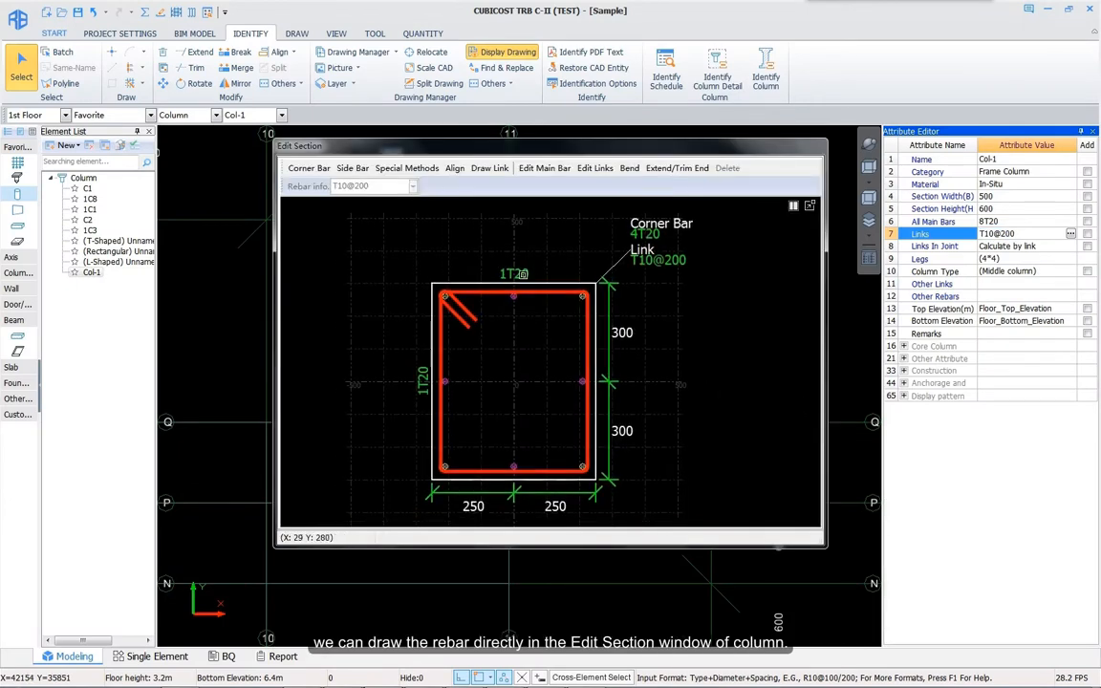
{"action": "left_click", "coordinate": [490, 168]}
{"action": "left_click", "coordinate": [340, 206]}
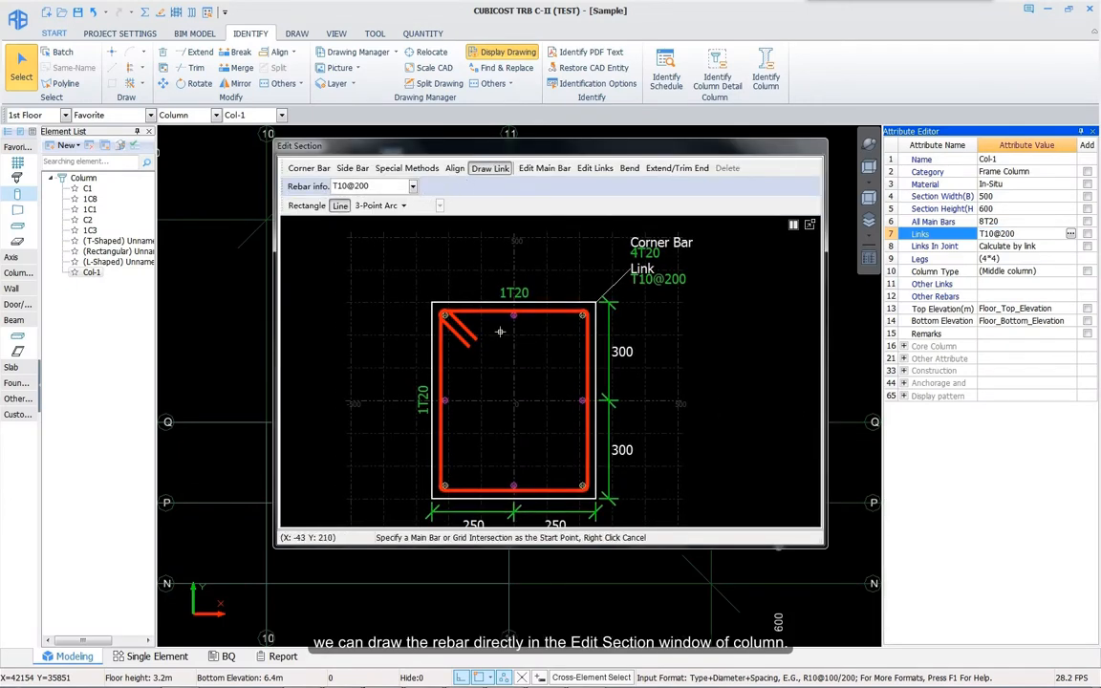
{"action": "left_click", "coordinate": [514, 316]}
{"action": "left_click", "coordinate": [443, 400]}
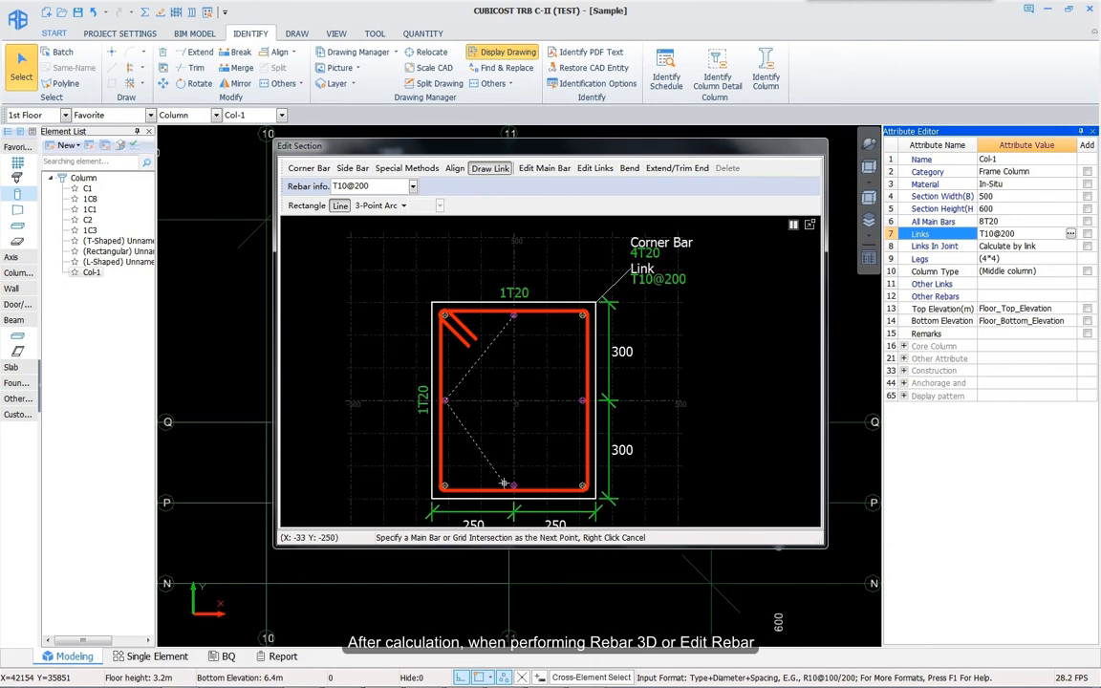
{"action": "left_click", "coordinate": [514, 487]}
{"action": "left_click", "coordinate": [581, 402]}
{"action": "left_click", "coordinate": [809, 225]}
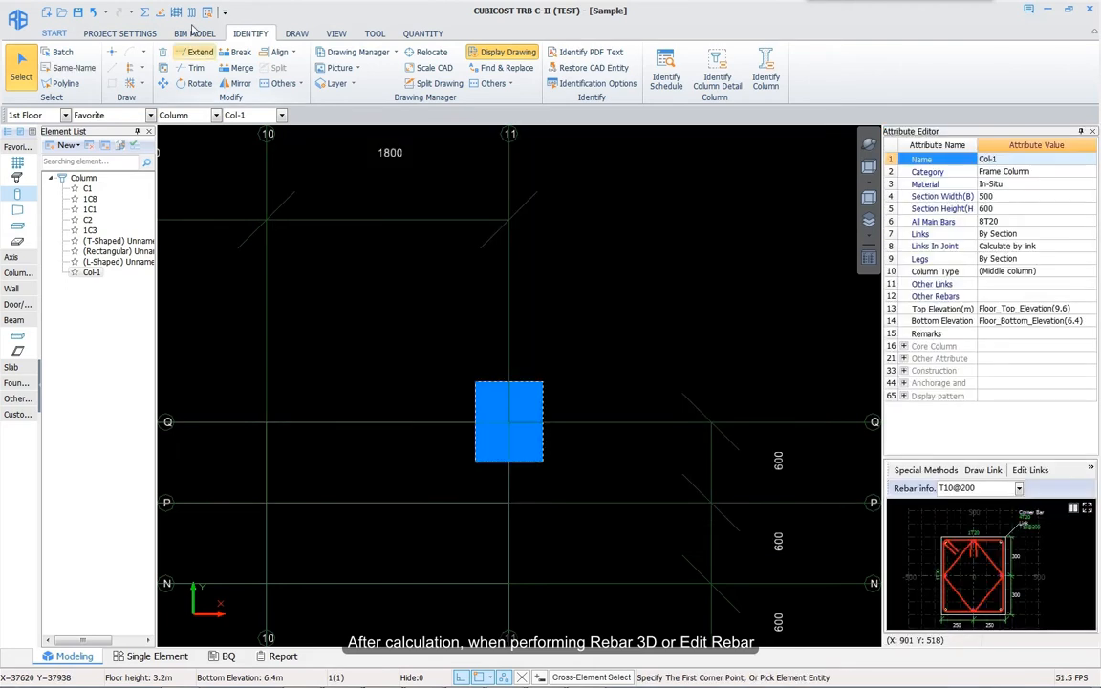
Step: Show Col-1's rebar in 3D and list it in the rebar table
{"action": "left_click", "coordinate": [176, 12]}
{"action": "left_click_drag", "start_coordinate": [571, 539], "coordinate": [594, 516]}
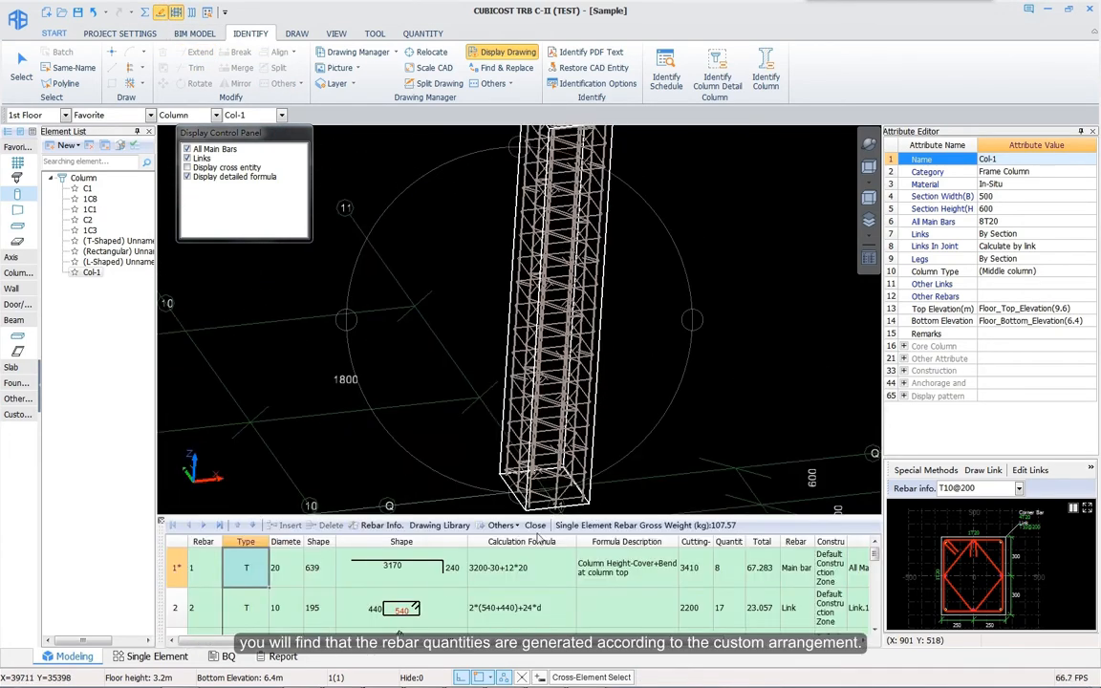
{"action": "left_click", "coordinate": [428, 604]}
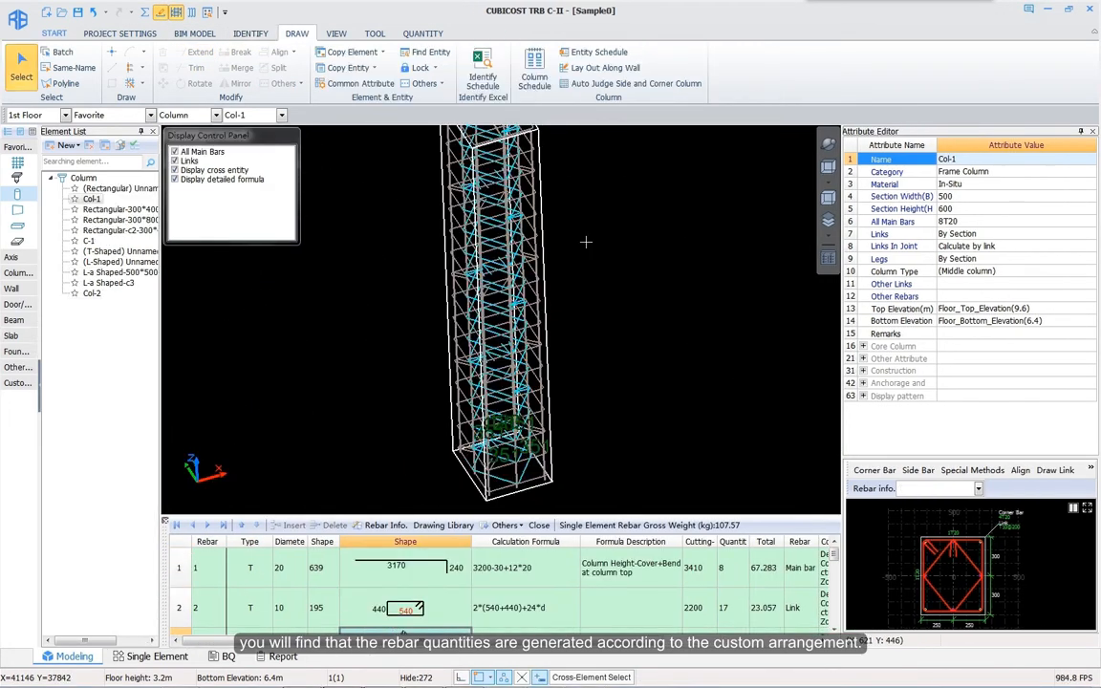
Step: Add rectangular columns Col-1 and Col-2 with floor zones in the column schedule
{"action": "left_click", "coordinate": [521, 66]}
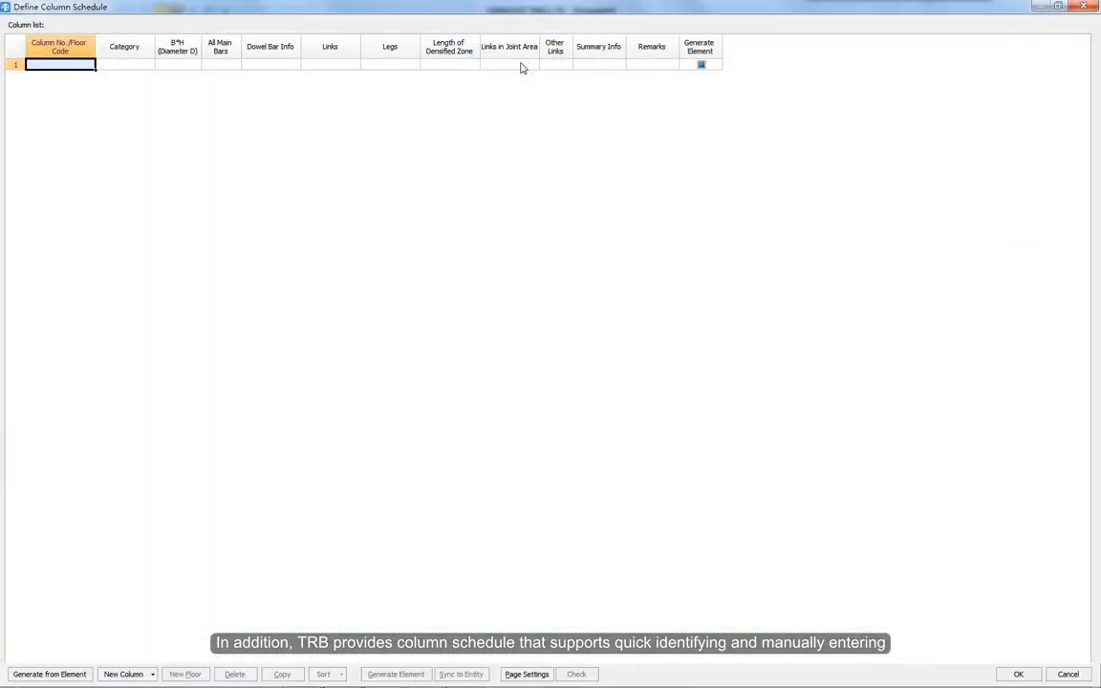
{"action": "left_click", "coordinate": [152, 674]}
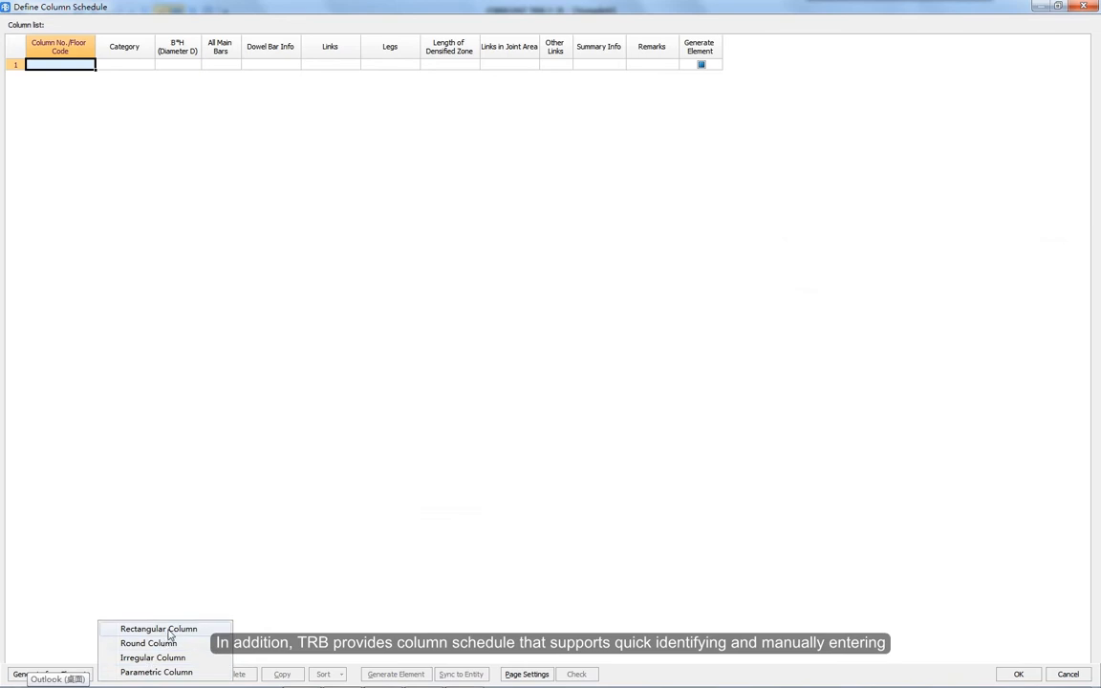
{"action": "left_click", "coordinate": [169, 629]}
{"action": "left_click", "coordinate": [182, 675]}
{"action": "left_click", "coordinate": [152, 675]}
{"action": "left_click", "coordinate": [163, 627]}
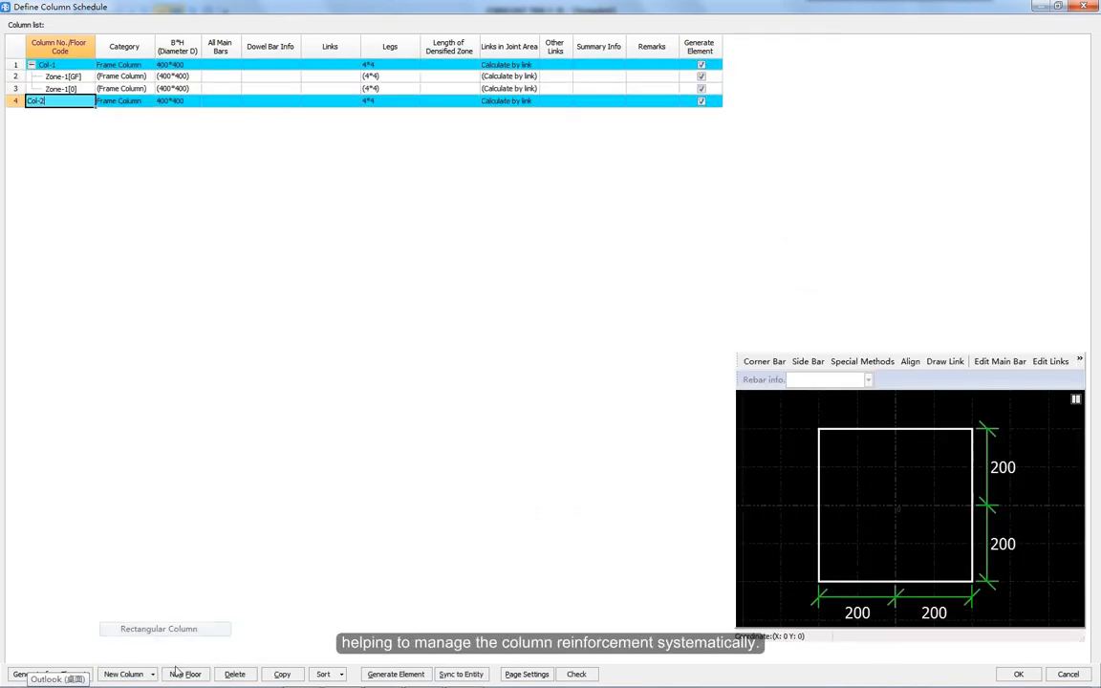
{"action": "left_click", "coordinate": [185, 675]}
{"action": "left_click", "coordinate": [186, 675]}
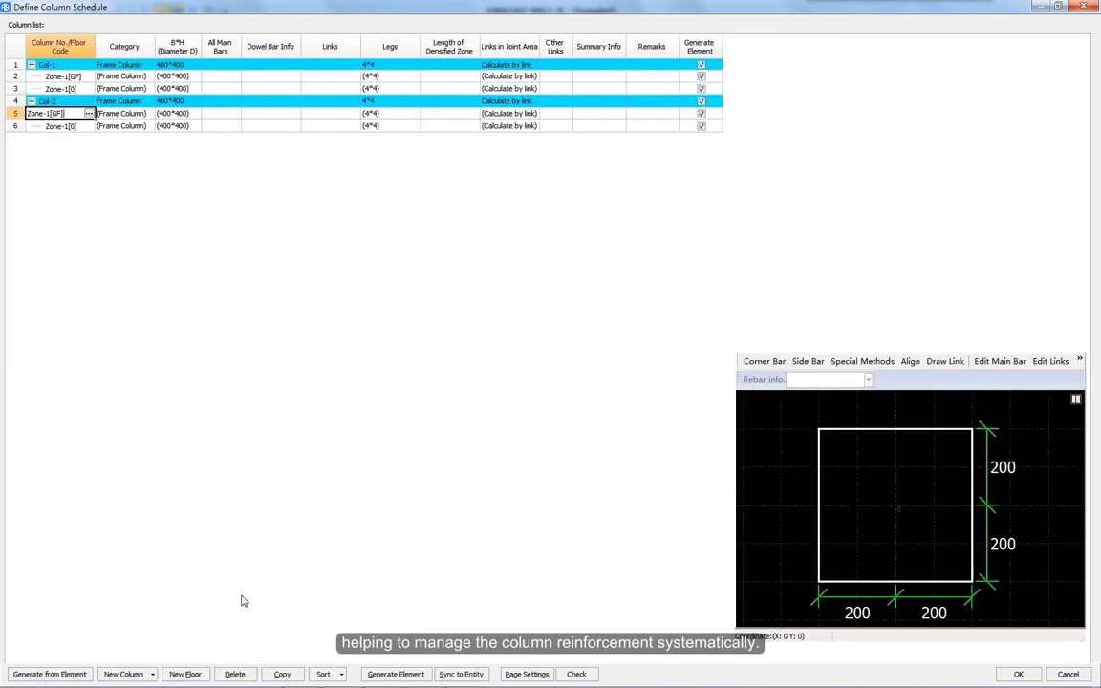
Step: Begin entering main bars for Col-1's GF floor zone
{"action": "left_click", "coordinate": [229, 66]}
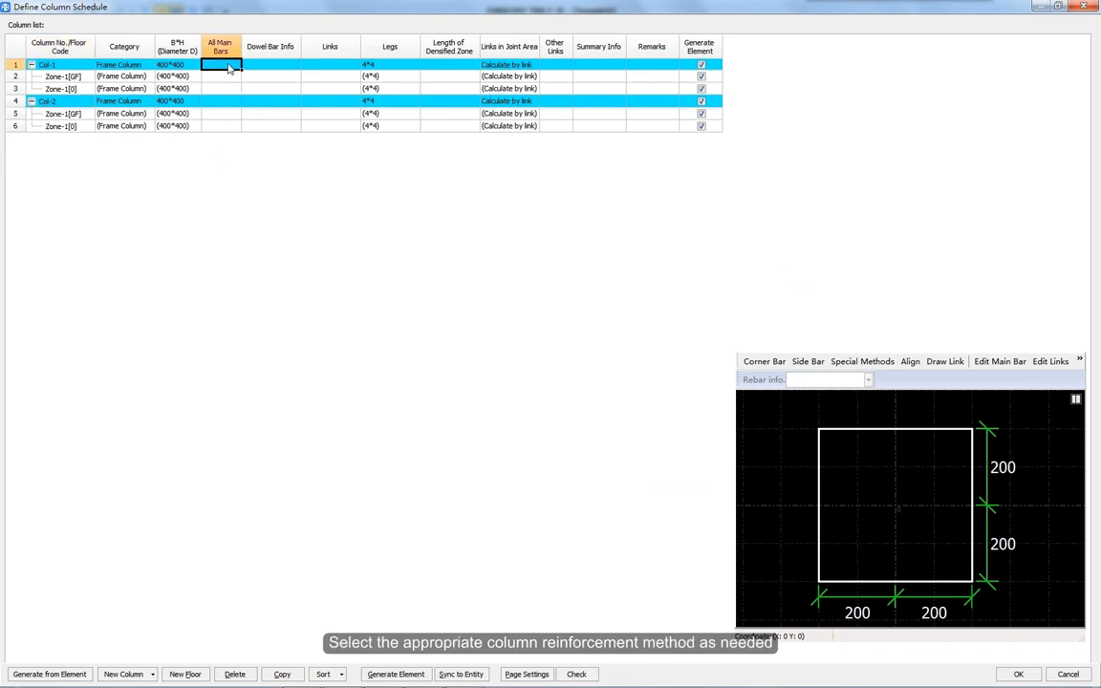
{"action": "left_click", "coordinate": [228, 77]}
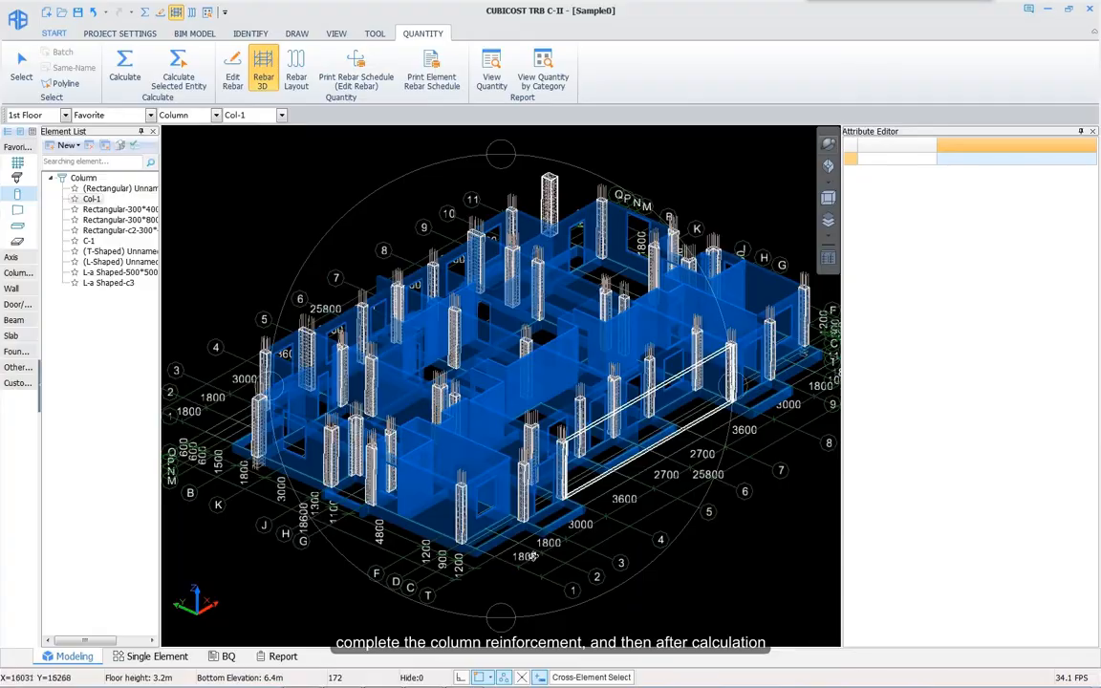
{"action": "scroll", "coordinate": [478, 499], "scroll_direction": "up", "scroll_amount": 5}
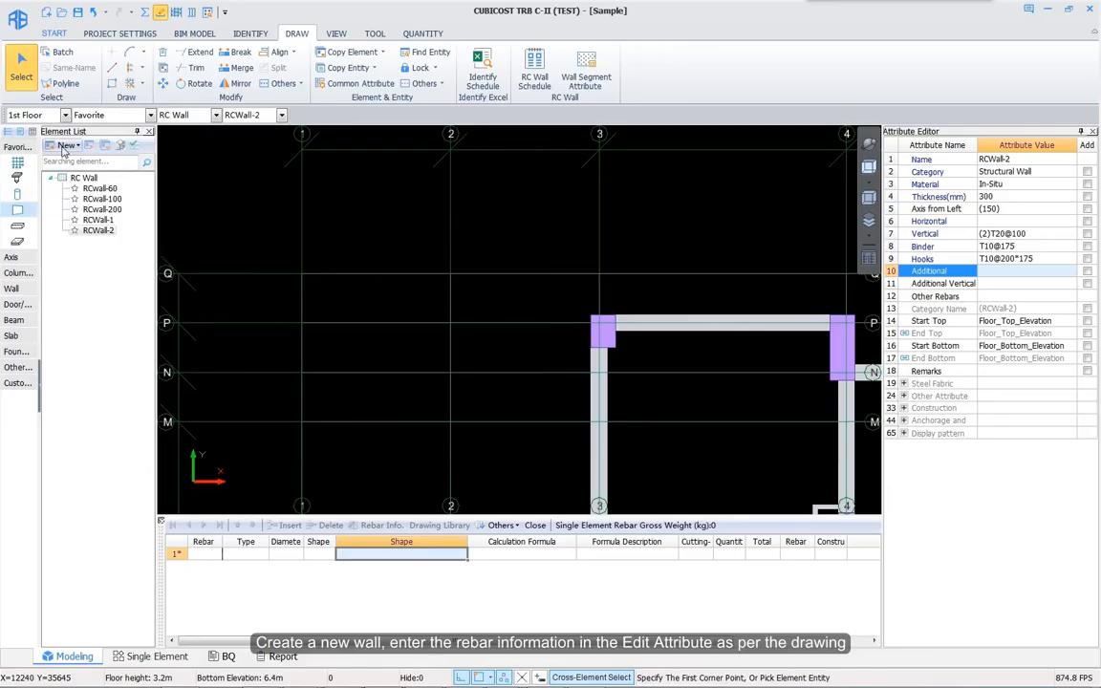
Step: Create wall type RCWall-3 with binder T10@175 and hooks T10@200*175
{"action": "left_click", "coordinate": [67, 146]}
{"action": "left_click", "coordinate": [69, 164]}
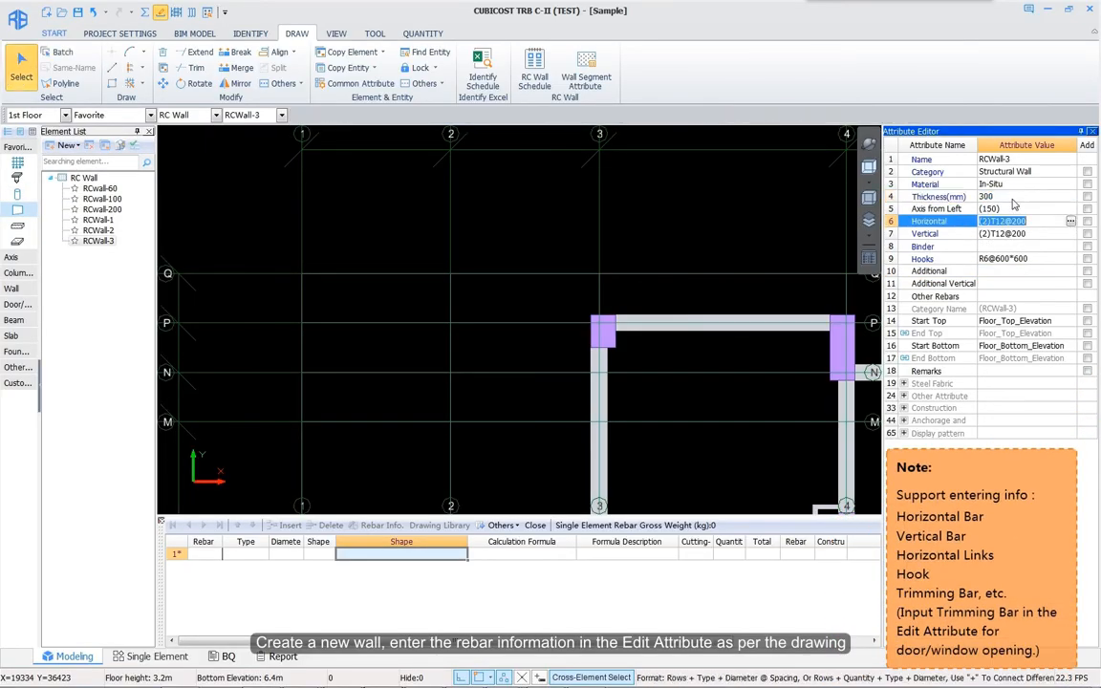
{"action": "type", "text": "t10@1"}
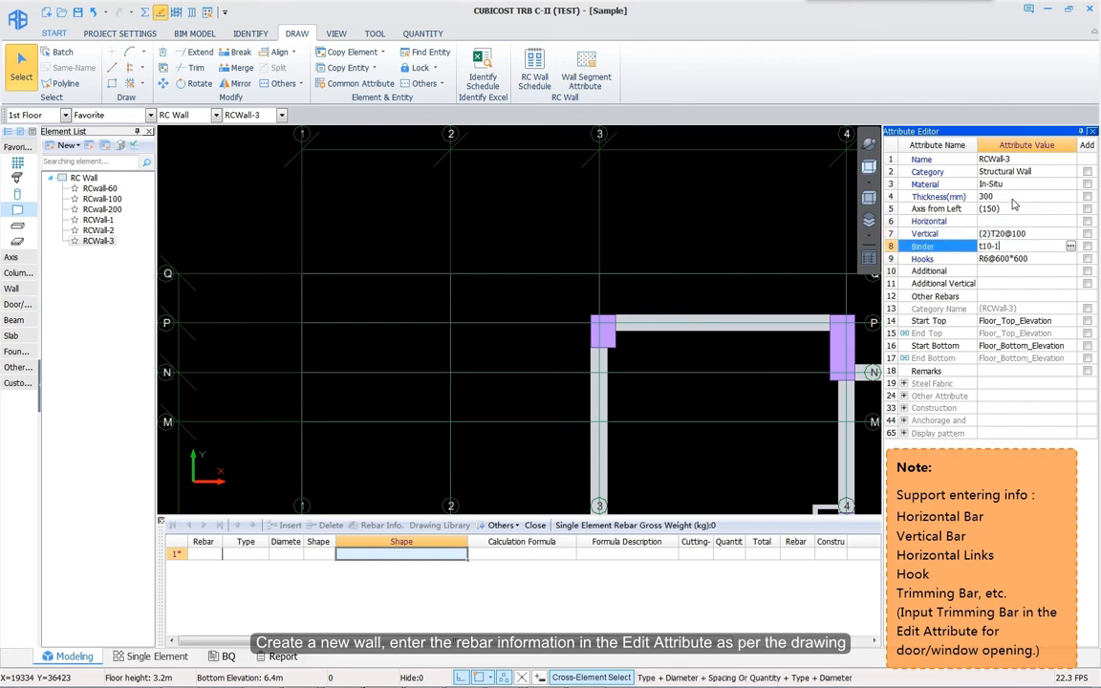
{"action": "type", "text": "75"}
{"action": "key", "text": "Return"}
{"action": "type", "text": "T10@200*175"}
{"action": "key", "text": "Return"}
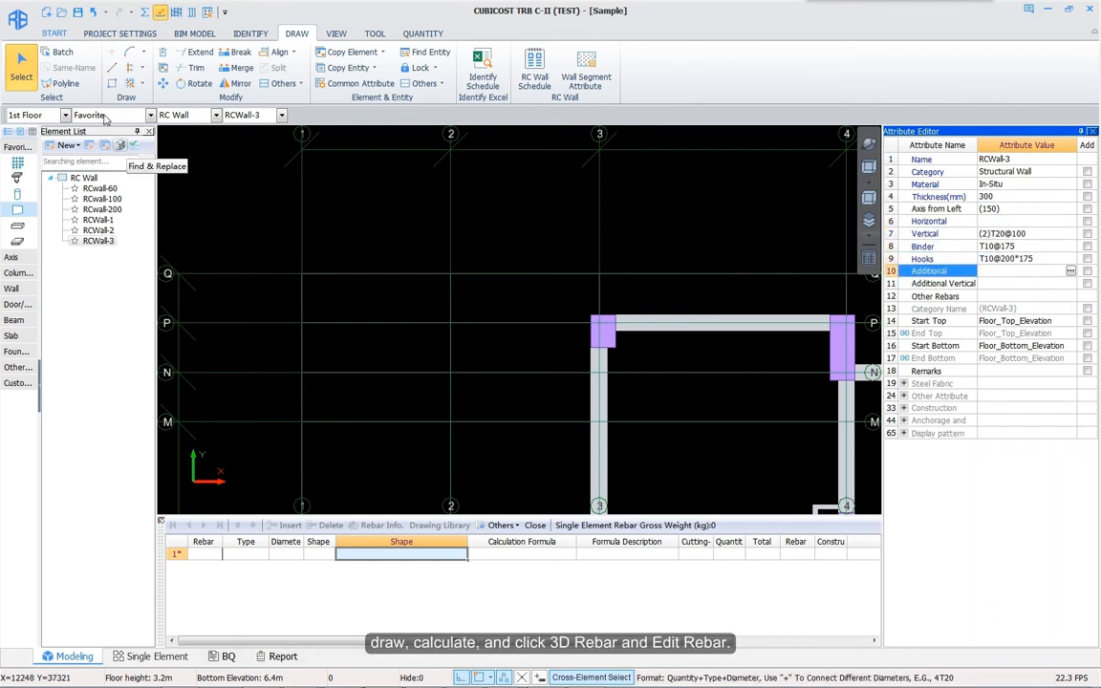
Step: Draw RCWall-3 as an L along grids 1 and Q, then select it
{"action": "left_click", "coordinate": [112, 67]}
{"action": "left_click", "coordinate": [302, 372]}
{"action": "left_click", "coordinate": [302, 274]}
{"action": "left_click", "coordinate": [587, 275]}
{"action": "right_click", "coordinate": [587, 274]}
{"action": "left_click", "coordinate": [402, 285]}
{"action": "left_click", "coordinate": [315, 339]}
{"action": "right_click", "coordinate": [392, 336]}
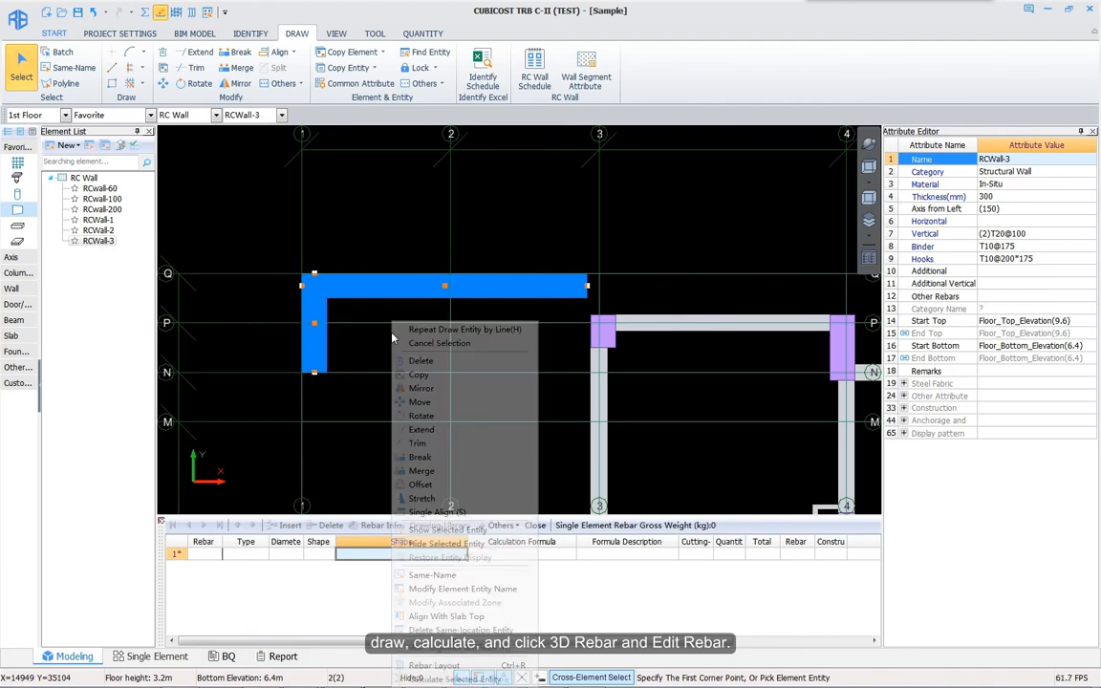
Step: Calculate the new wall's rebar and display it in 3D
{"action": "left_click", "coordinate": [449, 679]}
{"action": "left_click", "coordinate": [176, 12]}
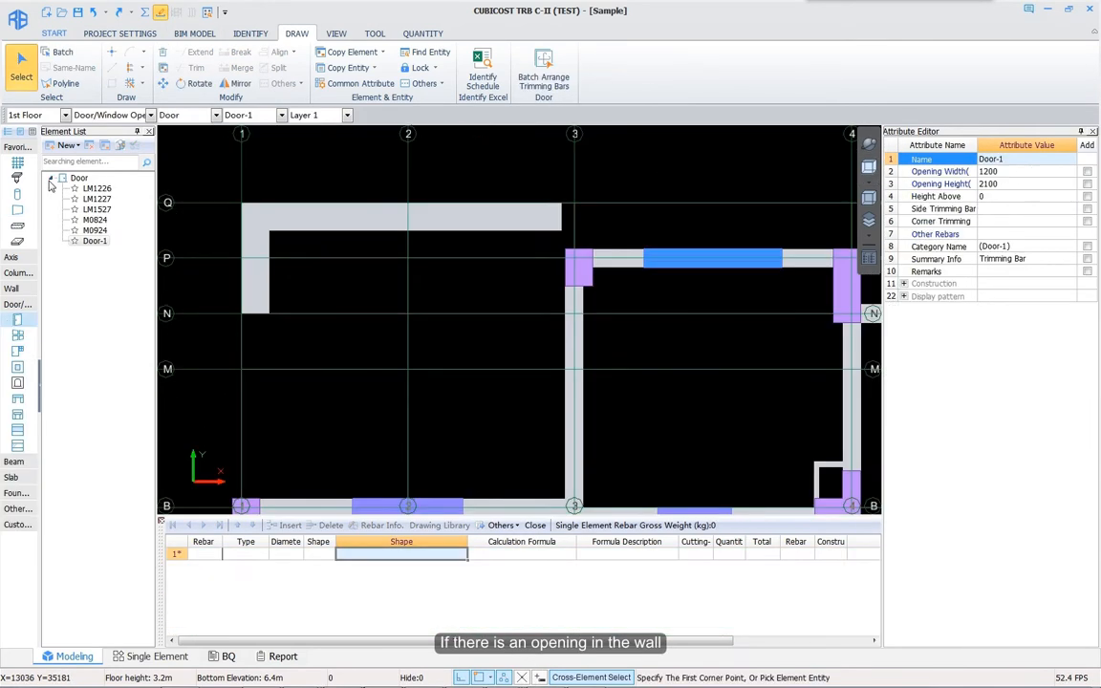
{"action": "left_click", "coordinate": [67, 146]}
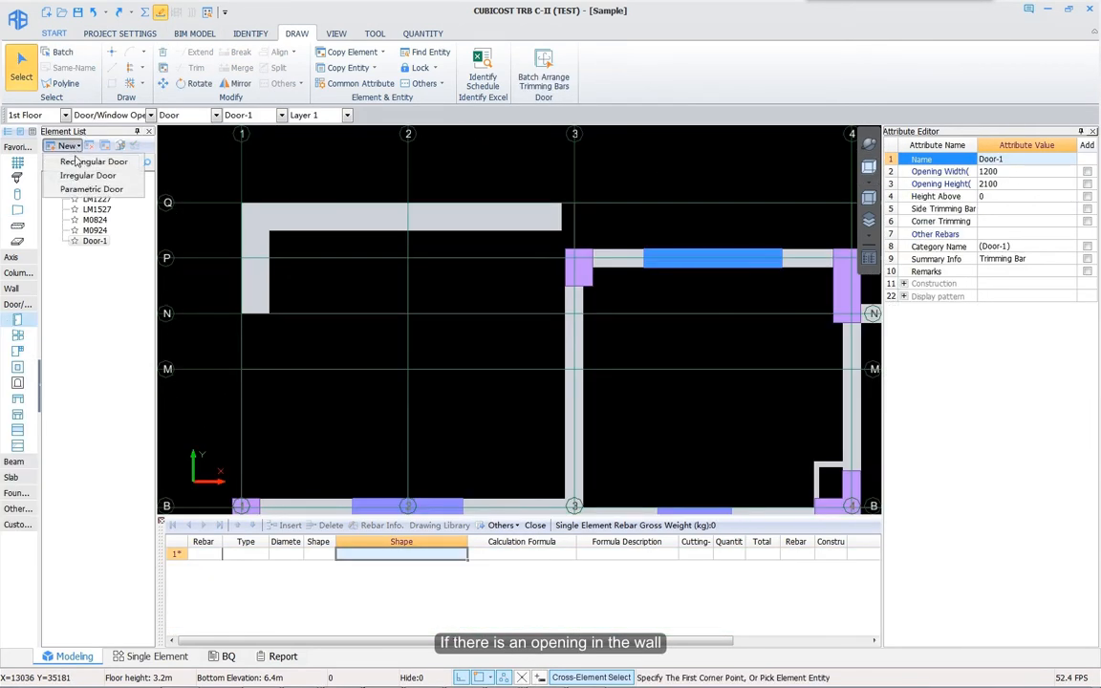
{"action": "left_click", "coordinate": [77, 163]}
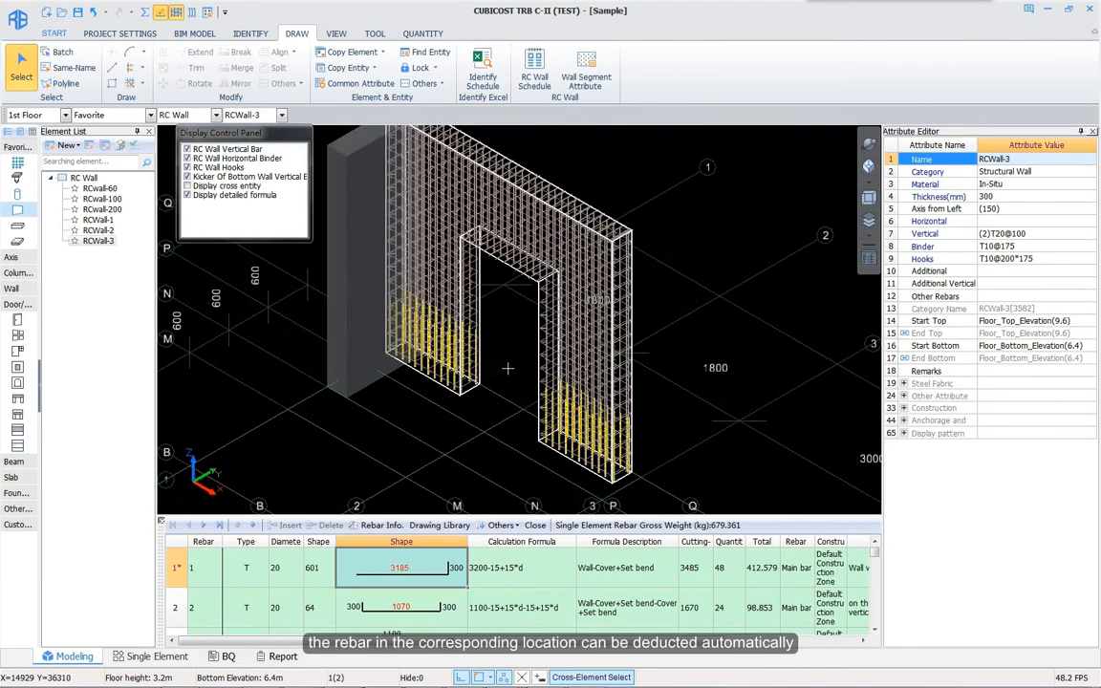
Step: Copy the wall's vertical, binder and hooks settings to the other 1st Floor walls
{"action": "middle_click_drag", "start_coordinate": [496, 360], "coordinate": [509, 388]}
{"action": "left_click", "coordinate": [432, 575]}
{"action": "scroll", "coordinate": [432, 575], "scroll_direction": "down", "scroll_amount": 2}
{"action": "right_click", "coordinate": [432, 574]}
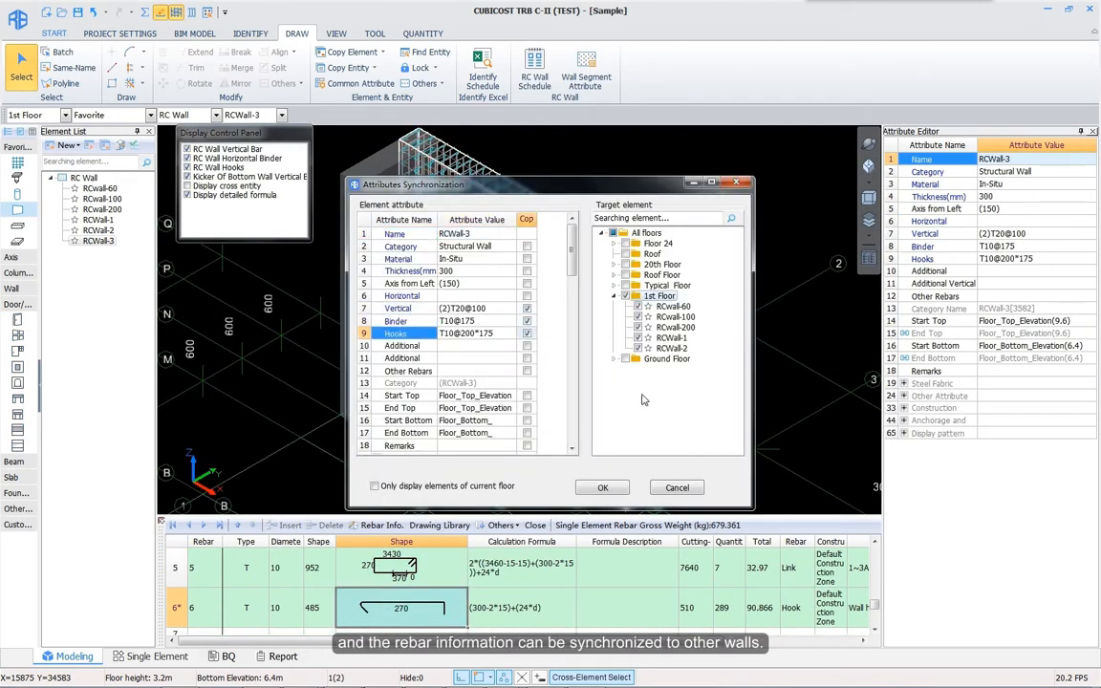
{"action": "left_click", "coordinate": [604, 489]}
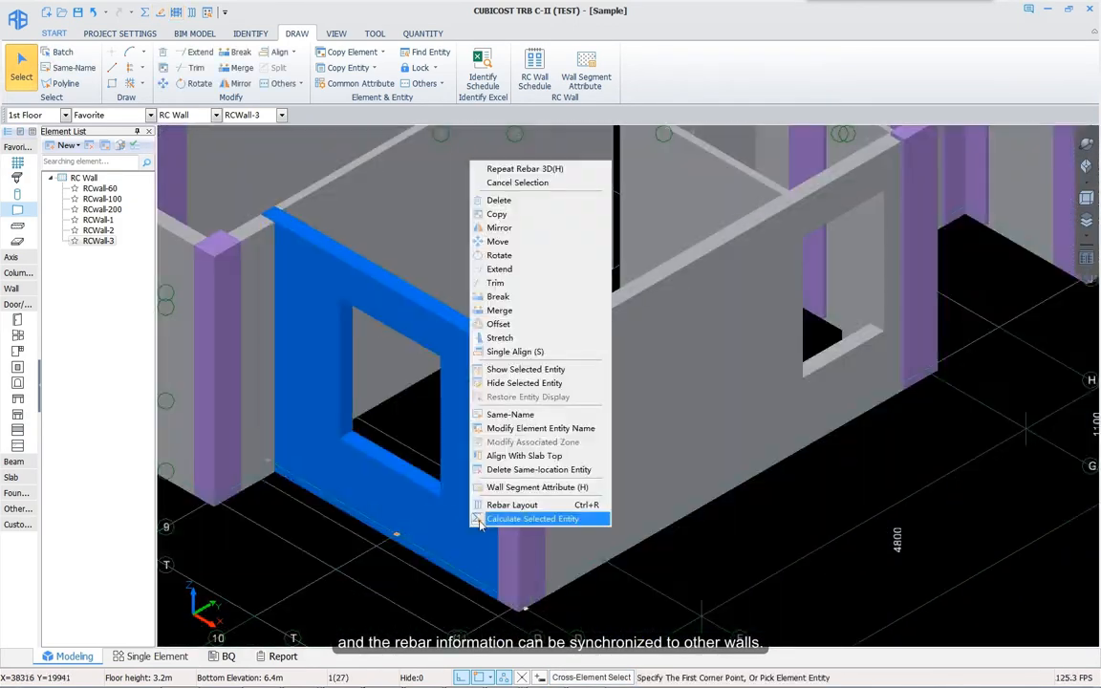
Step: Show the wall's rebar layout elevation including the lower and upper floors
{"action": "left_click", "coordinate": [562, 584]}
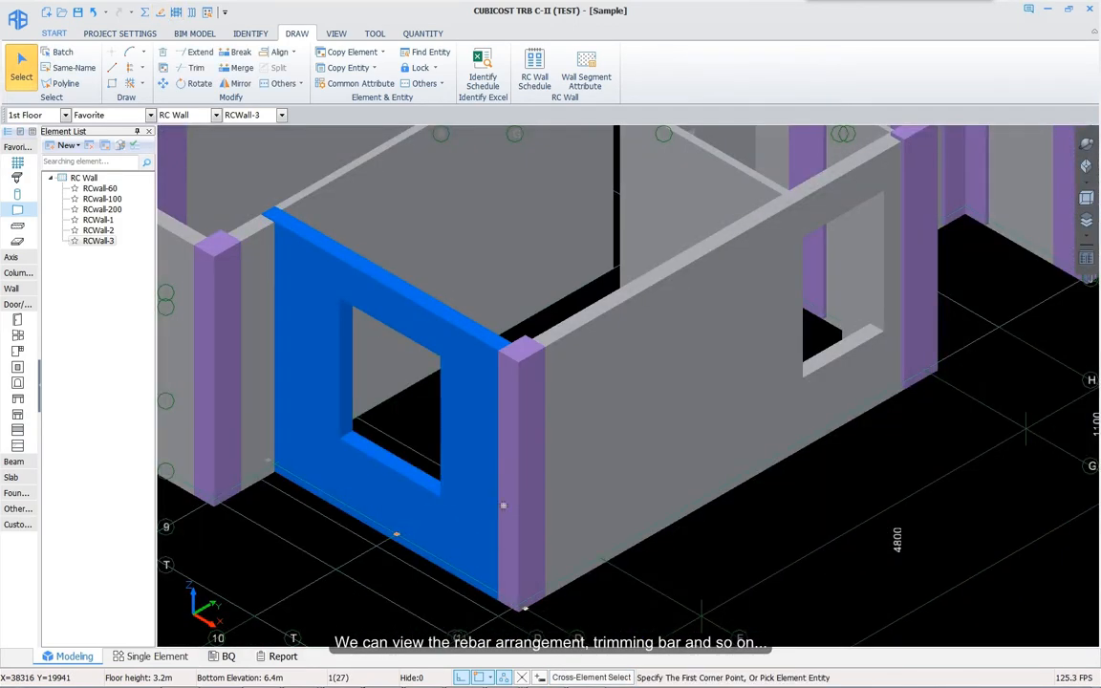
{"action": "middle_click_drag", "start_coordinate": [478, 514], "coordinate": [636, 621]}
{"action": "left_click", "coordinate": [968, 217]}
{"action": "left_click", "coordinate": [968, 207]}
{"action": "middle_click_drag", "start_coordinate": [703, 273], "coordinate": [715, 320]}
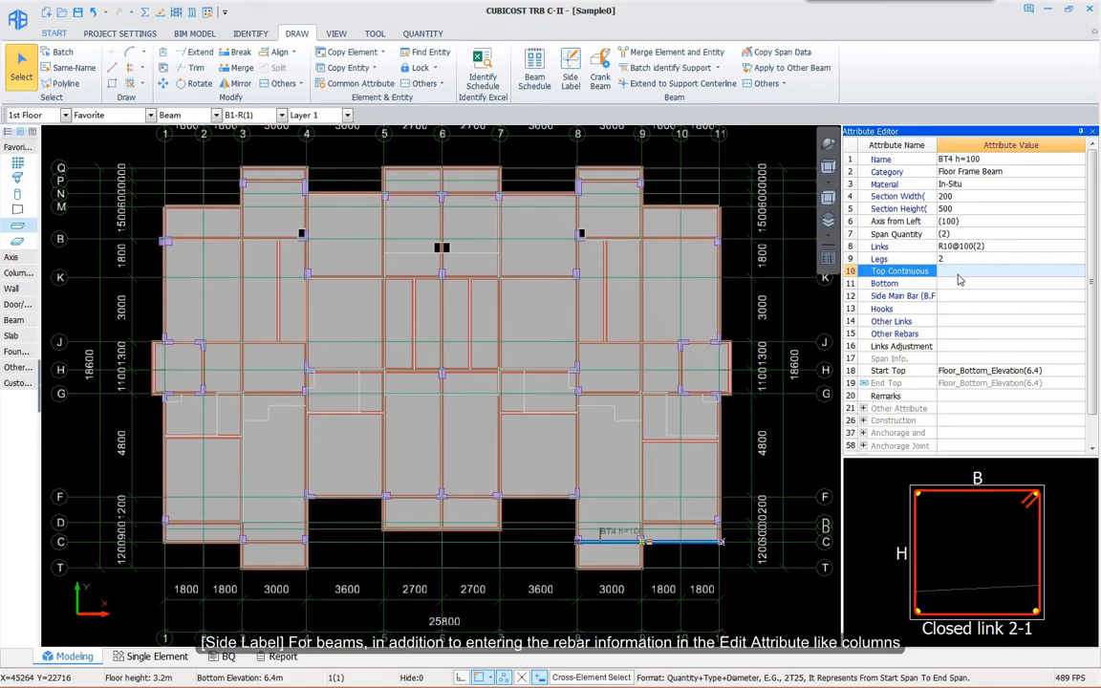
Step: Enter 2T20 for both the top continuous and bottom bars of BT4 h=100
{"action": "left_click", "coordinate": [959, 273]}
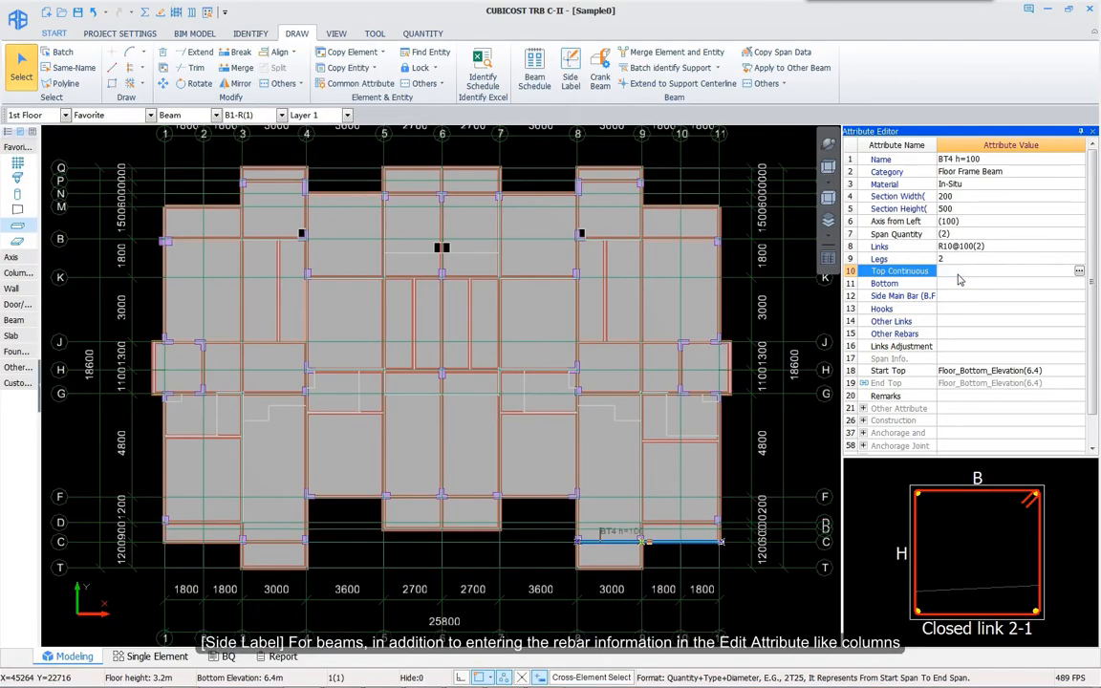
{"action": "type", "text": "2t20"}
{"action": "key", "text": "Return"}
{"action": "type", "text": "2t20"}
{"action": "key", "text": "Return"}
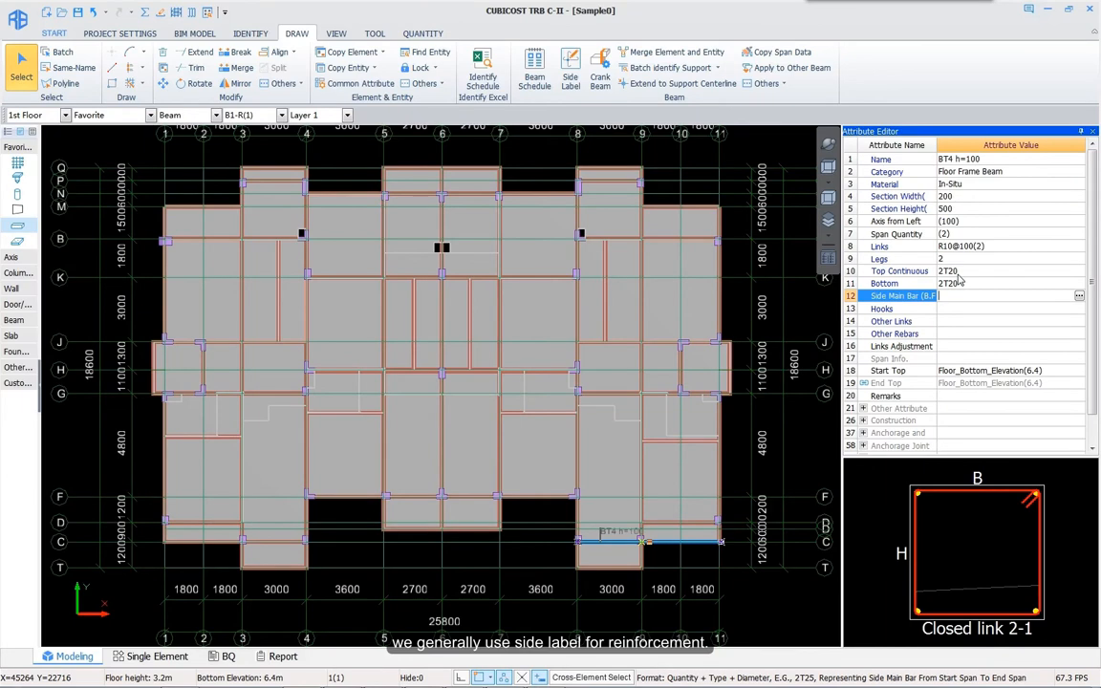
Step: Enter BT4's span top bars by Side Label: 2T20 at the supports and 2T30 at mid-span
{"action": "left_click", "coordinate": [571, 78]}
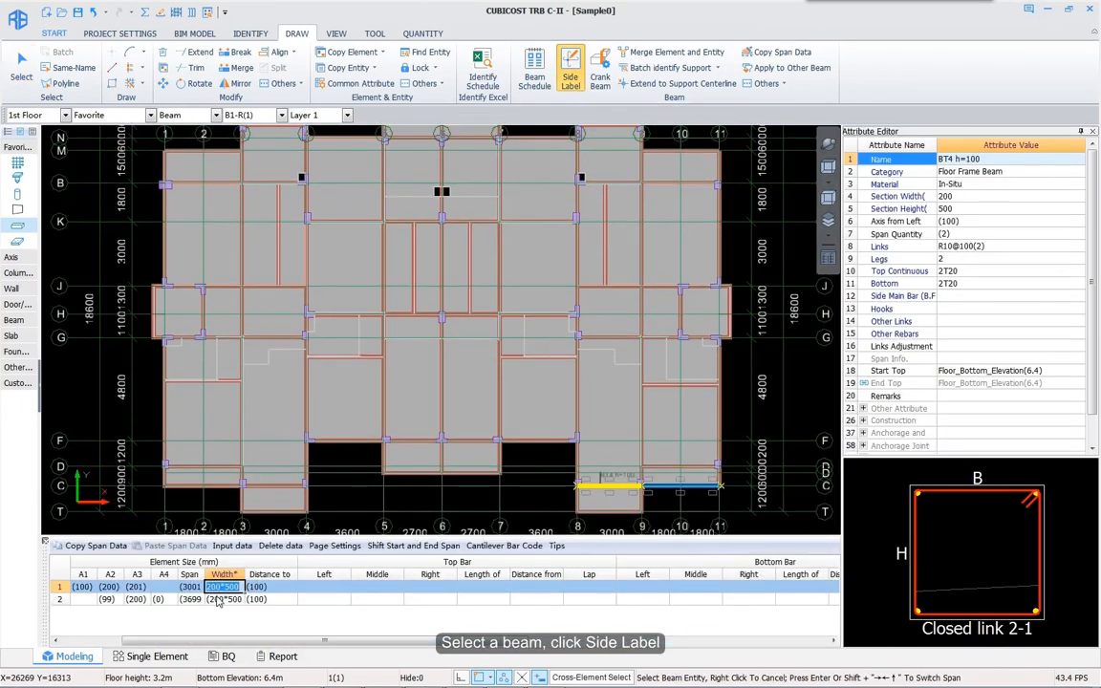
{"action": "left_click", "coordinate": [218, 600]}
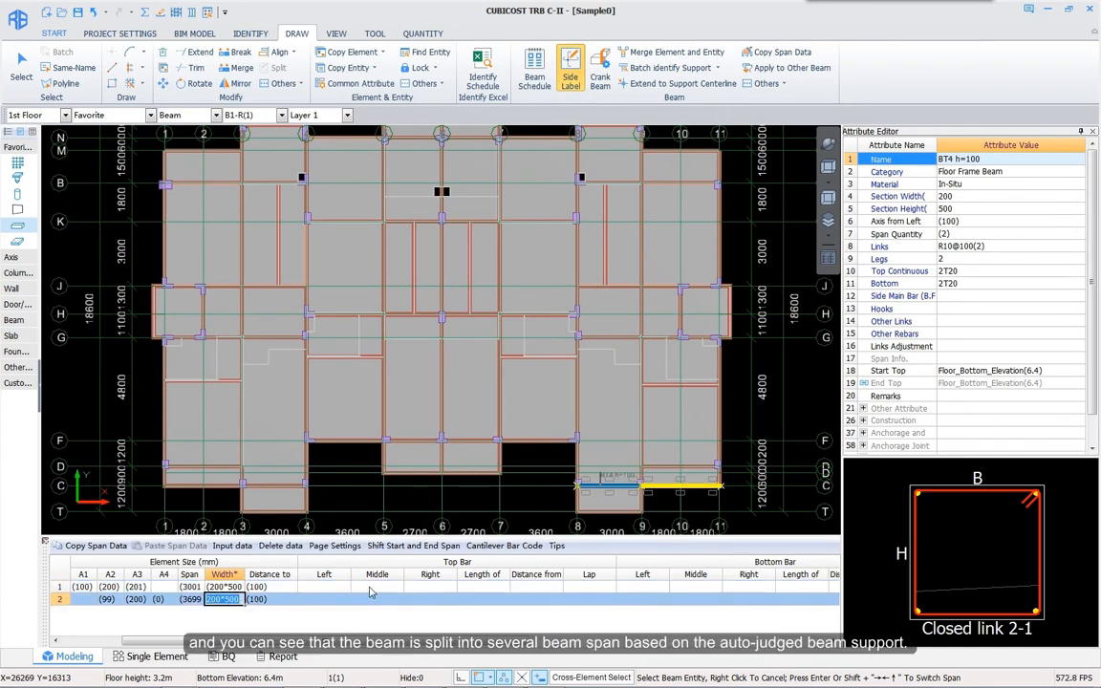
{"action": "left_click", "coordinate": [340, 588]}
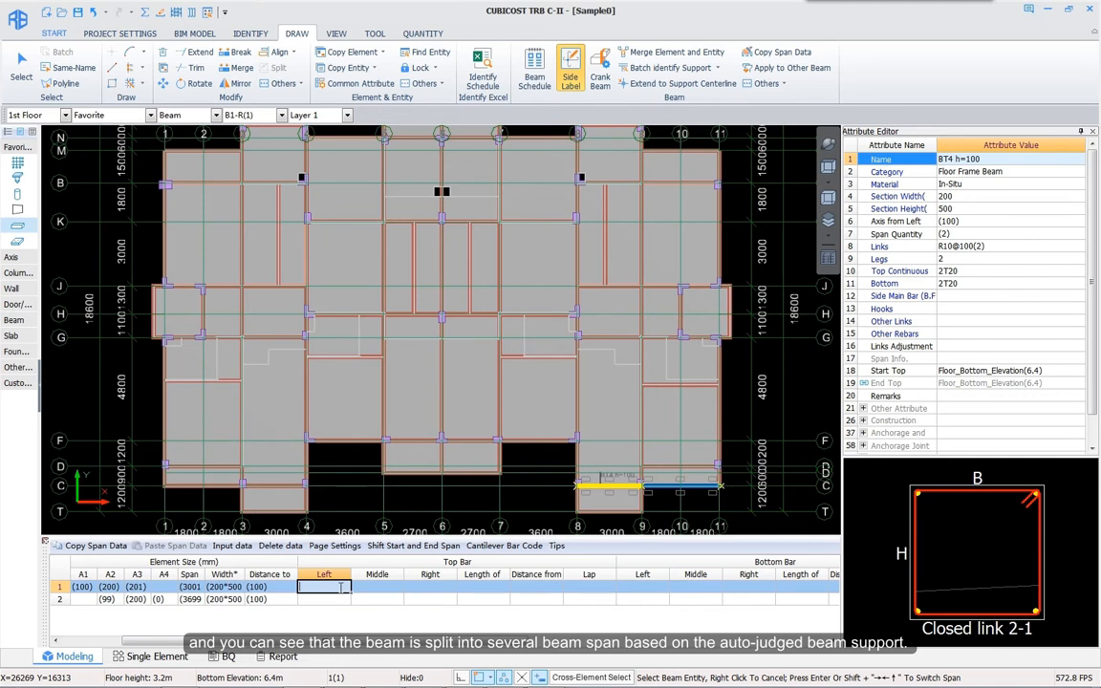
{"action": "type", "text": "2T20"}
{"action": "key", "text": "Return"}
{"action": "type", "text": "2T30"}
{"action": "key", "text": "Return"}
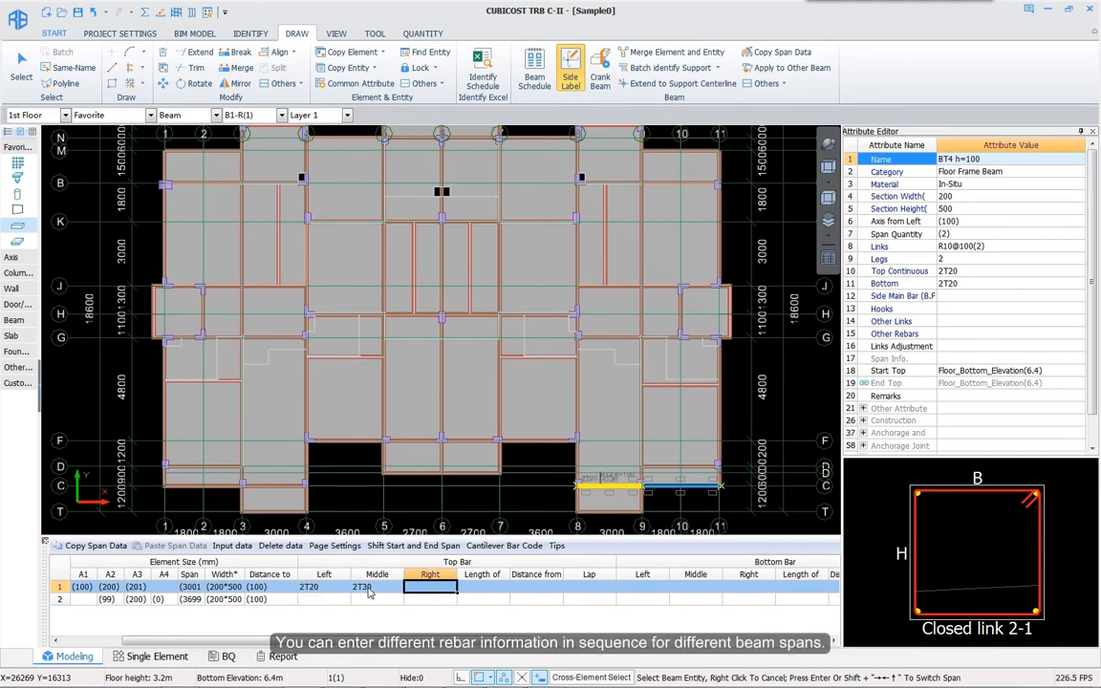
{"action": "type", "text": "2T20"}
{"action": "left_click", "coordinate": [377, 599]}
{"action": "type", "text": "2t30"}
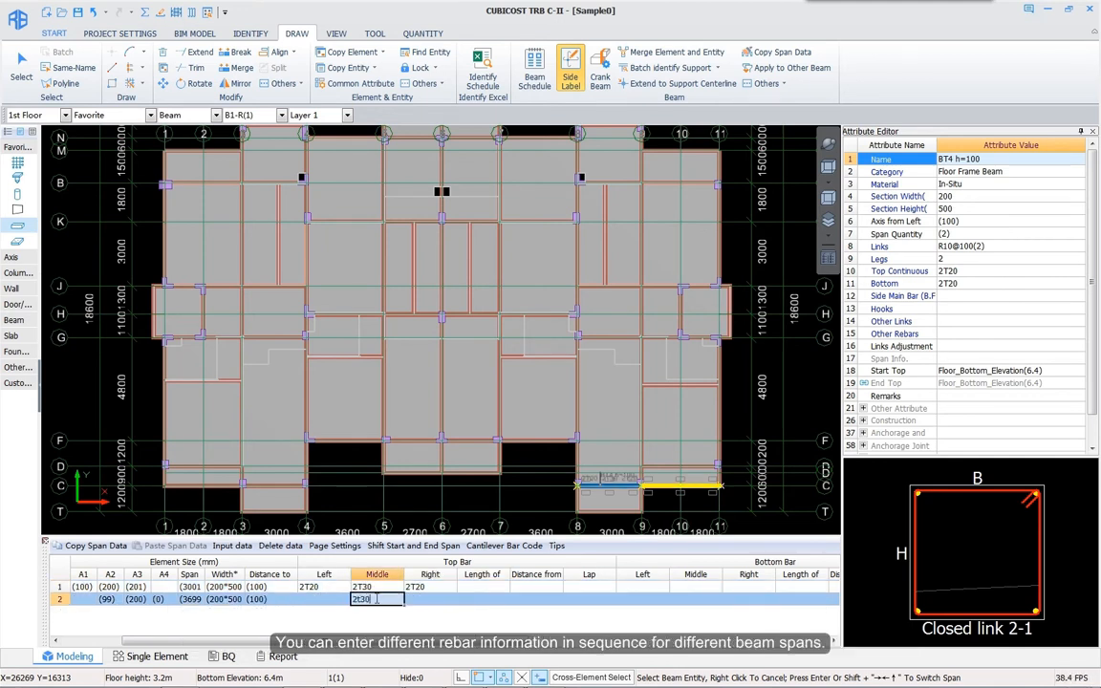
{"action": "left_click", "coordinate": [696, 587]}
{"action": "type", "text": "2T20"}
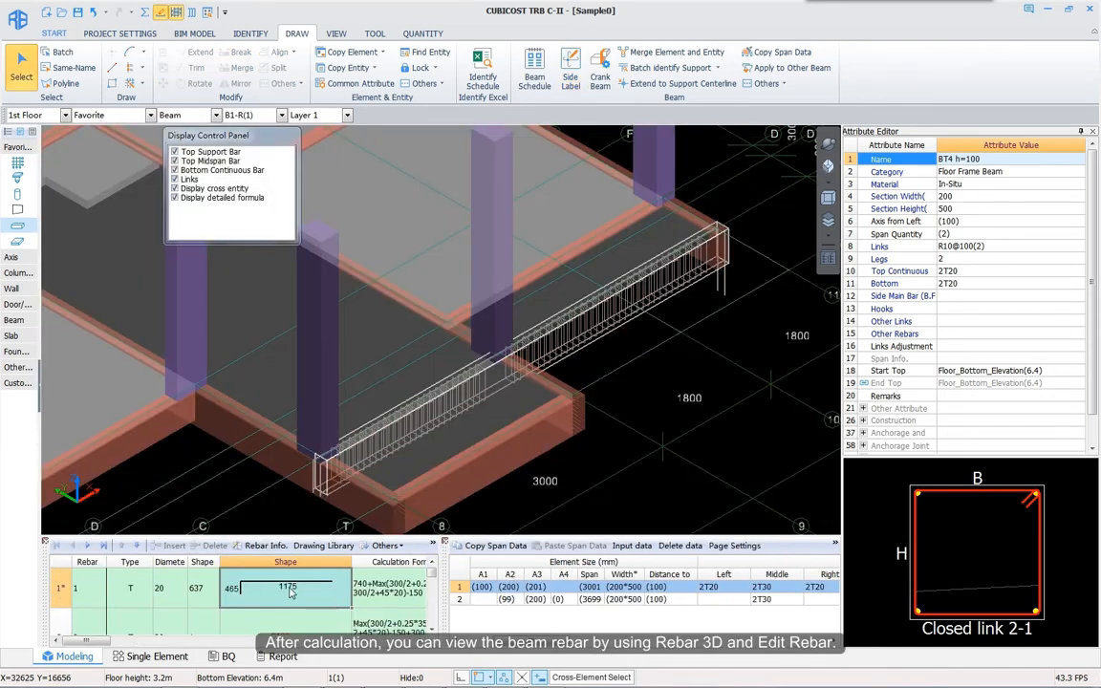
Step: Review the calculated bar list, from the 1175-long first rebar down to the links in row 6
{"action": "double_click", "coordinate": [291, 590]}
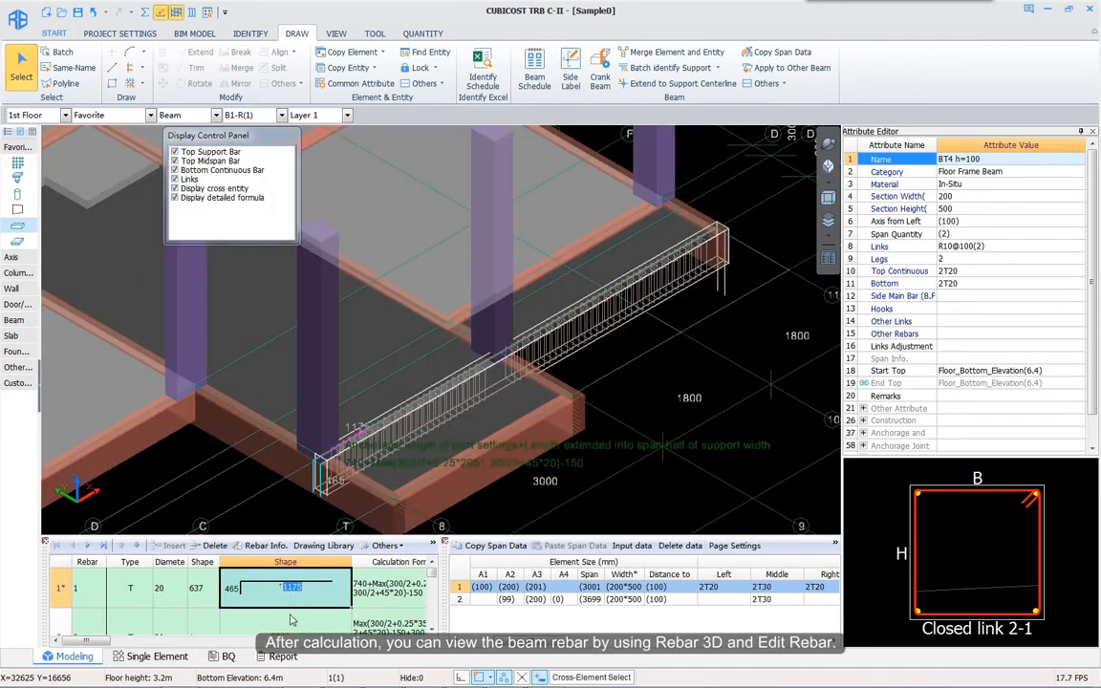
{"action": "left_click", "coordinate": [285, 622]}
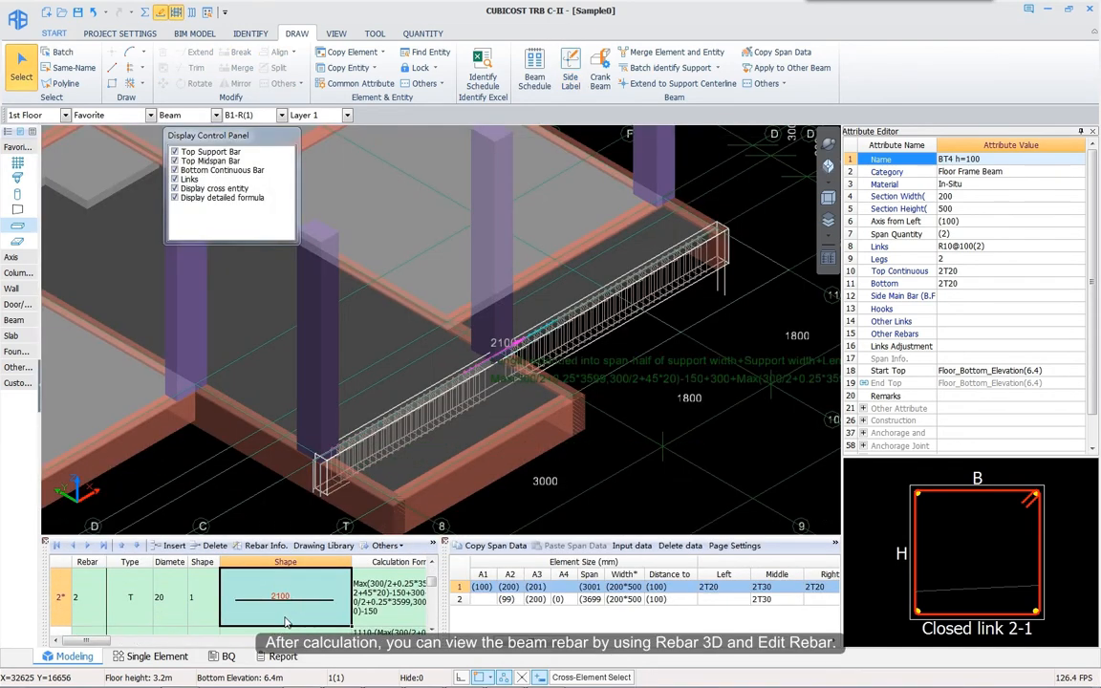
{"action": "key", "text": "Down"}
{"action": "key", "text": "Down"}
{"action": "key", "text": "Down"}
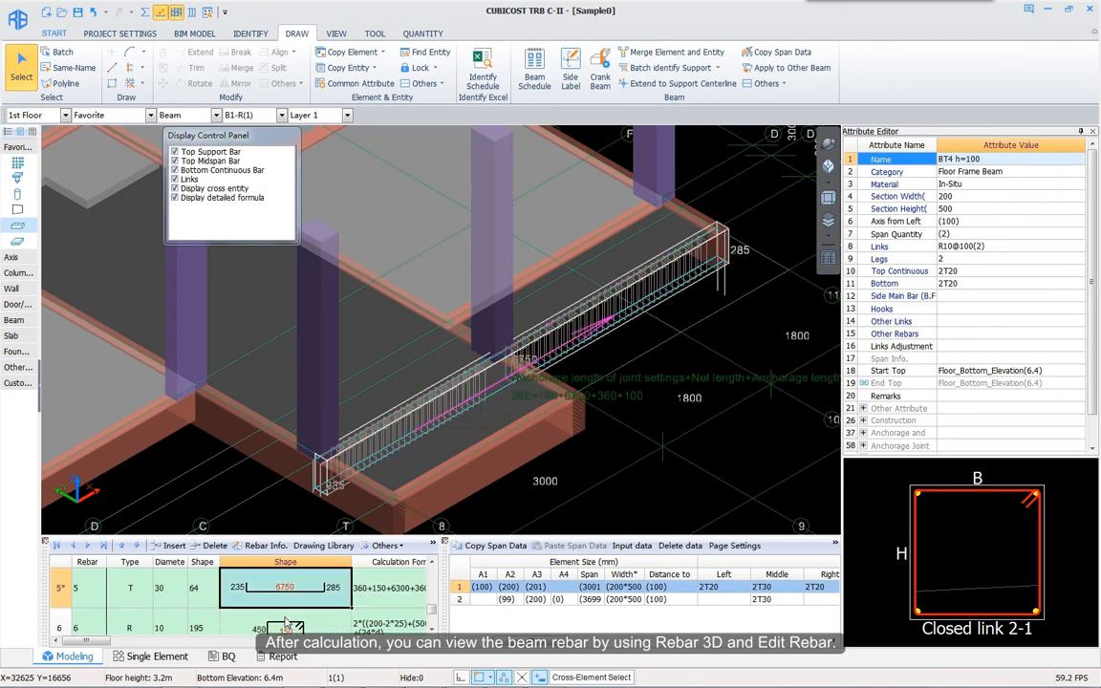
{"action": "key", "text": "Down"}
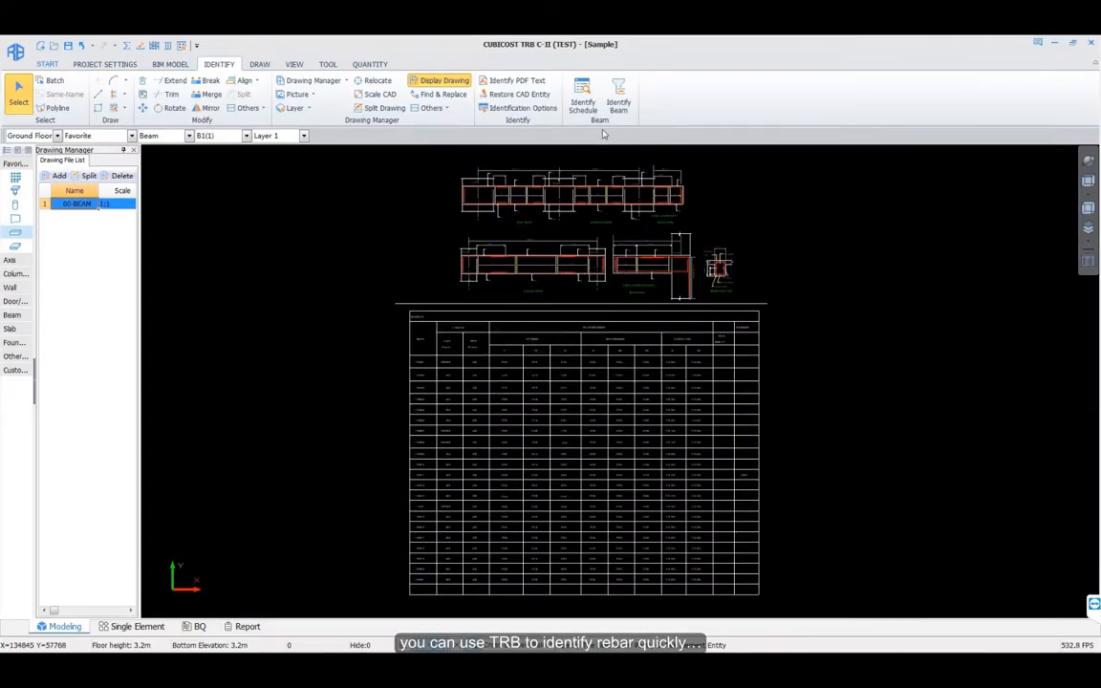
Step: Select the drawing's beam schedule table and map its columns to Beam, Height, Width and Top 1st
{"action": "left_click", "coordinate": [583, 99]}
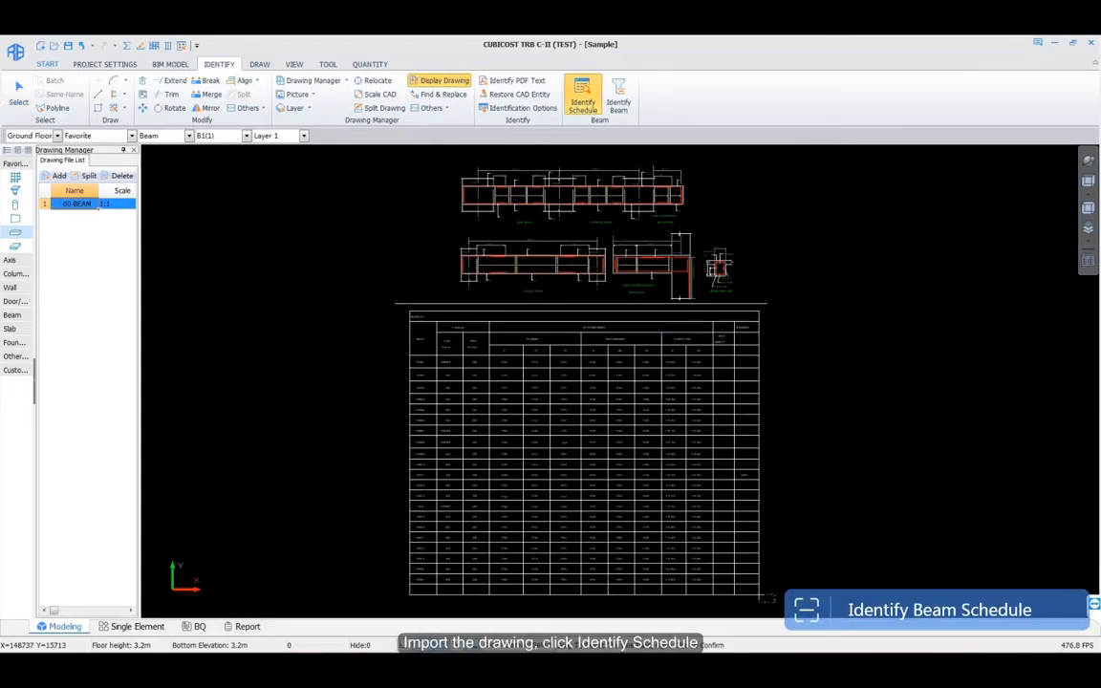
{"action": "left_click_drag", "start_coordinate": [759, 594], "coordinate": [396, 310]}
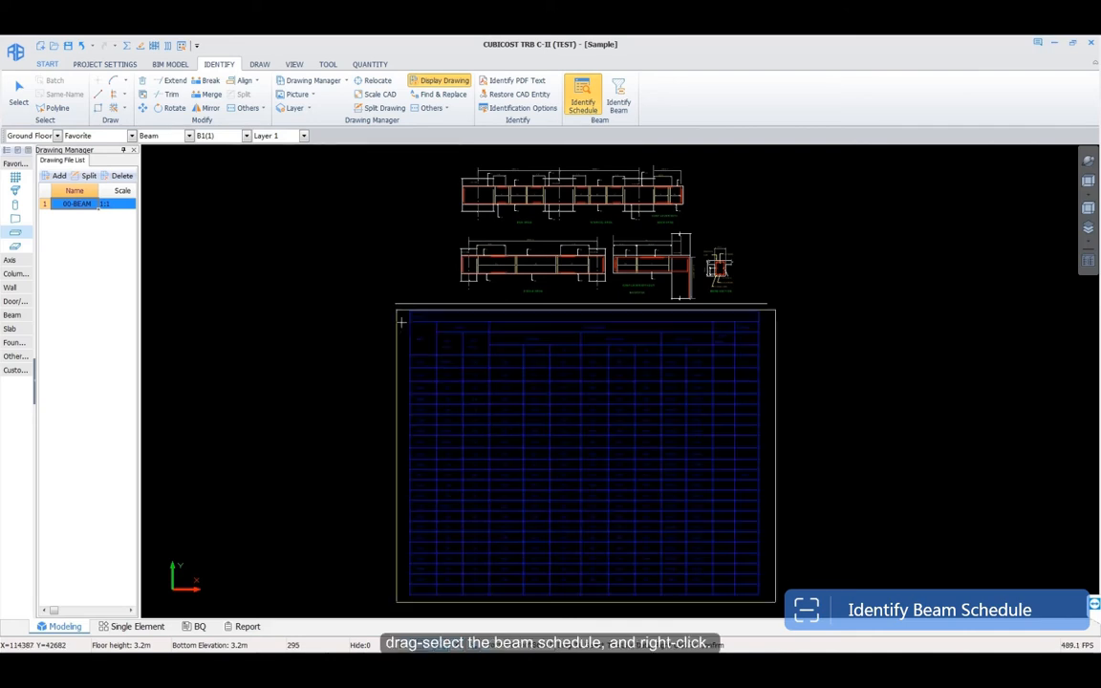
{"action": "right_click", "coordinate": [401, 322]}
{"action": "left_click", "coordinate": [337, 216]}
{"action": "left_click", "coordinate": [351, 215]}
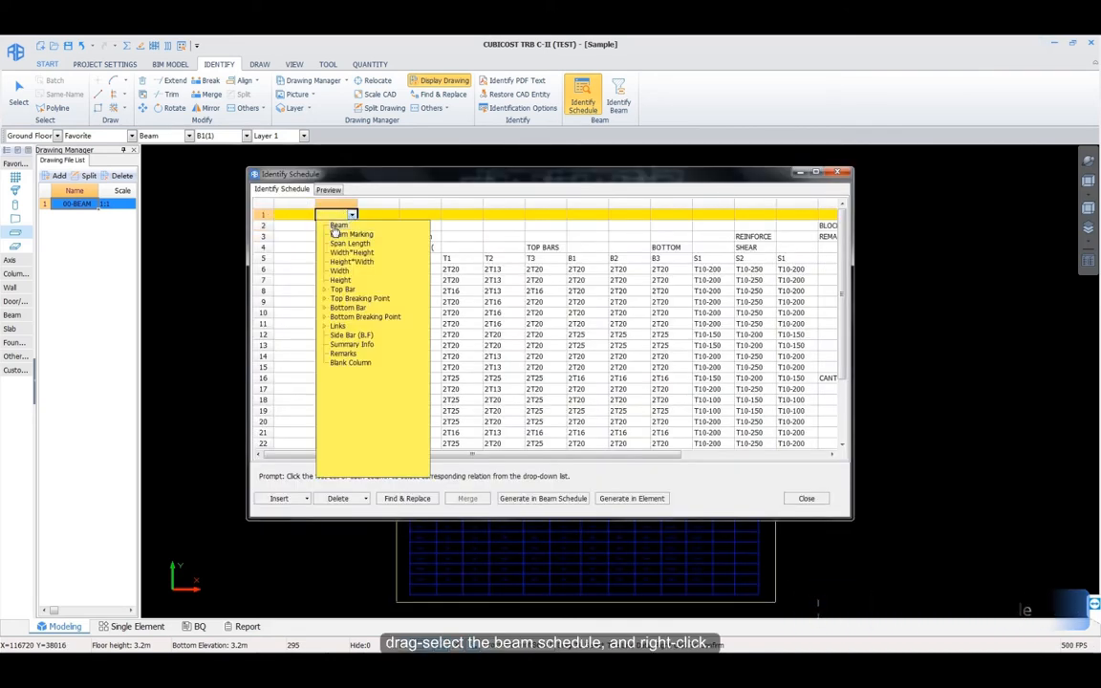
{"action": "left_click", "coordinate": [335, 226]}
{"action": "left_click", "coordinate": [393, 215]}
{"action": "left_click", "coordinate": [381, 280]}
{"action": "left_click", "coordinate": [435, 215]}
{"action": "left_click", "coordinate": [423, 271]}
{"action": "left_click", "coordinate": [477, 215]}
{"action": "left_click", "coordinate": [451, 290]}
Step: Map the remaining columns to Top 1st, Bottom 1st, Left, Link and Right, then generate the beam schedule
{"action": "left_click", "coordinate": [487, 298]}
{"action": "left_click", "coordinate": [560, 215]}
{"action": "left_click", "coordinate": [573, 335]}
{"action": "left_click", "coordinate": [645, 216]}
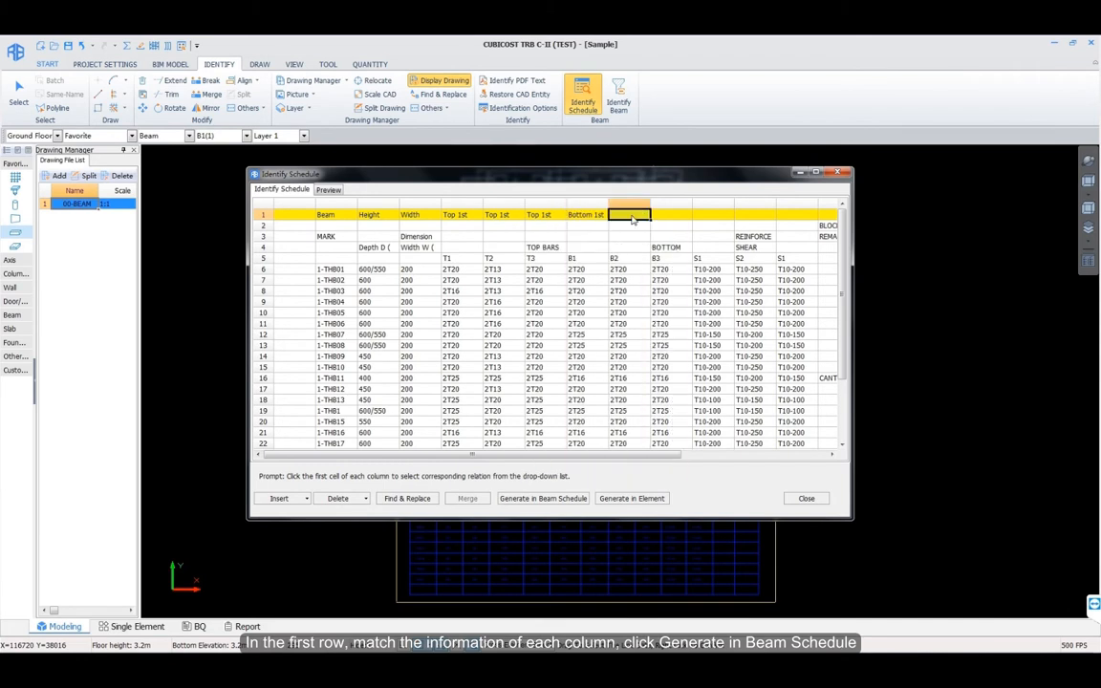
{"action": "left_click", "coordinate": [660, 308]}
{"action": "left_click", "coordinate": [698, 353]}
{"action": "left_click", "coordinate": [770, 216]}
{"action": "left_click", "coordinate": [744, 326]}
{"action": "left_click", "coordinate": [760, 335]}
{"action": "left_click", "coordinate": [813, 215]}
{"action": "left_click", "coordinate": [785, 326]}
{"action": "left_click", "coordinate": [817, 355]}
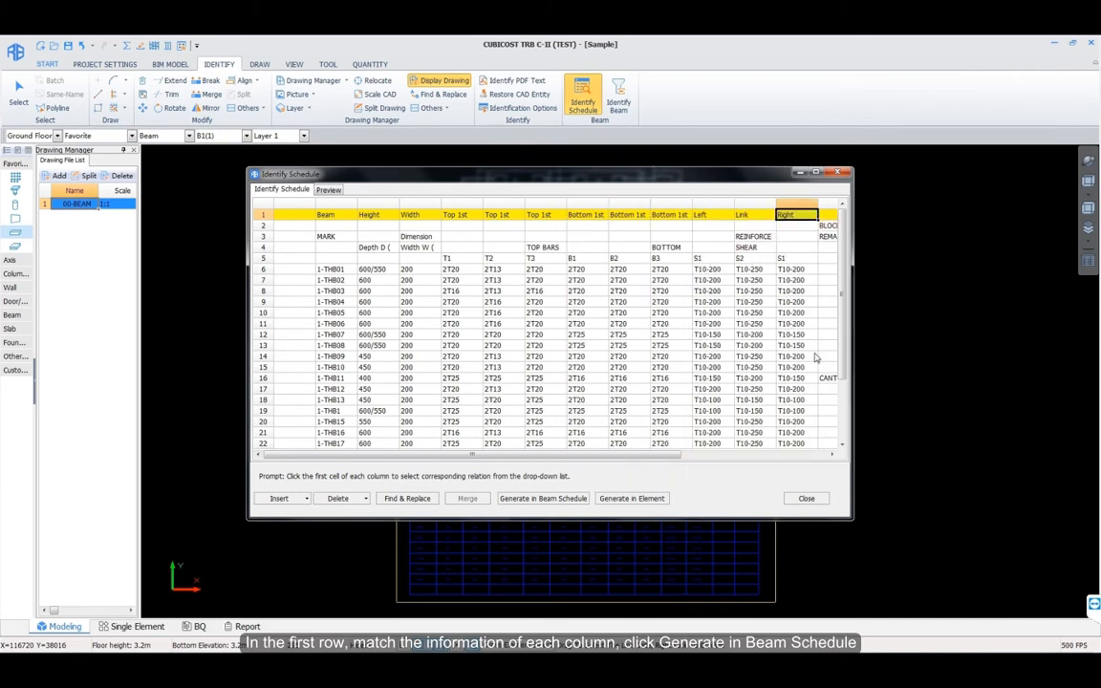
{"action": "left_click", "coordinate": [543, 498]}
{"action": "scroll", "coordinate": [603, 395], "scroll_direction": "down", "scroll_amount": 5}
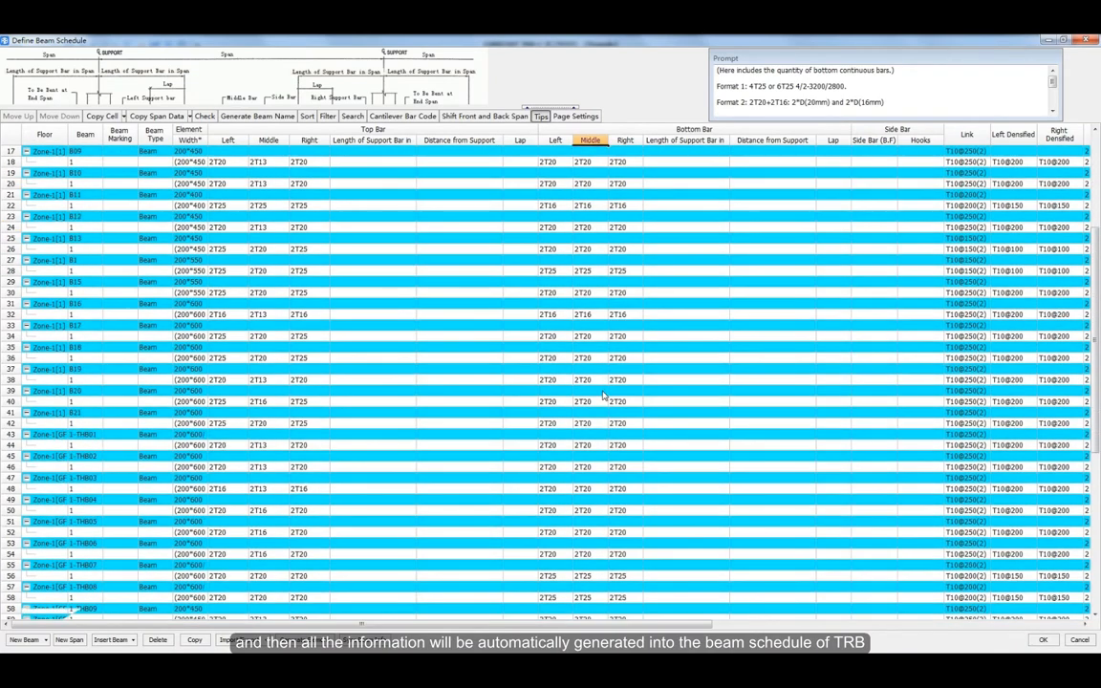
Step: Sync beam schedule info to the beam entities and check B1-R(1)'s bottom continuous bar and links
{"action": "scroll", "coordinate": [603, 395], "scroll_direction": "down", "scroll_amount": 3}
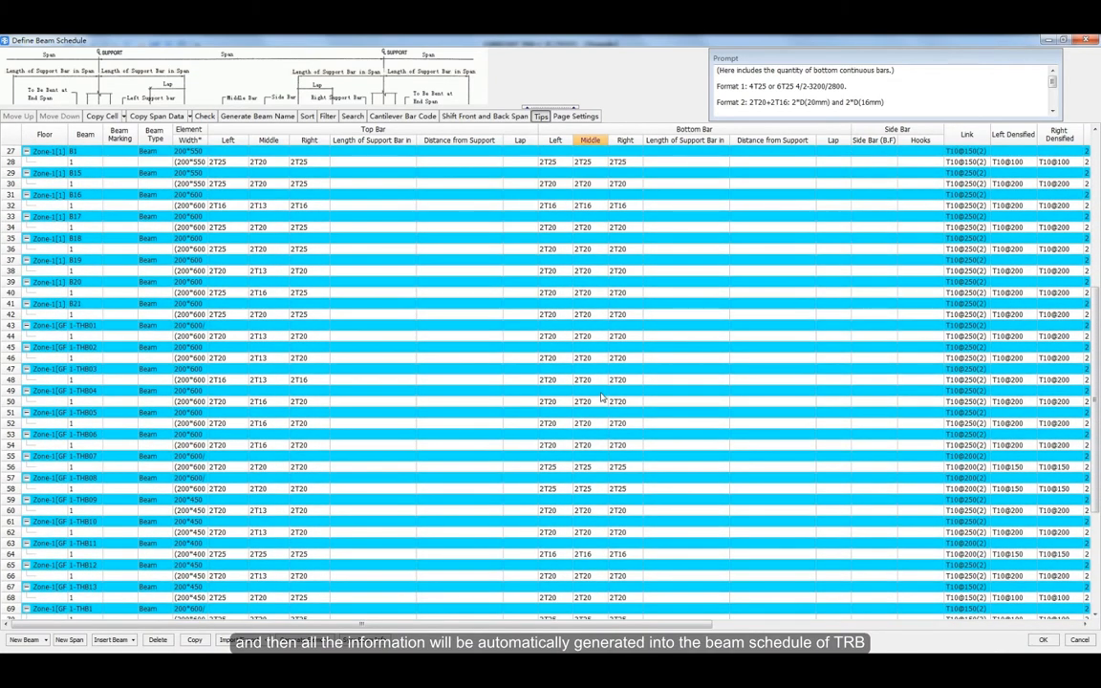
{"action": "left_click", "coordinate": [364, 640]}
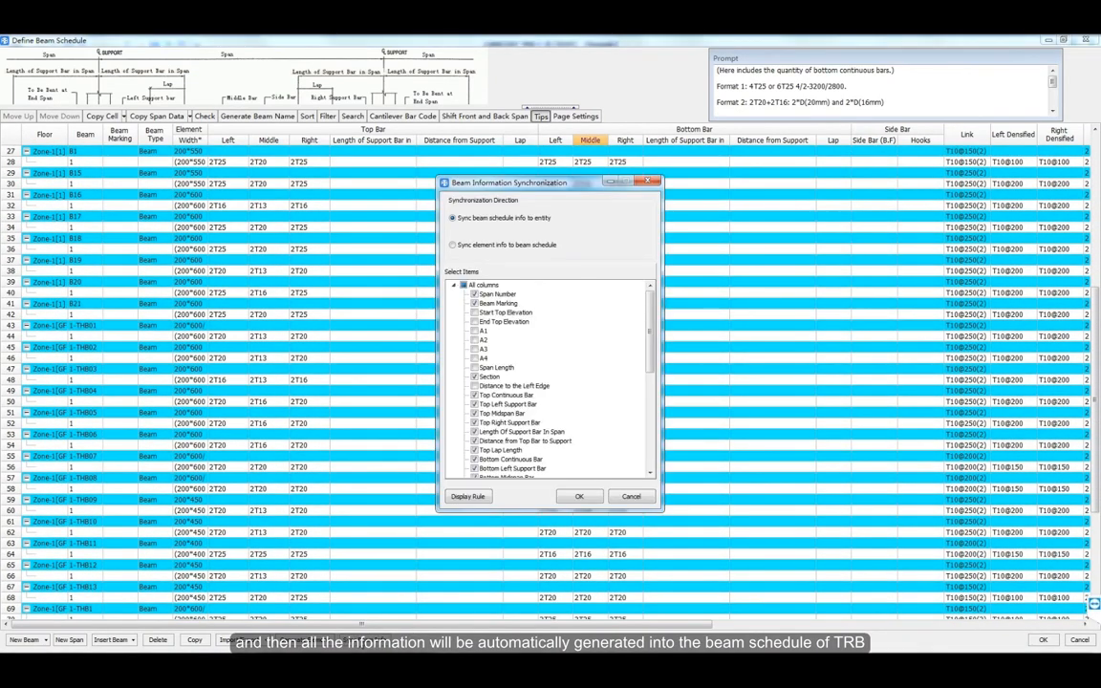
{"action": "left_click", "coordinate": [578, 497]}
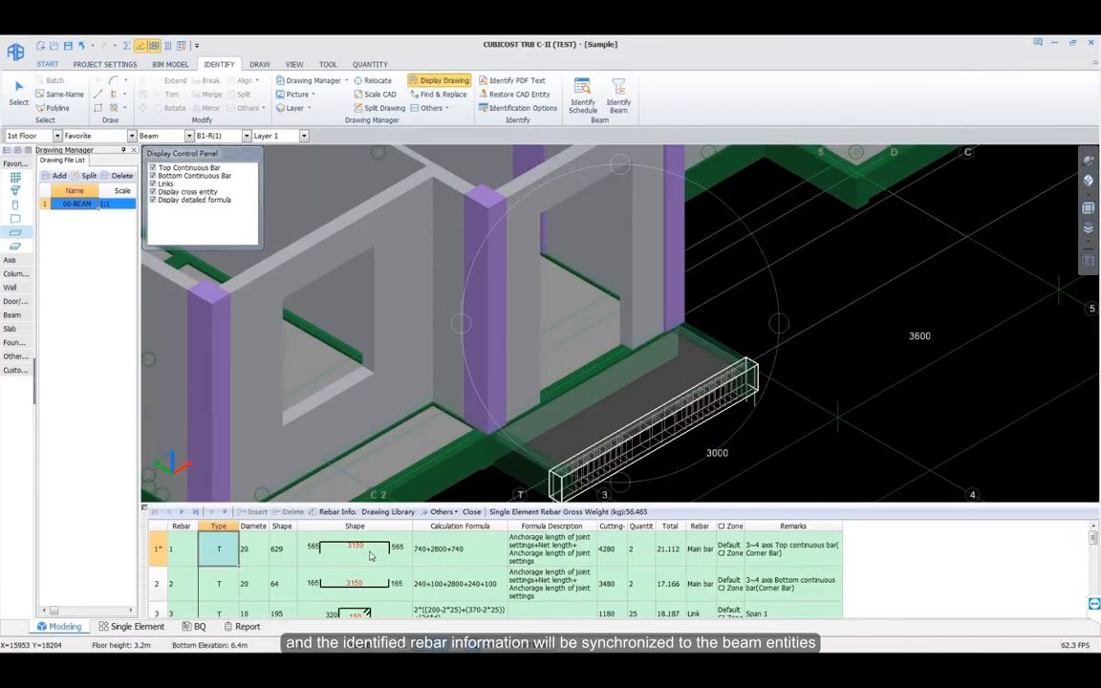
{"action": "left_click", "coordinate": [359, 592]}
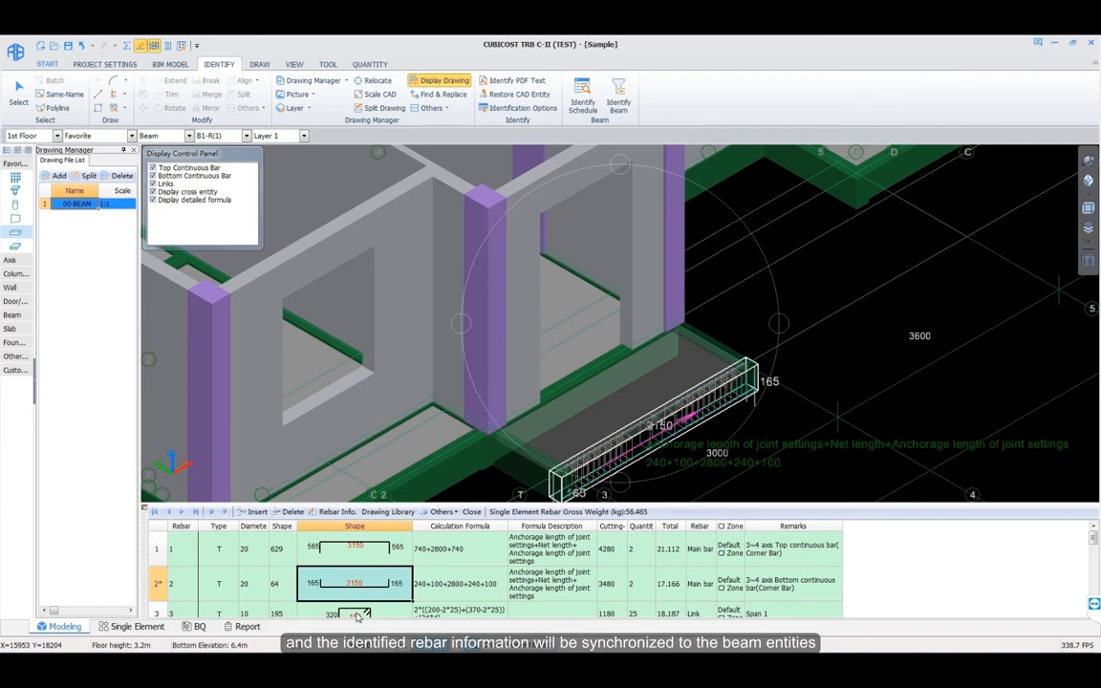
{"action": "left_click", "coordinate": [359, 615]}
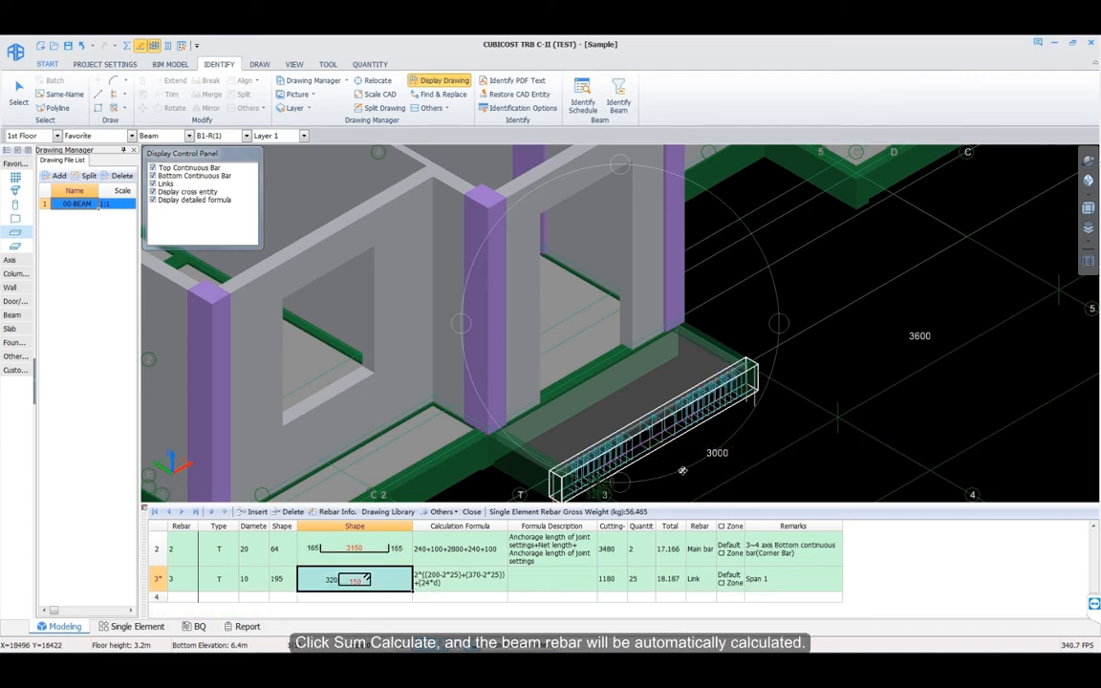
{"action": "right_click", "coordinate": [721, 436]}
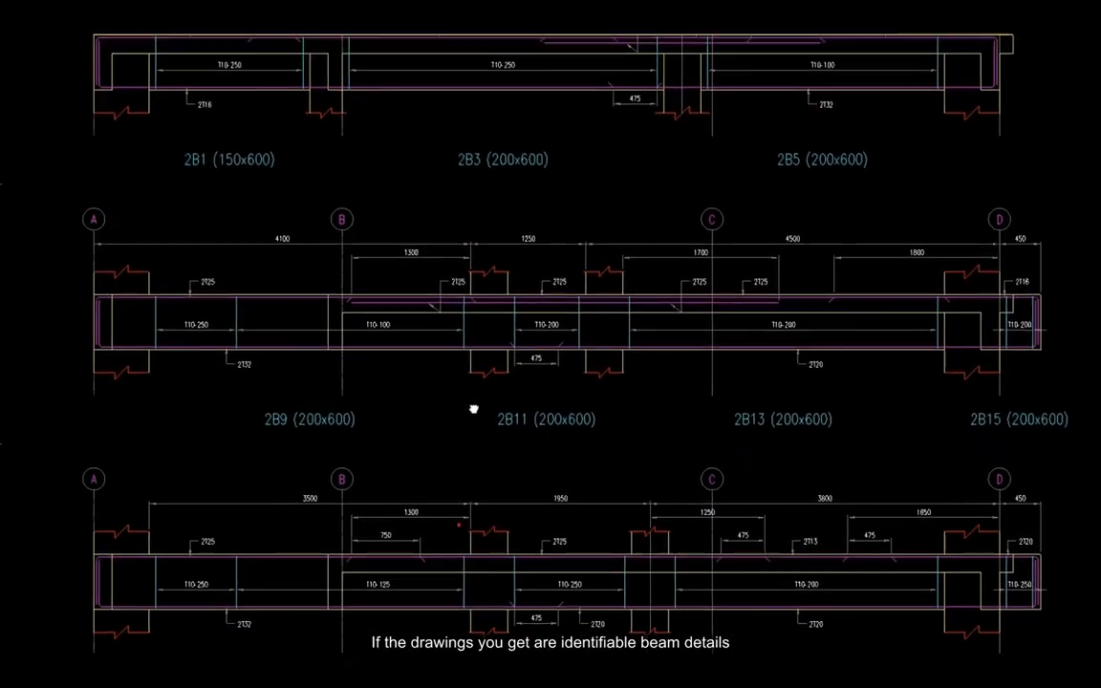
Step: Find beam 2B1 in the 03-BEAM details drawing with Find Entity
{"action": "middle_click_drag", "start_coordinate": [473, 409], "coordinate": [471, 402]}
{"action": "middle_click_drag", "start_coordinate": [493, 482], "coordinate": [502, 244]}
{"action": "middle_click_drag", "start_coordinate": [524, 531], "coordinate": [499, 229]}
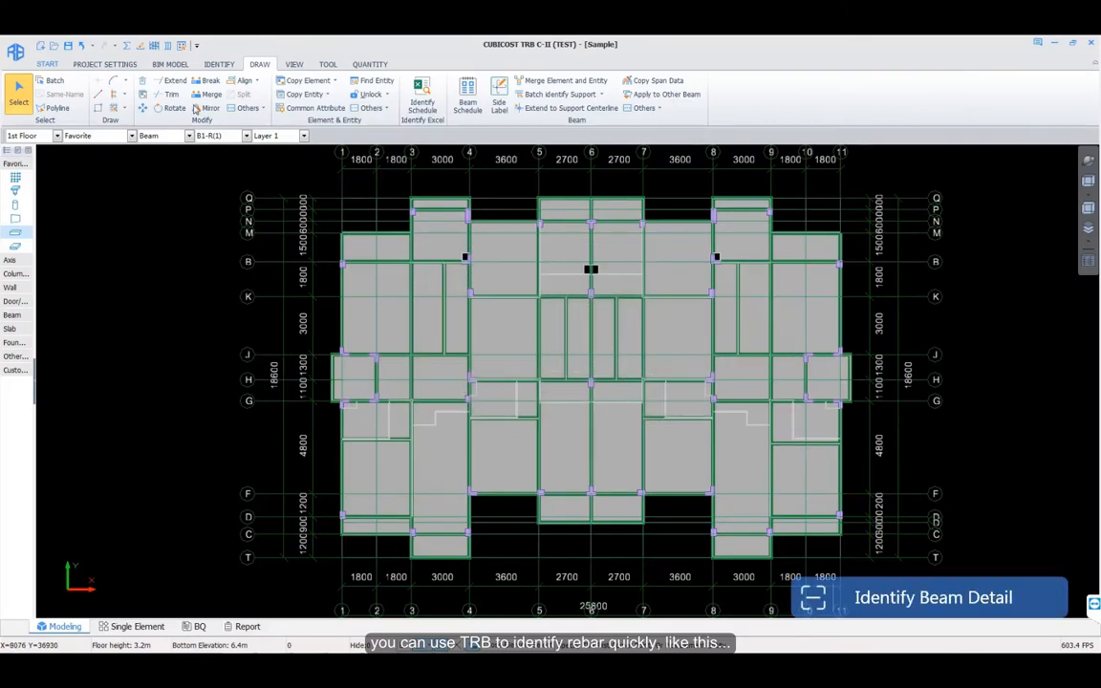
{"action": "left_click", "coordinate": [167, 46]}
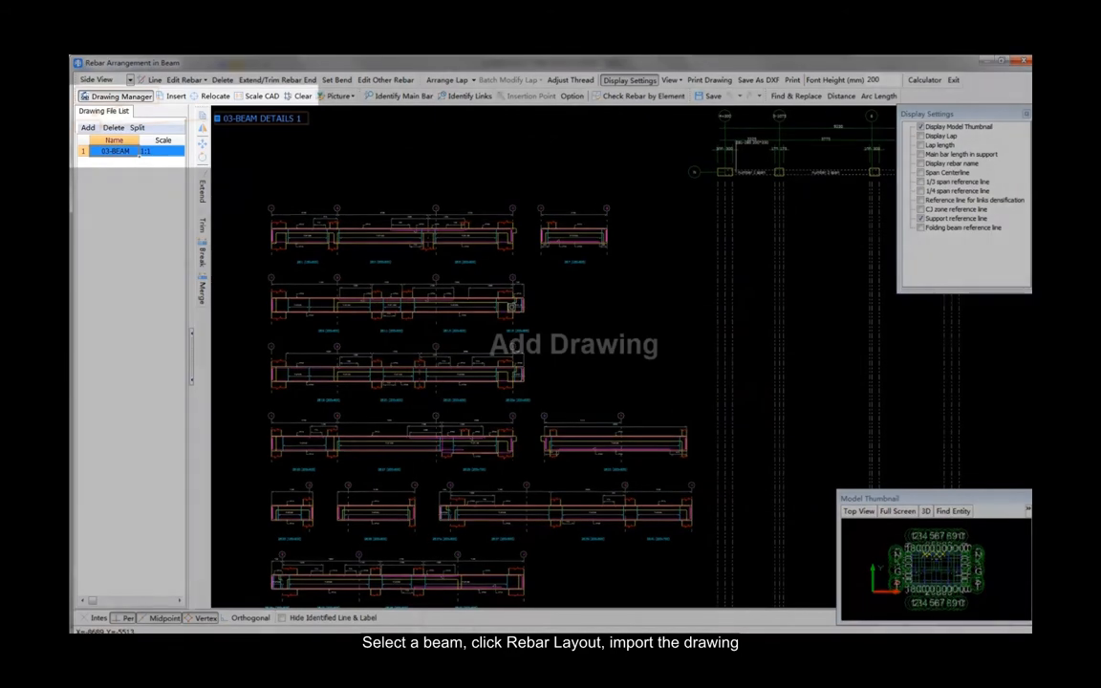
{"action": "scroll", "coordinate": [455, 369], "scroll_direction": "up", "scroll_amount": 5}
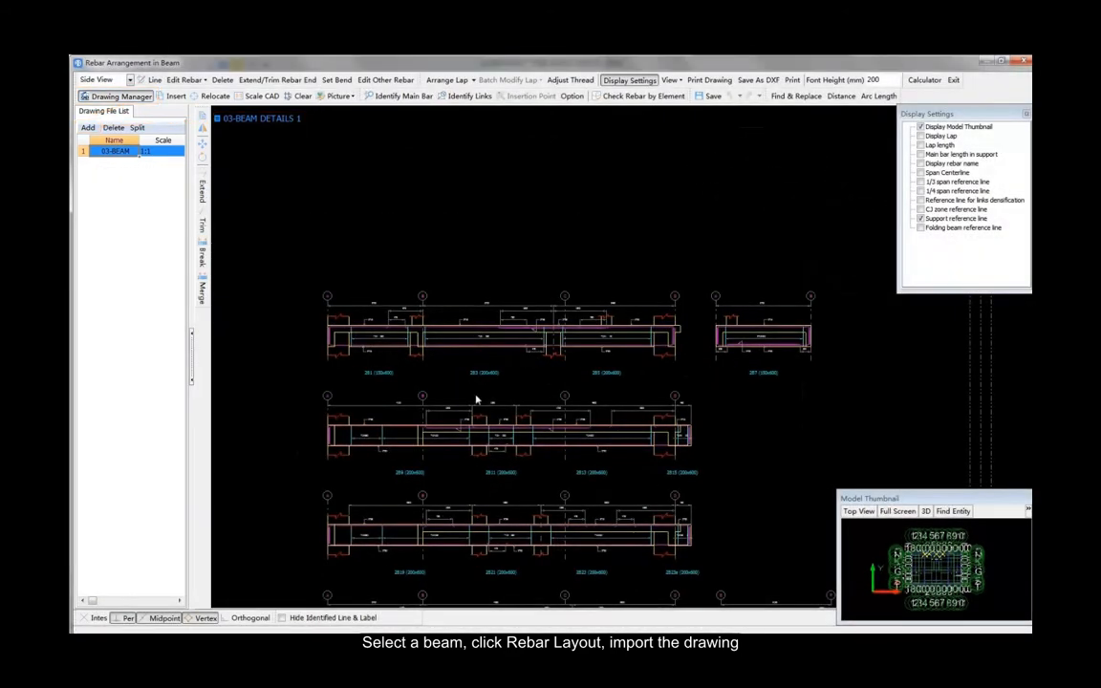
{"action": "left_click", "coordinate": [956, 513]}
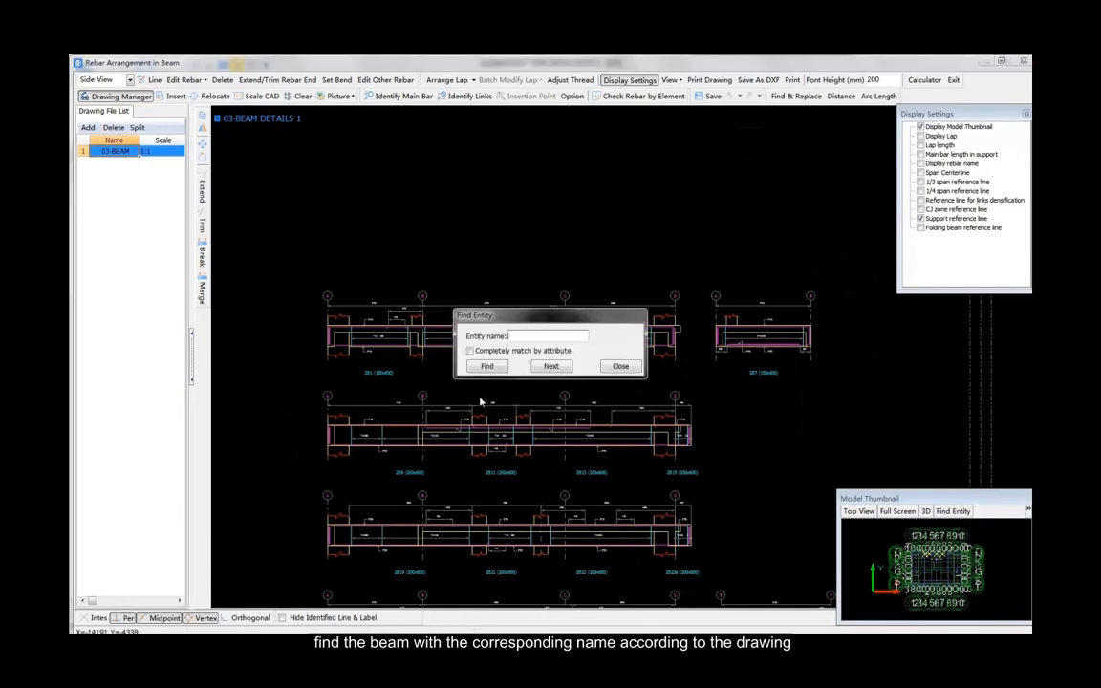
{"action": "left_click_drag", "start_coordinate": [537, 323], "coordinate": [167, 319]}
{"action": "middle_click_drag", "start_coordinate": [391, 381], "coordinate": [452, 418]}
{"action": "scroll", "coordinate": [453, 418], "scroll_direction": "up", "scroll_amount": 2}
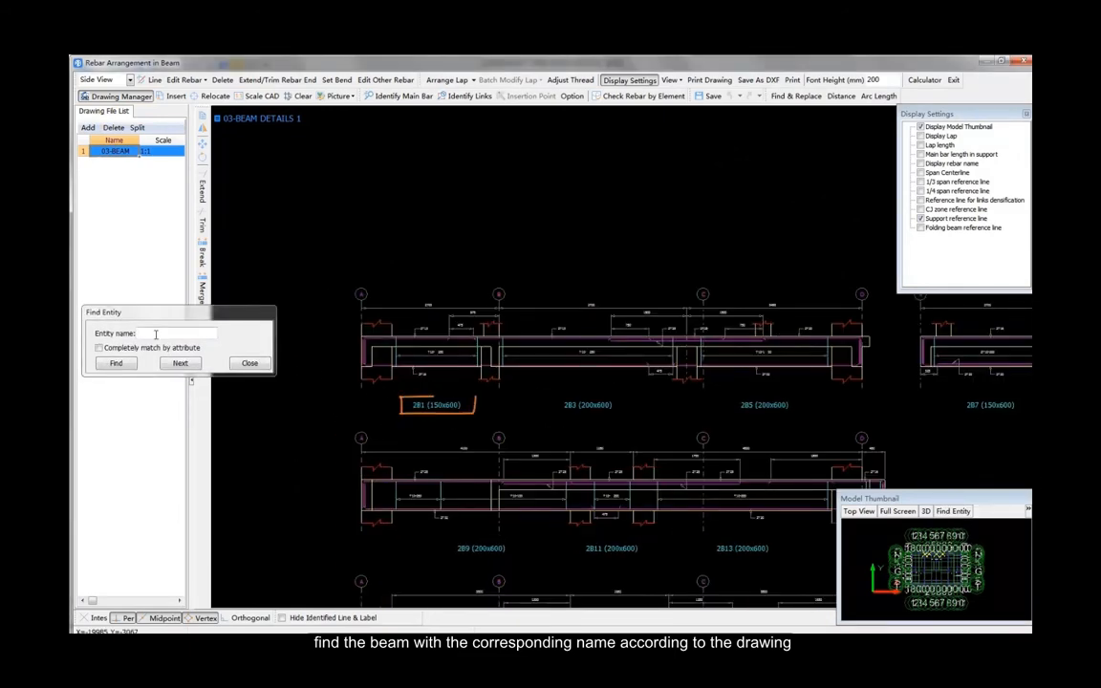
{"action": "left_click", "coordinate": [159, 334]}
{"action": "type", "text": "2B1"}
{"action": "left_click", "coordinate": [116, 364]}
{"action": "double_click", "coordinate": [126, 401]}
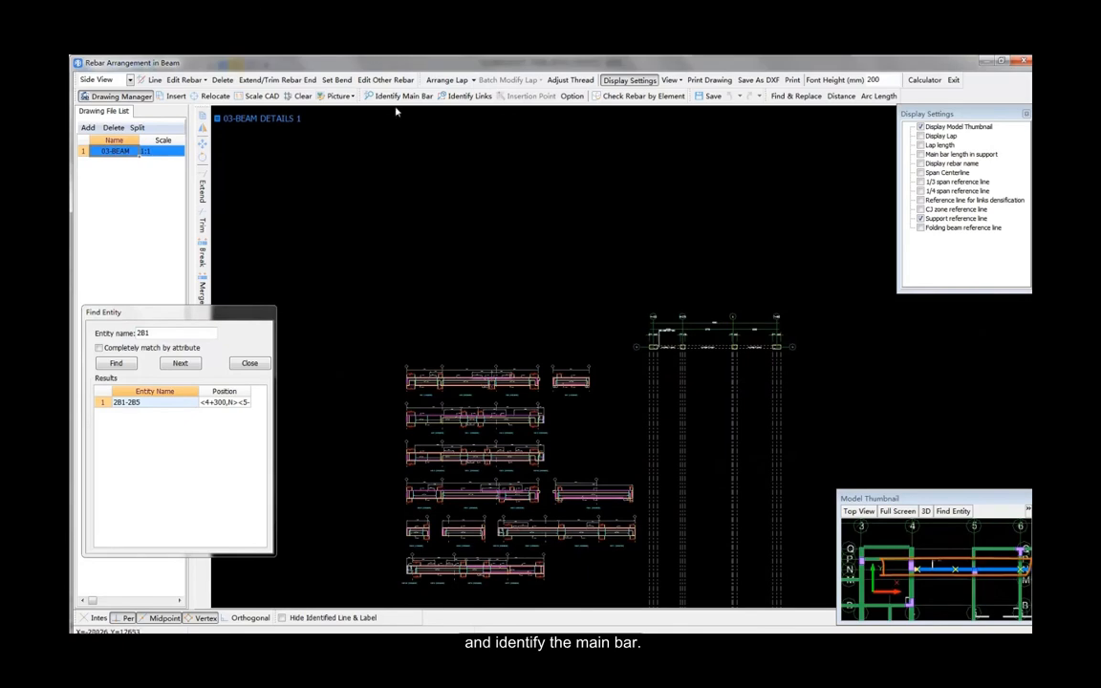
Step: Identify main bar No.1 as 2B1's 2T13 top continuous bar
{"action": "left_click", "coordinate": [399, 97]}
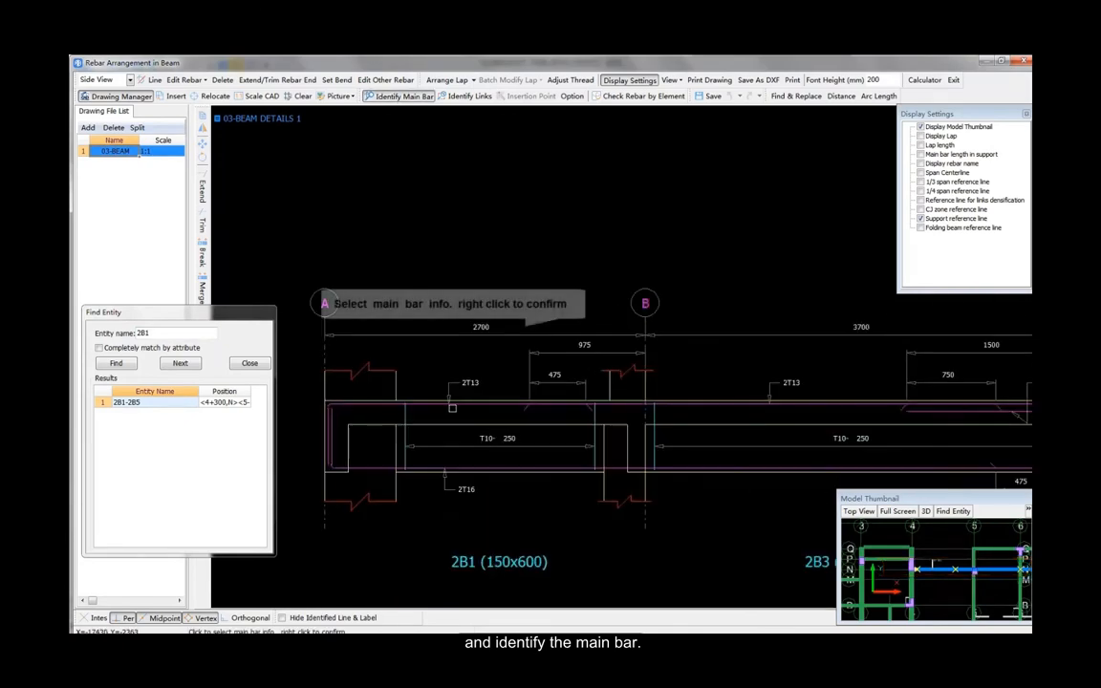
{"action": "right_click", "coordinate": [549, 346]}
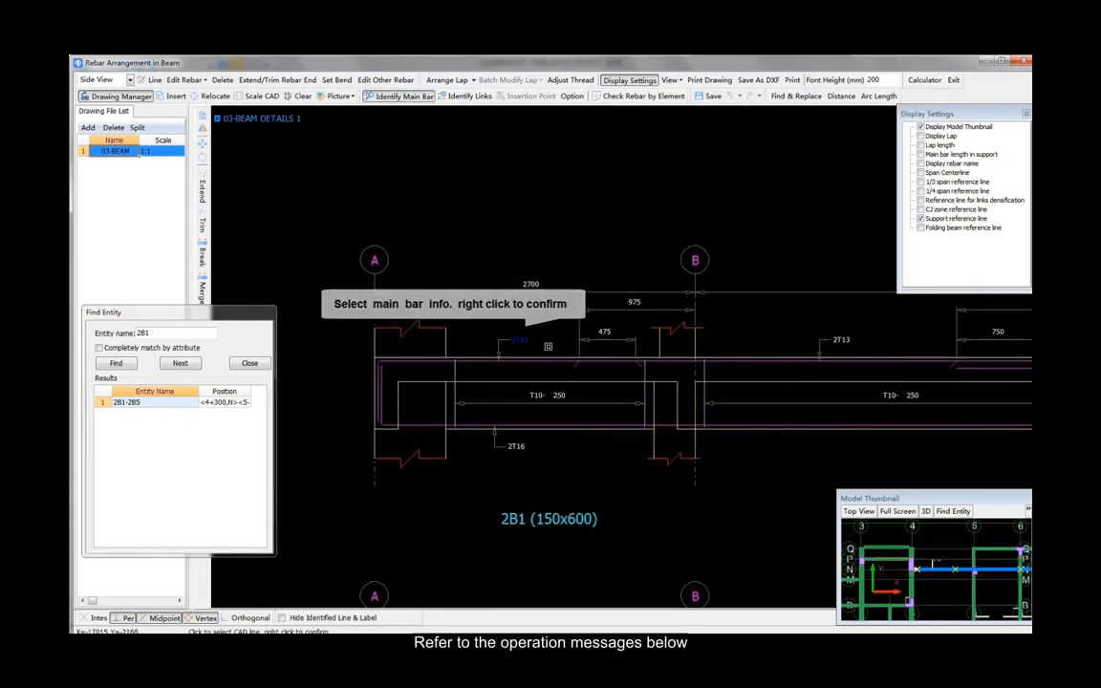
{"action": "scroll", "coordinate": [521, 371], "scroll_direction": "up", "scroll_amount": 2}
{"action": "left_click", "coordinate": [521, 360]}
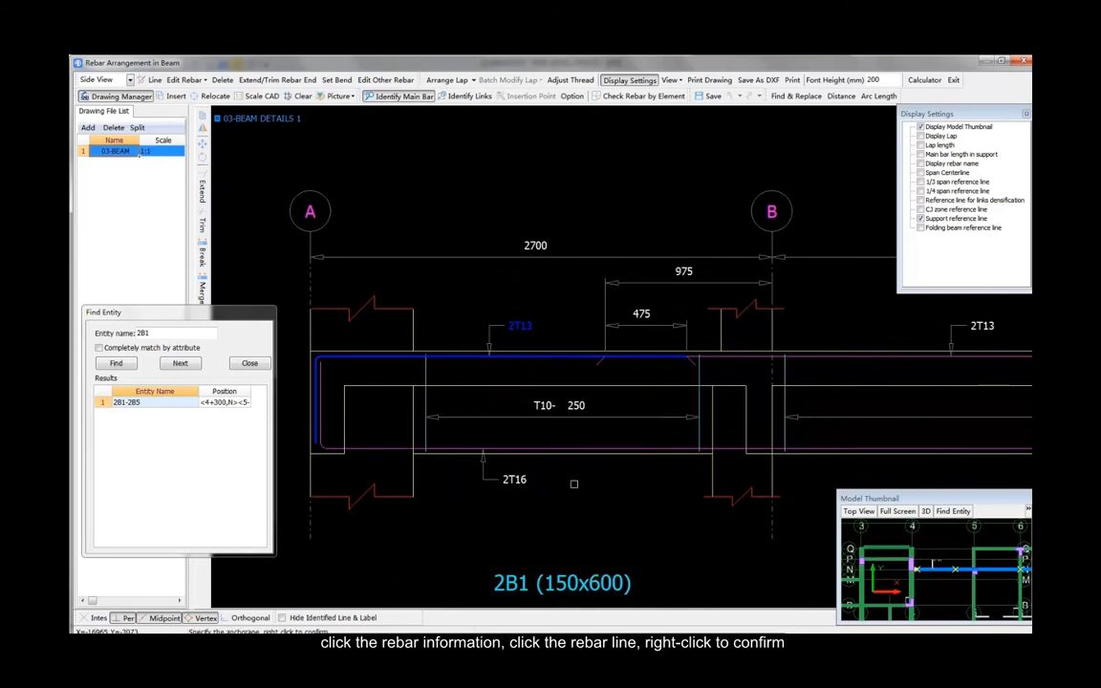
{"action": "right_click", "coordinate": [573, 484]}
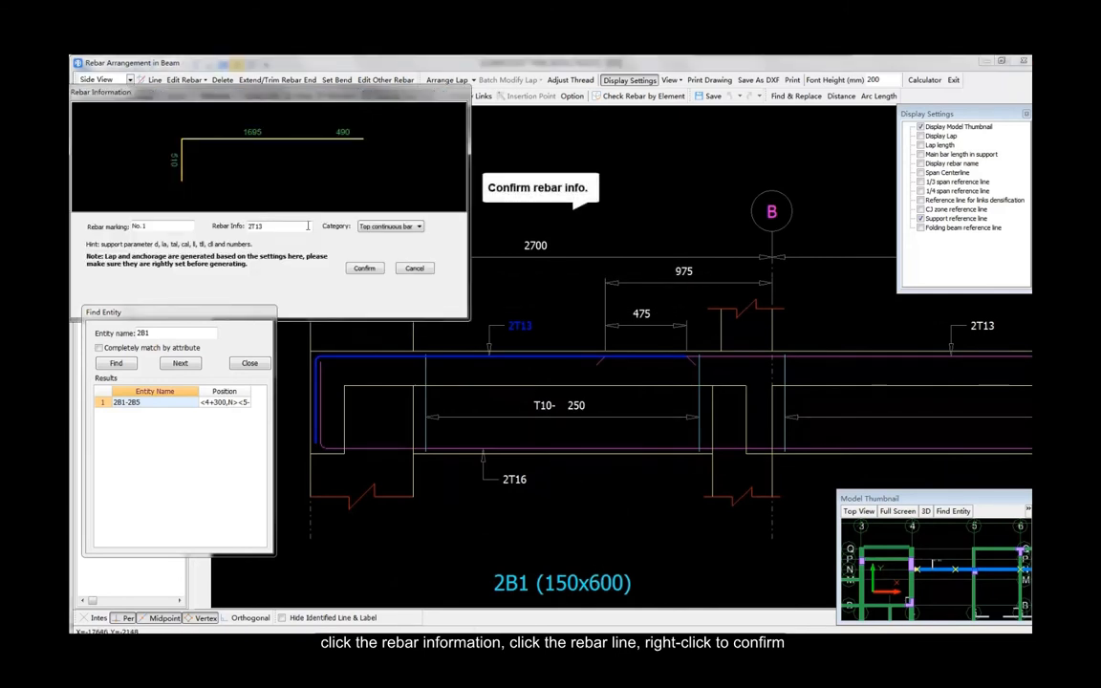
{"action": "left_click", "coordinate": [365, 268]}
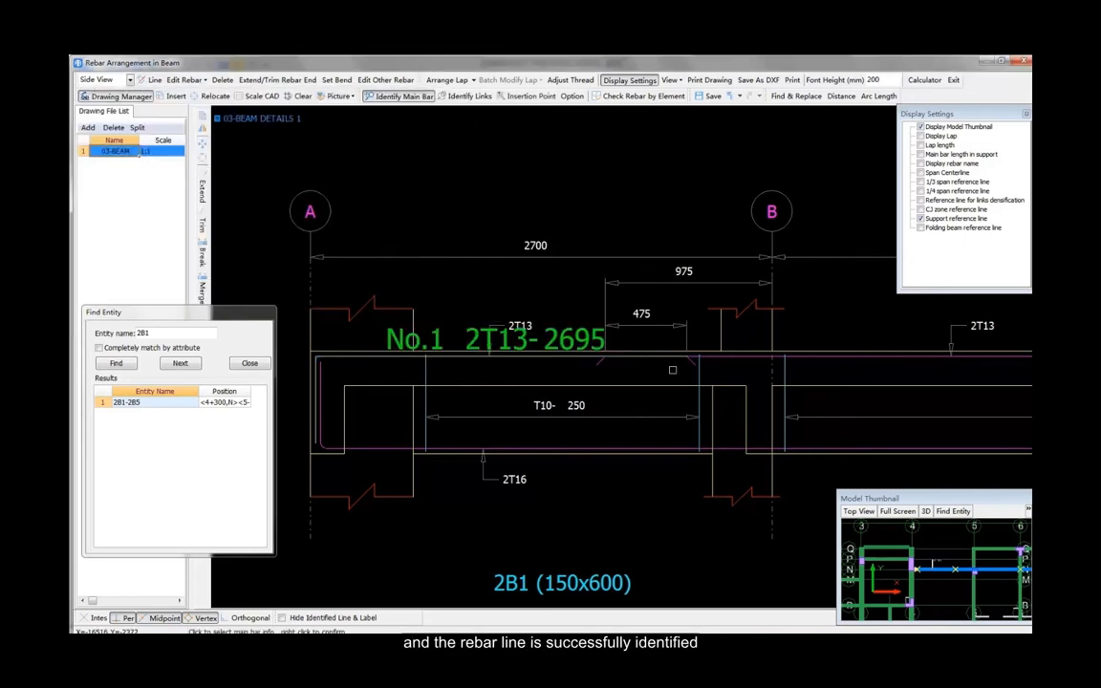
Step: Identify the following main bars, including the next span's 2T13 and the 2T32 bottom bar
{"action": "left_click", "coordinate": [781, 330]}
{"action": "left_click", "coordinate": [804, 361]}
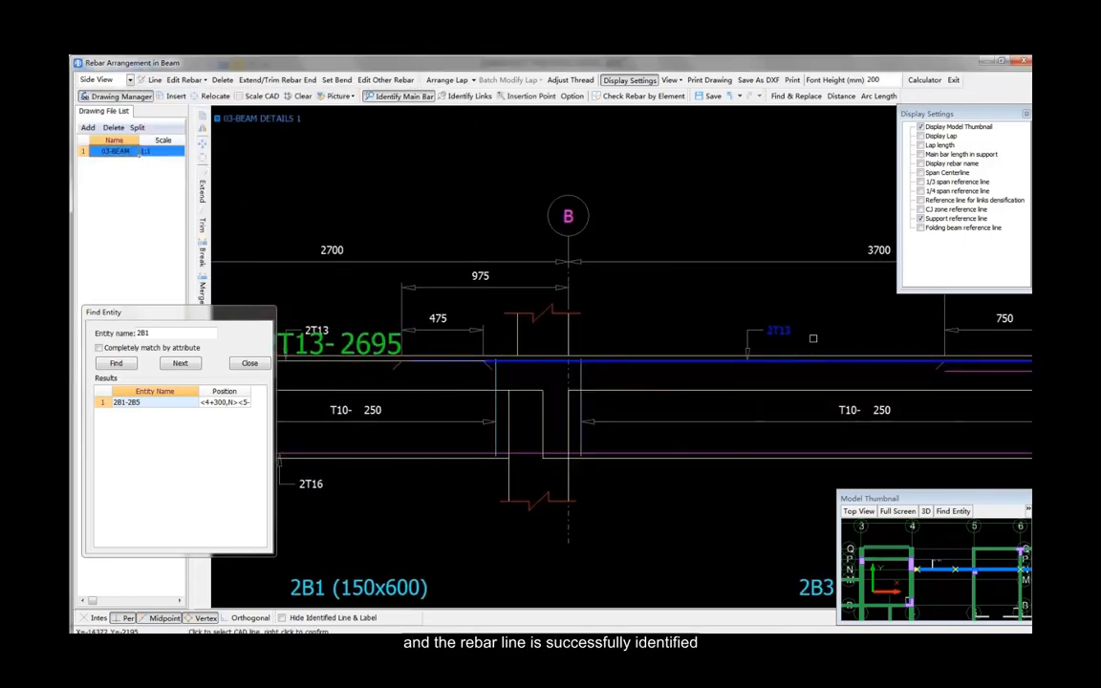
{"action": "right_click", "coordinate": [814, 340]}
{"action": "left_click", "coordinate": [776, 356]}
{"action": "left_click", "coordinate": [765, 395]}
{"action": "right_click", "coordinate": [809, 344]}
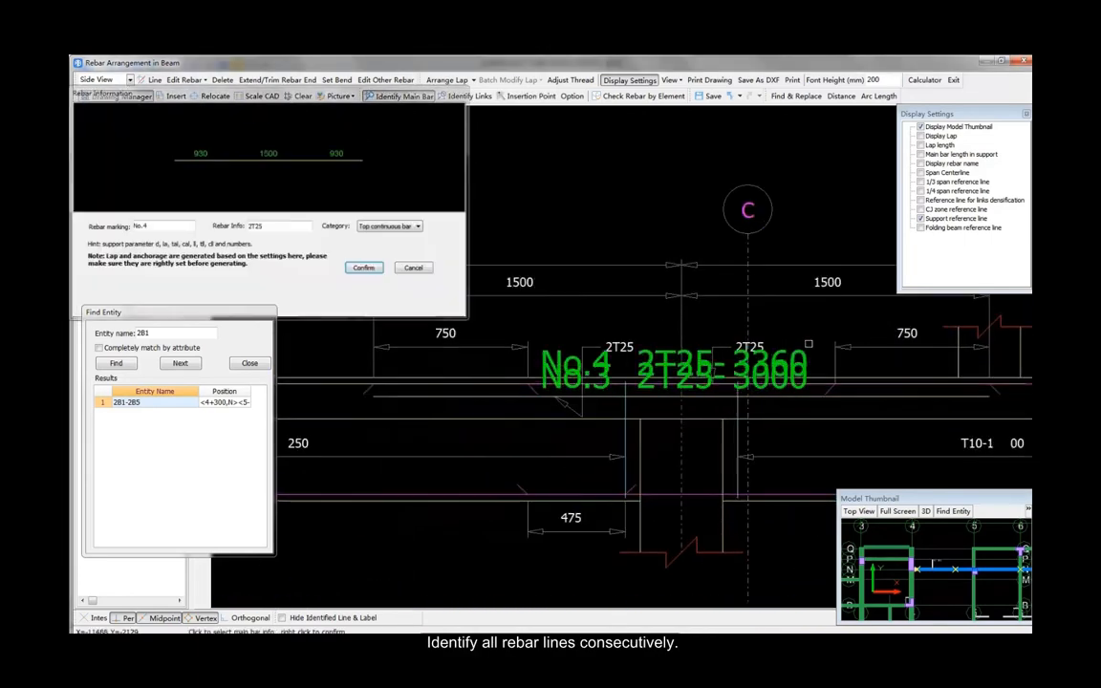
{"action": "left_click", "coordinate": [937, 345]}
{"action": "left_click", "coordinate": [943, 387]}
{"action": "left_click", "coordinate": [806, 443]}
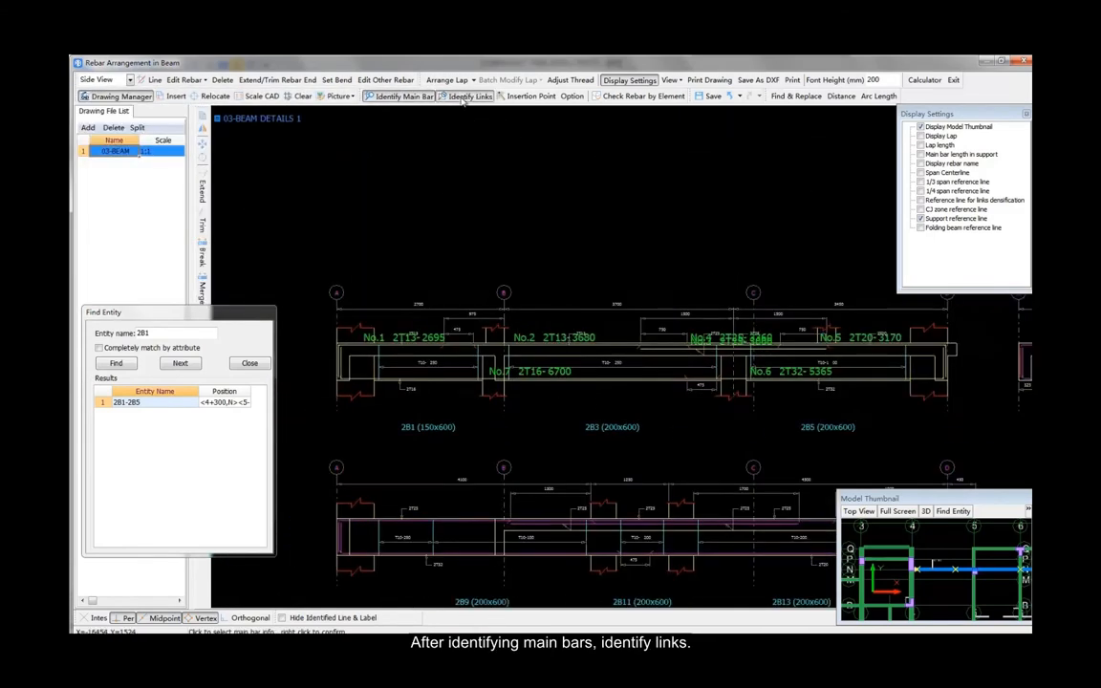
Step: Identify 2B1's links as 8T10@250 over the 150x600 section, then the third span's 26T10@100 links
{"action": "left_click", "coordinate": [466, 96]}
{"action": "scroll", "coordinate": [392, 332], "scroll_direction": "up", "scroll_amount": 5}
{"action": "left_click", "coordinate": [465, 379]}
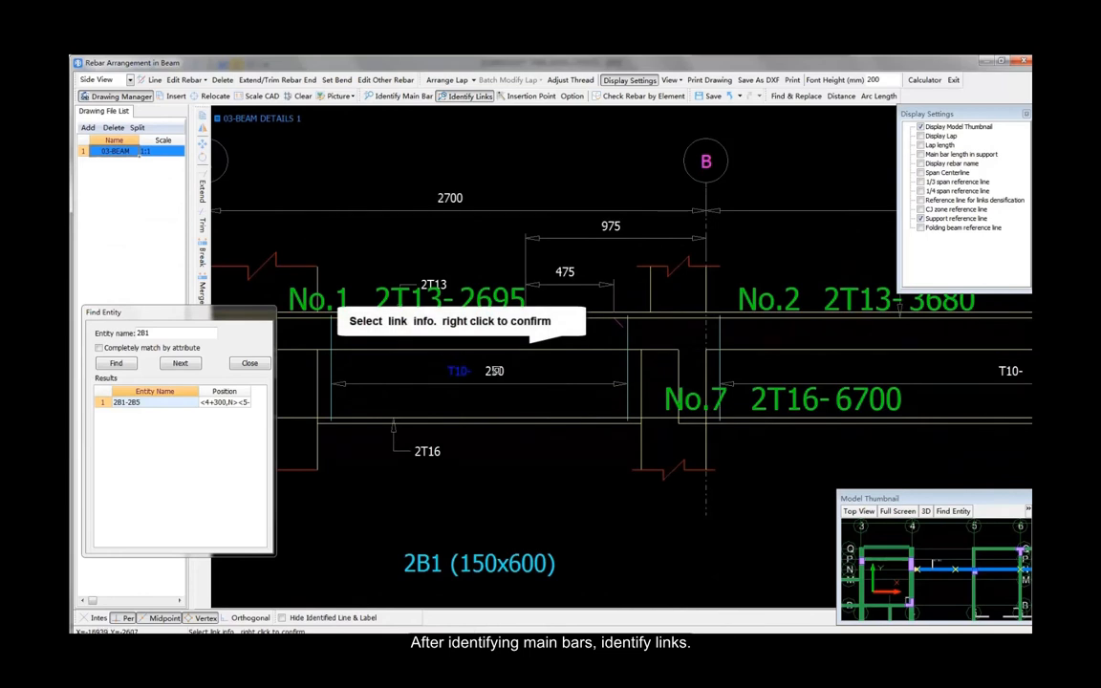
{"action": "left_click", "coordinate": [495, 376]}
{"action": "right_click", "coordinate": [555, 379]}
{"action": "left_click", "coordinate": [504, 561]}
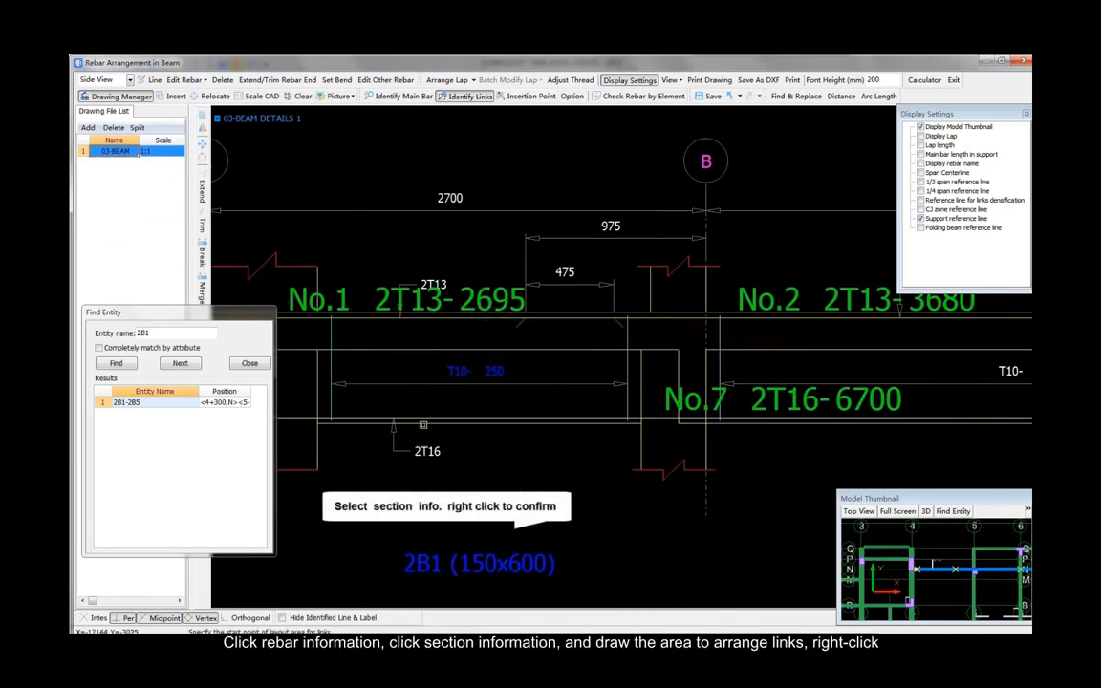
{"action": "right_click", "coordinate": [550, 395]}
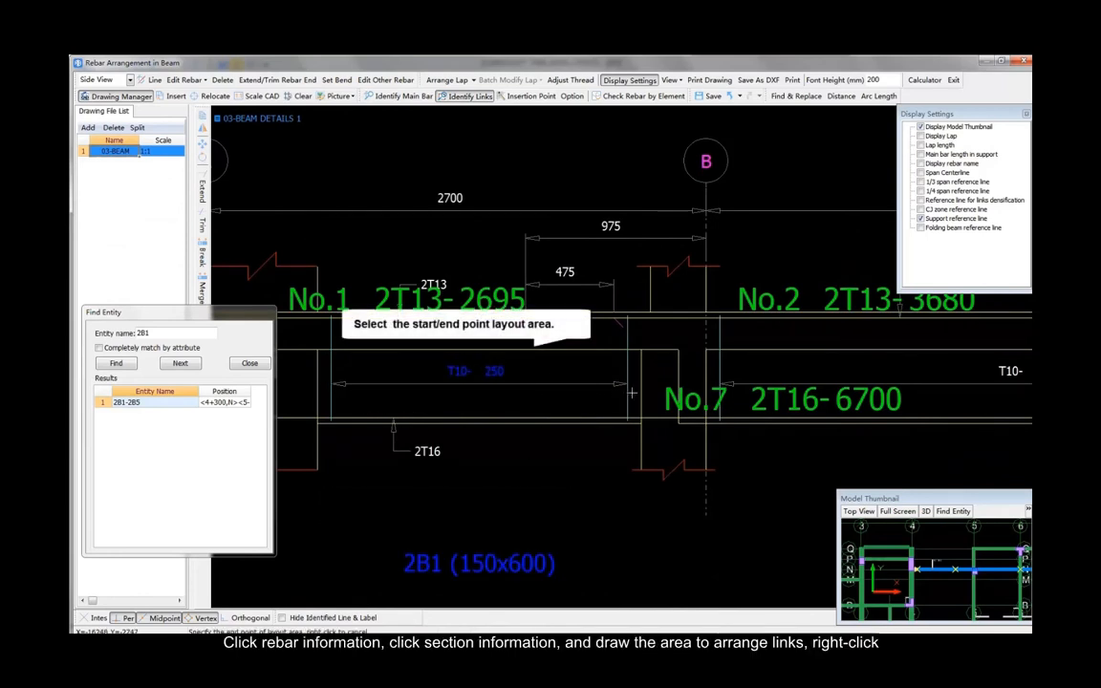
{"action": "left_click", "coordinate": [568, 350]}
{"action": "right_click", "coordinate": [568, 350]}
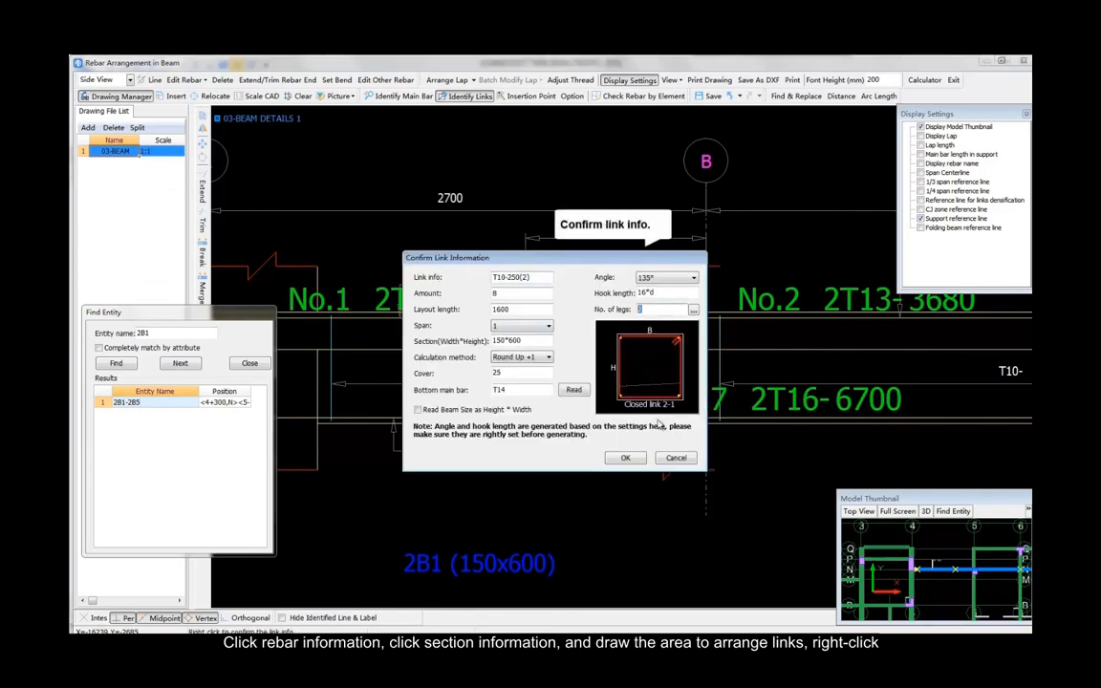
{"action": "left_click", "coordinate": [627, 458]}
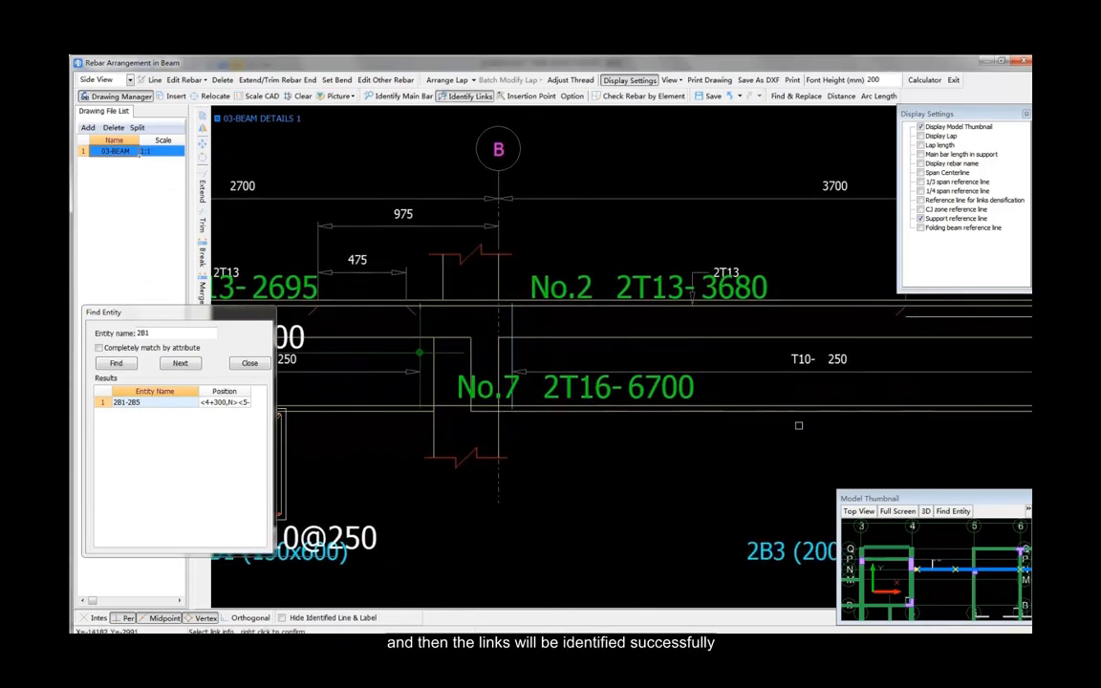
{"action": "right_click", "coordinate": [782, 383]}
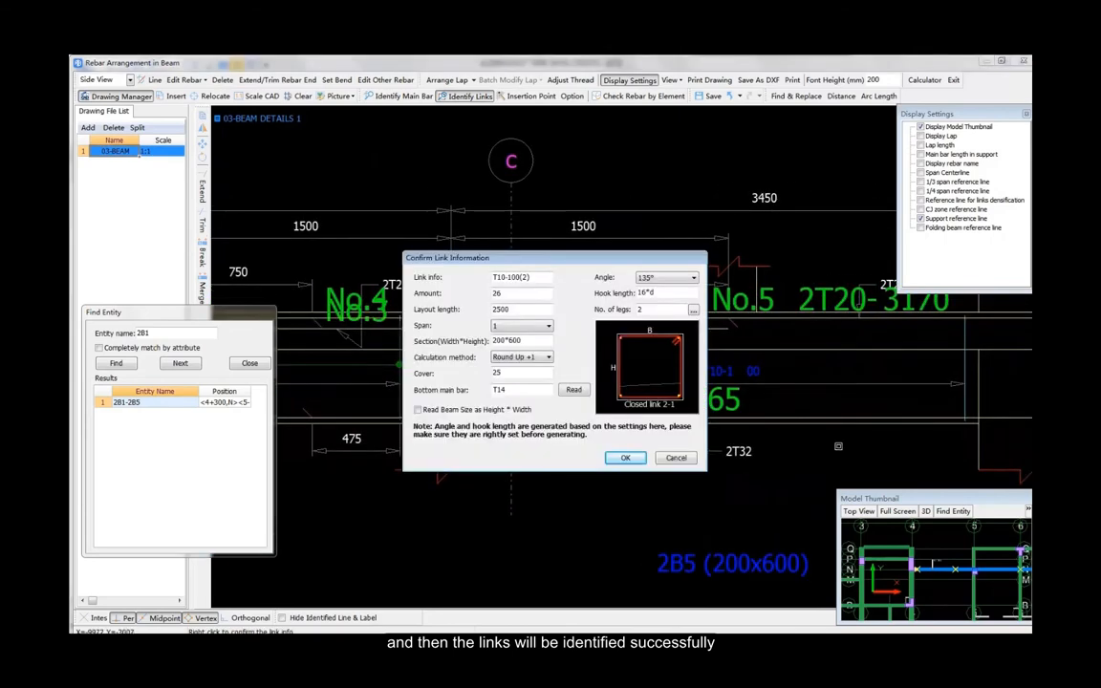
{"action": "left_click", "coordinate": [625, 457]}
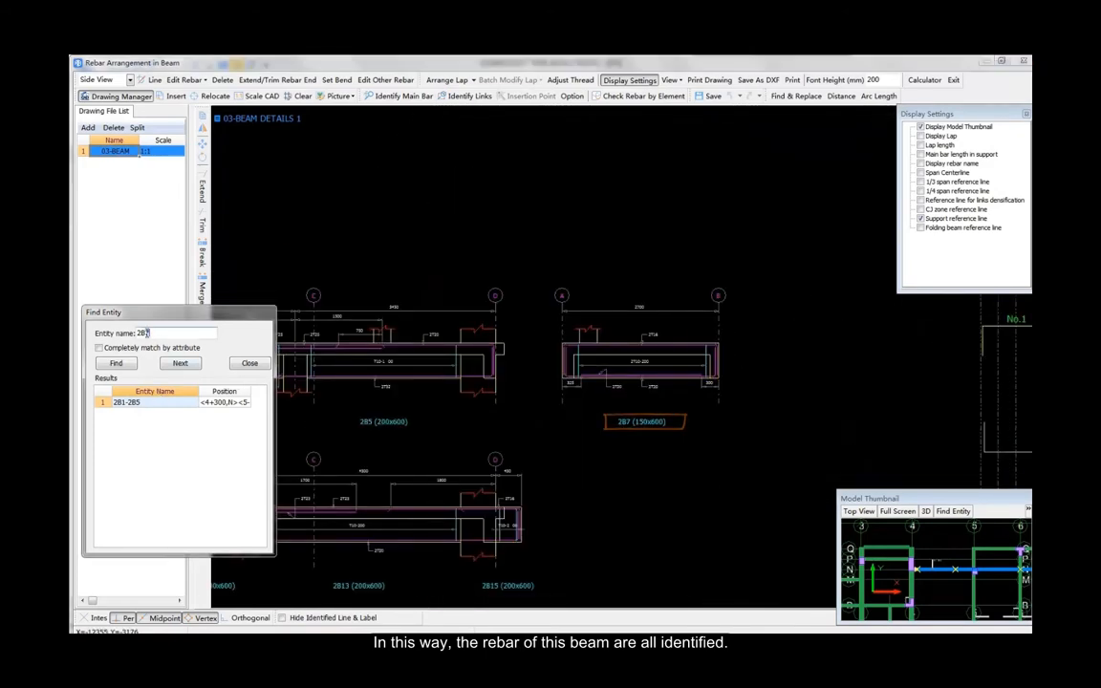
Step: Locate beam 2B7 and identify its 2T16 top and 2T20 bottom main bars
{"action": "left_click", "coordinate": [116, 363]}
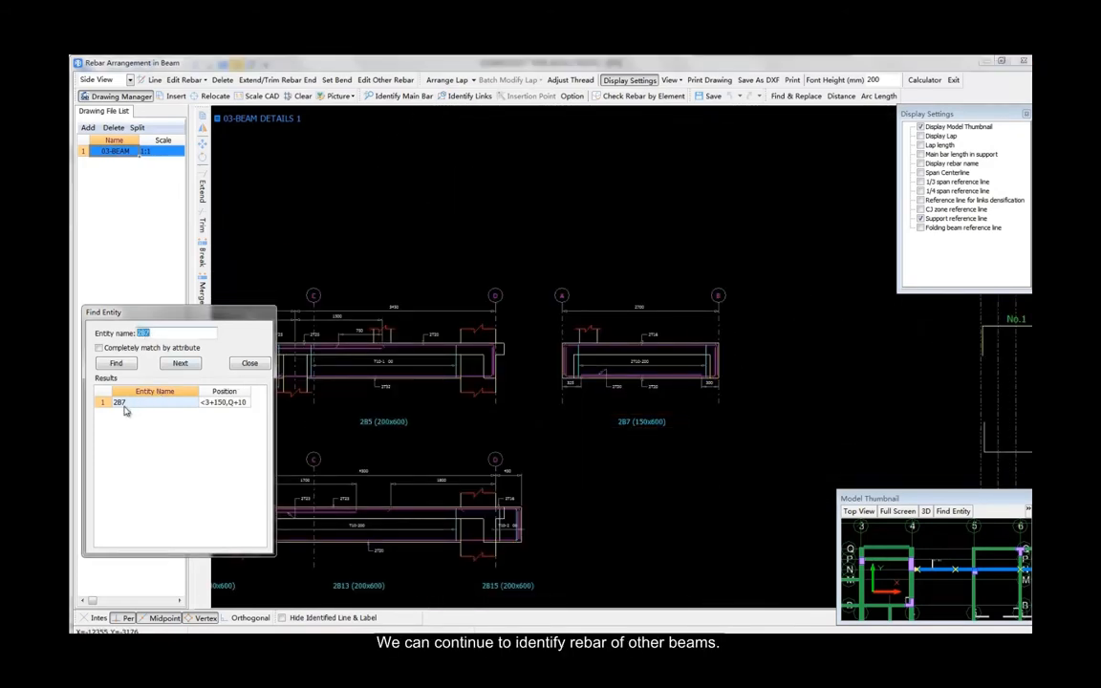
{"action": "double_click", "coordinate": [125, 405]}
{"action": "scroll", "coordinate": [666, 427], "scroll_direction": "up", "scroll_amount": 4}
{"action": "middle_click_drag", "start_coordinate": [667, 427], "coordinate": [645, 463]}
{"action": "left_click", "coordinate": [403, 95]}
{"action": "left_click", "coordinate": [649, 298]}
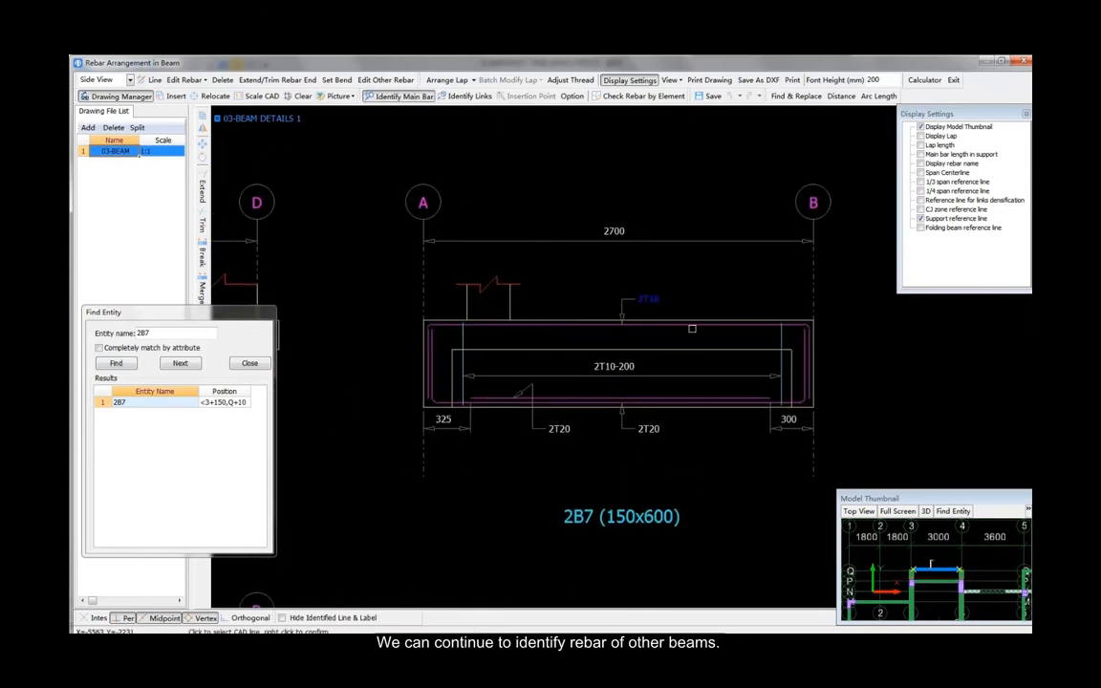
{"action": "left_click", "coordinate": [691, 325]}
{"action": "left_click", "coordinate": [650, 429]}
{"action": "scroll", "coordinate": [645, 406], "scroll_direction": "up", "scroll_amount": 3}
Step: Identify 2B7's 2T10-200 links on the 150x600 section and exit the beam rebar arrangement
{"action": "left_click", "coordinate": [366, 268]}
{"action": "left_click", "coordinate": [470, 95]}
{"action": "left_click", "coordinate": [651, 593]}
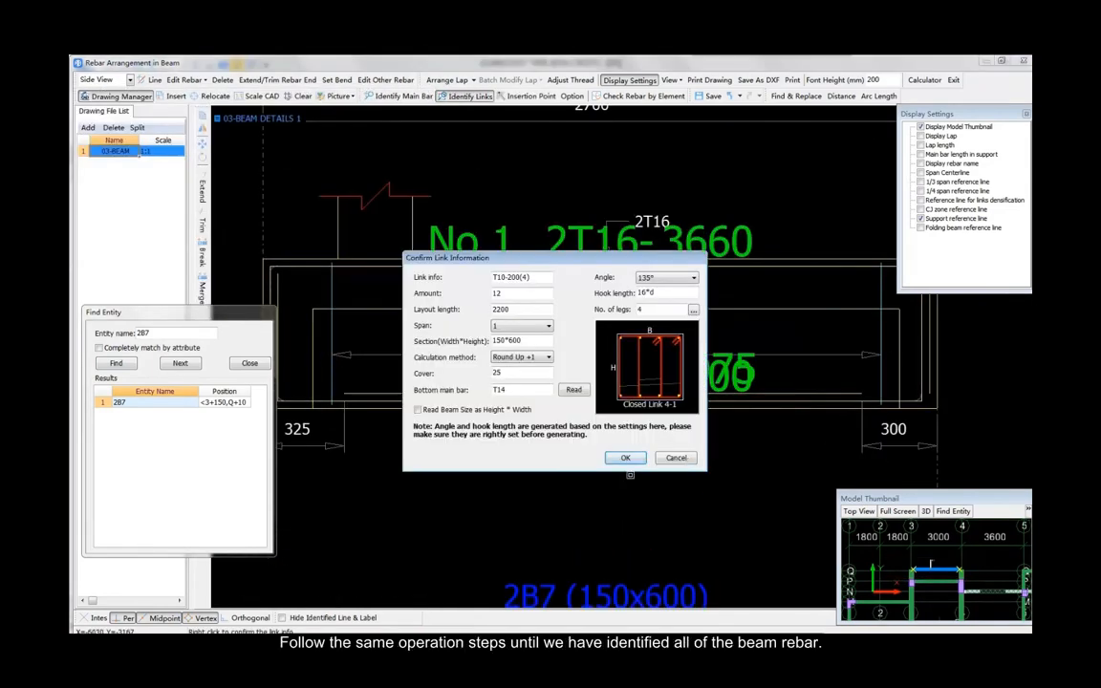
{"action": "left_click", "coordinate": [956, 80]}
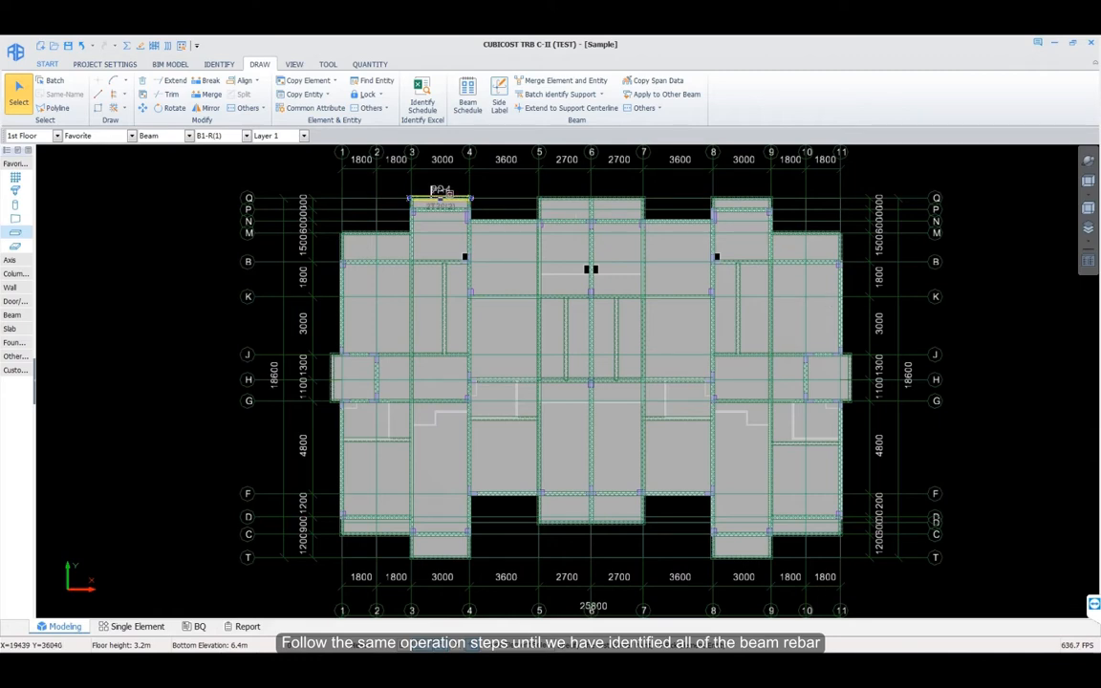
Step: Select the top beam between axes 2 and 3 and step through its rebar rows
{"action": "left_click", "coordinate": [434, 201]}
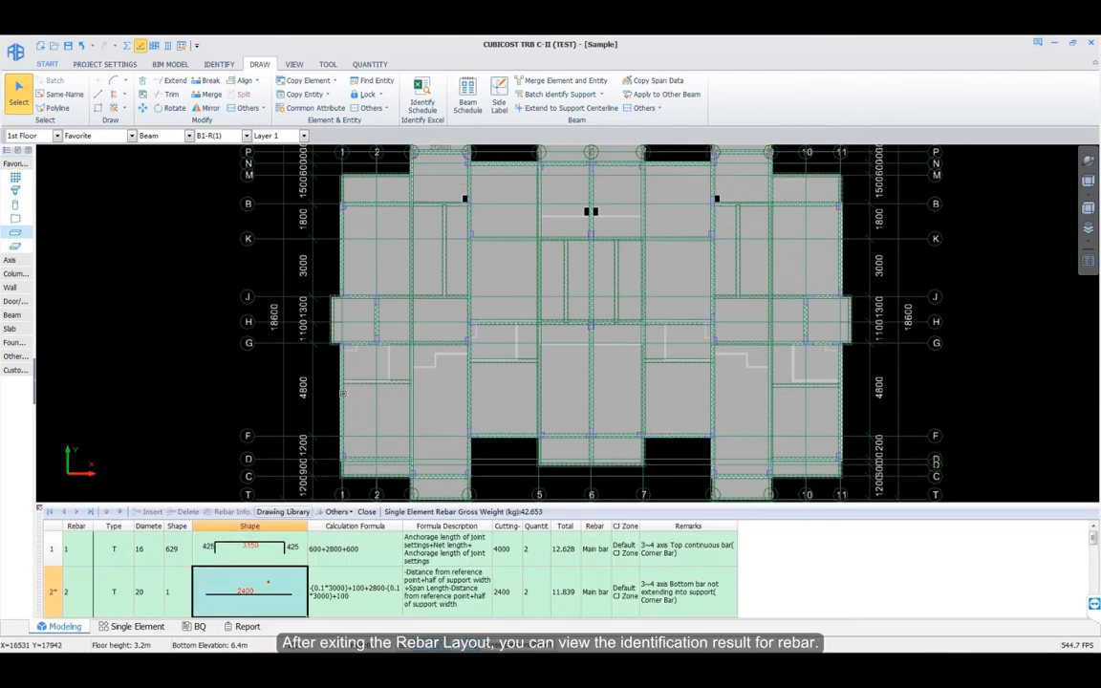
{"action": "key", "text": "Down"}
{"action": "key", "text": "Down"}
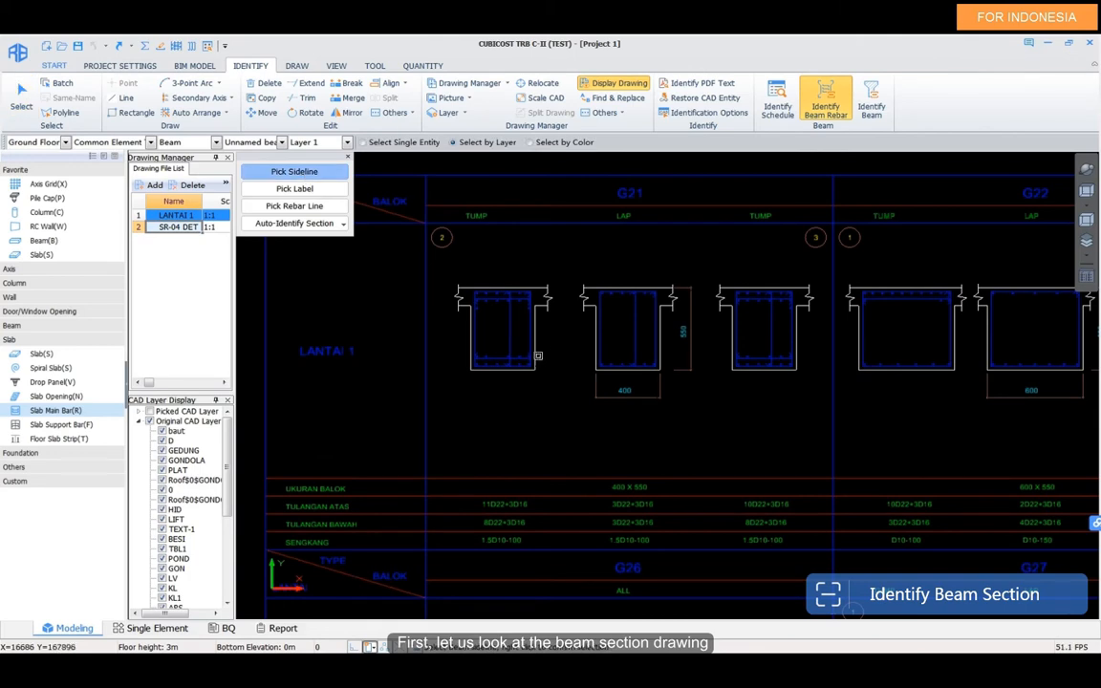
Step: Pick the section sidelines, labels and rebar lines, then auto-identify the sections into the beam schedule
{"action": "left_click", "coordinate": [537, 356]}
{"action": "right_click", "coordinate": [558, 341]}
{"action": "left_click", "coordinate": [295, 189]}
{"action": "left_click", "coordinate": [623, 216]}
{"action": "right_click", "coordinate": [589, 246]}
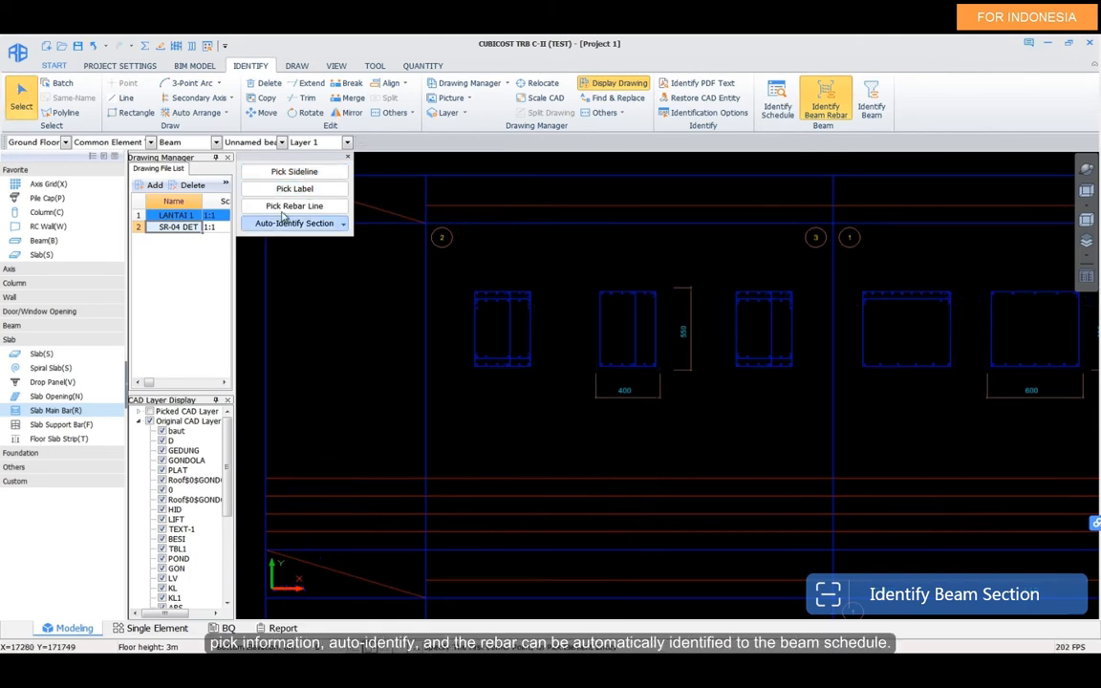
{"action": "left_click", "coordinate": [285, 207]}
{"action": "left_click", "coordinate": [484, 296]}
{"action": "right_click", "coordinate": [470, 286]}
{"action": "left_click", "coordinate": [315, 224]}
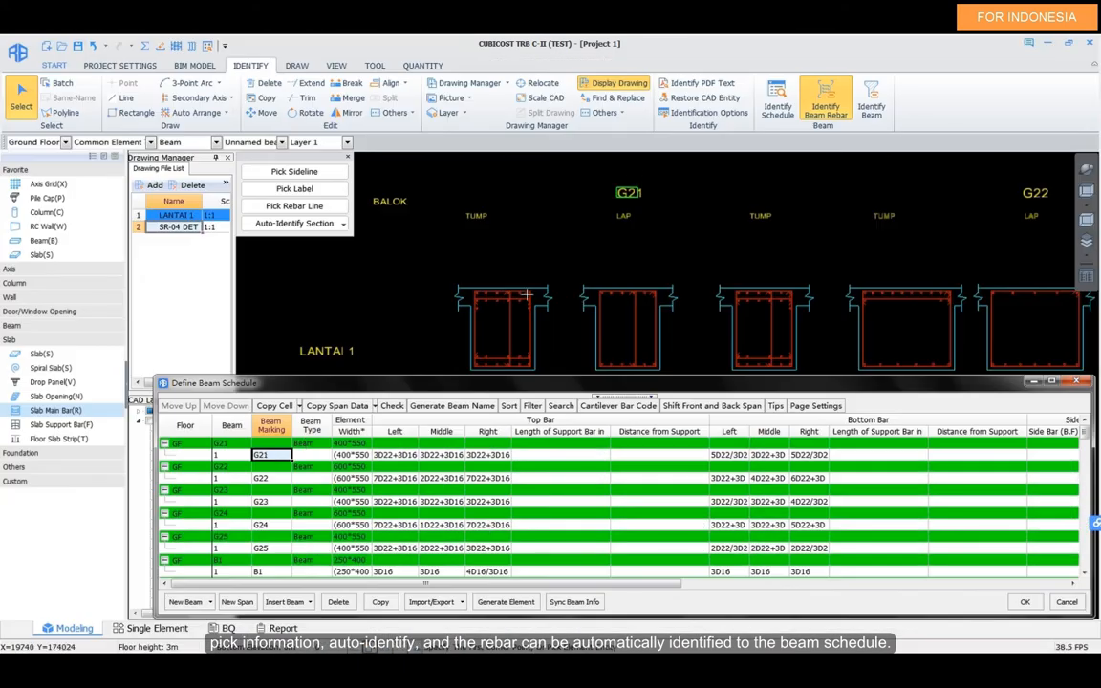
Step: Check G21's top left, top middle 3D22+3D16 and bottom middle entries against their drawing labels
{"action": "left_click", "coordinate": [351, 456]}
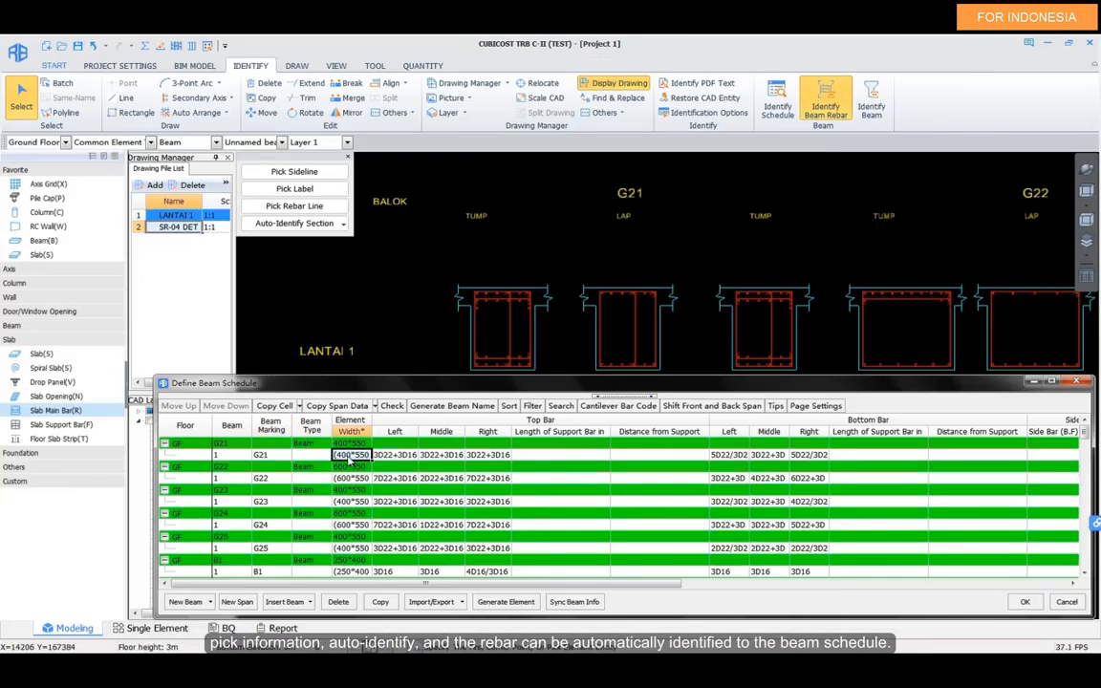
{"action": "left_click", "coordinate": [395, 455]}
{"action": "left_click", "coordinate": [441, 455]}
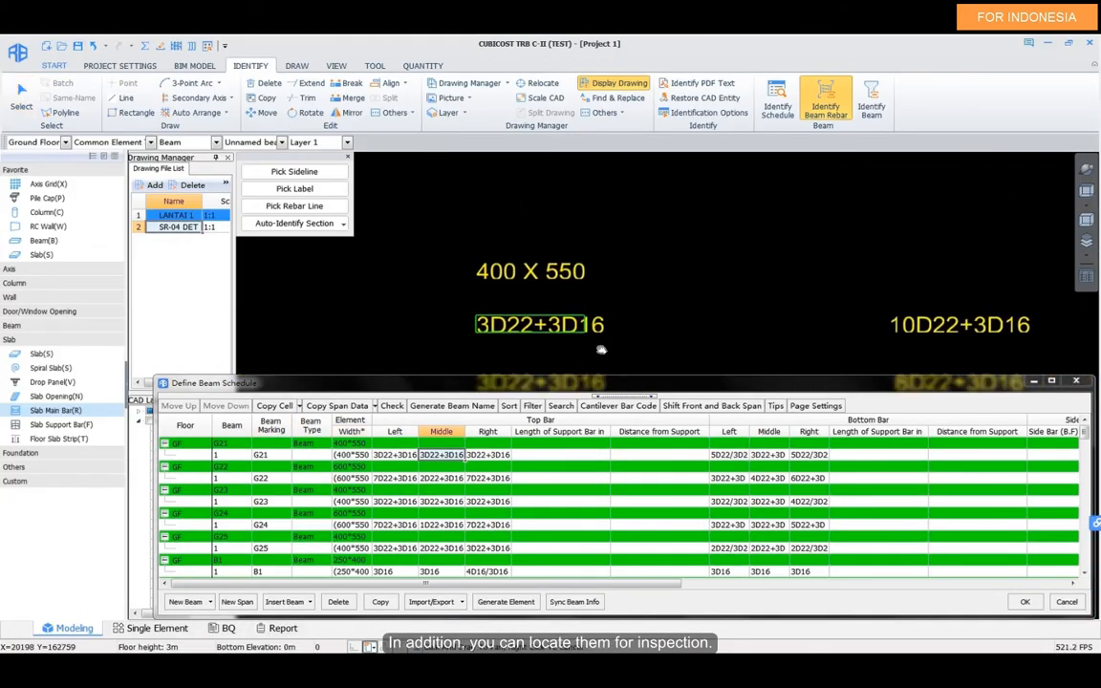
{"action": "left_click", "coordinate": [770, 455]}
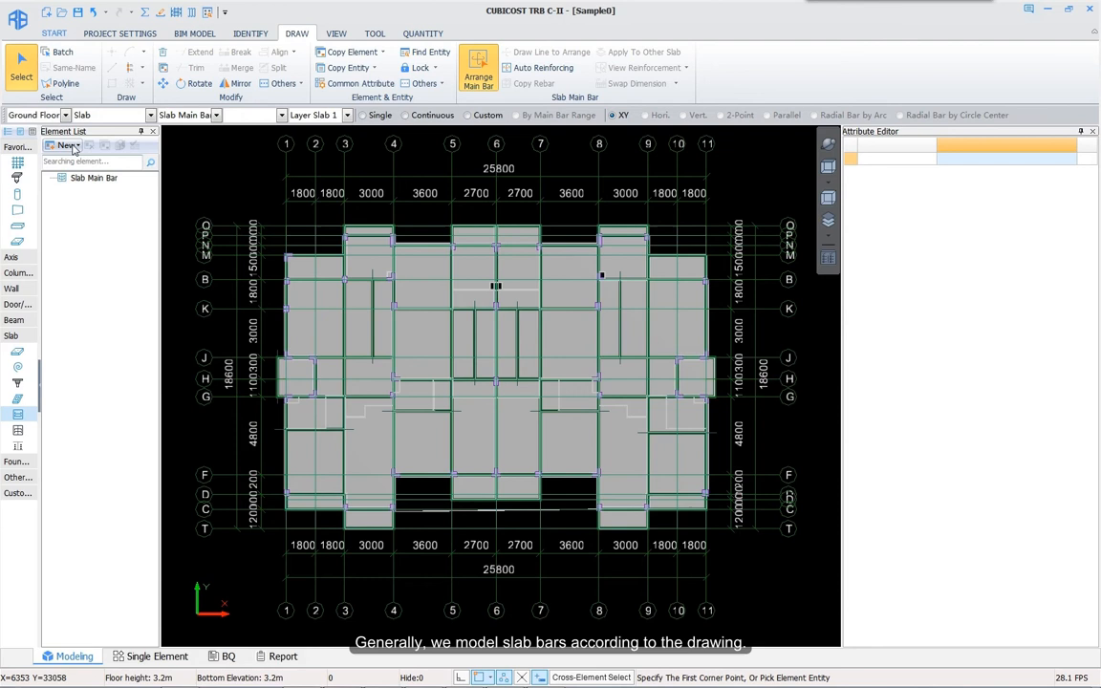
Step: Add slab main bar SMBar-2 with rebar info T10@200 and category Top Bar
{"action": "left_click", "coordinate": [70, 145]}
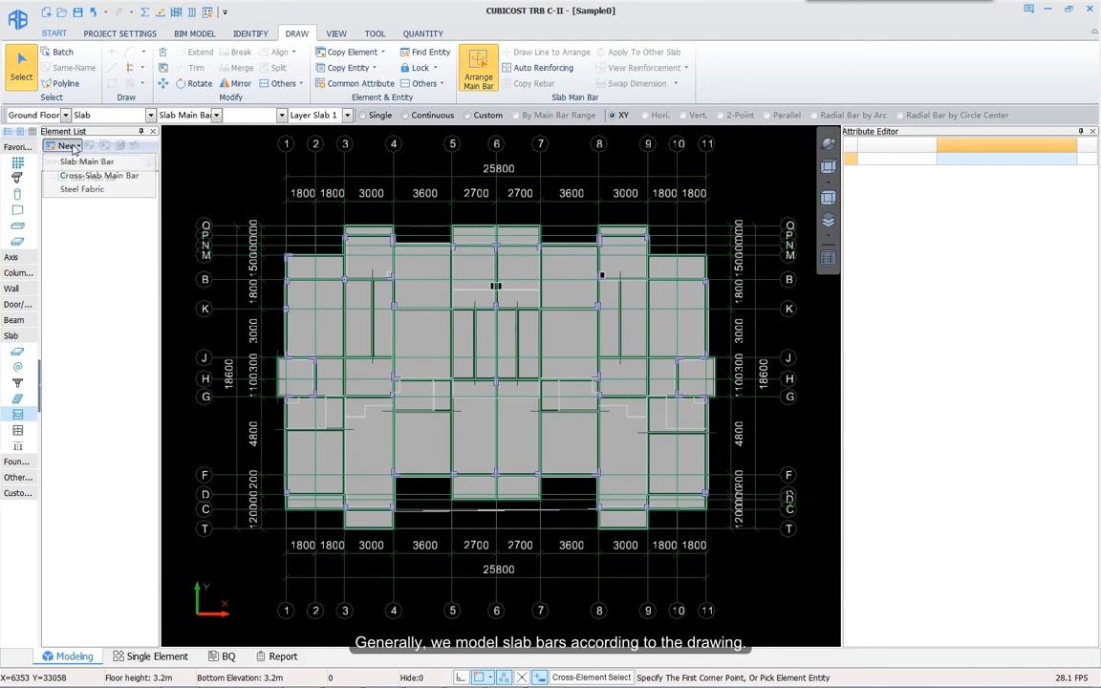
{"action": "left_click", "coordinate": [77, 162]}
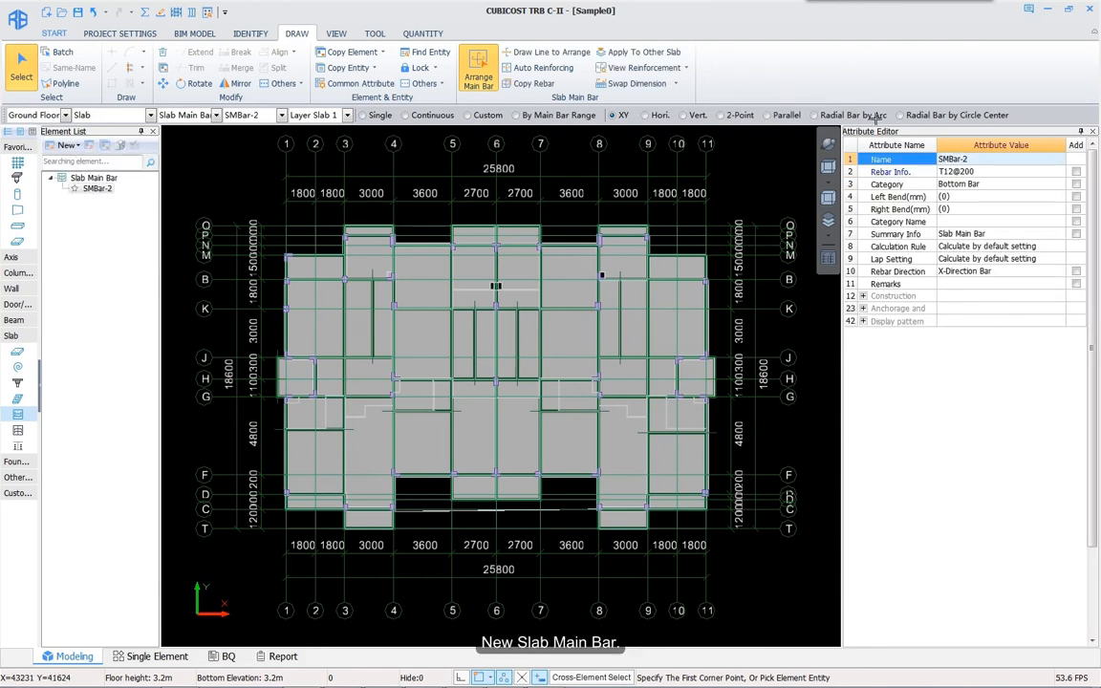
{"action": "left_click", "coordinate": [986, 171]}
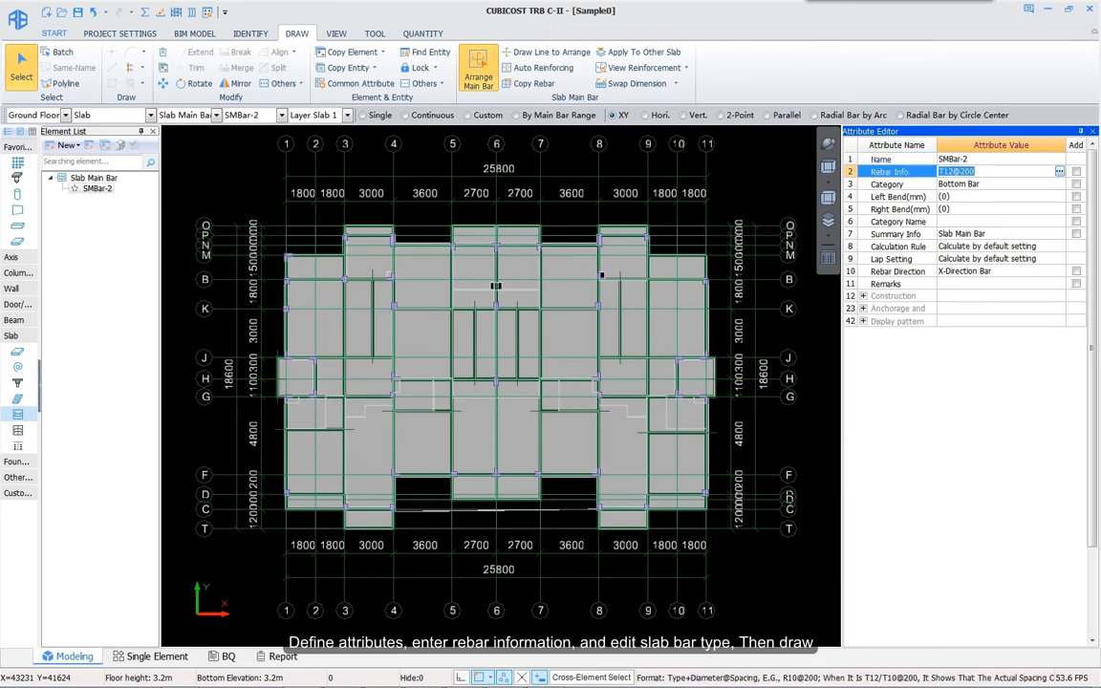
{"action": "type", "text": "t10-200"}
{"action": "key", "text": "Return"}
{"action": "left_click", "coordinate": [1070, 187]}
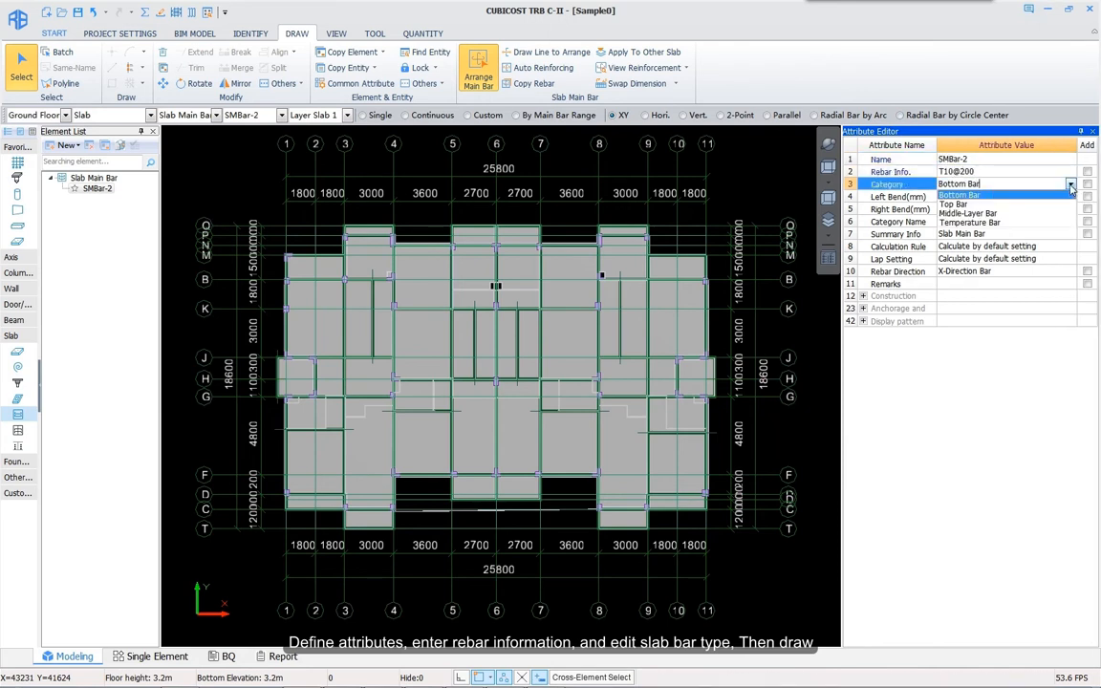
{"action": "left_click", "coordinate": [973, 204]}
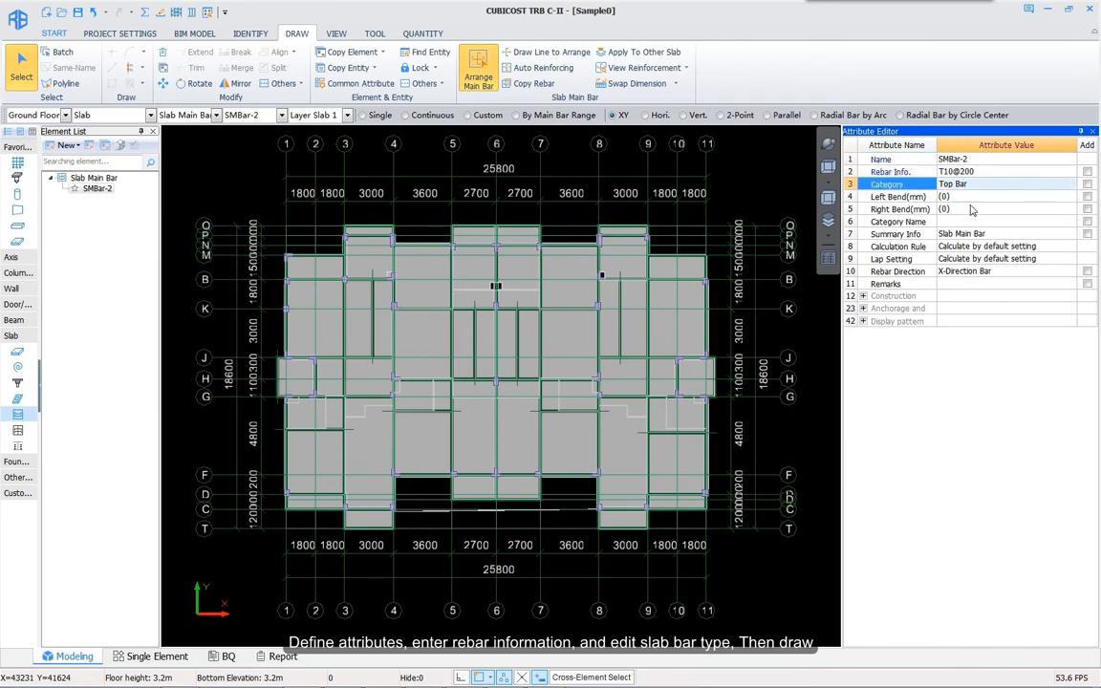
Step: Arrange main bars in single slabs horizontally and vertically, then across the slab at grid 3-4/M-Q
{"action": "left_click", "coordinate": [480, 72]}
{"action": "left_click", "coordinate": [363, 116]}
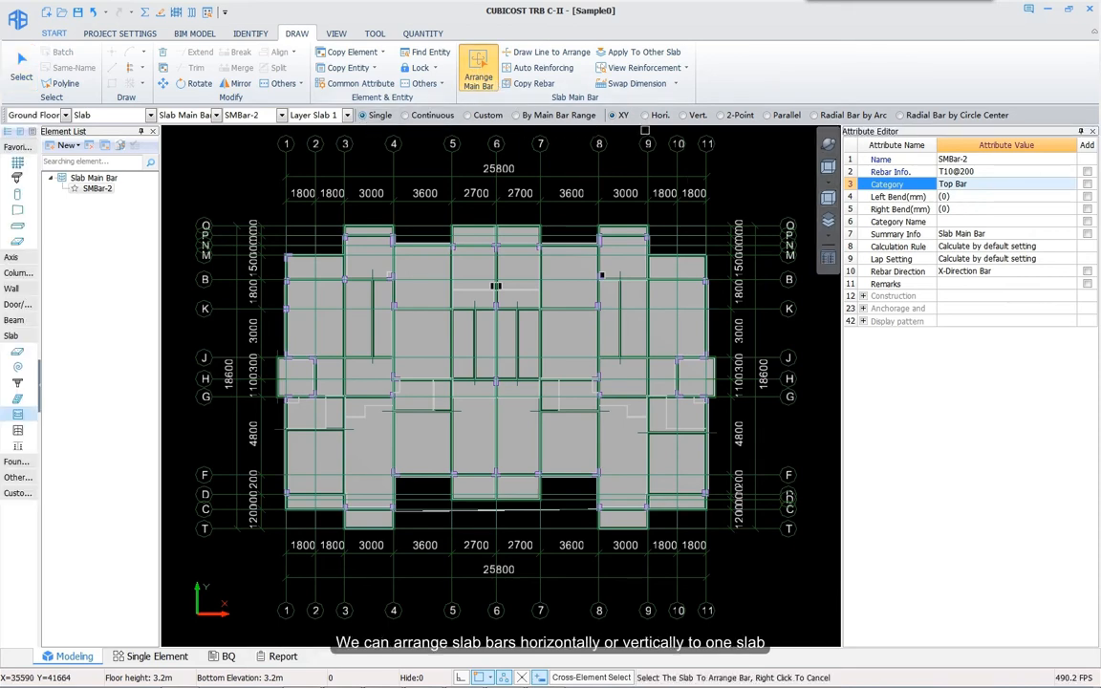
{"action": "left_click", "coordinate": [646, 115]}
{"action": "scroll", "coordinate": [315, 260], "scroll_direction": "up", "scroll_amount": 2}
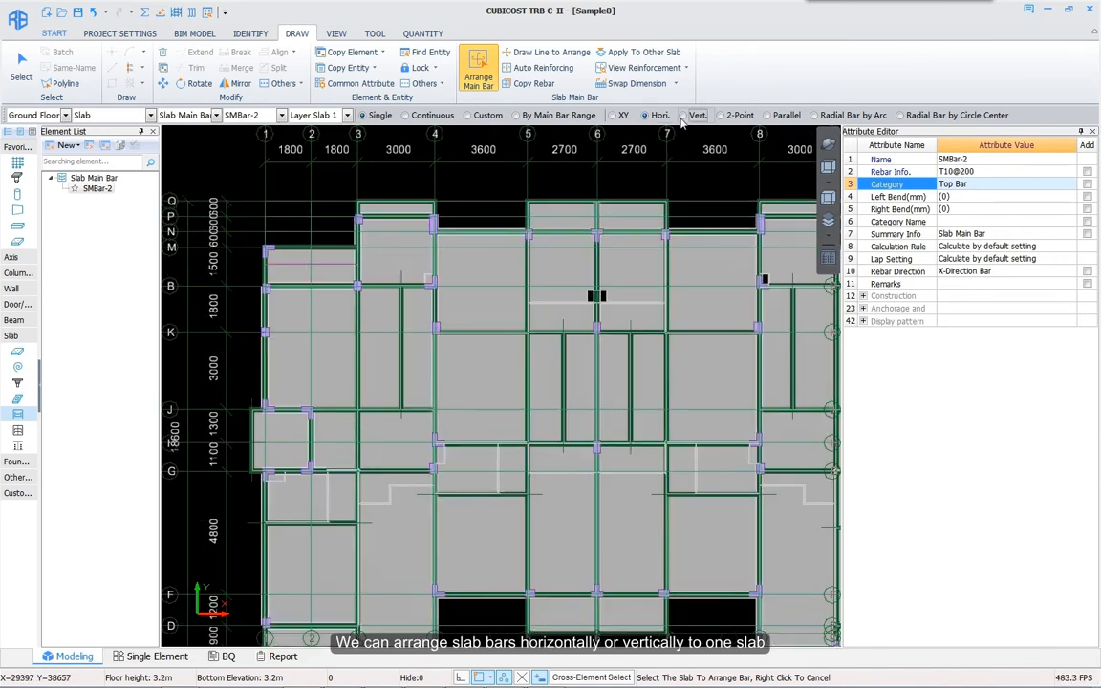
{"action": "left_click", "coordinate": [334, 264]}
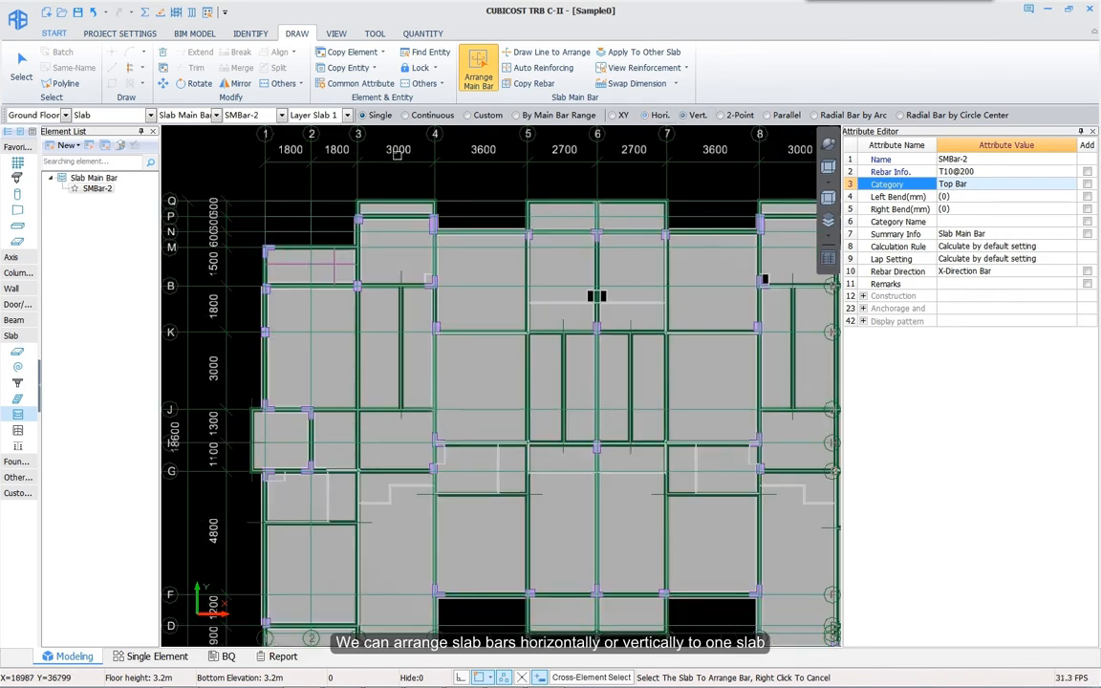
{"action": "left_click", "coordinate": [409, 115]}
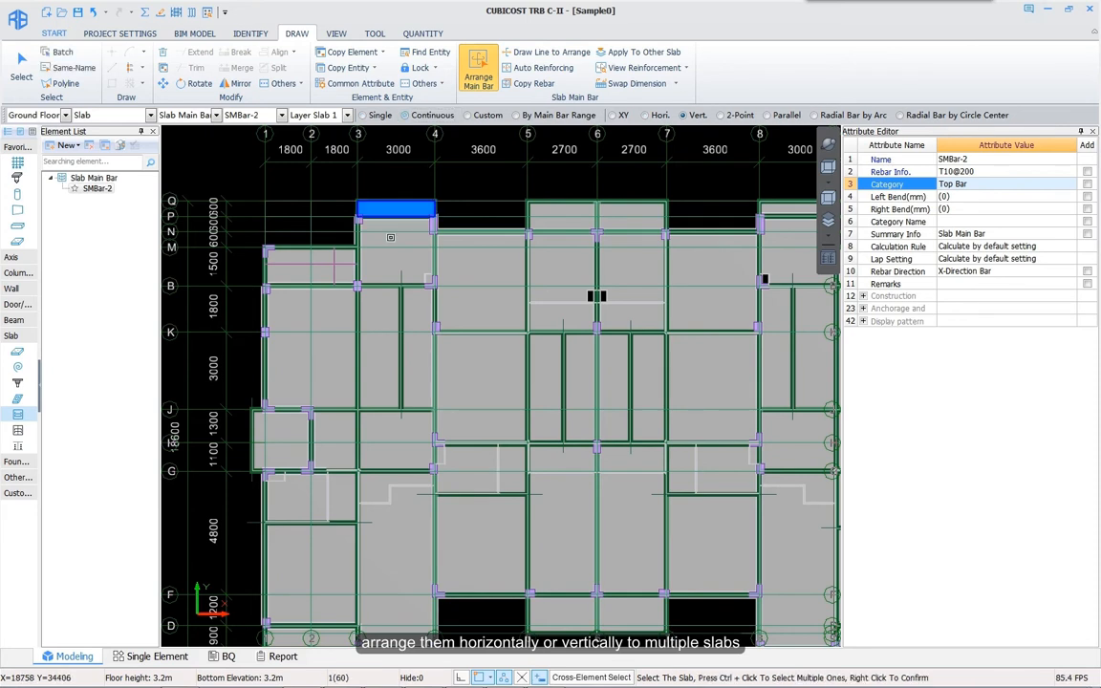
{"action": "left_click", "coordinate": [390, 237]}
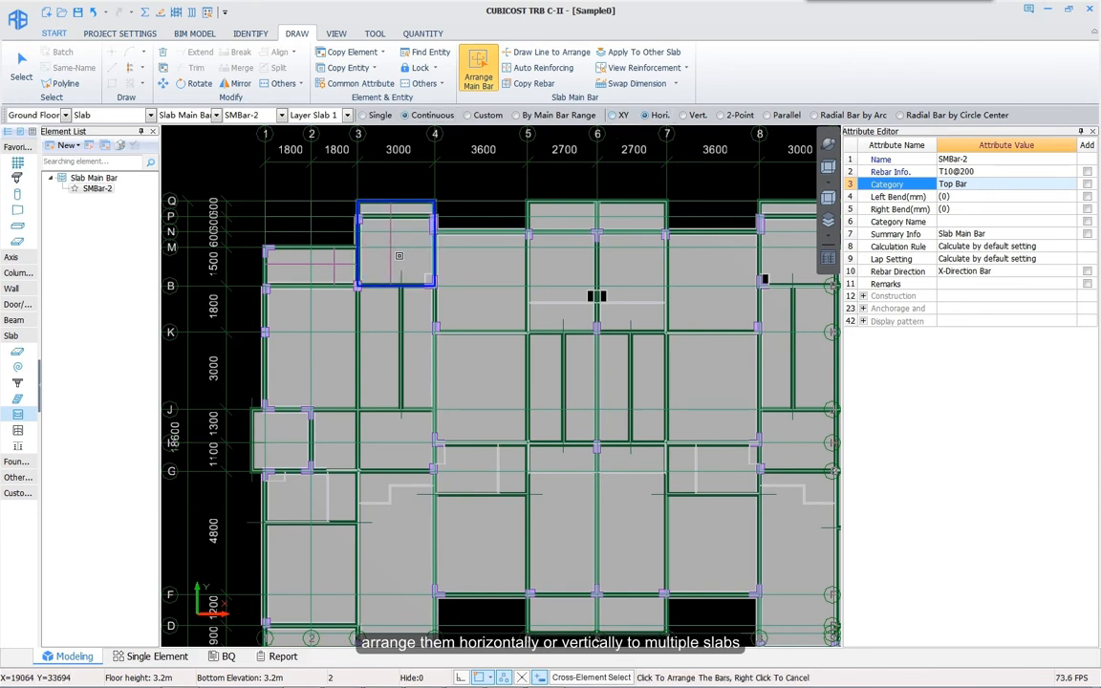
Step: Arrange main bars in a custom range outlined from grid 2/B to 2/K
{"action": "left_click", "coordinate": [468, 114]}
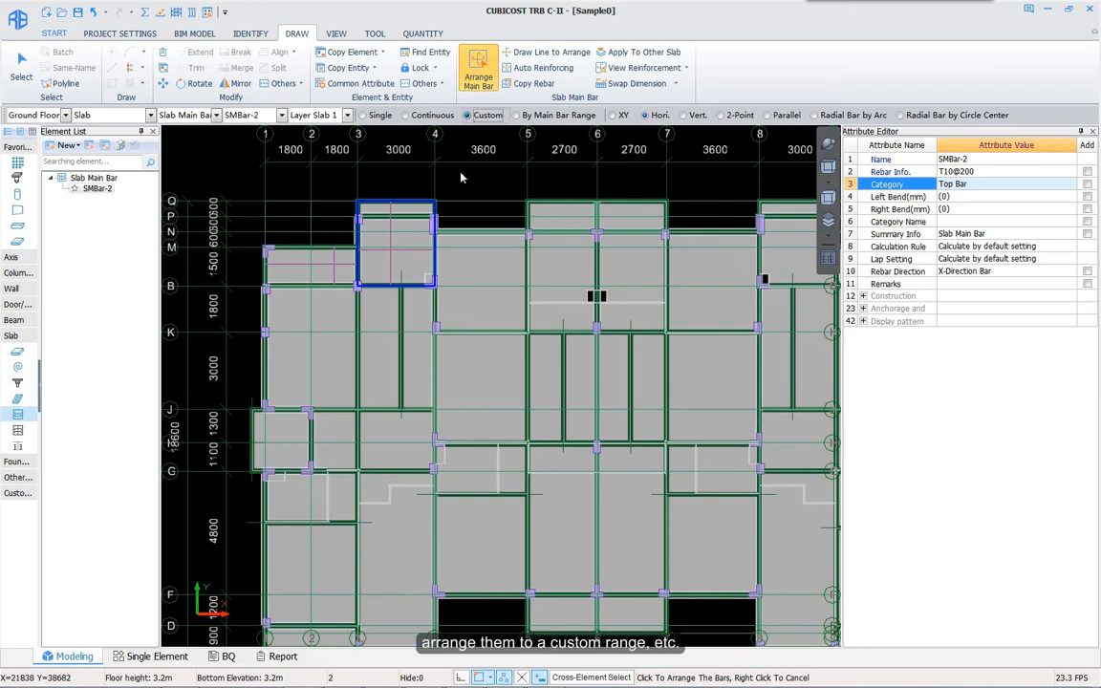
{"action": "scroll", "coordinate": [268, 293], "scroll_direction": "up", "scroll_amount": 1}
{"action": "left_click", "coordinate": [312, 285]}
{"action": "left_click", "coordinate": [323, 341]}
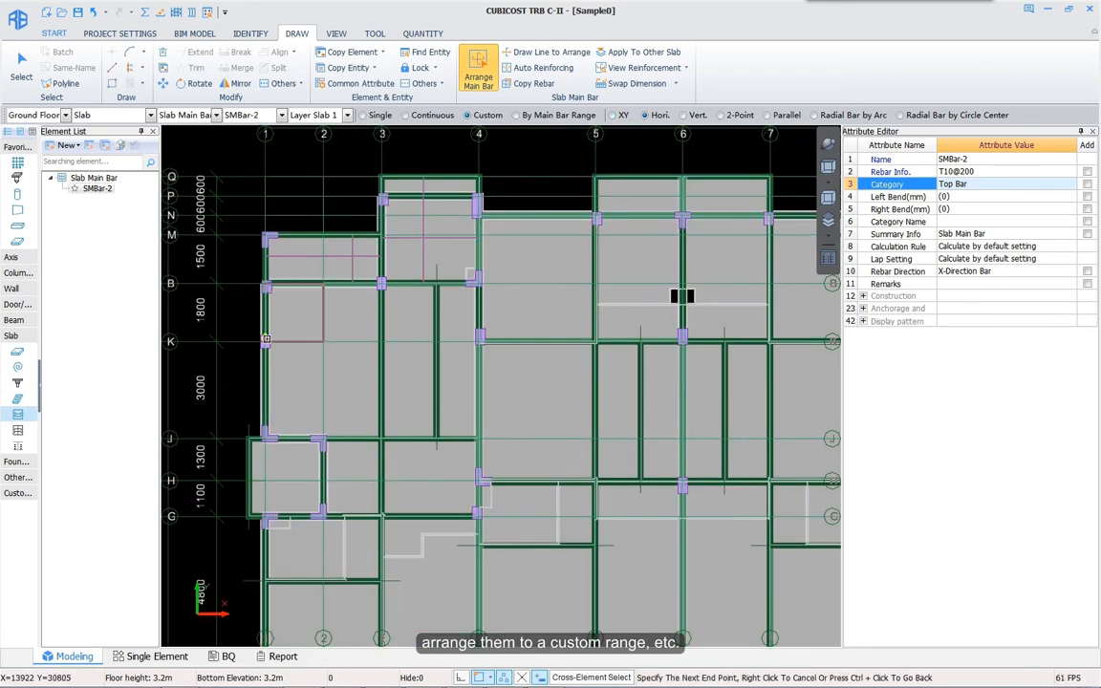
{"action": "left_click", "coordinate": [267, 287]}
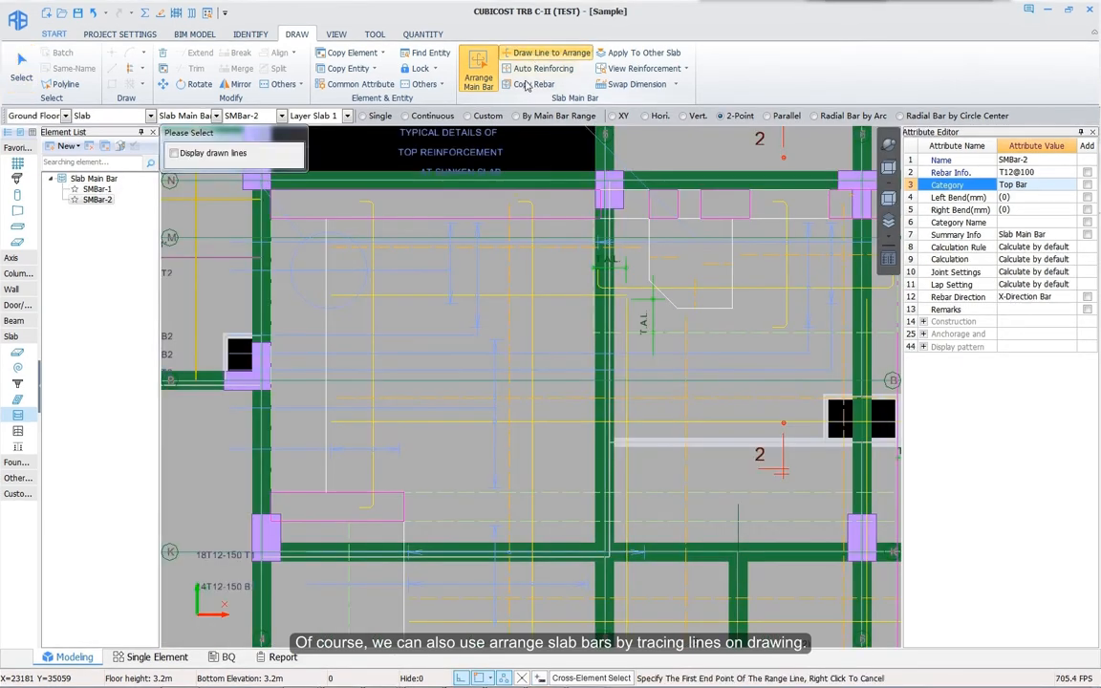
{"action": "left_click", "coordinate": [294, 268]}
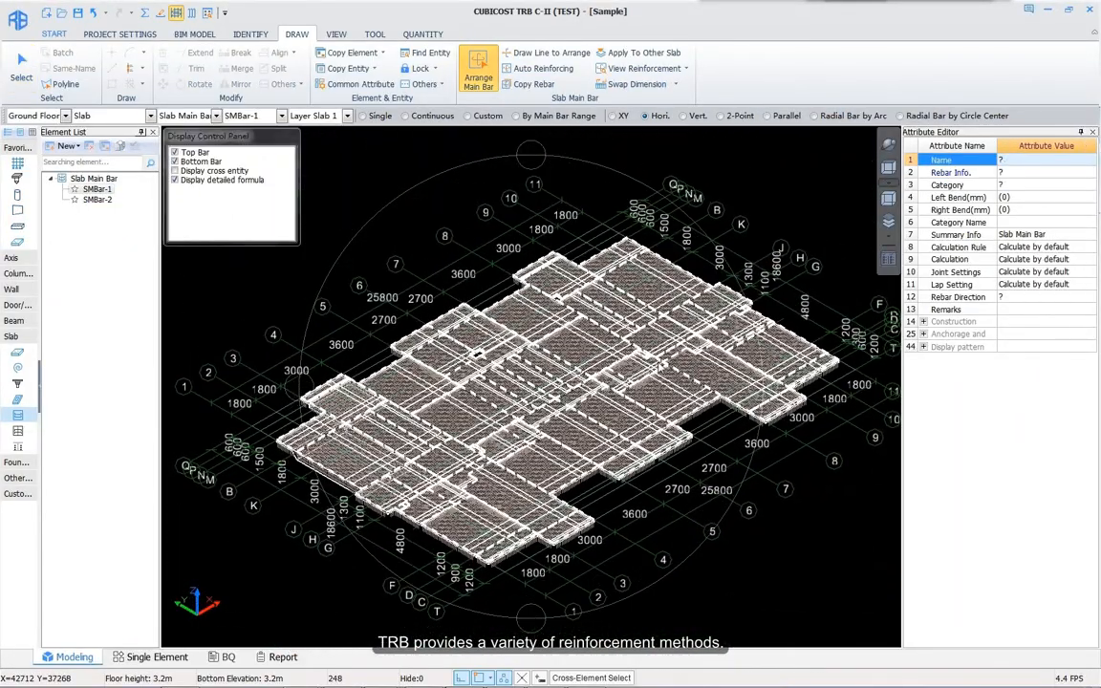
Step: Hide the top bars so only the bottom slab bars show in the 3D view
{"action": "scroll", "coordinate": [247, 420], "scroll_direction": "up", "scroll_amount": 6}
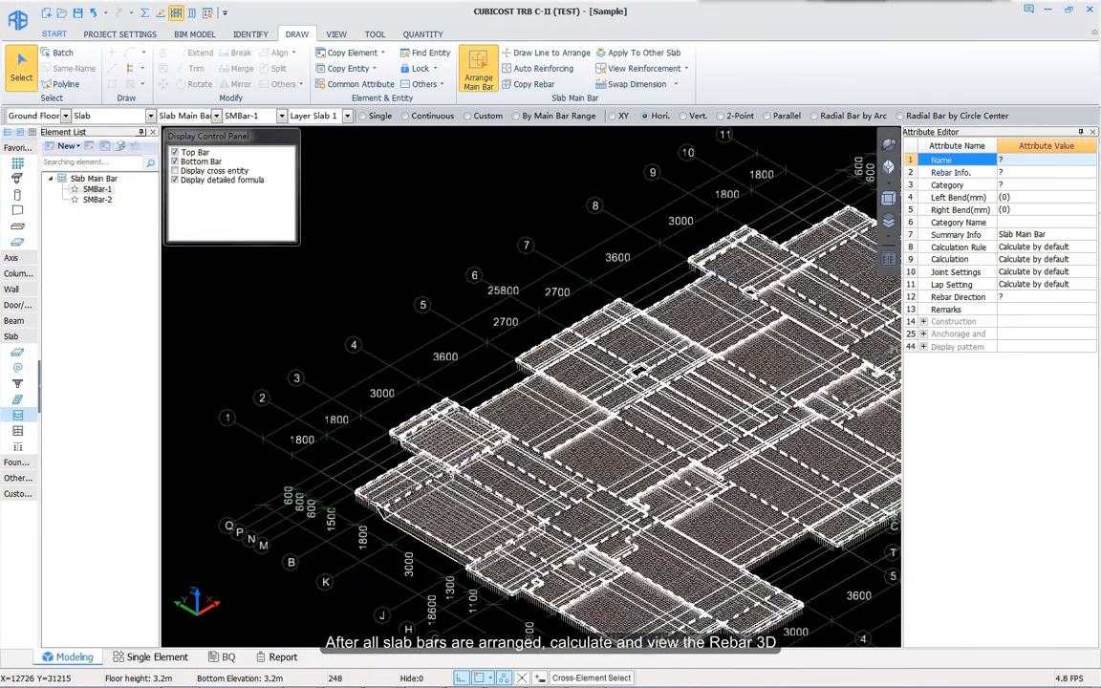
{"action": "scroll", "coordinate": [582, 533], "scroll_direction": "up", "scroll_amount": 4}
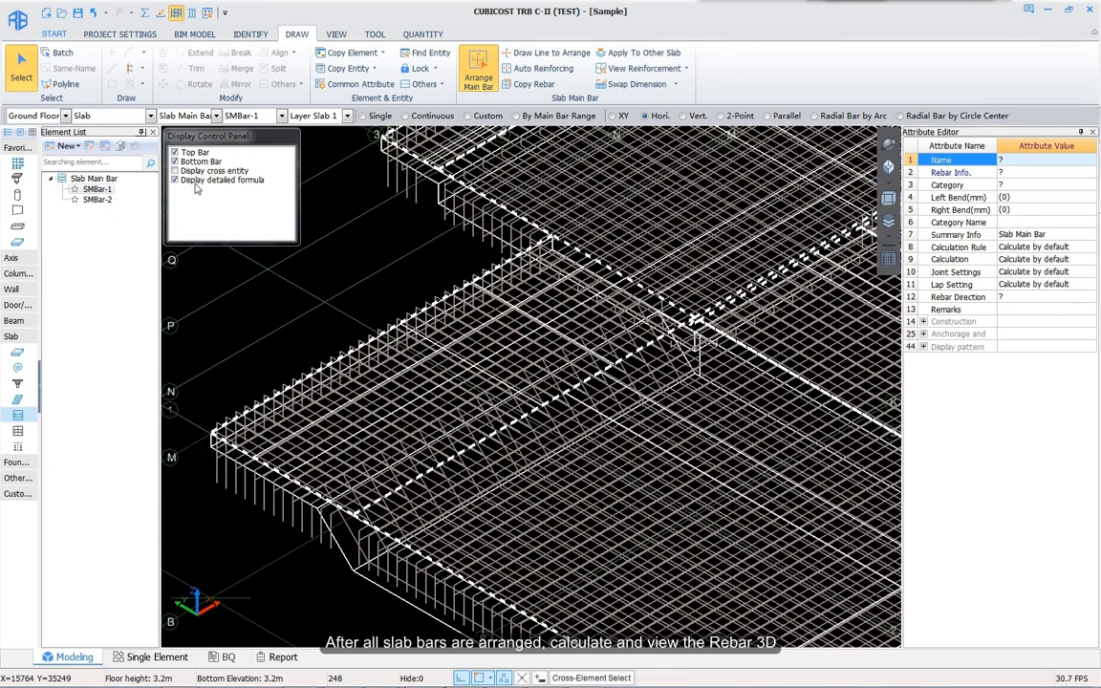
{"action": "left_click", "coordinate": [175, 162]}
{"action": "left_click", "coordinate": [175, 152]}
{"action": "left_click", "coordinate": [175, 161]}
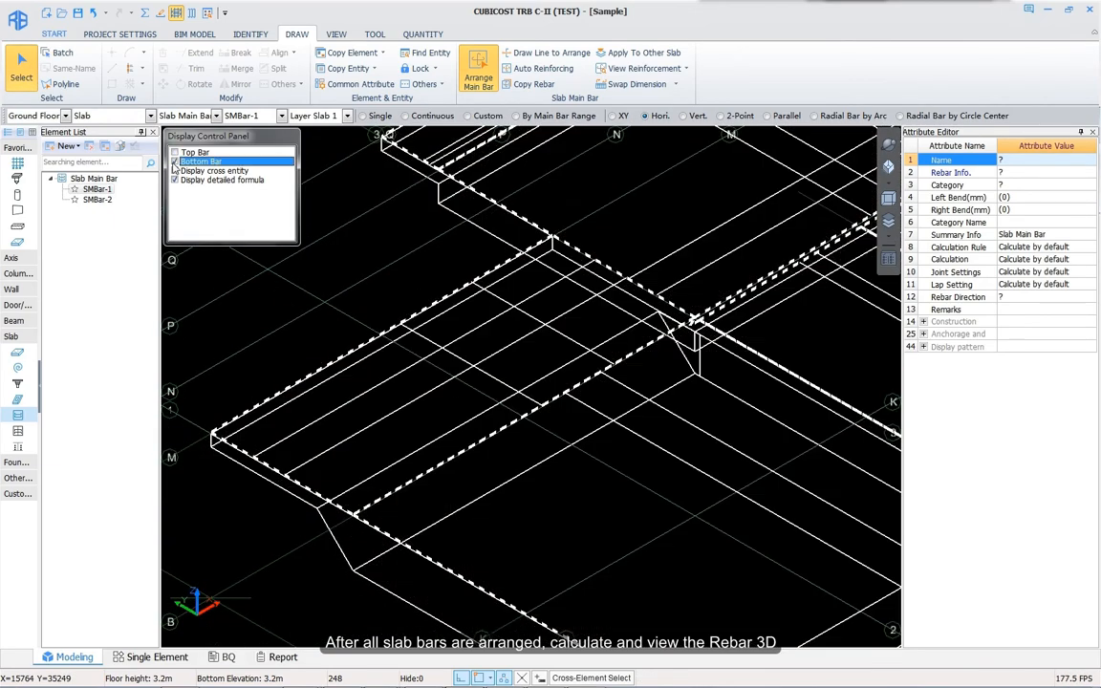
Step: Select an X-direction bottom bar to check its attributes and length across the slab step
{"action": "middle_click_drag", "start_coordinate": [535, 432], "coordinate": [494, 434]}
{"action": "scroll", "coordinate": [494, 434], "scroll_direction": "down", "scroll_amount": 1}
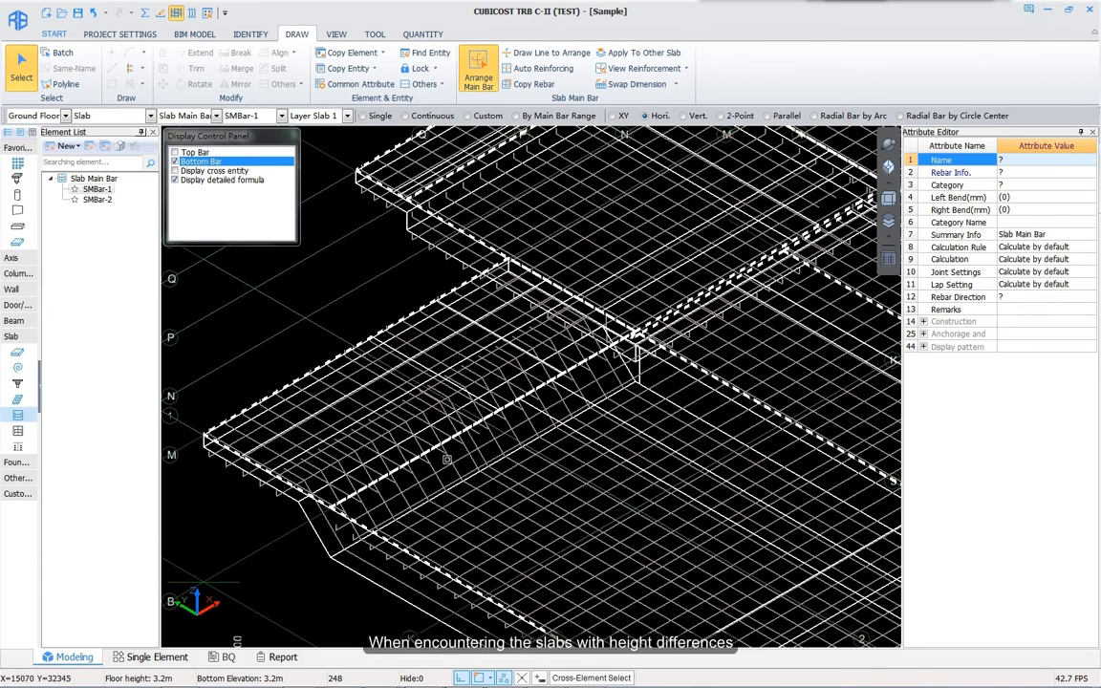
{"action": "left_click", "coordinate": [447, 460]}
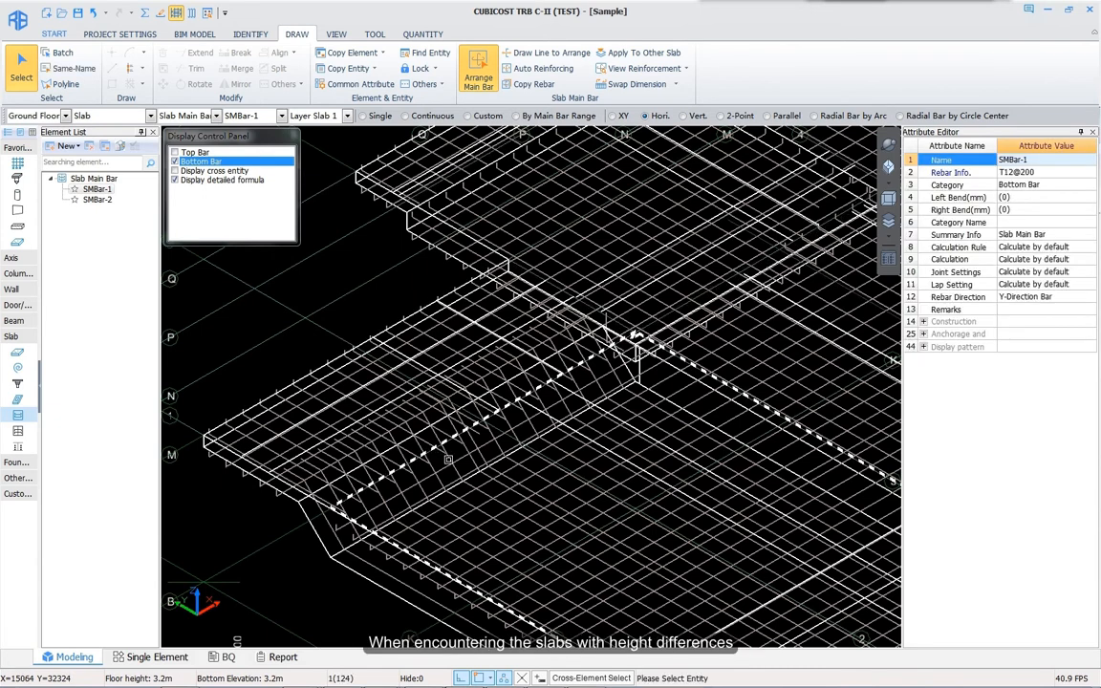
{"action": "left_click", "coordinate": [449, 460]}
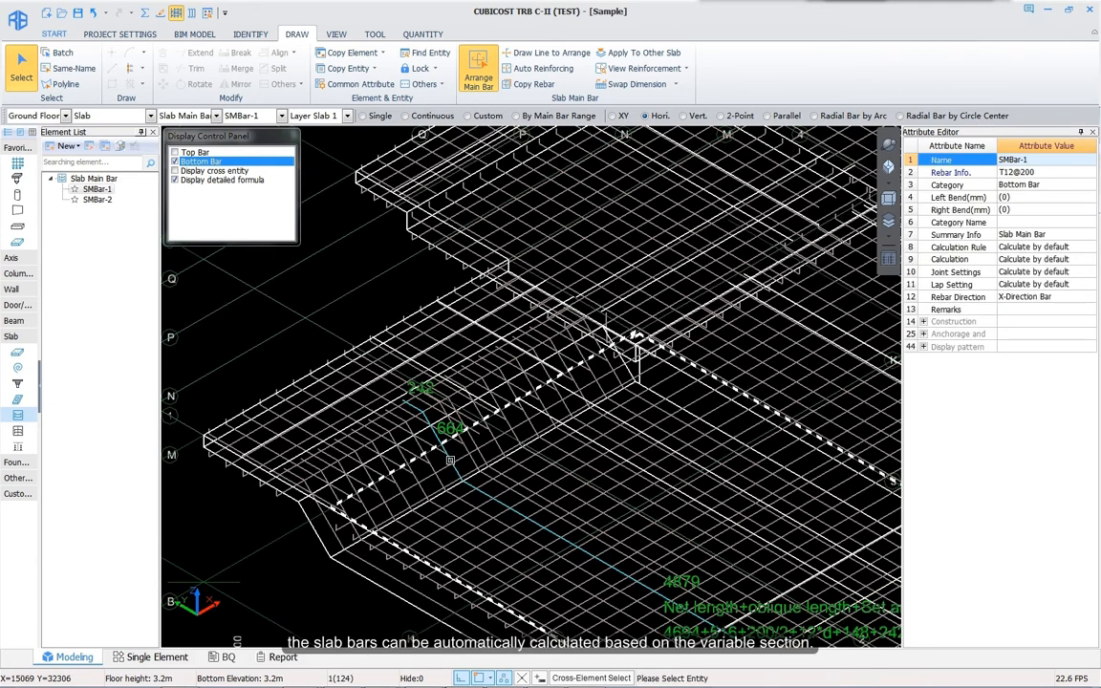
{"action": "middle_click_drag", "start_coordinate": [509, 477], "coordinate": [468, 354]}
{"action": "scroll", "coordinate": [469, 383], "scroll_direction": "down", "scroll_amount": 1}
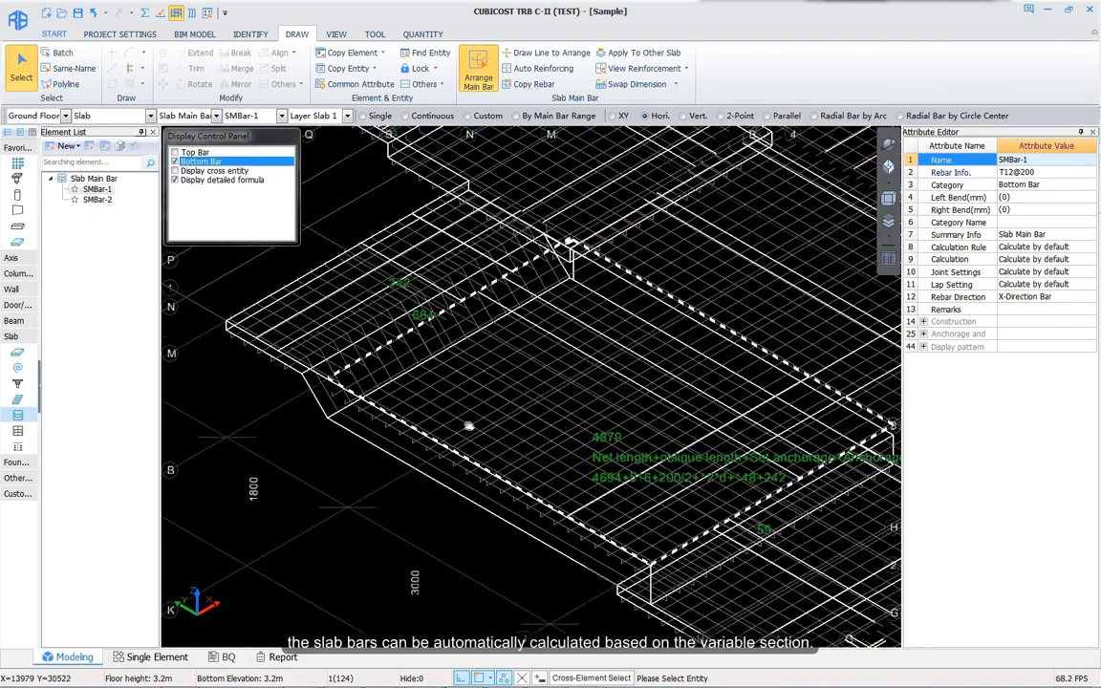
{"action": "middle_click_drag", "start_coordinate": [474, 459], "coordinate": [363, 462]}
{"action": "scroll", "coordinate": [363, 461], "scroll_direction": "down", "scroll_amount": 3}
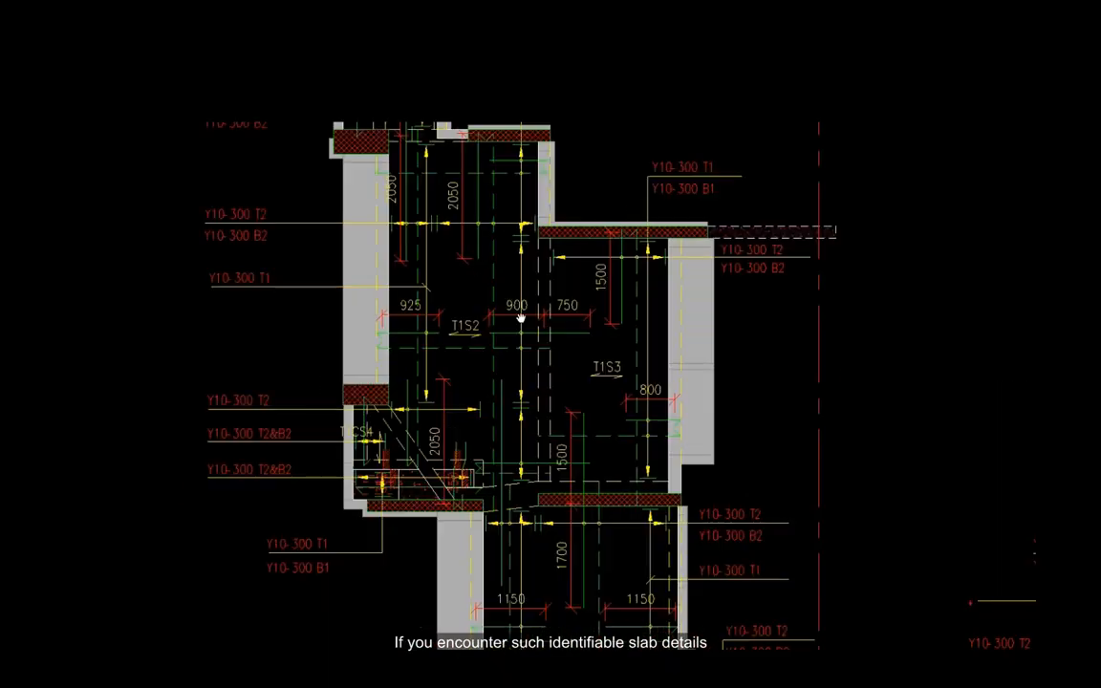
Step: Start Identify Slab Rebar and pick the layer of slab rebar lines
{"action": "middle_click_drag", "start_coordinate": [501, 366], "coordinate": [563, 510]}
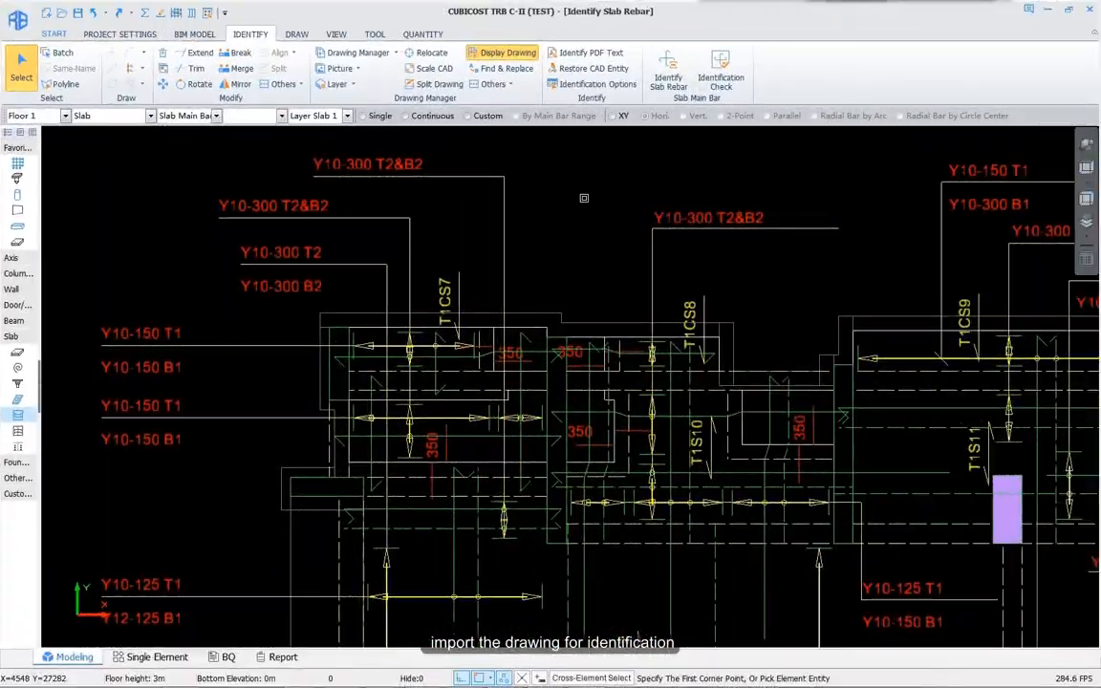
{"action": "left_click", "coordinate": [669, 72]}
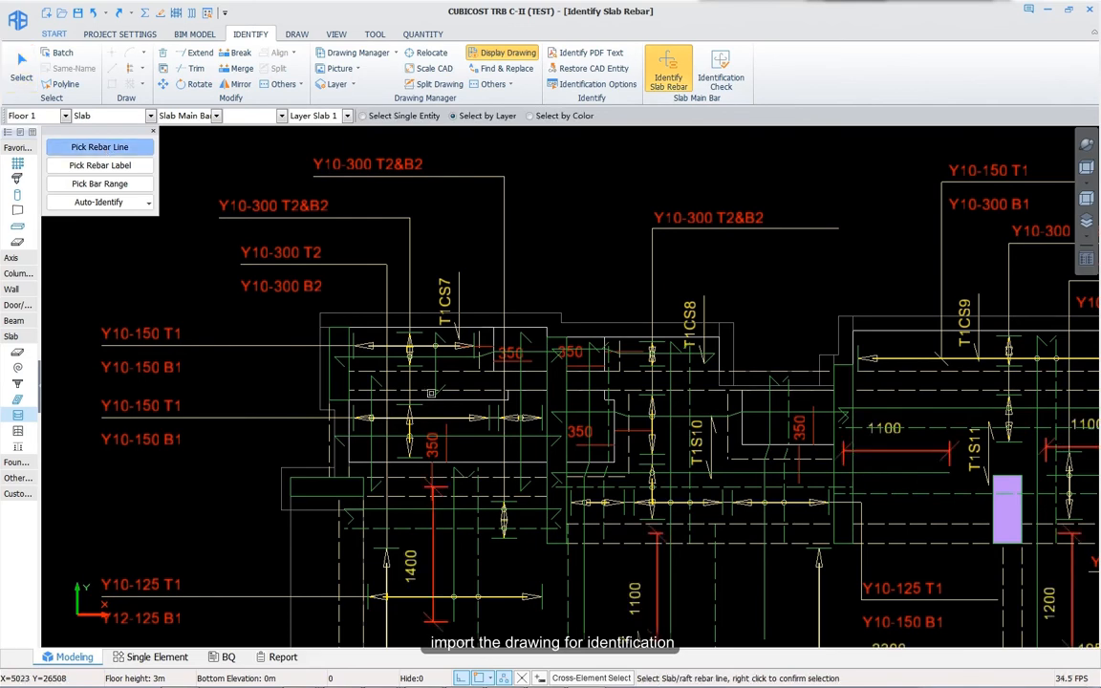
{"action": "scroll", "coordinate": [435, 363], "scroll_direction": "up", "scroll_amount": 2}
{"action": "left_click", "coordinate": [435, 364]}
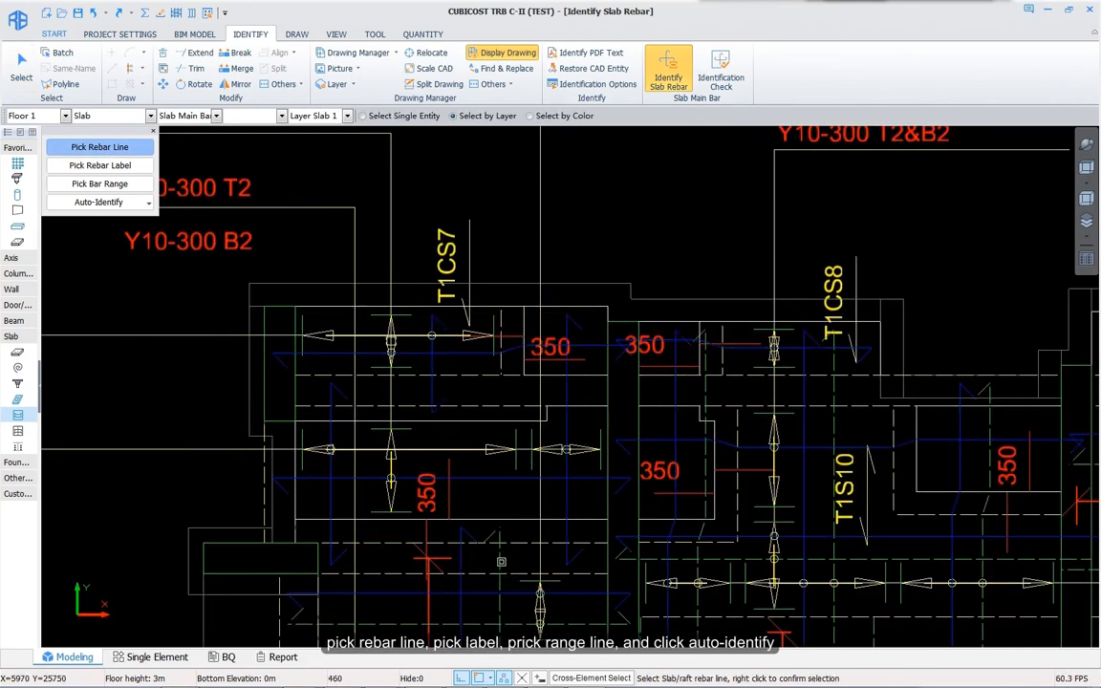
{"action": "right_click", "coordinate": [494, 492]}
Step: Pick the rebar label layer and the bar range line layer
{"action": "left_click", "coordinate": [103, 164]}
{"action": "left_click", "coordinate": [226, 186]}
{"action": "scroll", "coordinate": [282, 296], "scroll_direction": "down", "scroll_amount": 4}
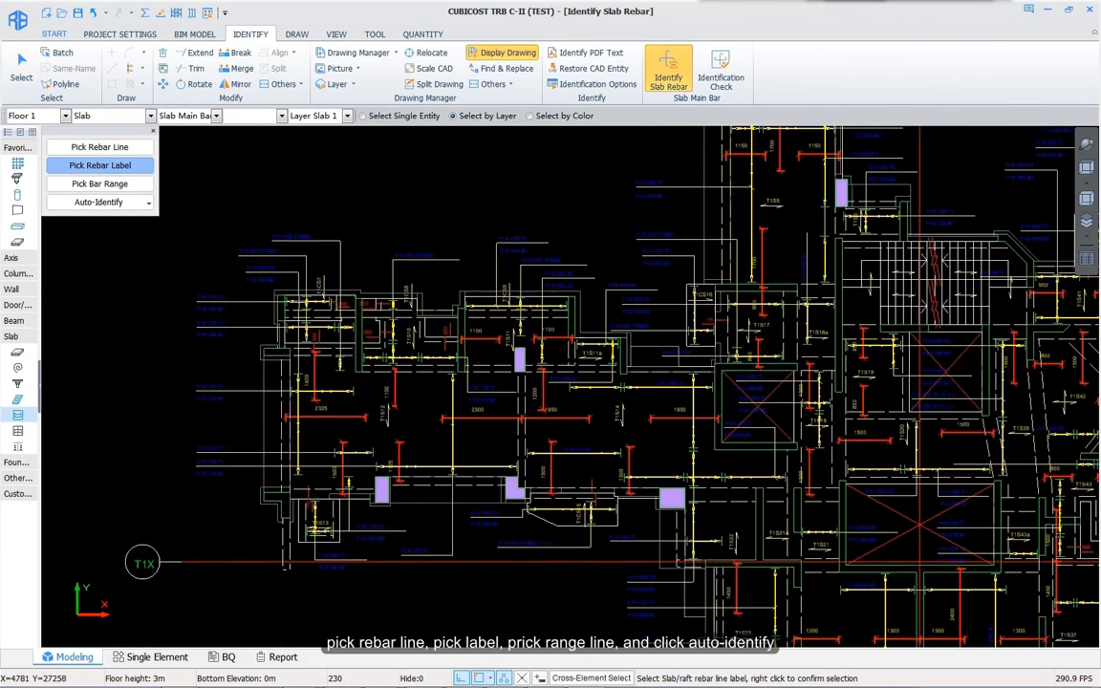
{"action": "middle_click_drag", "start_coordinate": [360, 230], "coordinate": [408, 261]}
{"action": "right_click", "coordinate": [408, 261]}
{"action": "left_click", "coordinate": [90, 183]}
{"action": "left_click", "coordinate": [370, 331]}
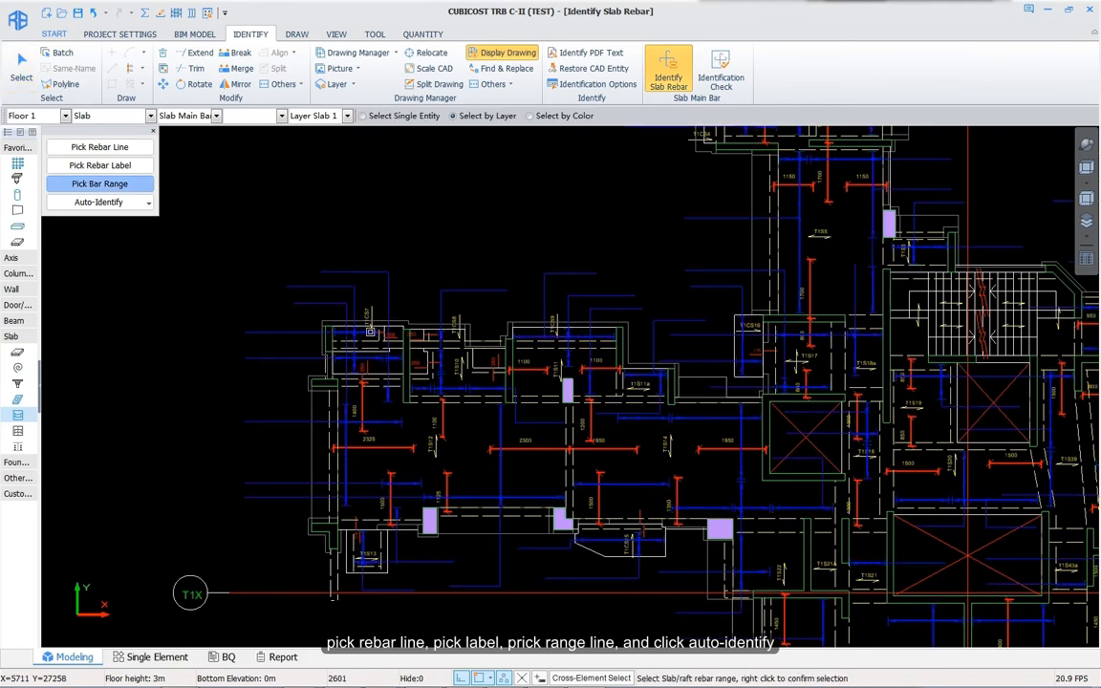
{"action": "right_click", "coordinate": [370, 332]}
{"action": "scroll", "coordinate": [583, 441], "scroll_direction": "down", "scroll_amount": 6}
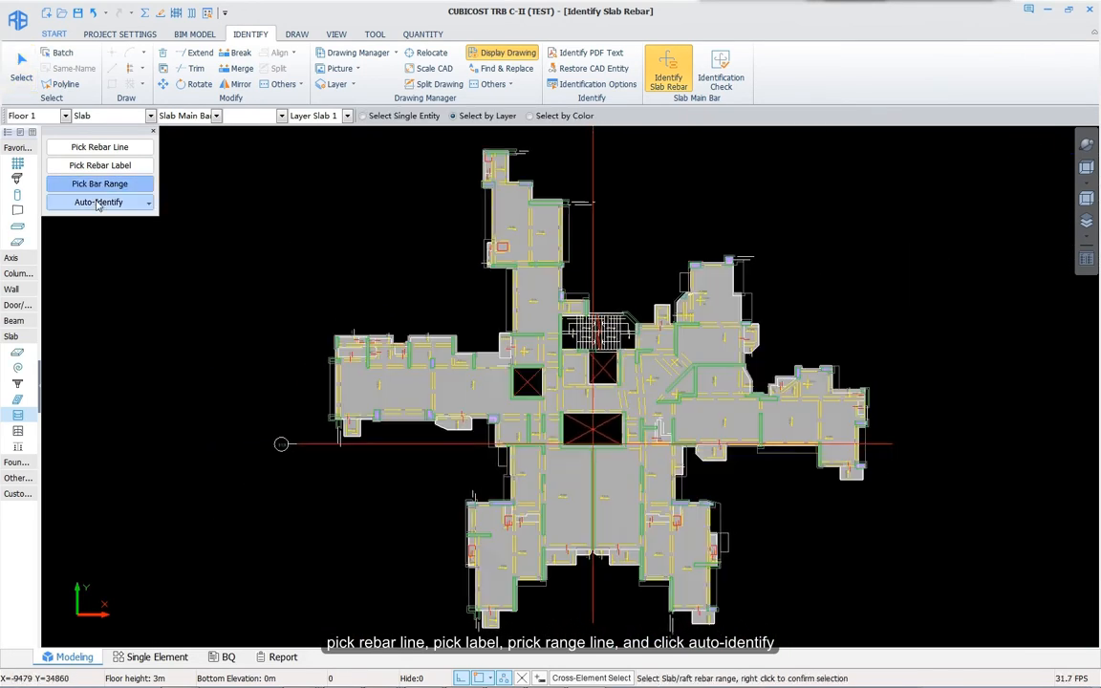
Step: Auto-identify the slab bars, accepting the default T10@200 for unlabelled bars
{"action": "left_click", "coordinate": [99, 204]}
{"action": "left_click", "coordinate": [587, 371]}
{"action": "left_click_drag", "start_coordinate": [590, 336], "coordinate": [576, 338]}
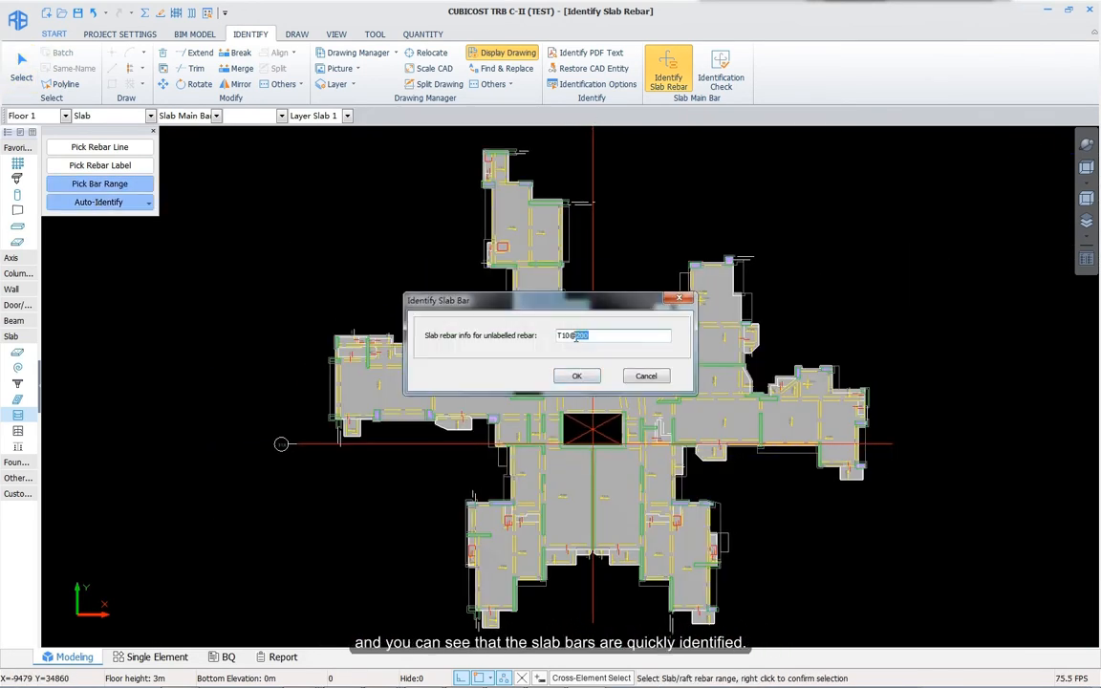
{"action": "left_click", "coordinate": [595, 377]}
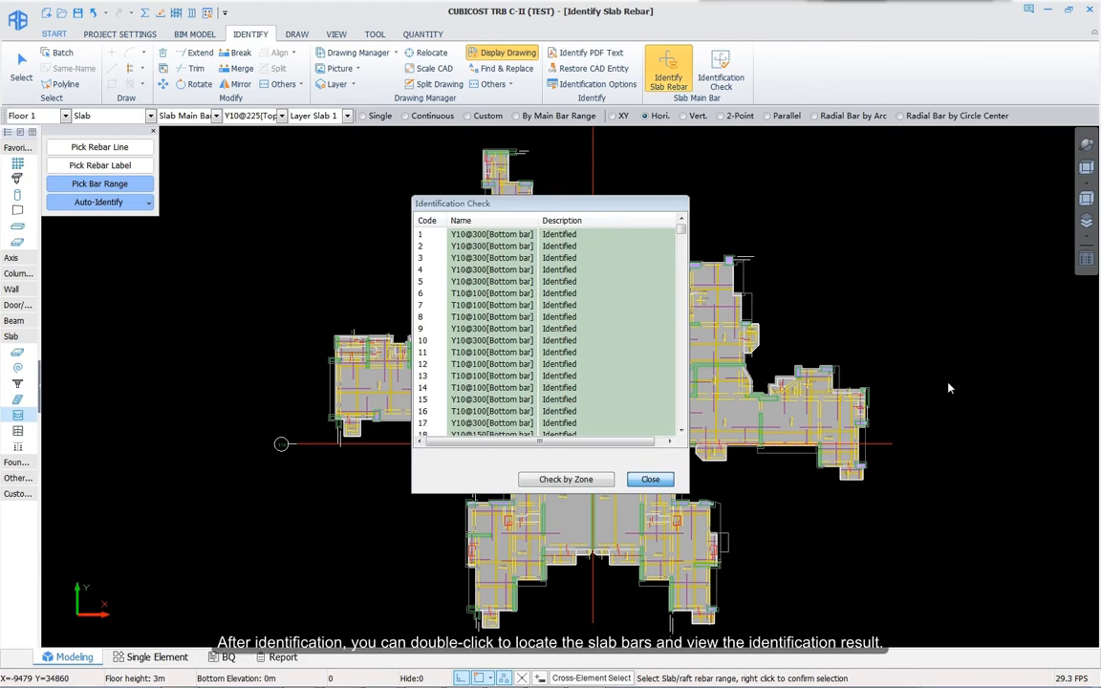
Step: Locate the first two identified slab bars on the plan from the results list
{"action": "left_click_drag", "start_coordinate": [563, 209], "coordinate": [242, 235]}
{"action": "double_click", "coordinate": [157, 265]}
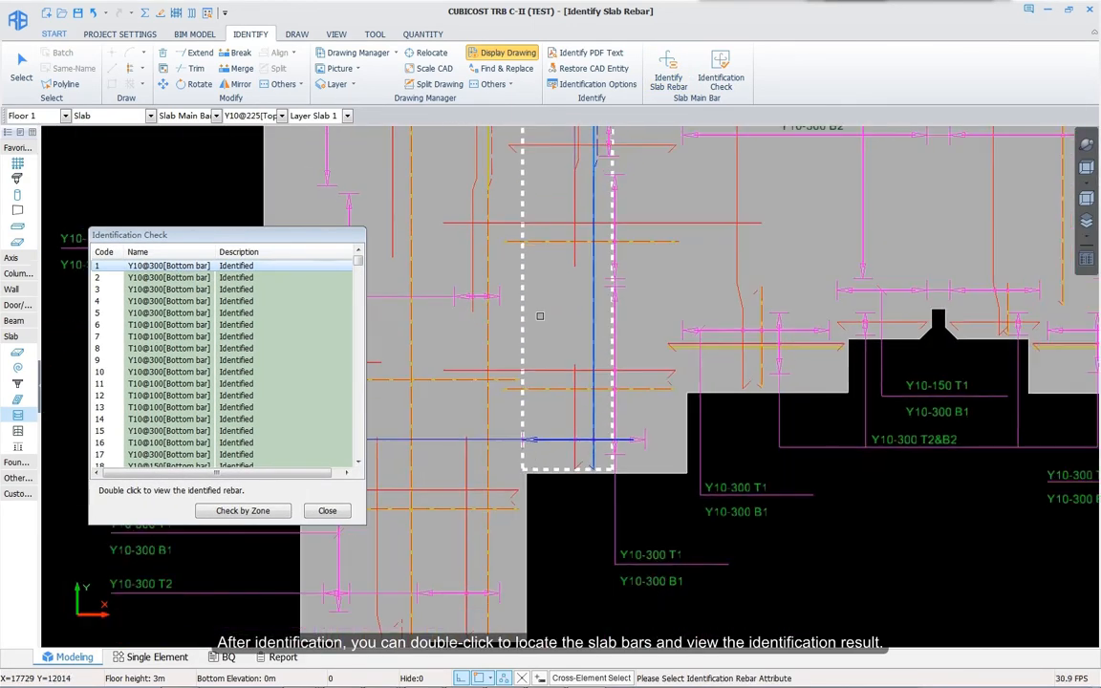
{"action": "middle_click_drag", "start_coordinate": [540, 317], "coordinate": [882, 322]}
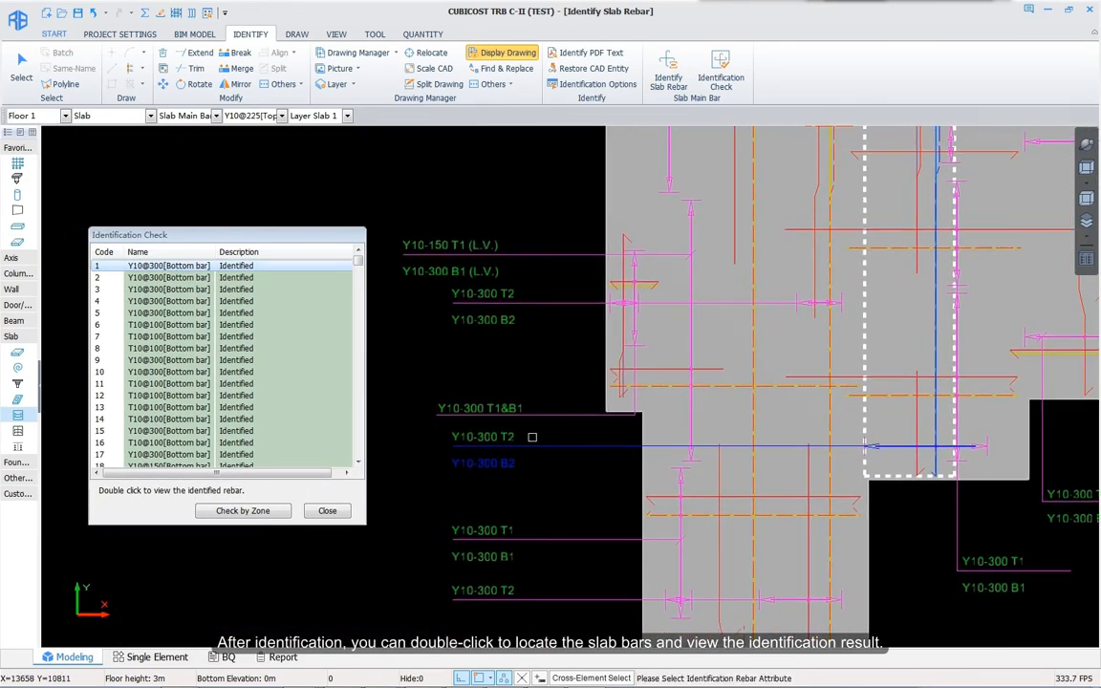
{"action": "double_click", "coordinate": [177, 278]}
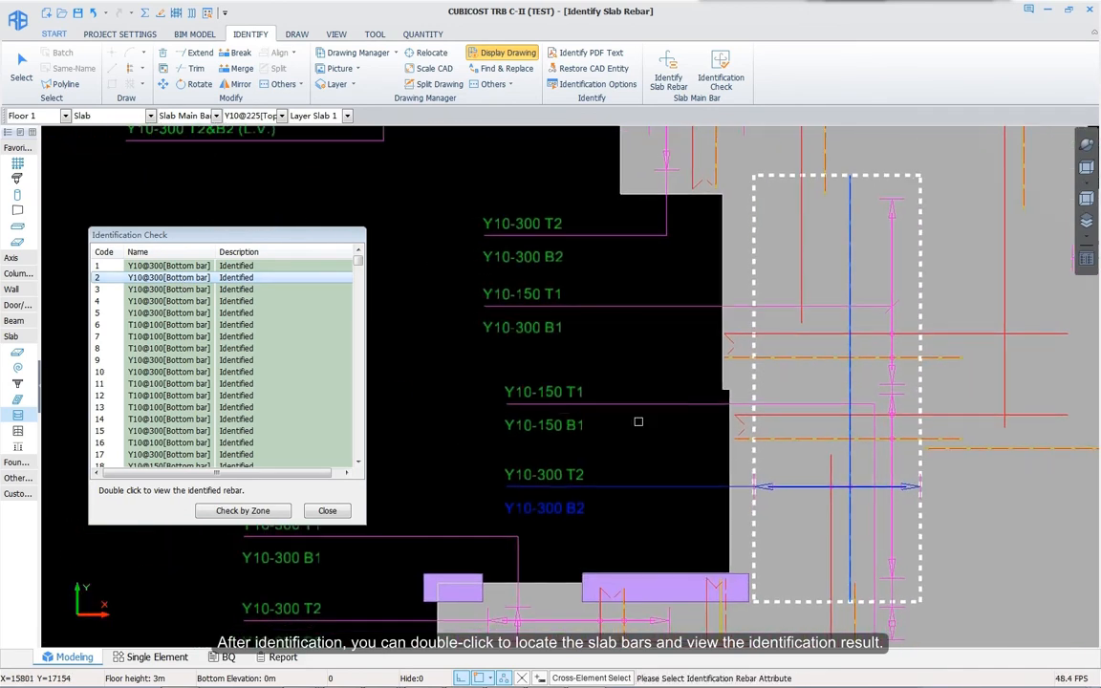
Step: Check one boxed zone's results and locate its bars, including the unidentified one
{"action": "left_click", "coordinate": [243, 511]}
{"action": "left_click_drag", "start_coordinate": [327, 170], "coordinate": [549, 312]}
{"action": "right_click", "coordinate": [467, 304]}
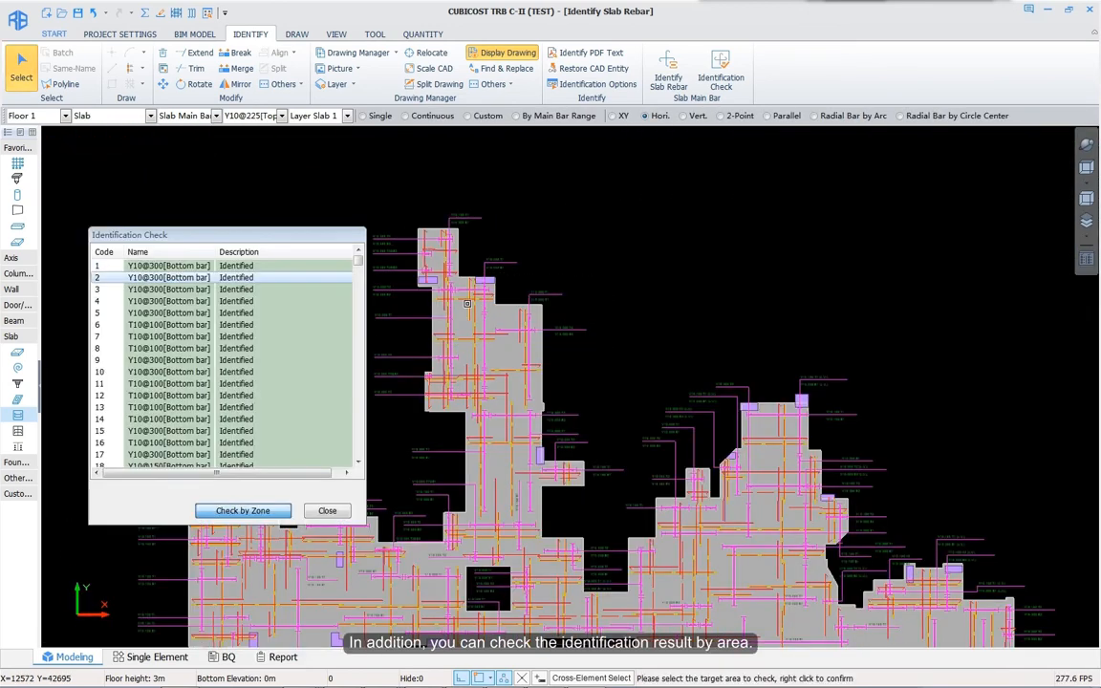
{"action": "double_click", "coordinate": [166, 267]}
{"action": "middle_click_drag", "start_coordinate": [427, 256], "coordinate": [670, 406]}
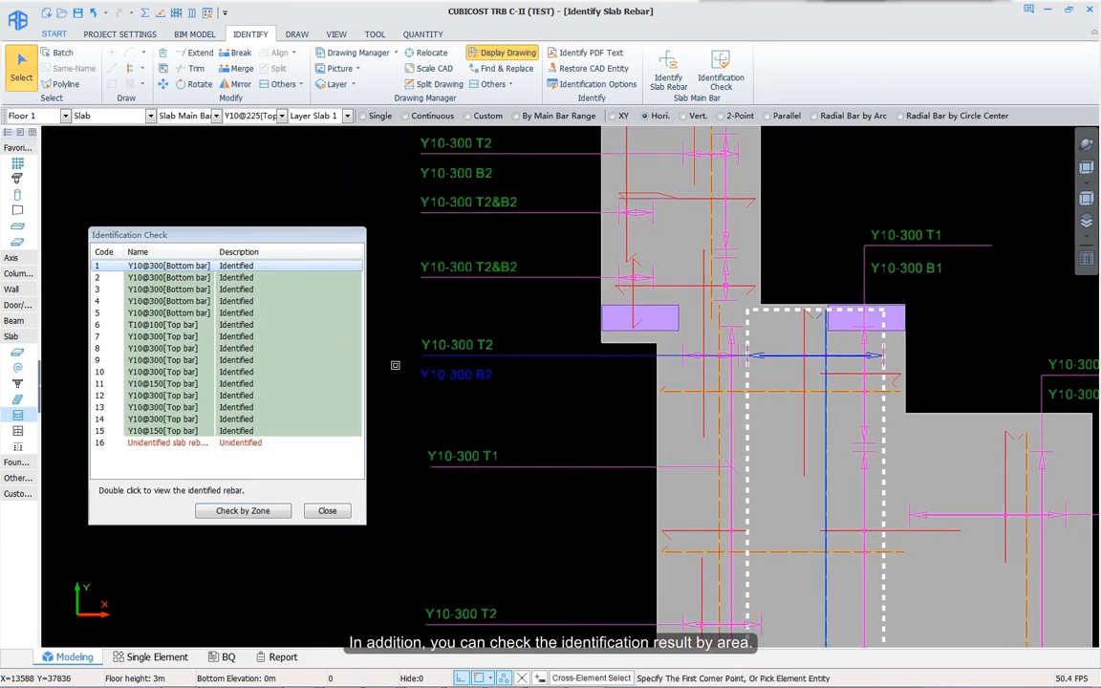
{"action": "double_click", "coordinate": [176, 278]}
{"action": "double_click", "coordinate": [168, 444]}
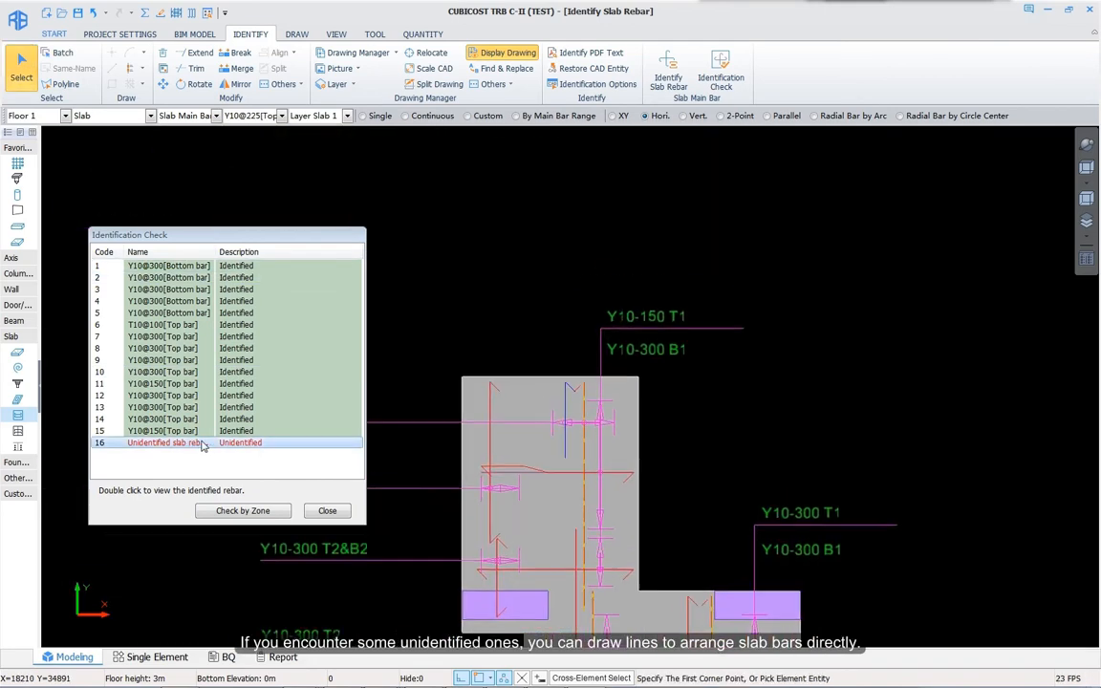
Step: Draw the missing slab bar between two end points across the unidentified slab
{"action": "left_click", "coordinate": [684, 412]}
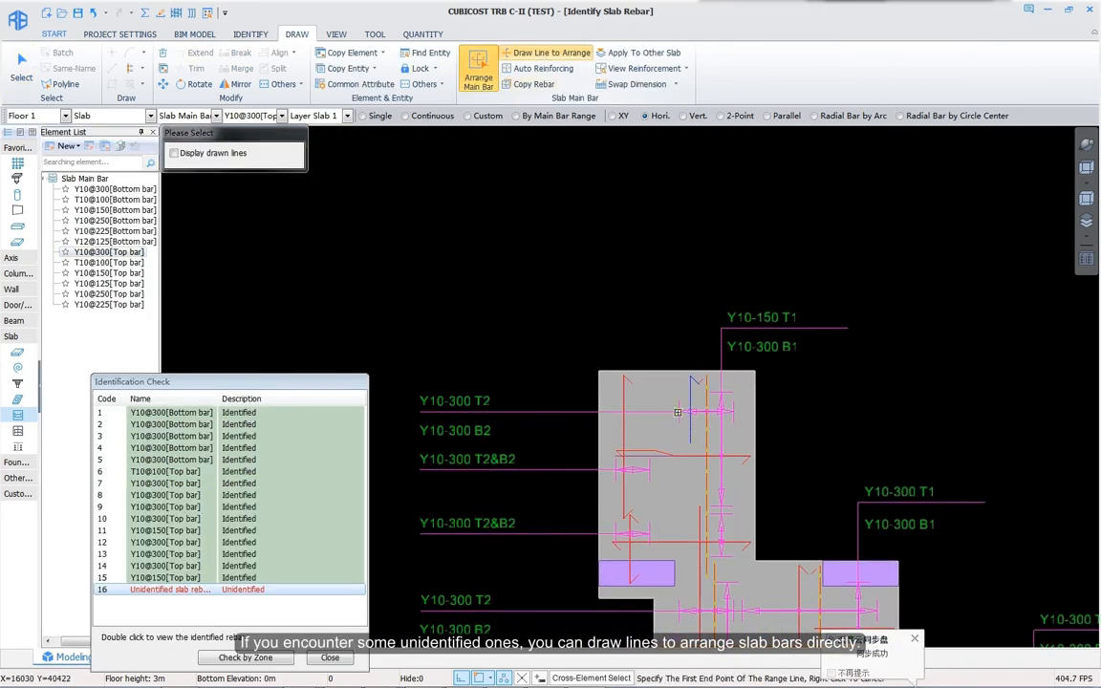
{"action": "left_click", "coordinate": [733, 411]}
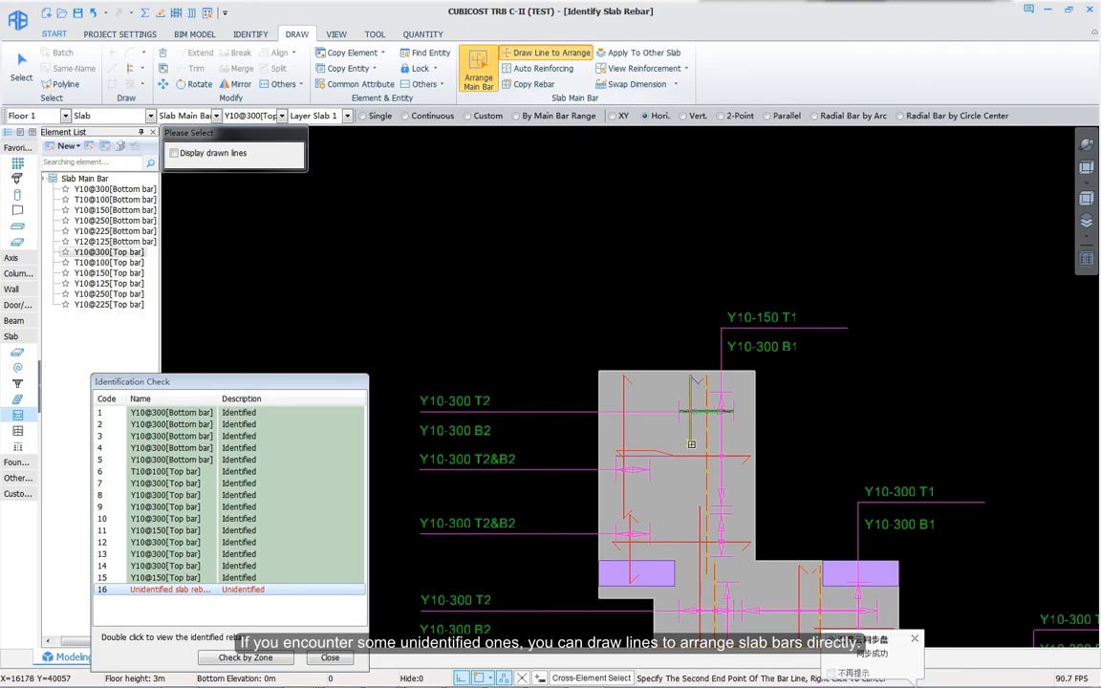
{"action": "right_click", "coordinate": [820, 392]}
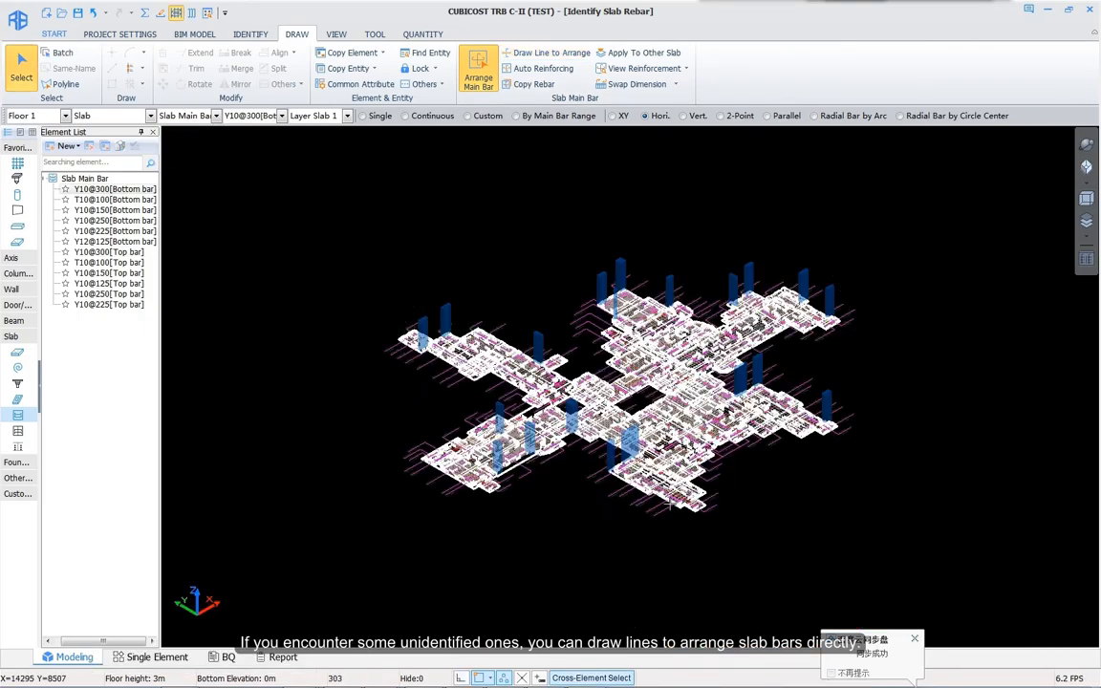
Step: Zoom and pan around the floor's slab rebar in 3D, toward the left edge and corner
{"action": "scroll", "coordinate": [726, 460], "scroll_direction": "up", "scroll_amount": 6}
{"action": "scroll", "coordinate": [726, 459], "scroll_direction": "down", "scroll_amount": 3}
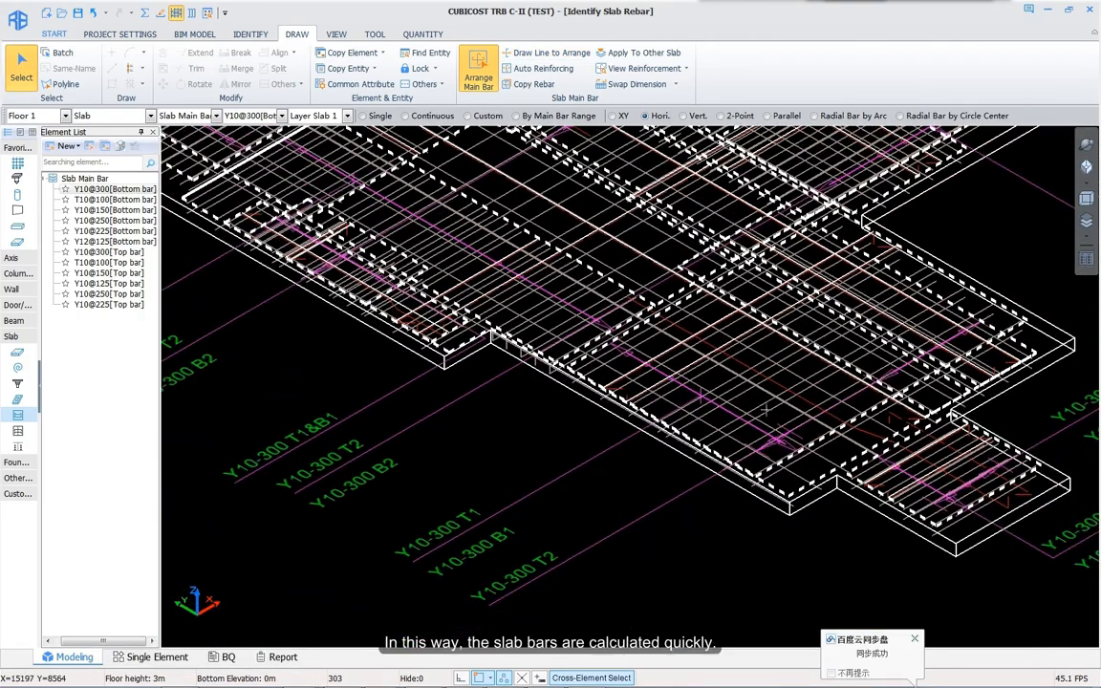
{"action": "scroll", "coordinate": [731, 486], "scroll_direction": "down", "scroll_amount": 3}
{"action": "middle_click_drag", "start_coordinate": [497, 611], "coordinate": [712, 428]}
{"action": "scroll", "coordinate": [713, 430], "scroll_direction": "up", "scroll_amount": 3}
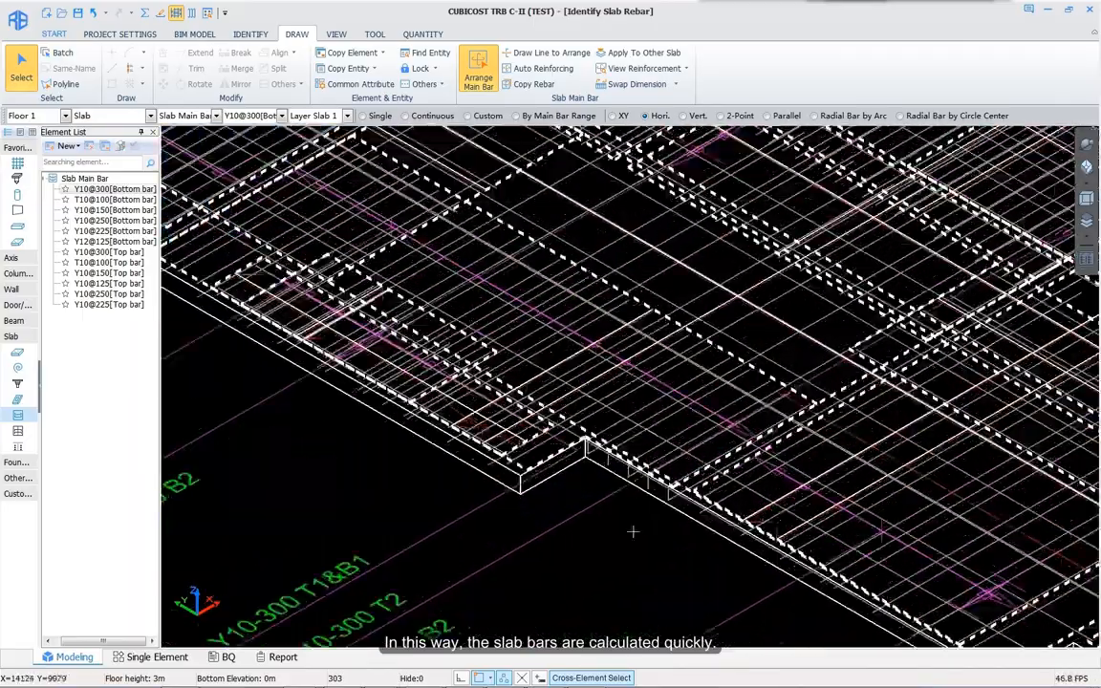
{"action": "middle_click_drag", "start_coordinate": [351, 394], "coordinate": [630, 525]}
{"action": "middle_click_drag", "start_coordinate": [401, 323], "coordinate": [476, 444]}
{"action": "scroll", "coordinate": [476, 445], "scroll_direction": "down", "scroll_amount": 5}
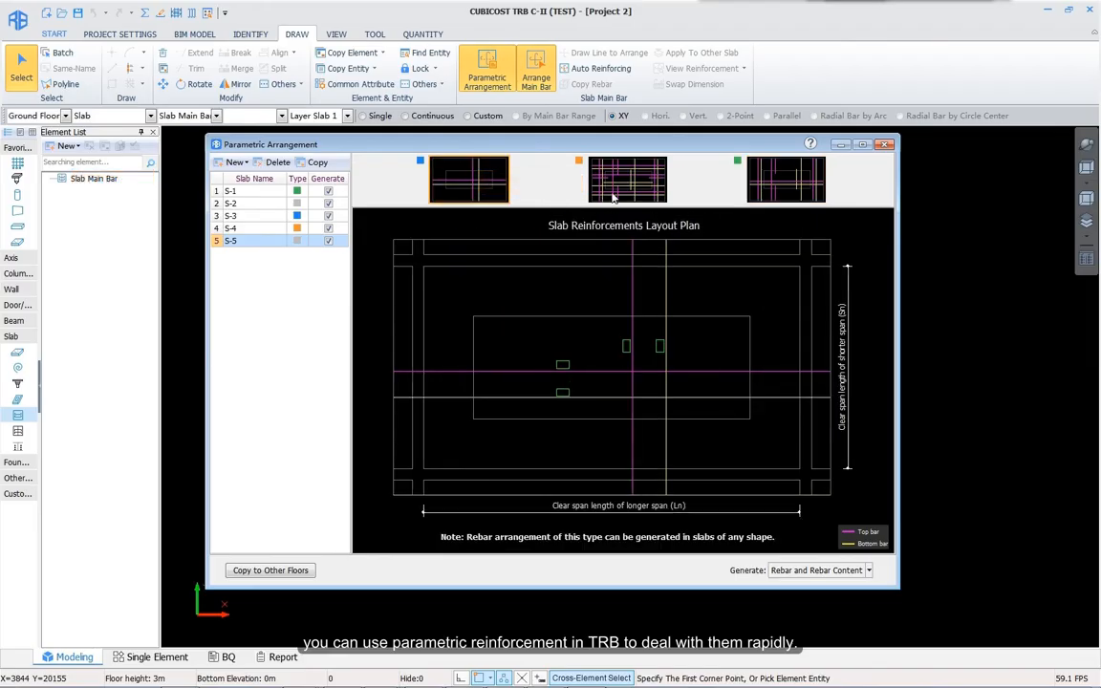
Step: Go from the Slab Rebar Detail slide to the agenda highlighting Foundation Reinforcement
{"action": "left_click", "coordinate": [776, 182]}
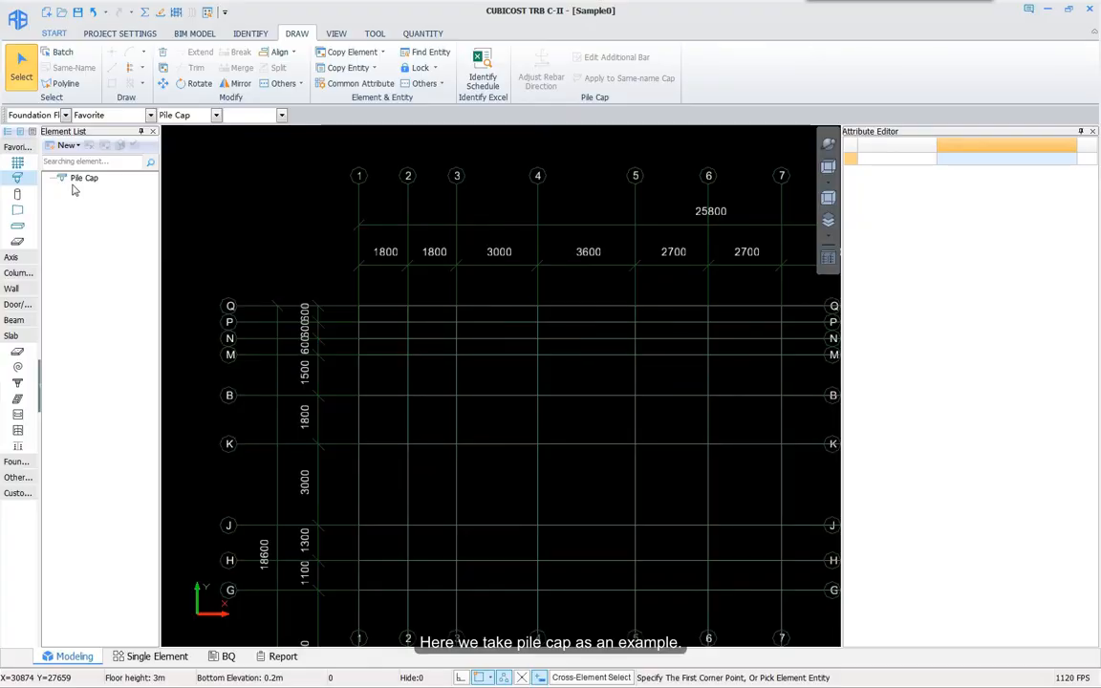
Step: Add pile cap PC-1 with a 2000 mm length and edit its top bar
{"action": "left_click", "coordinate": [66, 145]}
{"action": "left_click", "coordinate": [91, 160]}
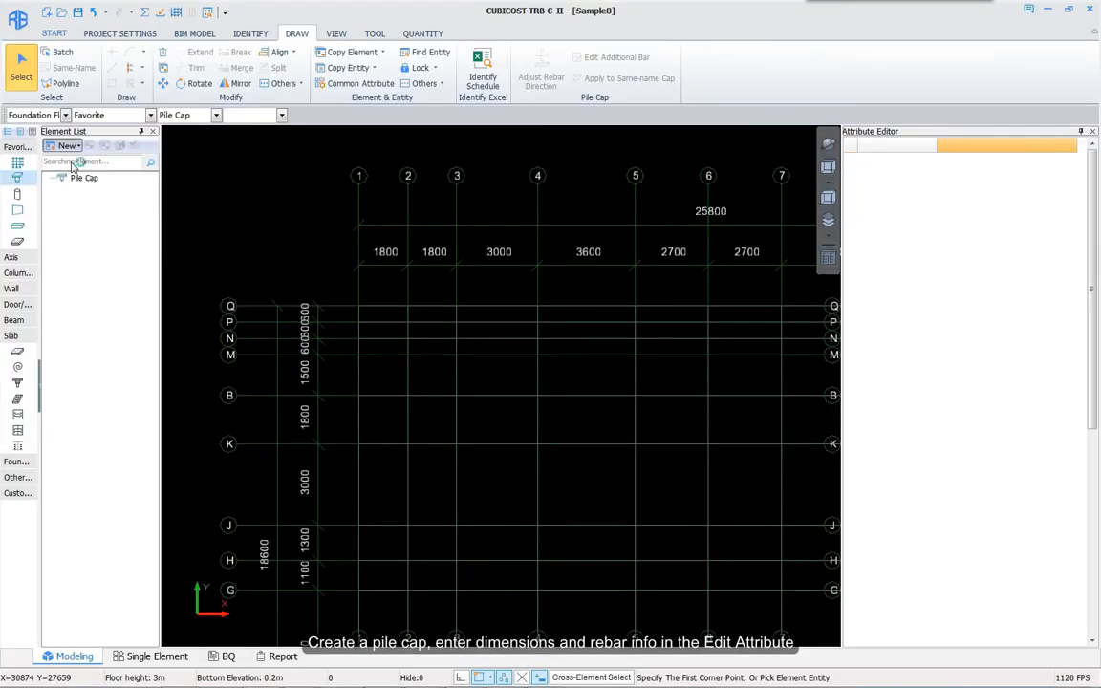
{"action": "left_click", "coordinate": [968, 185]}
{"action": "type", "text": "2000"}
{"action": "key", "text": "Return"}
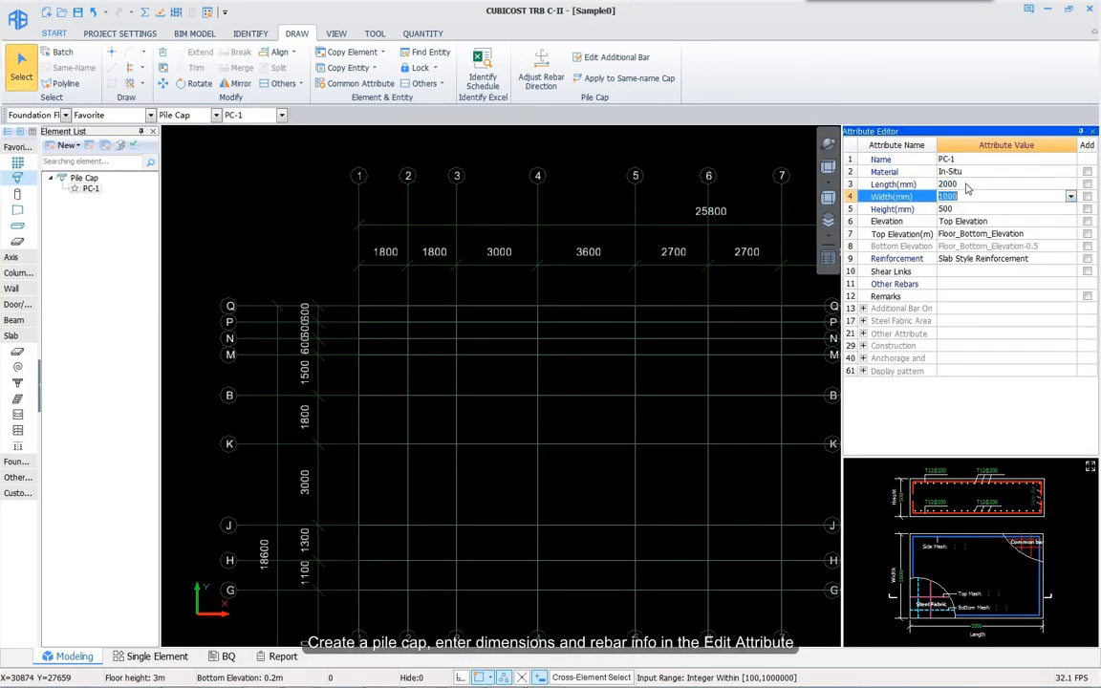
{"action": "left_click", "coordinate": [935, 472]}
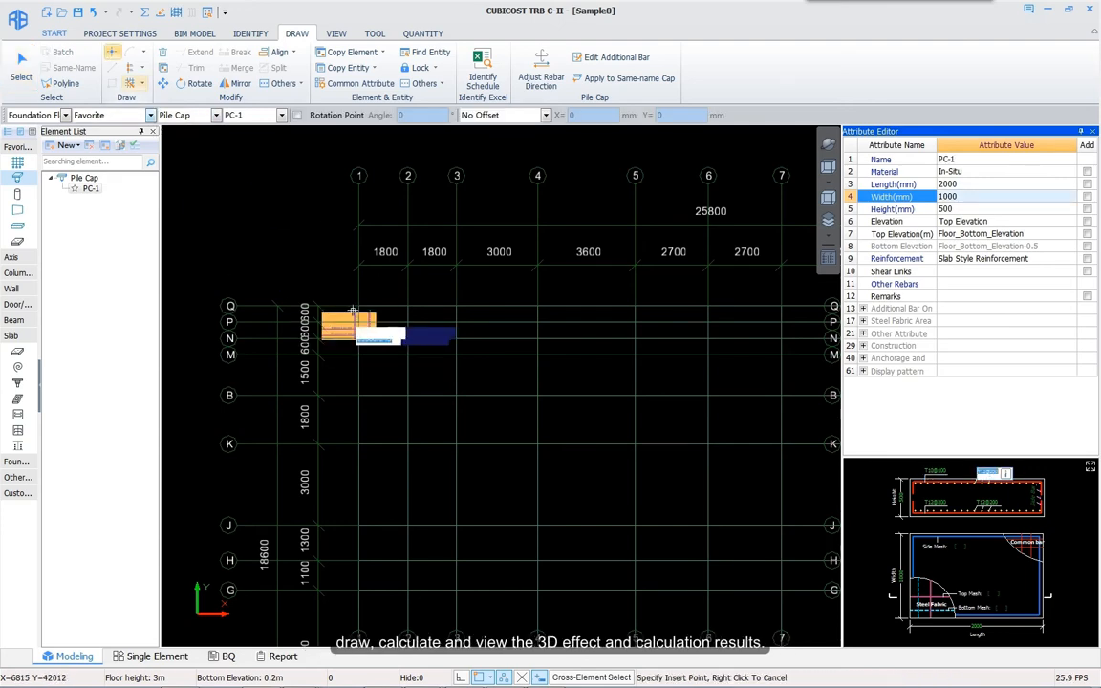
Step: Place PC-1 at grid 1/Q and calculate its rebar
{"action": "left_click", "coordinate": [358, 306]}
{"action": "right_click", "coordinate": [361, 306]}
{"action": "left_click", "coordinate": [443, 590]}
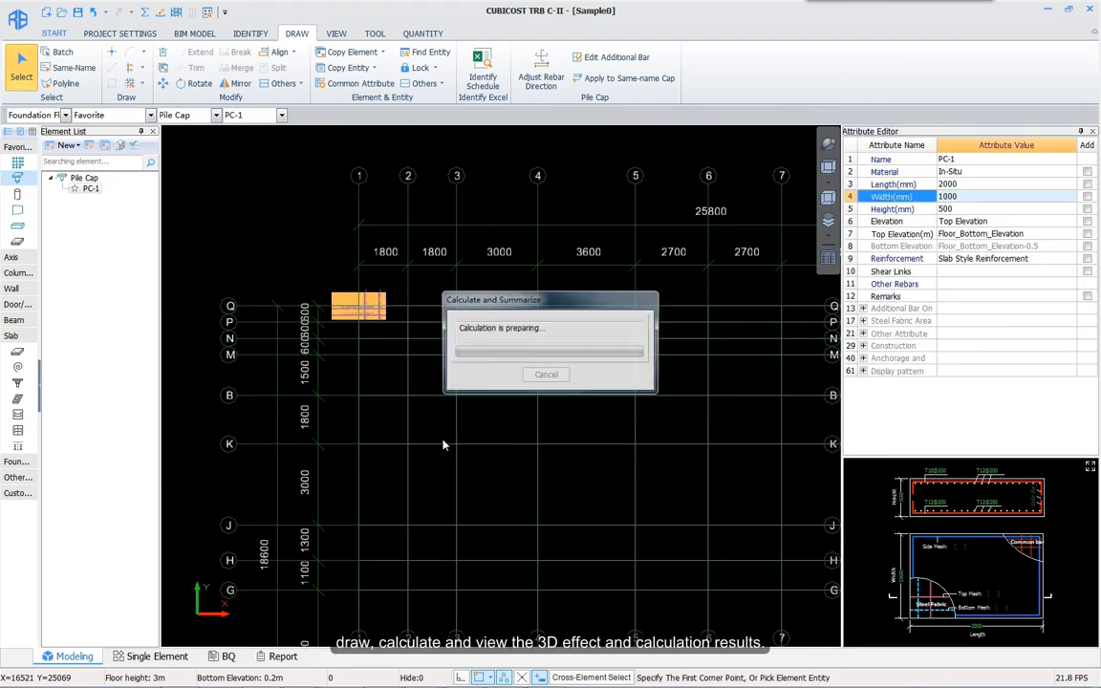
{"action": "key", "text": "Return"}
{"action": "left_click", "coordinate": [361, 308]}
{"action": "left_click", "coordinate": [176, 12]}
{"action": "left_click_drag", "start_coordinate": [497, 478], "coordinate": [350, 409]}
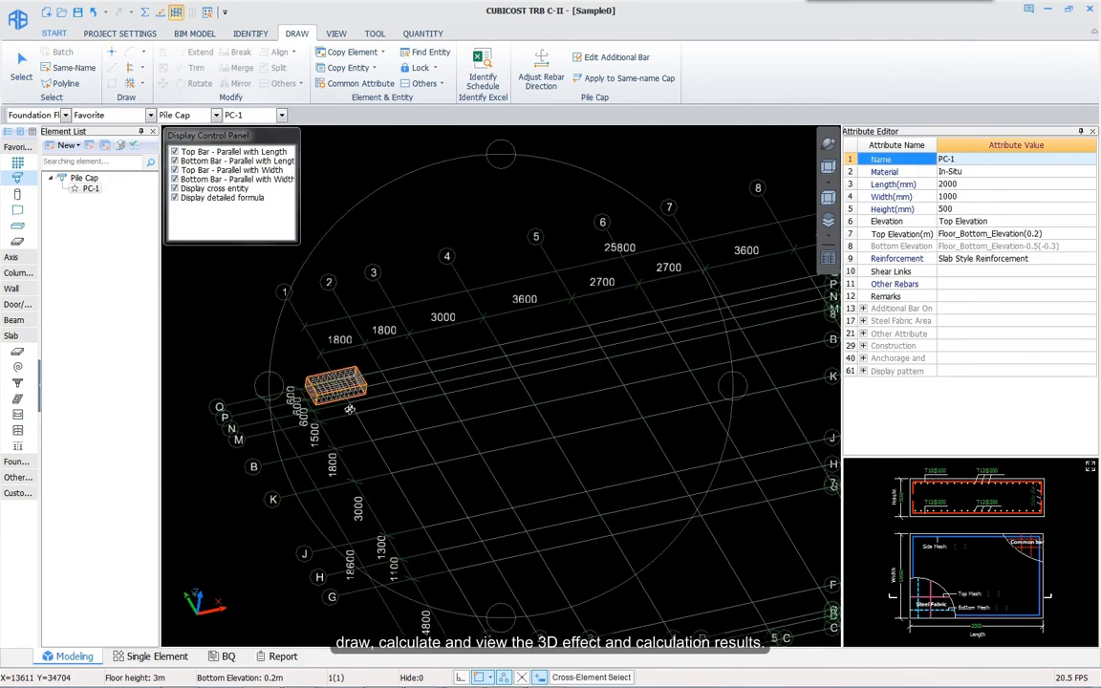
{"action": "scroll", "coordinate": [350, 409], "scroll_direction": "up", "scroll_amount": 5}
Step: Add a parametric pile cap, then draw custom pile cap PC-3 as an L-shaped outline
{"action": "left_click", "coordinate": [72, 146]}
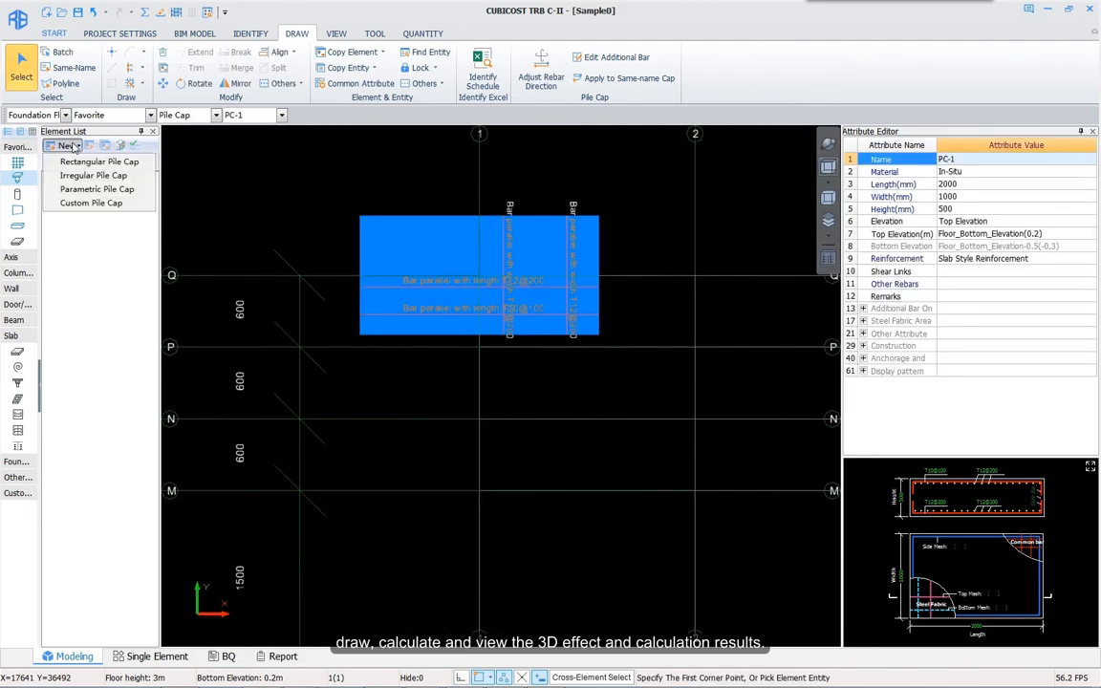
{"action": "left_click", "coordinate": [96, 189]}
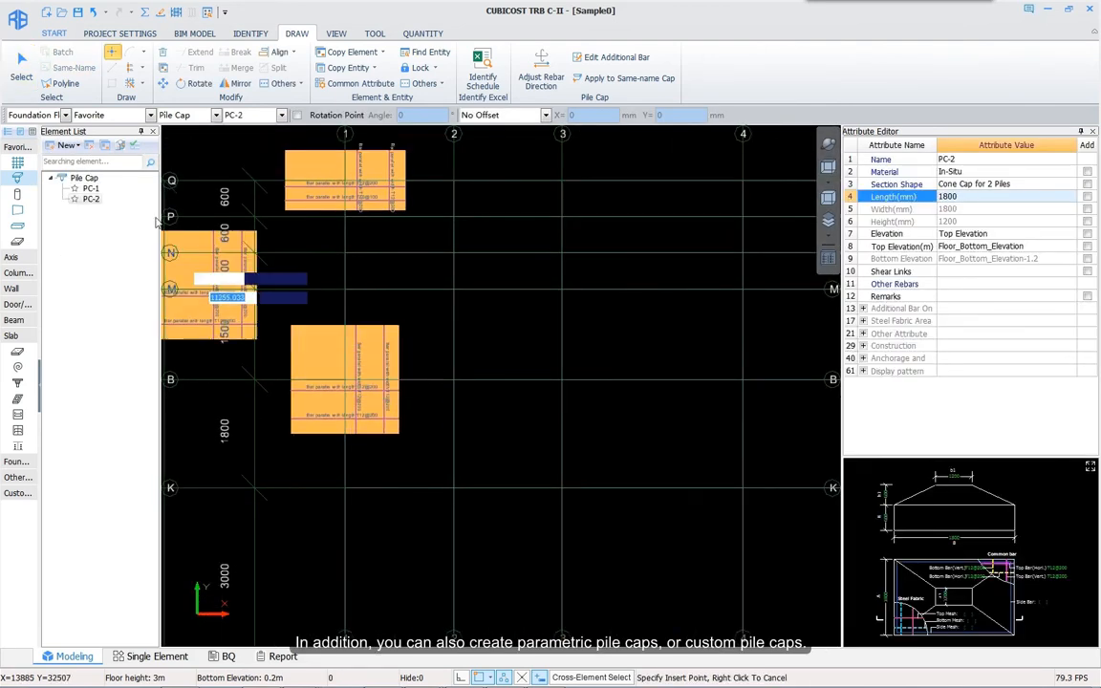
{"action": "left_click", "coordinate": [67, 145]}
{"action": "left_click", "coordinate": [90, 203]}
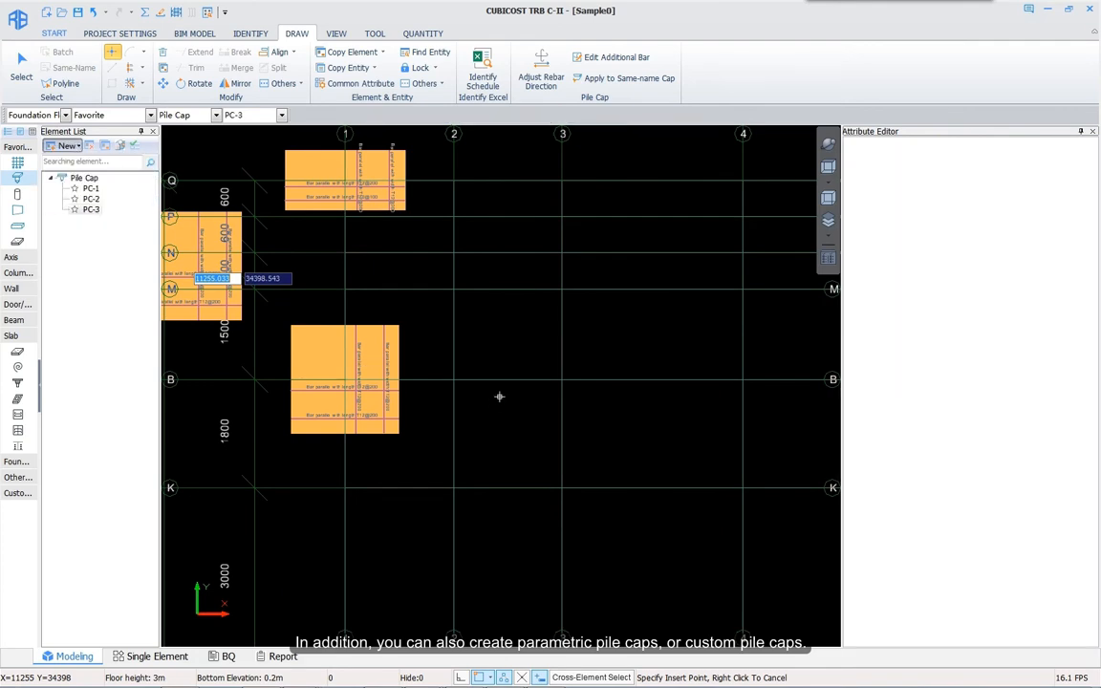
{"action": "left_click", "coordinate": [454, 379]}
{"action": "left_click", "coordinate": [563, 379]}
{"action": "left_click", "coordinate": [563, 487]}
{"action": "left_click", "coordinate": [743, 488]}
{"action": "middle_click_drag", "start_coordinate": [731, 628], "coordinate": [725, 552]}
{"action": "left_click", "coordinate": [737, 593]}
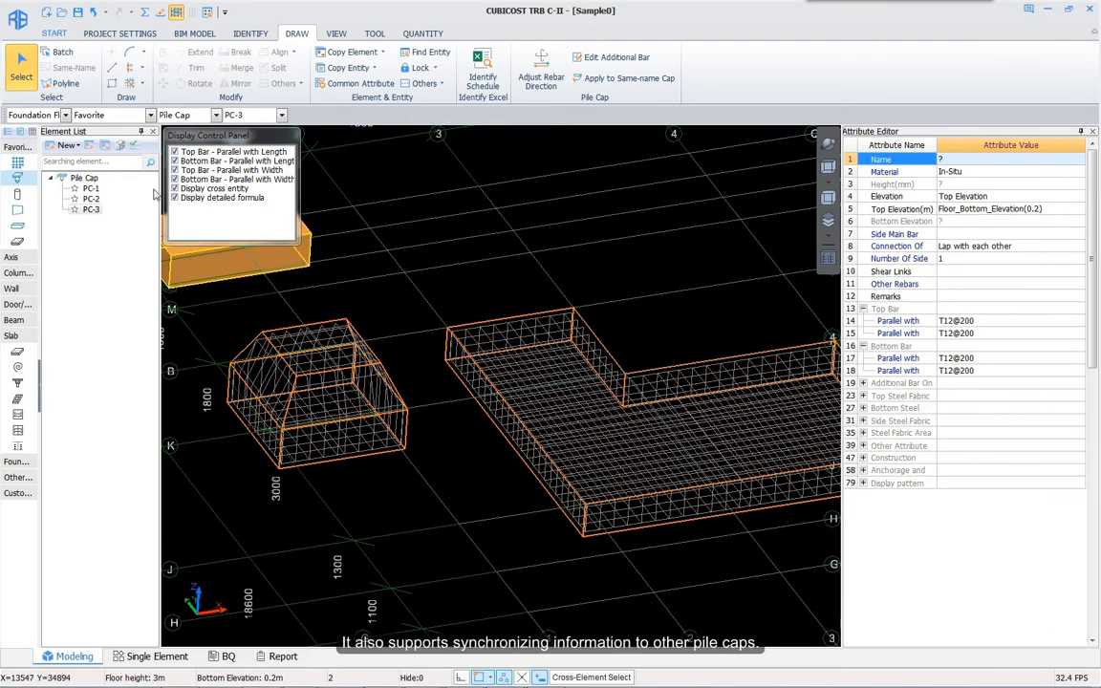
Step: Synchronize PC-3's two top bar rows to pile caps PC-1 and PC-2
{"action": "left_click", "coordinate": [121, 145]}
{"action": "left_click", "coordinate": [527, 408]}
{"action": "left_click", "coordinate": [527, 420]}
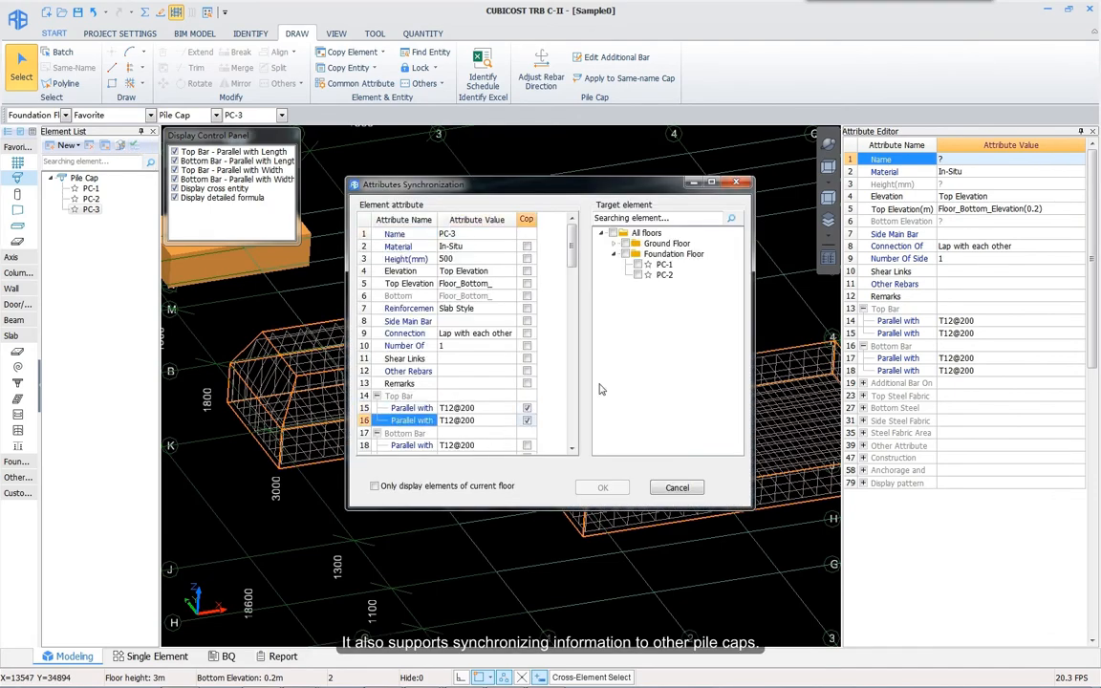
{"action": "left_click", "coordinate": [625, 255]}
{"action": "left_click", "coordinate": [603, 488]}
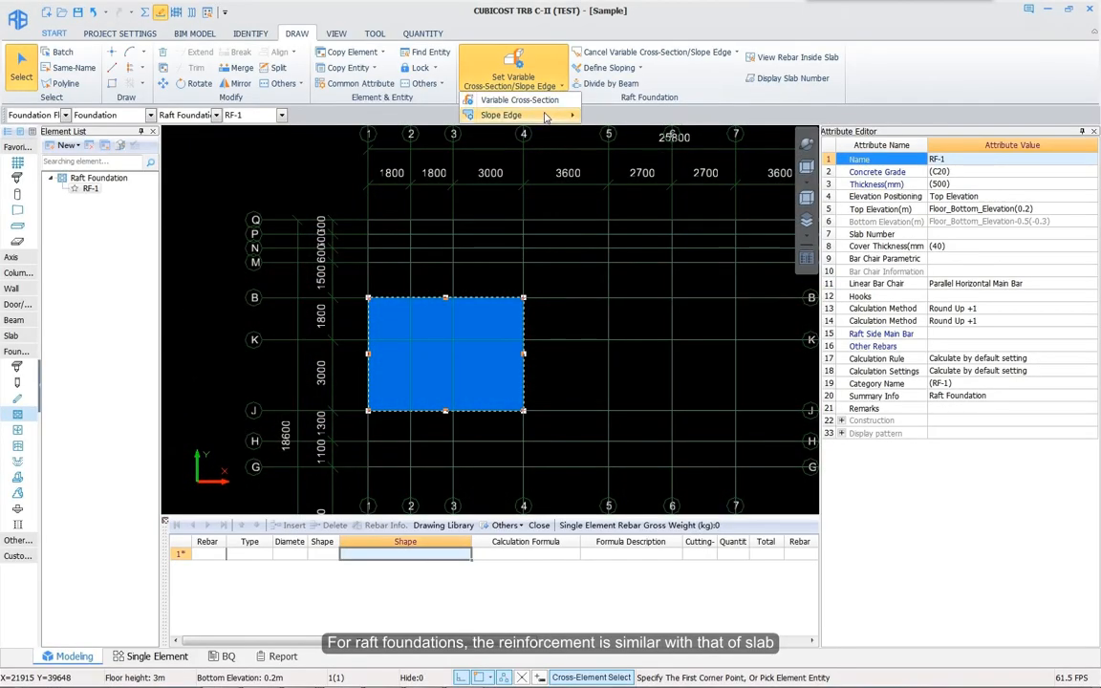
Step: Apply the Side Slope Node 3 slope edge to all sides of raft RF-1
{"action": "mouse_move", "coordinate": [546, 115]}
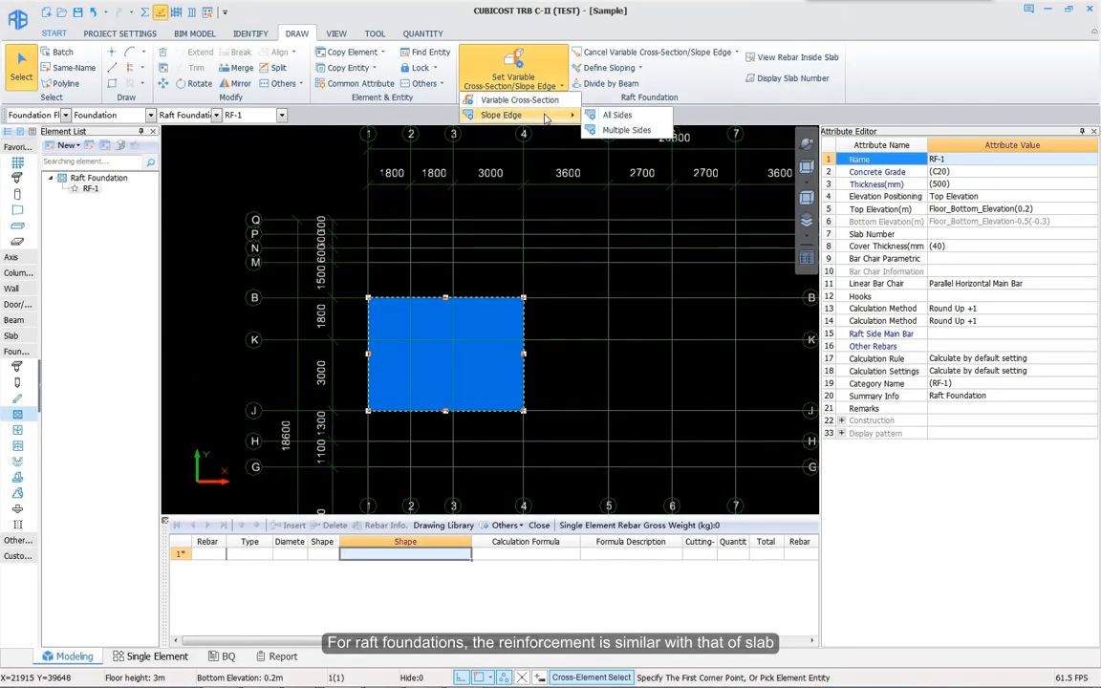
{"action": "left_click", "coordinate": [612, 112]}
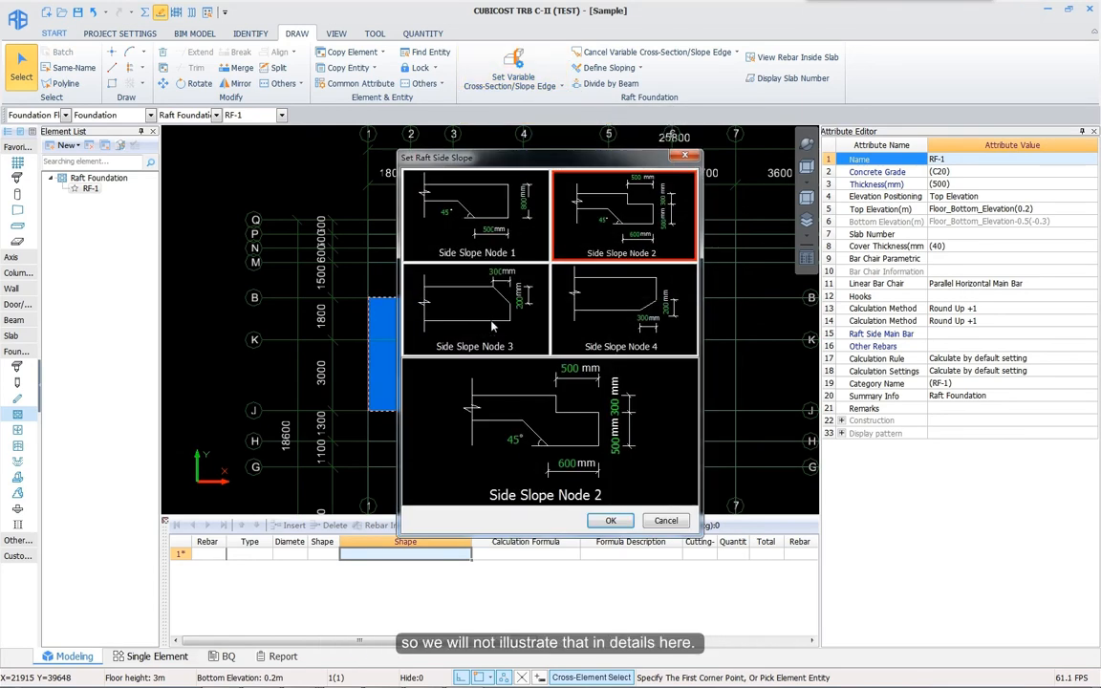
{"action": "left_click", "coordinate": [513, 307]}
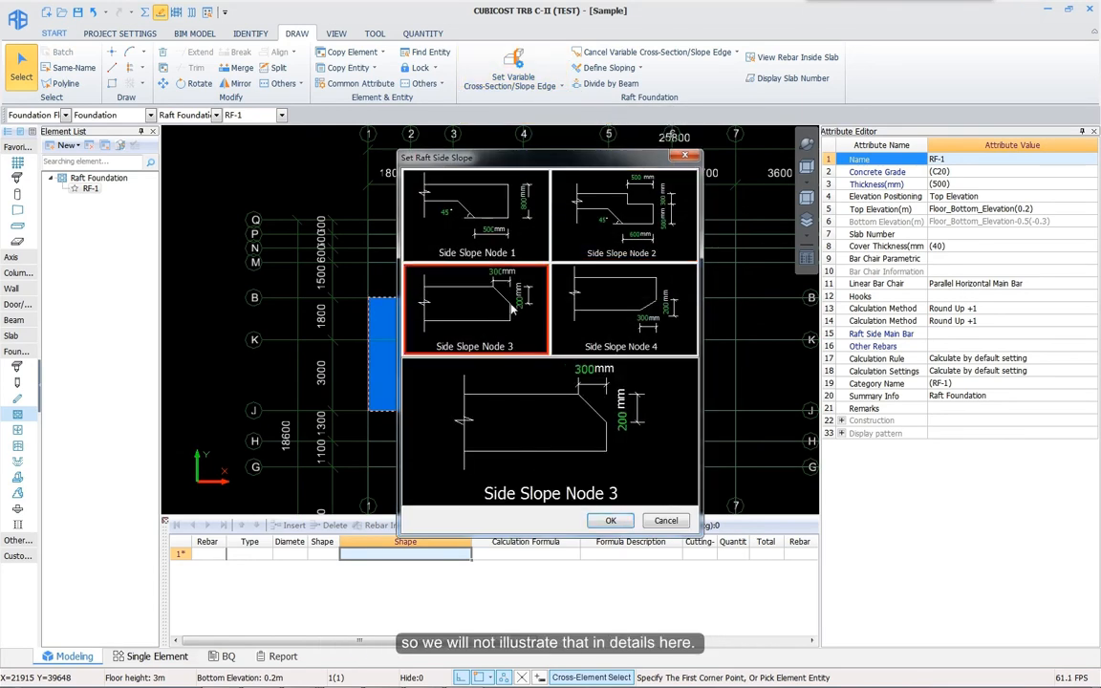
{"action": "left_click", "coordinate": [609, 522]}
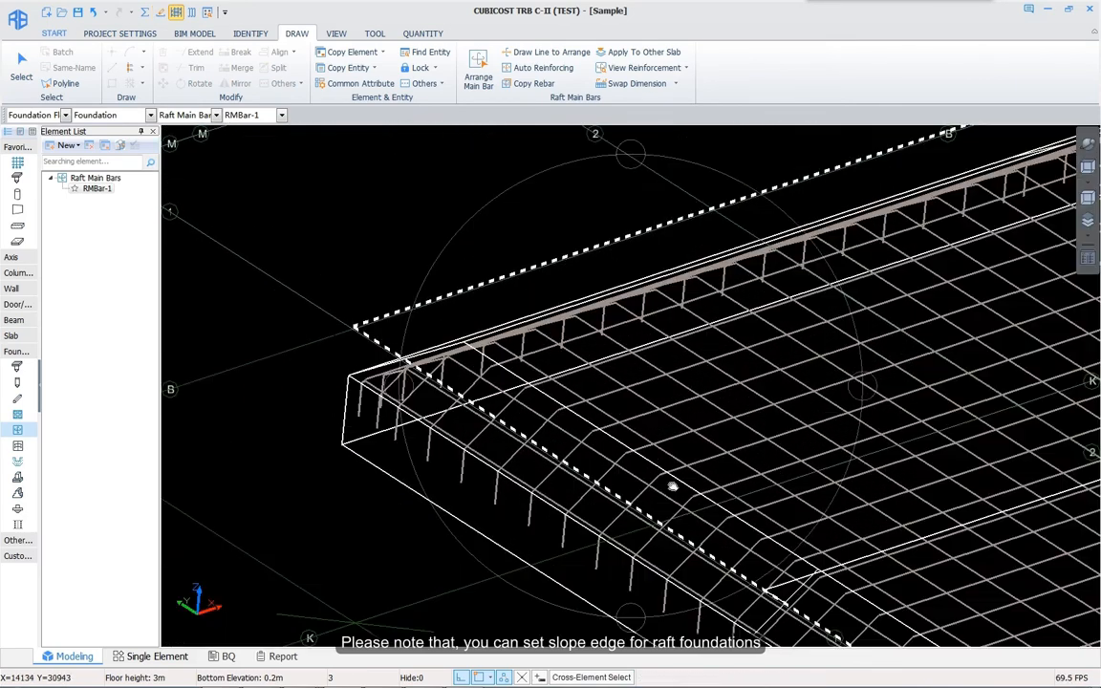
{"action": "scroll", "coordinate": [652, 386], "scroll_direction": "down", "scroll_amount": 3}
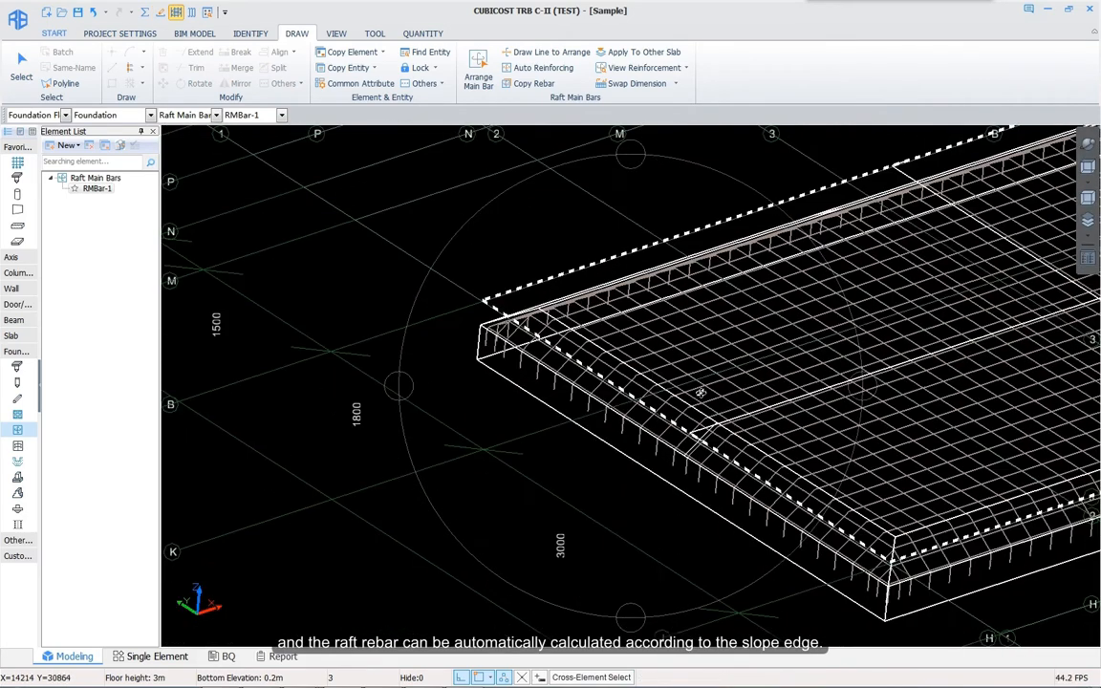
{"action": "middle_click_drag", "start_coordinate": [701, 393], "coordinate": [609, 391]}
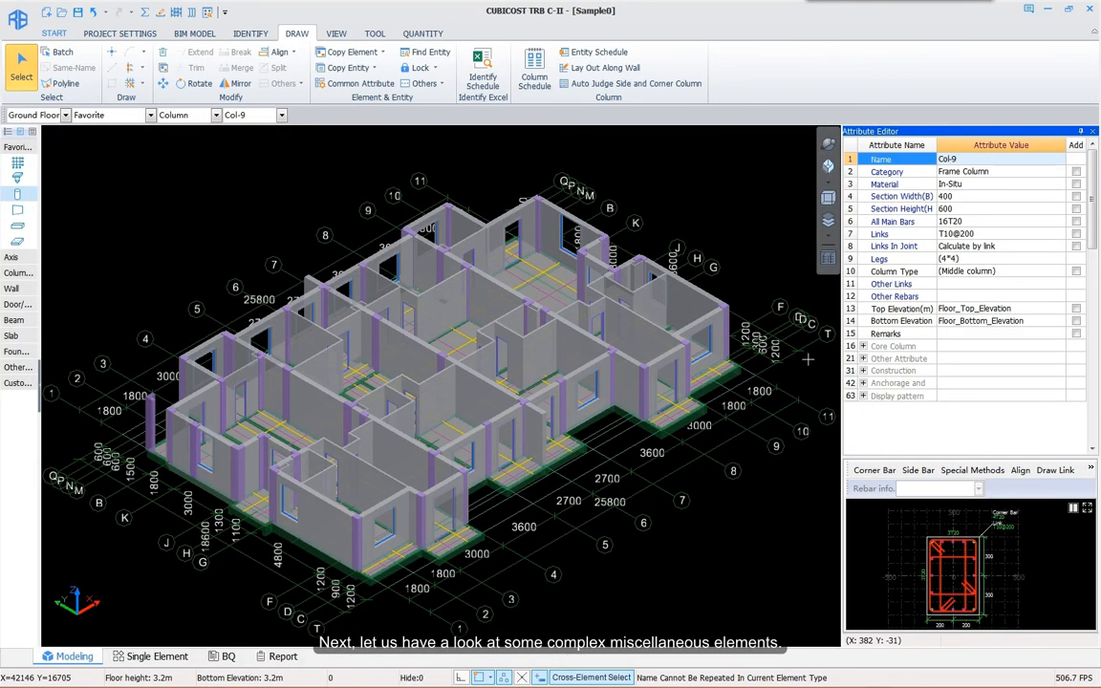
Step: Add an Other Rebars entry to Col-9 with bar mark 1 and size T20
{"action": "left_click", "coordinate": [1012, 298]}
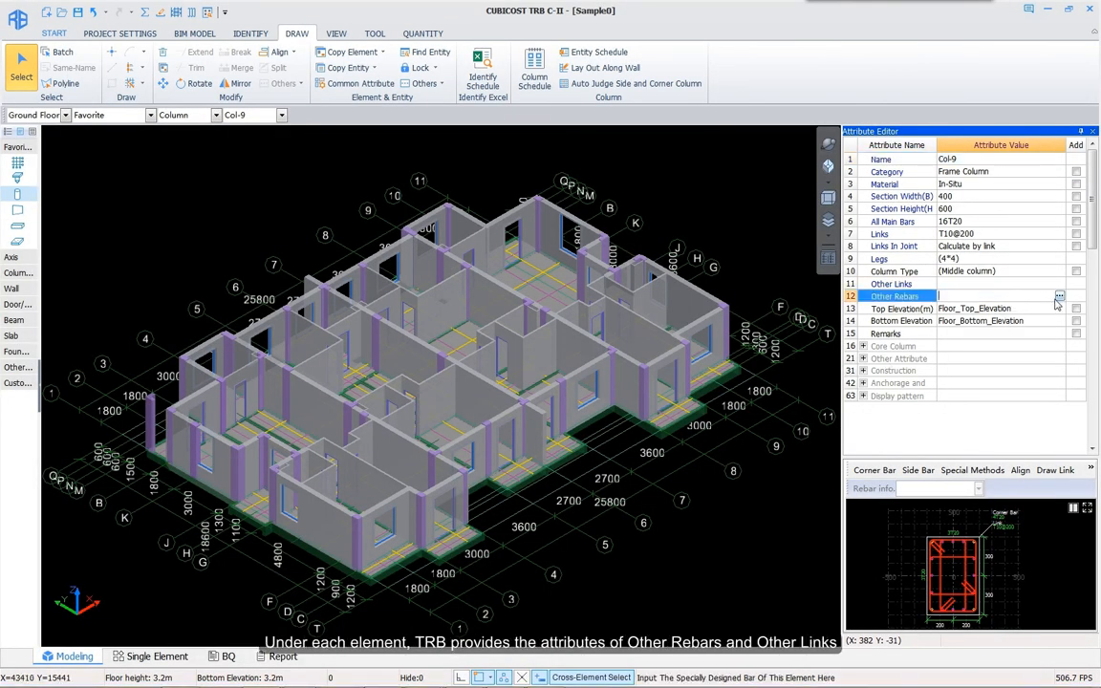
{"action": "left_click", "coordinate": [1060, 298]}
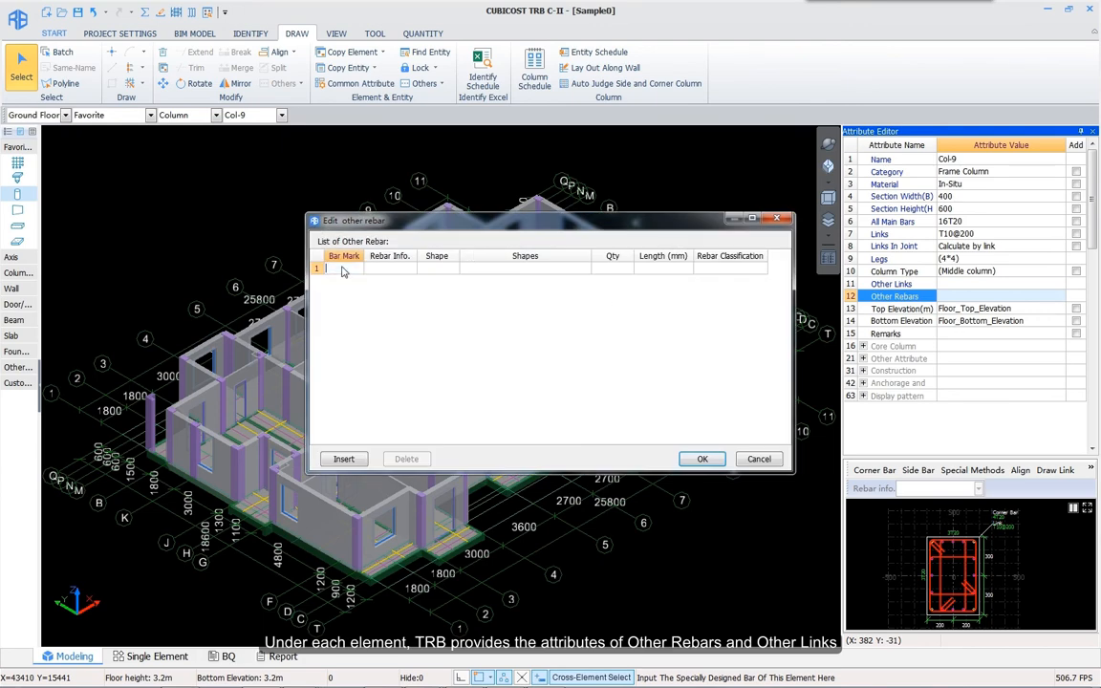
{"action": "type", "text": "1"}
{"action": "left_click", "coordinate": [393, 270]}
{"action": "left_click", "coordinate": [447, 272]}
Step: Browse the rebar shape library, previewing hooked, circular and cranked C1/C2 J1/J2 shapes
{"action": "left_click", "coordinate": [453, 274]}
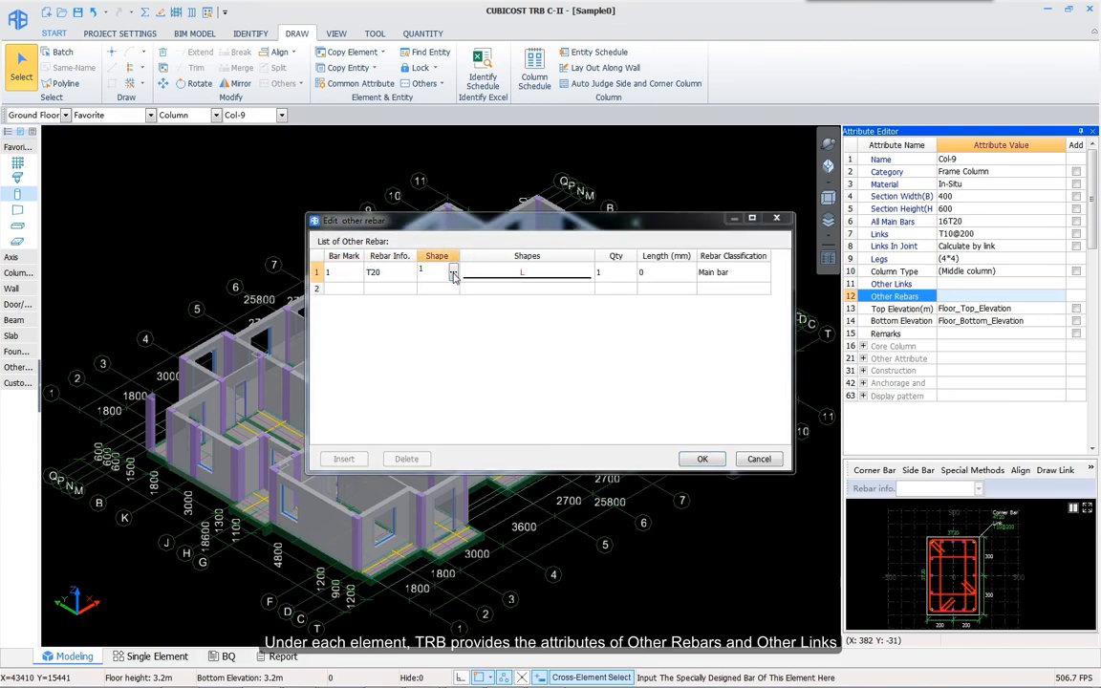
{"action": "left_click", "coordinate": [647, 298]}
{"action": "left_click", "coordinate": [612, 407]}
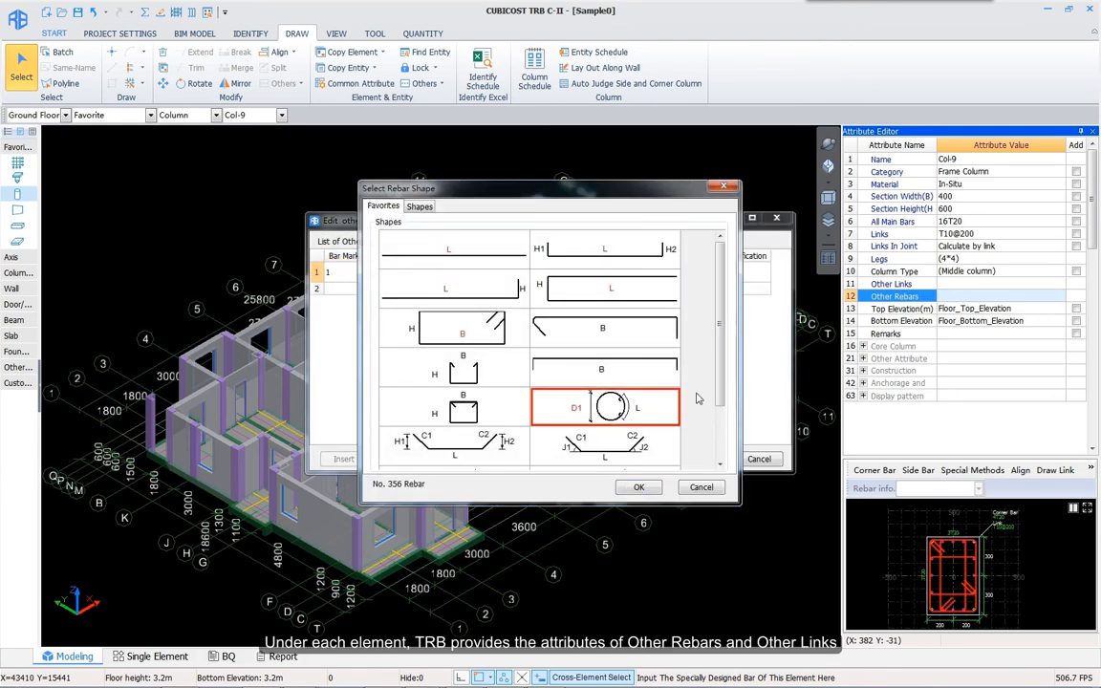
{"action": "left_click_drag", "start_coordinate": [718, 398], "coordinate": [713, 454]}
{"action": "left_click", "coordinate": [617, 378]}
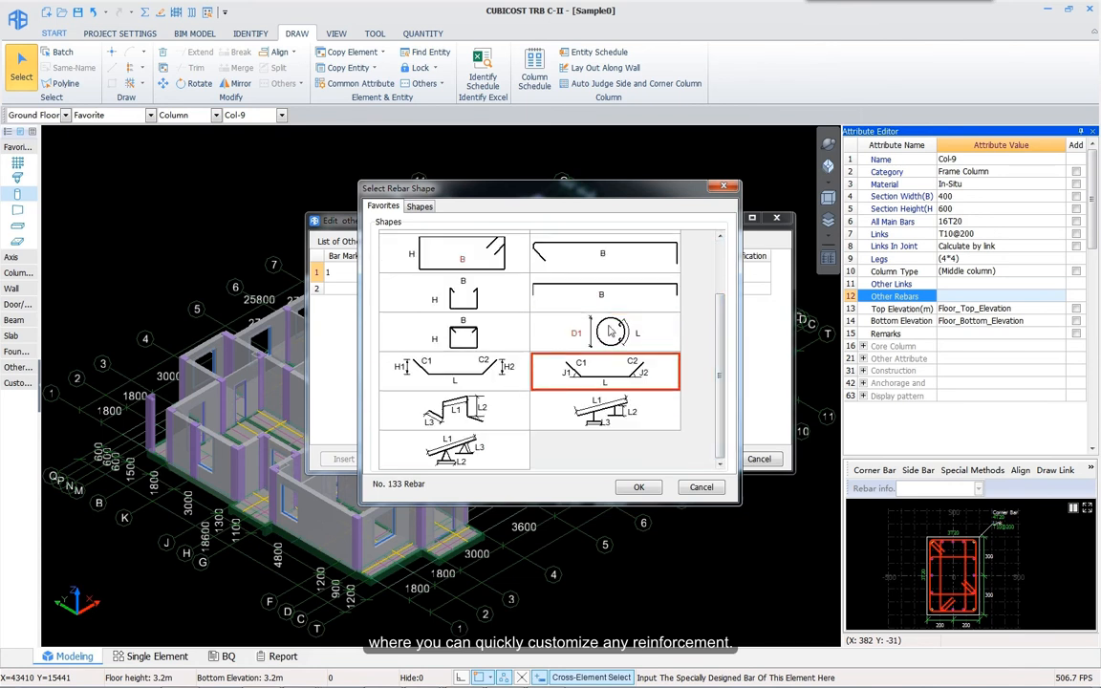
{"action": "left_click", "coordinate": [605, 306]}
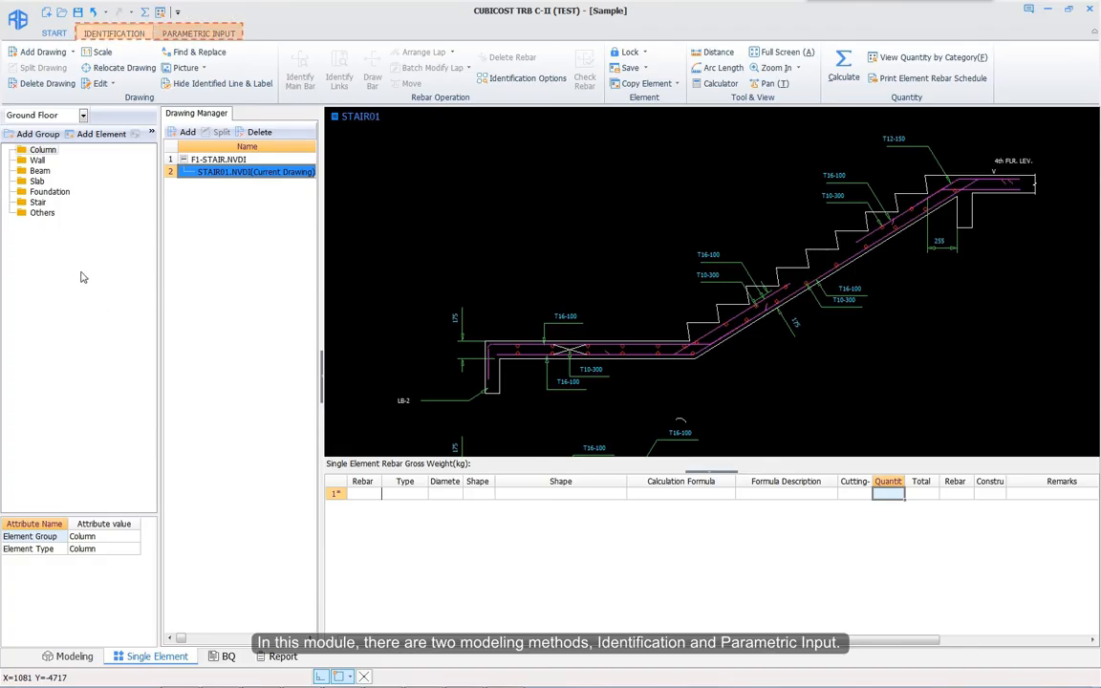
Step: Create Stair-1 and identify its lower horizontal main bar from the drawing as bar No.1
{"action": "left_click", "coordinate": [37, 202]}
{"action": "left_click", "coordinate": [100, 134]}
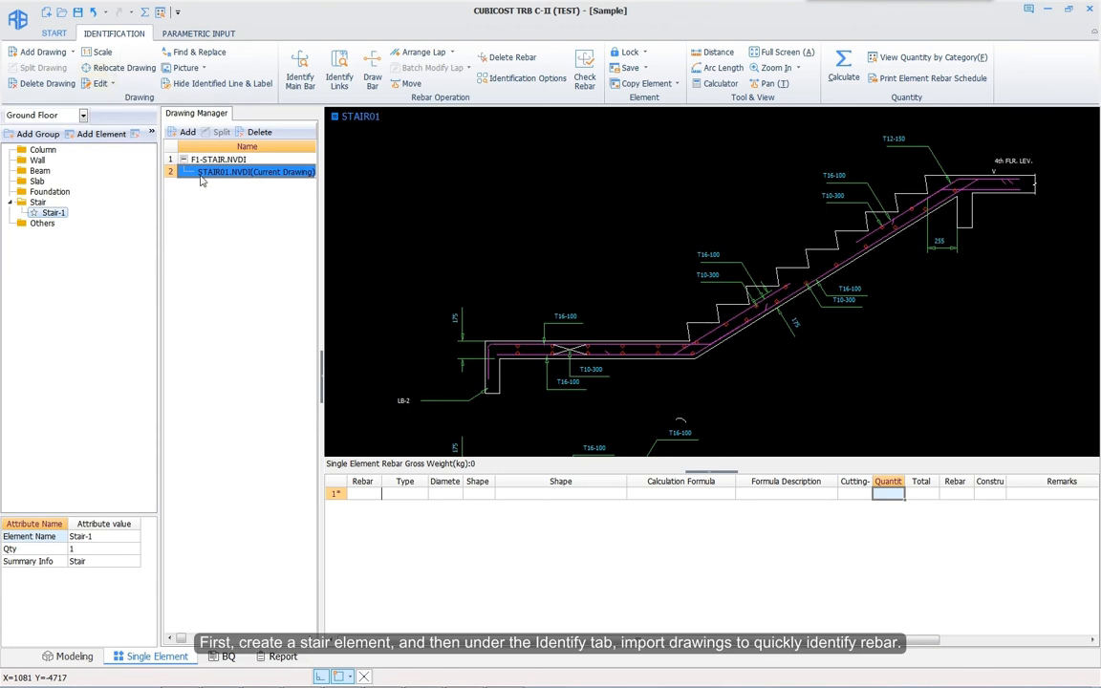
{"action": "left_click", "coordinate": [299, 69]}
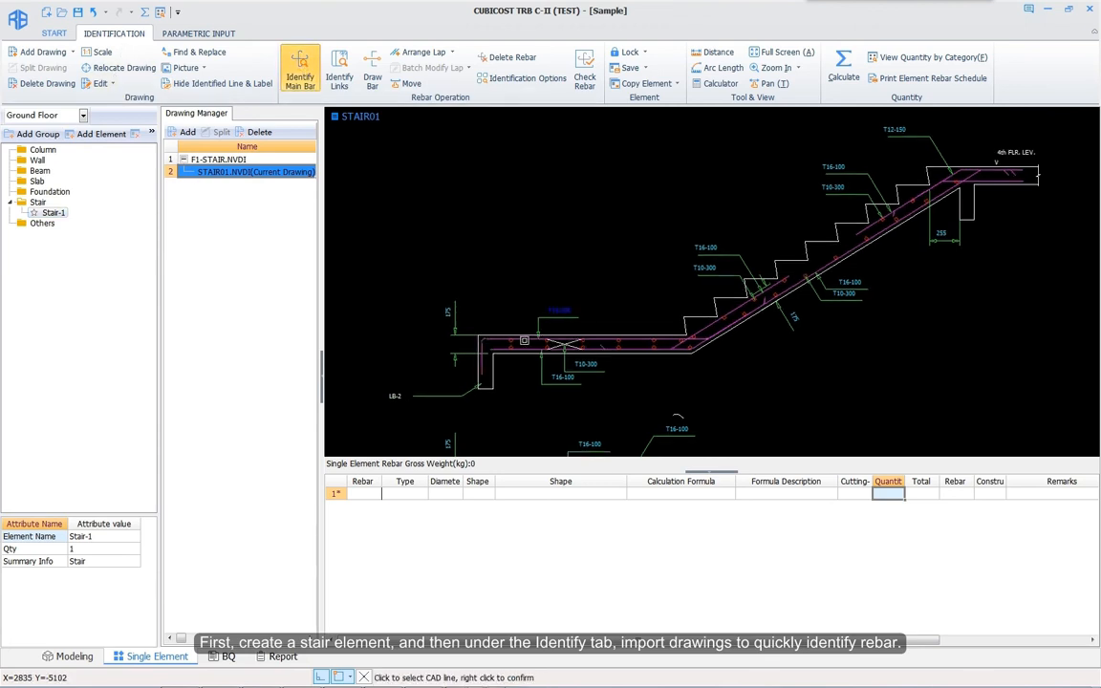
{"action": "left_click", "coordinate": [524, 341]}
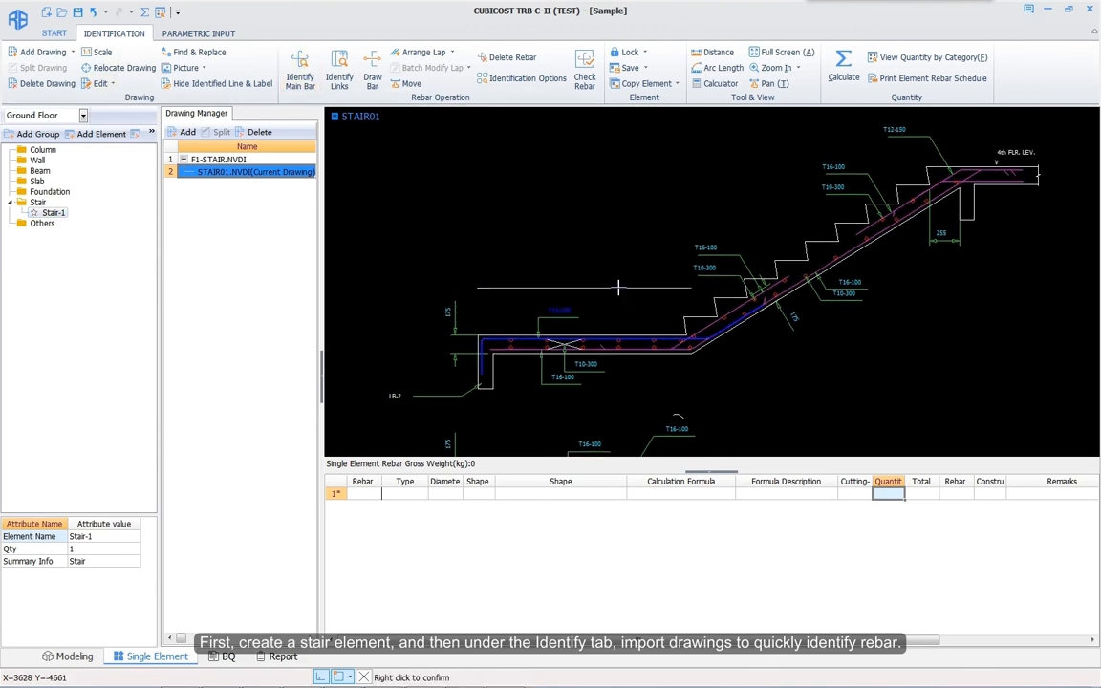
{"action": "right_click", "coordinate": [618, 287]}
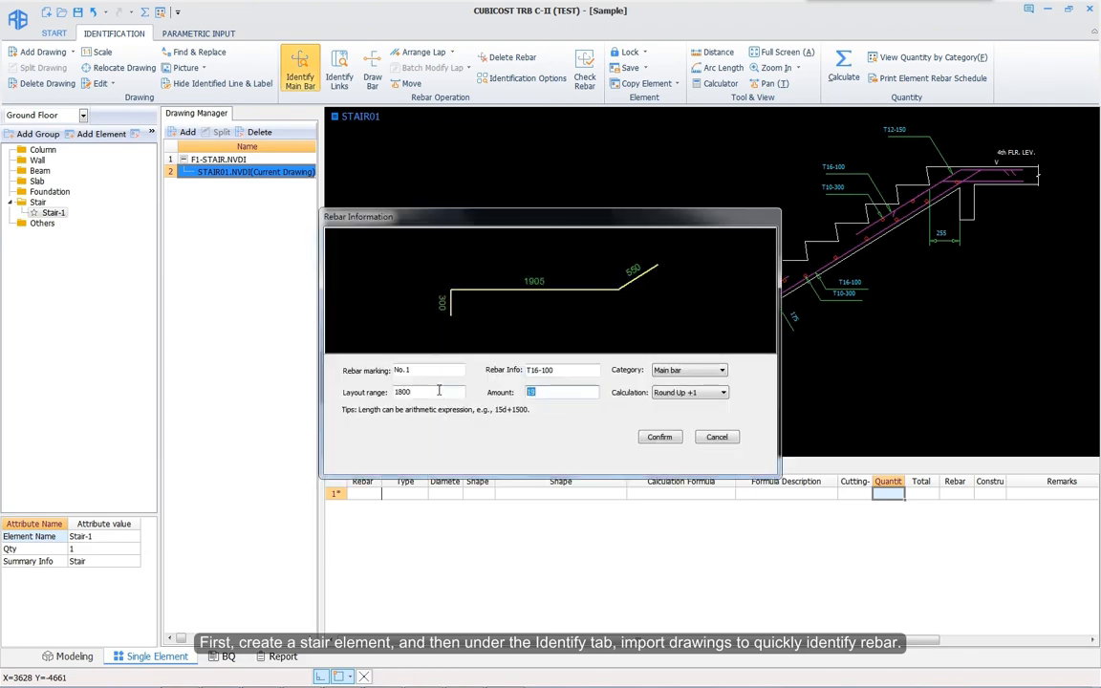
{"action": "left_click", "coordinate": [659, 437]}
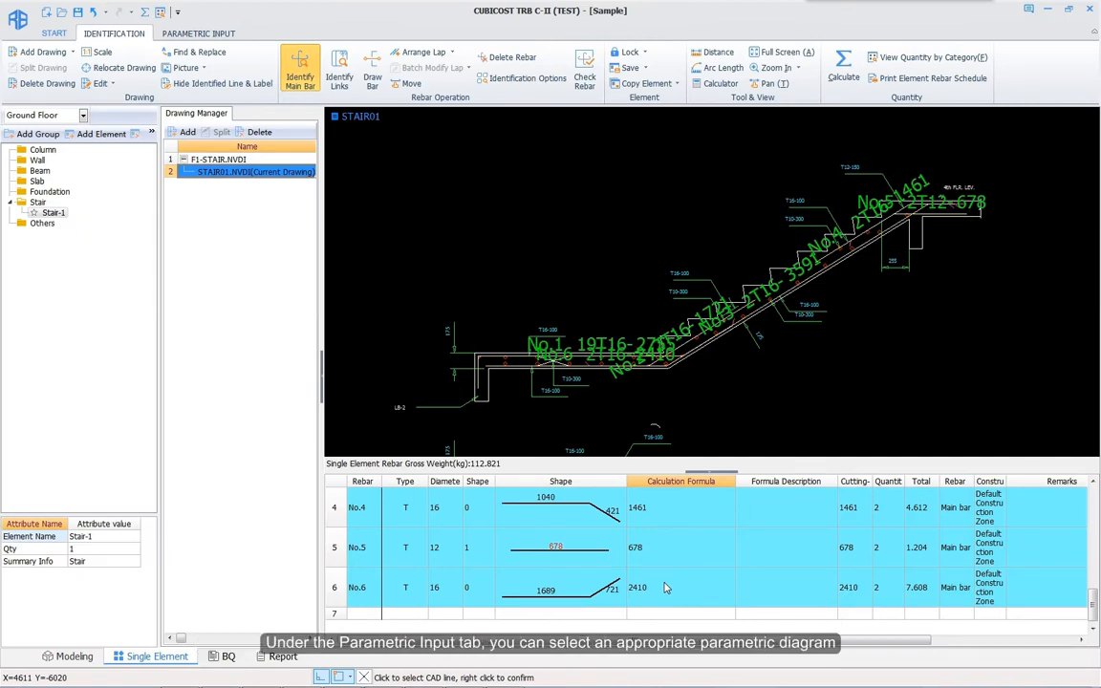
Step: Add a second stair element and switch to parametric input
{"action": "scroll", "coordinate": [666, 588], "scroll_direction": "up", "scroll_amount": 3}
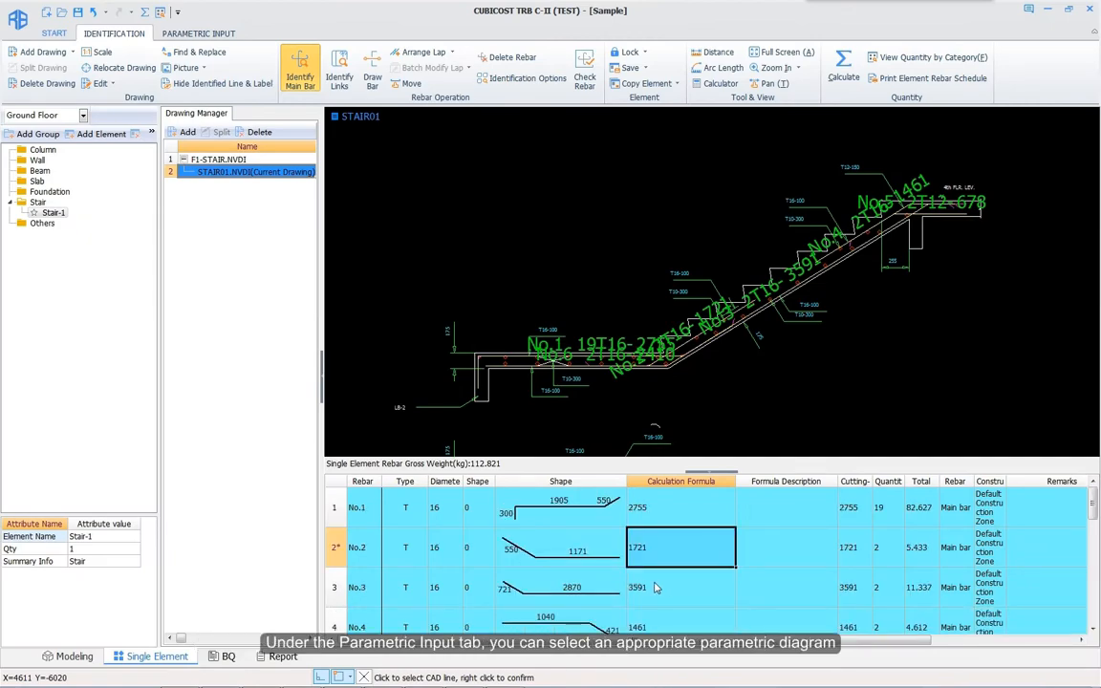
{"action": "left_click", "coordinate": [100, 133]}
{"action": "left_click", "coordinate": [198, 34]}
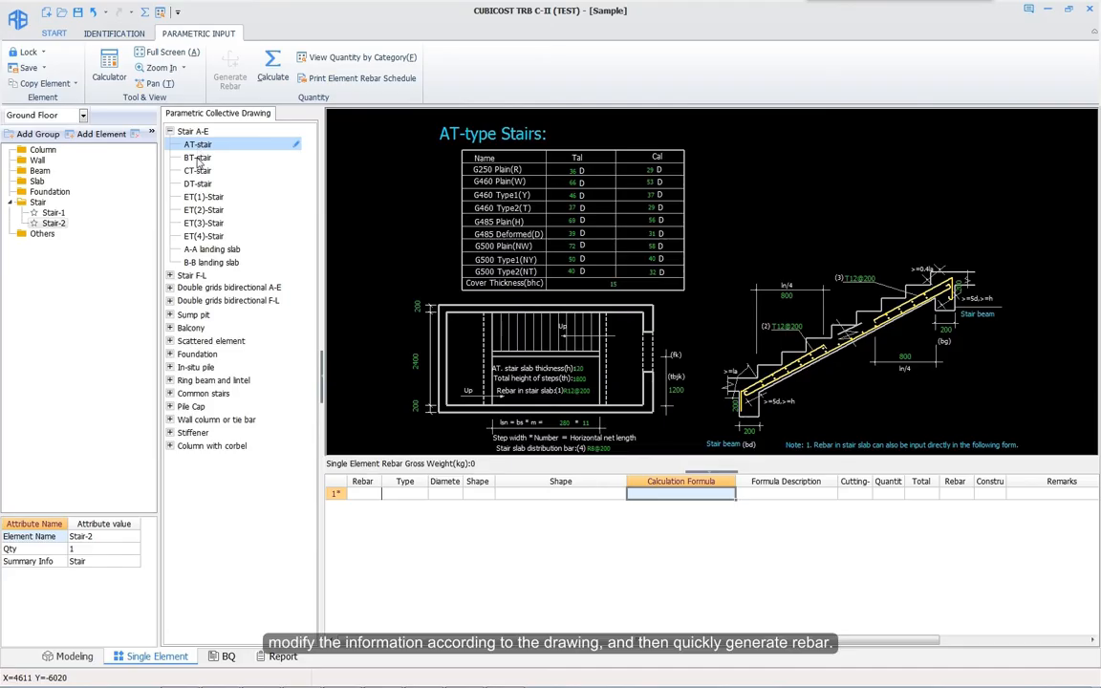
Step: Choose the DT-stair diagram, edit its slab bar value, and generate Stair-2's rebar
{"action": "left_click", "coordinate": [197, 157]}
{"action": "left_click", "coordinate": [197, 170]}
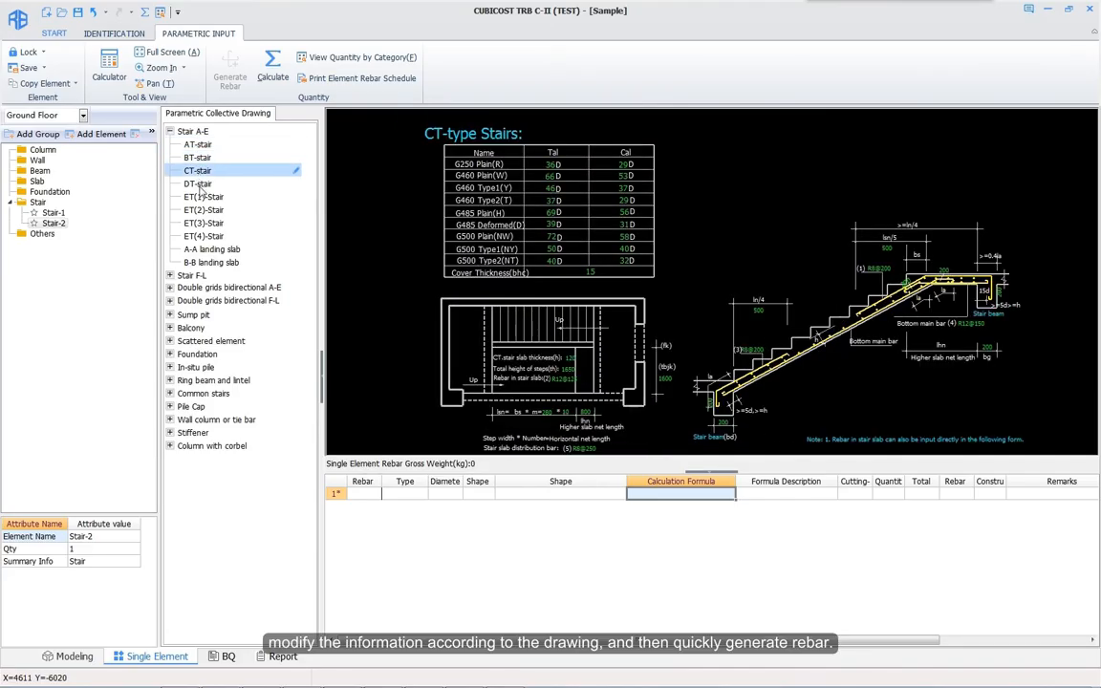
{"action": "left_click", "coordinate": [198, 183]}
{"action": "left_click", "coordinate": [729, 371]}
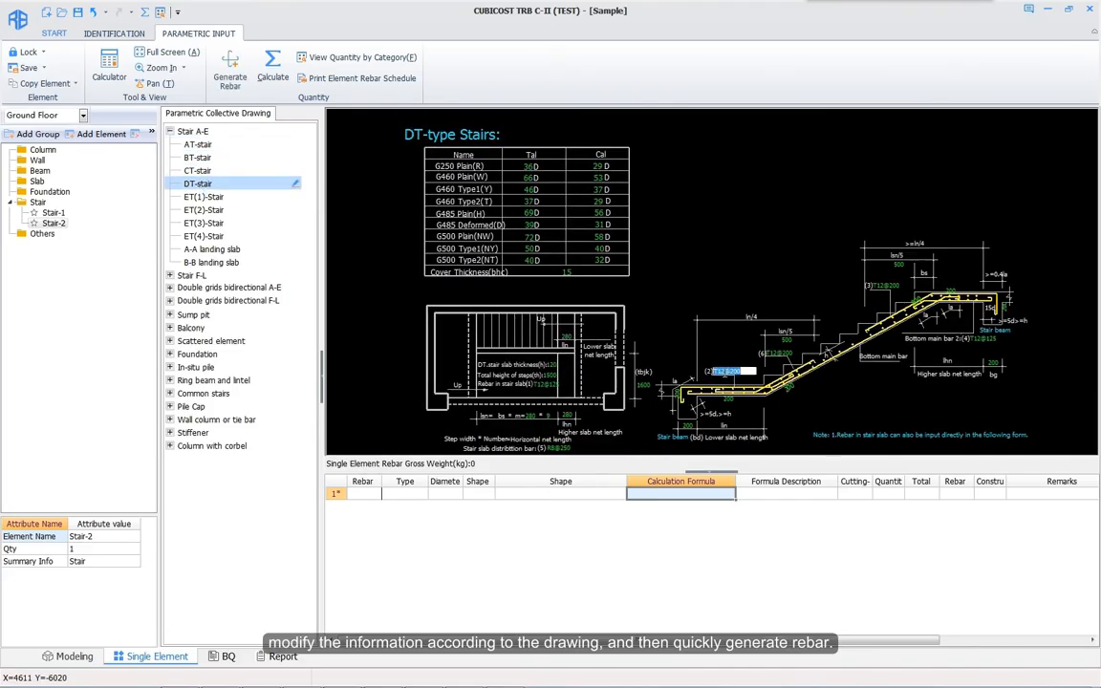
{"action": "left_click", "coordinate": [229, 72]}
{"action": "scroll", "coordinate": [590, 574], "scroll_direction": "down", "scroll_amount": 2}
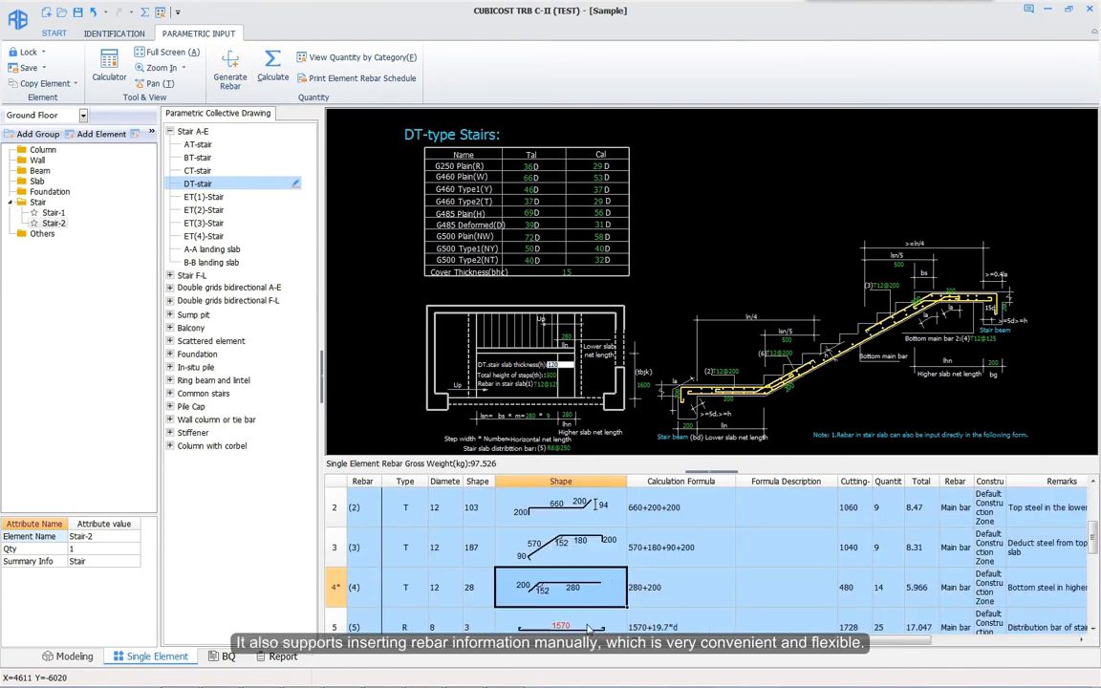
{"action": "scroll", "coordinate": [415, 607], "scroll_direction": "down", "scroll_amount": 1}
Step: Insert a manual rebar row 7 with a 1200 bar length
{"action": "left_click", "coordinate": [363, 615]}
{"action": "key", "text": "Return"}
{"action": "left_click", "coordinate": [430, 595]}
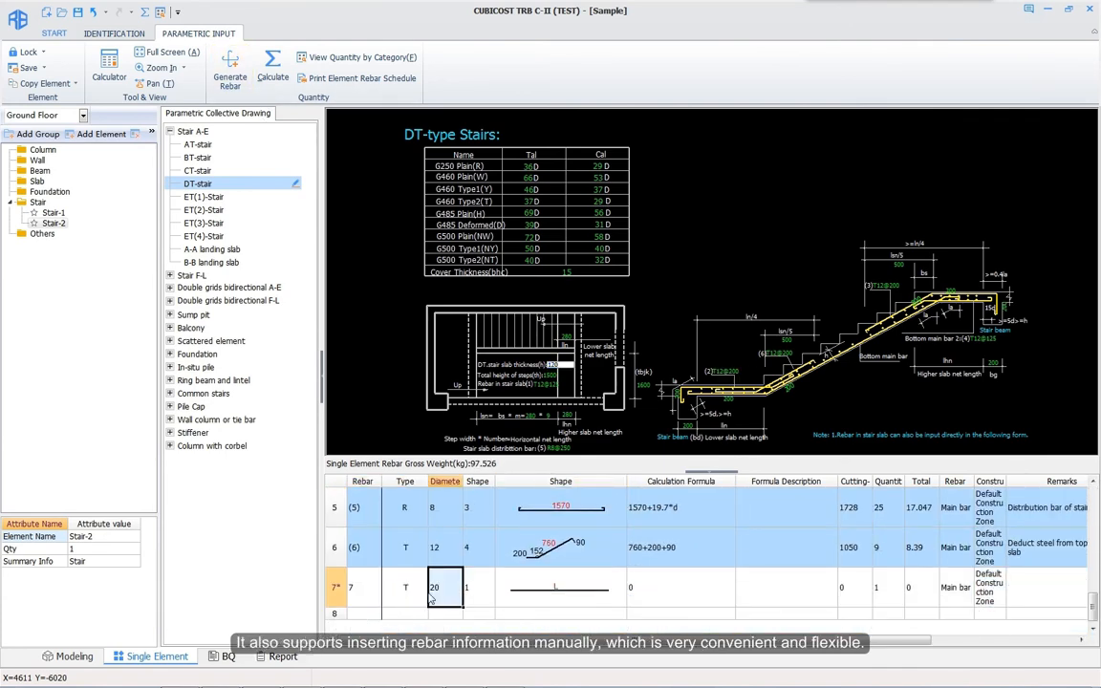
{"action": "left_click", "coordinate": [557, 591]}
{"action": "key", "text": "Return"}
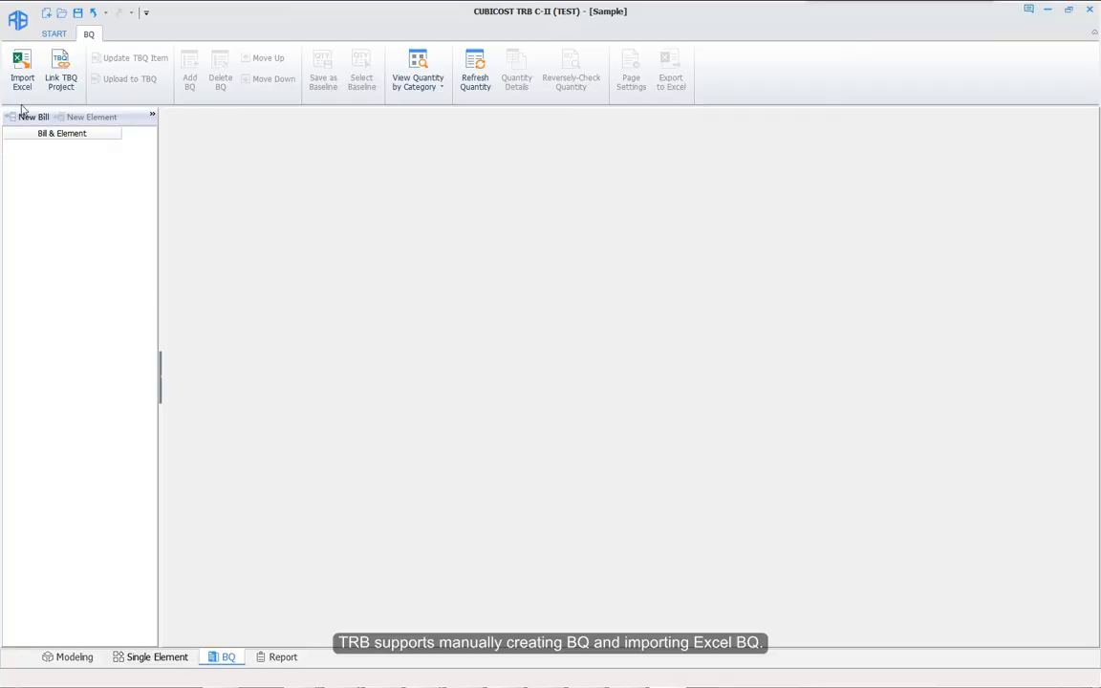
Step: Add a bill with an element, then view model quantities by category across the whole Modeling range
{"action": "left_click", "coordinate": [31, 117]}
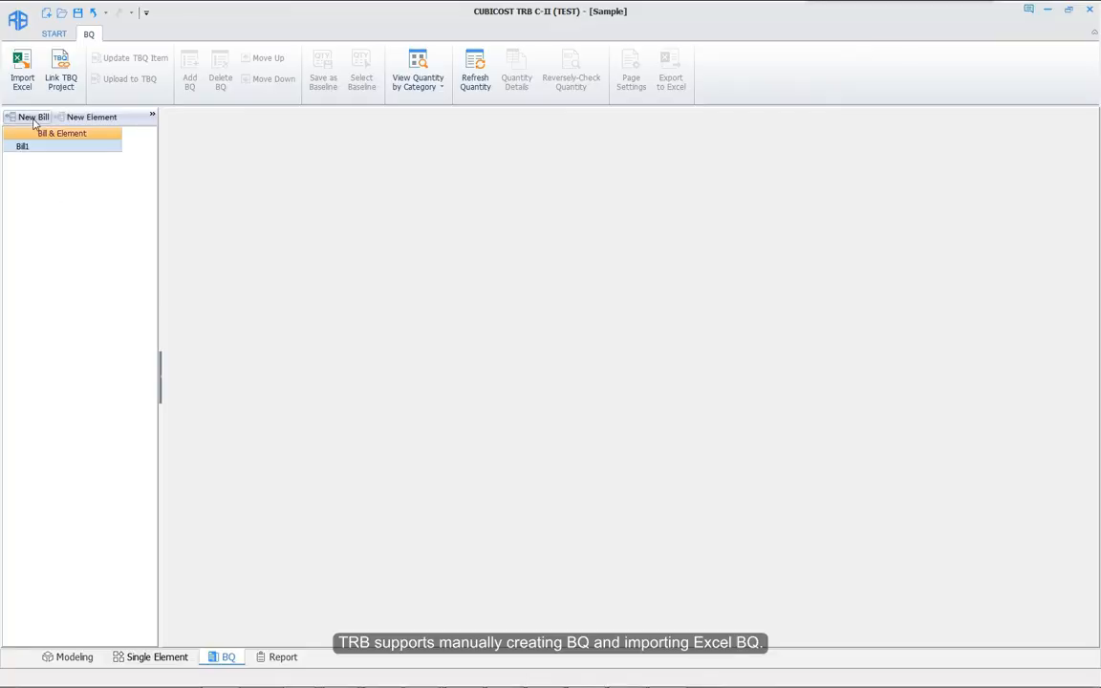
{"action": "left_click", "coordinate": [90, 117]}
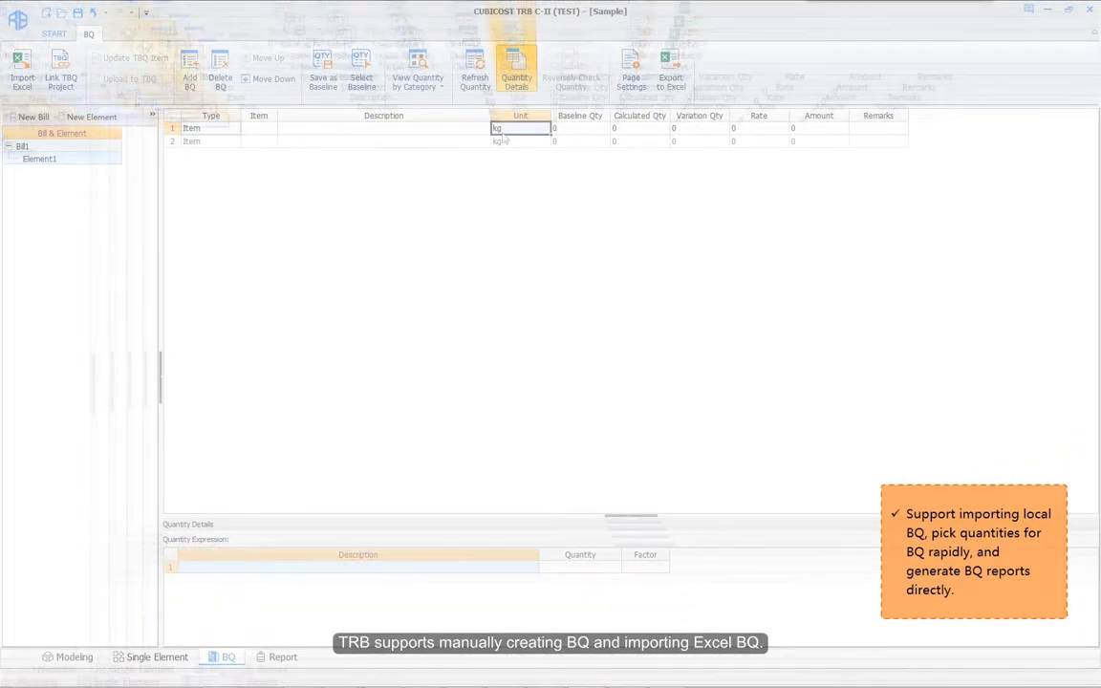
{"action": "left_click", "coordinate": [21, 69]}
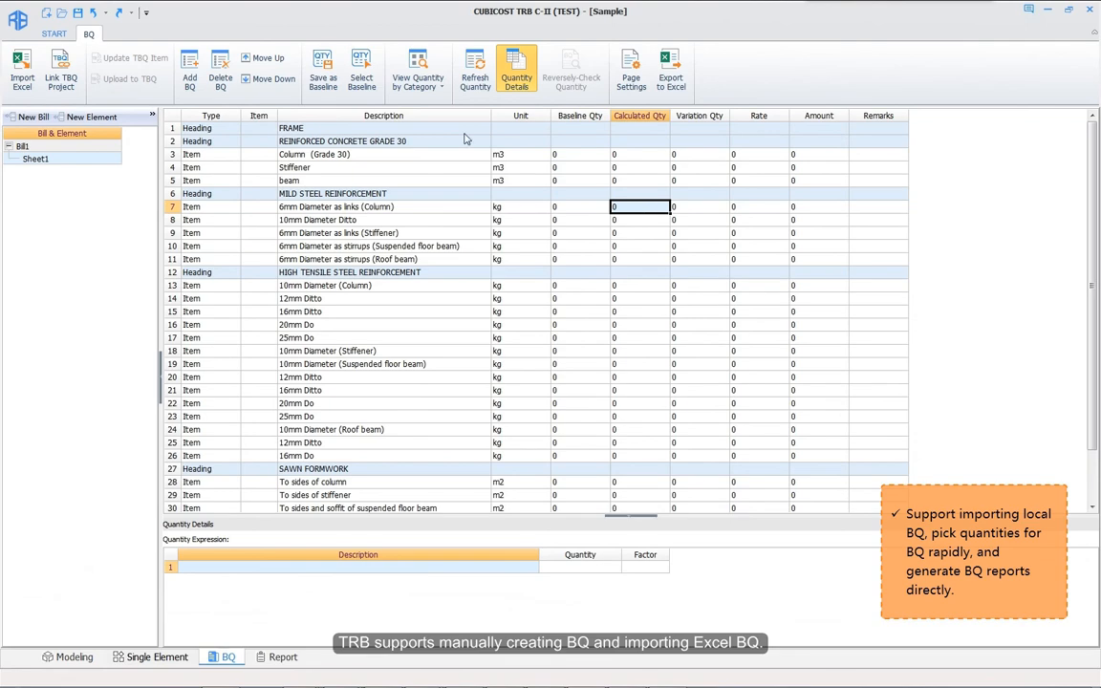
{"action": "left_click", "coordinate": [418, 82]}
{"action": "left_click", "coordinate": [427, 101]}
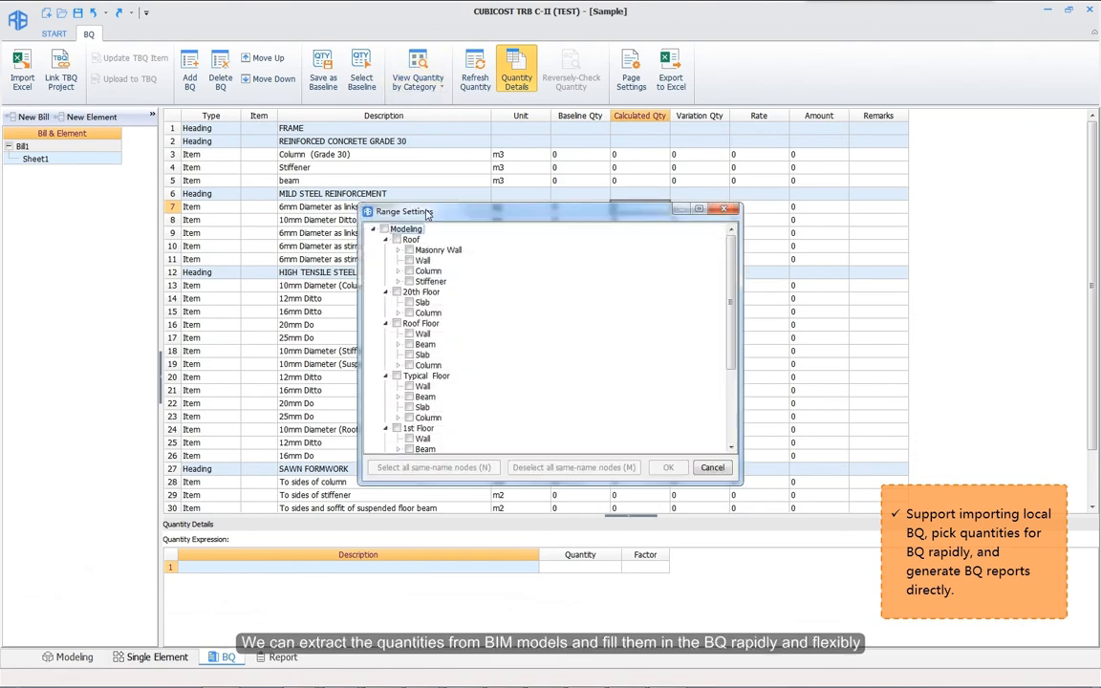
{"action": "left_click", "coordinate": [386, 229]}
{"action": "left_click", "coordinate": [671, 466]}
Step: Pick the 2252.341 kg column rebar total into row 13's 10mm Diameter (Column) Calculated Qty
{"action": "left_click", "coordinate": [277, 287]}
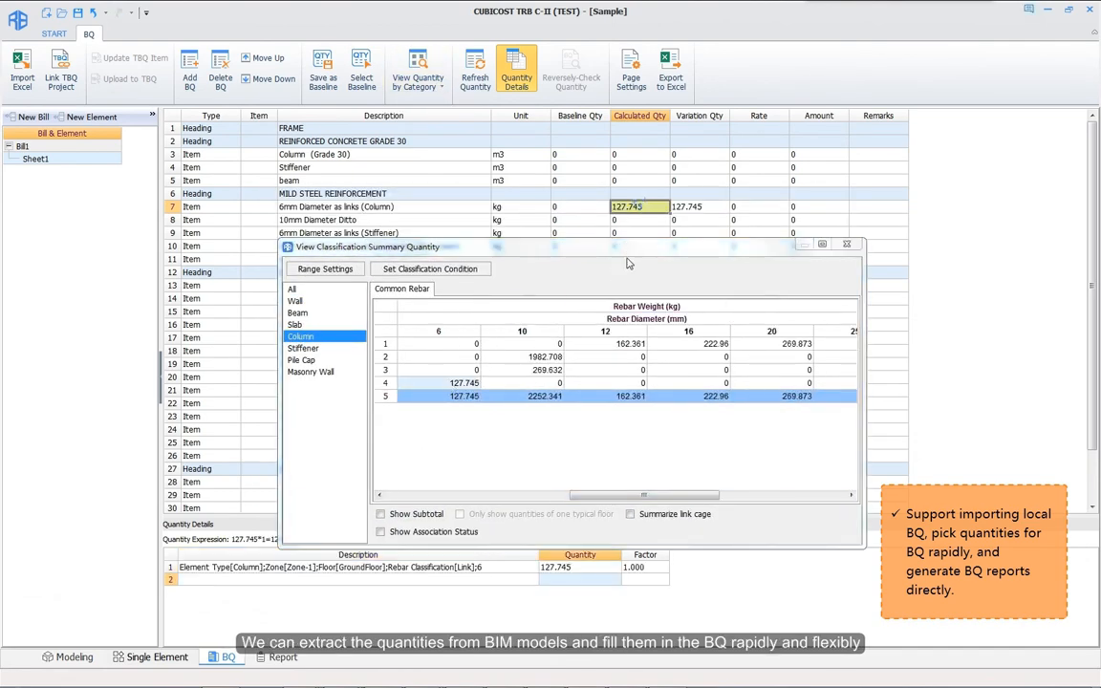
{"action": "left_click_drag", "start_coordinate": [628, 254], "coordinate": [626, 336]}
{"action": "left_click", "coordinate": [345, 287]}
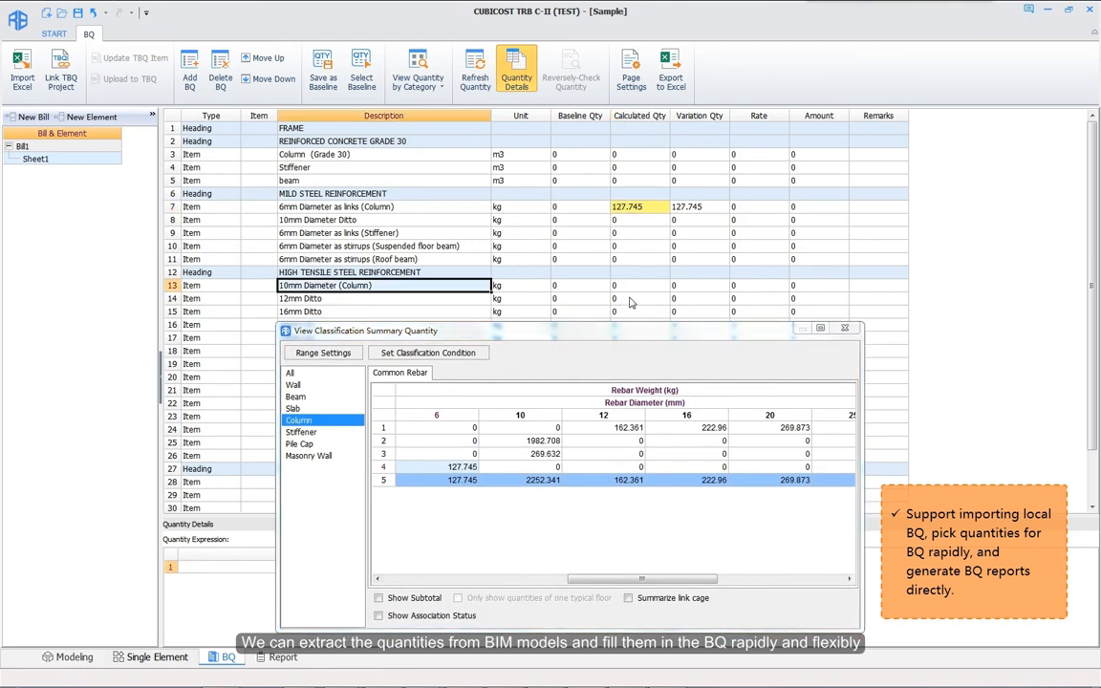
{"action": "double_click", "coordinate": [541, 481]}
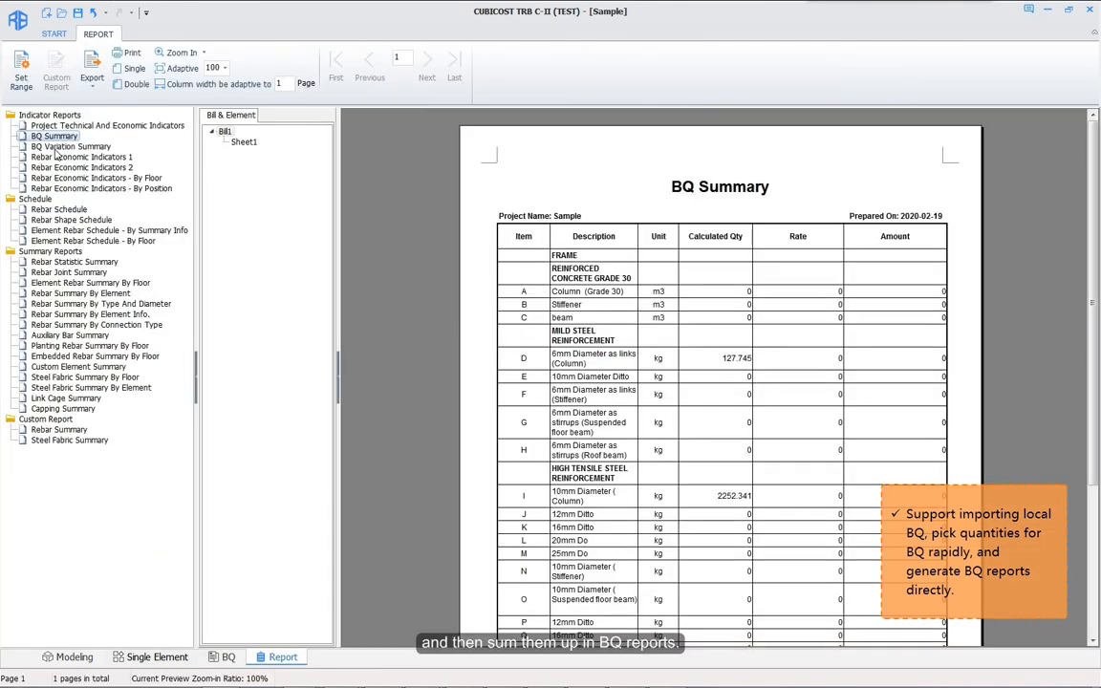
{"action": "left_click", "coordinate": [59, 148]}
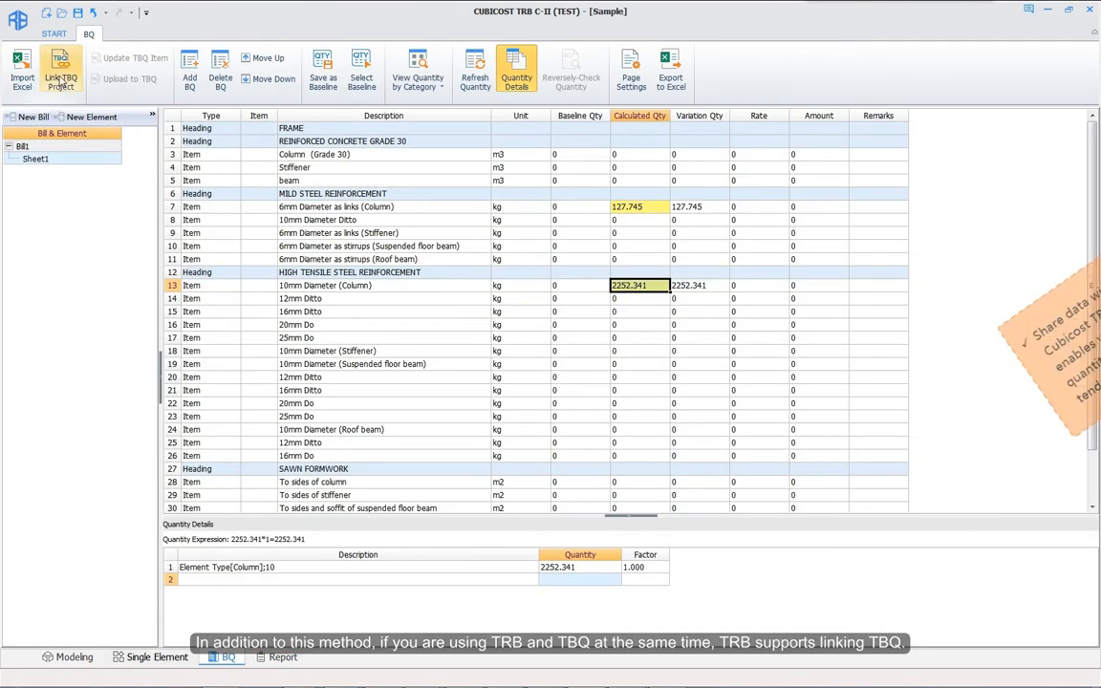
Step: Link the BQ to a TBQ project after logging in, downloading its BQ
{"action": "left_click", "coordinate": [61, 83]}
{"action": "left_click", "coordinate": [646, 386]}
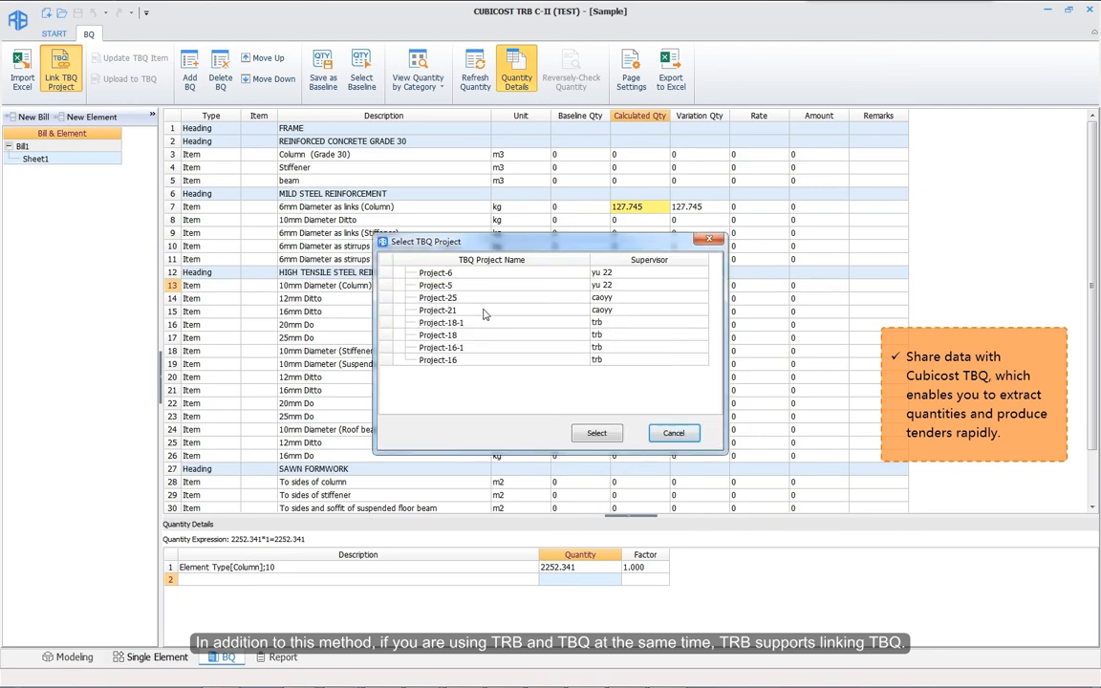
{"action": "double_click", "coordinate": [483, 310]}
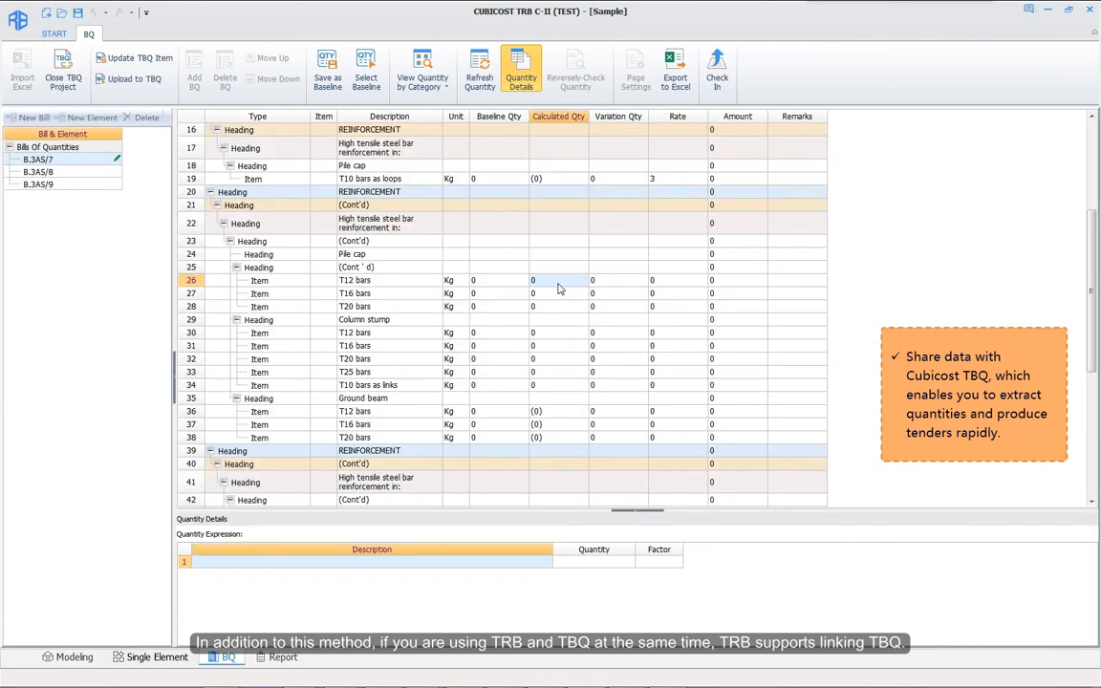
Step: Fill rows 26, 27, 28, 31, 32 with 375.007, 1181.981, 7593.355, 222.96, 269.873 from modelled quantities
{"action": "left_click", "coordinate": [423, 78]}
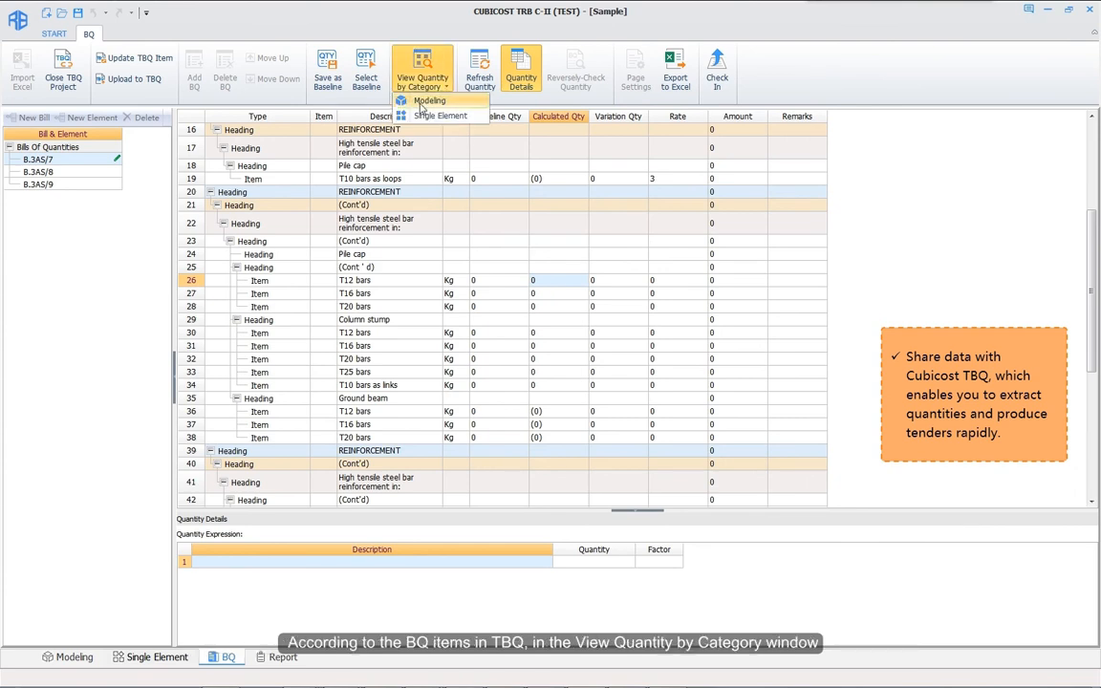
{"action": "left_click", "coordinate": [428, 98]}
{"action": "left_click_drag", "start_coordinate": [561, 284], "coordinate": [547, 281]}
{"action": "left_click_drag", "start_coordinate": [609, 435], "coordinate": [547, 293]}
{"action": "left_click_drag", "start_coordinate": [691, 435], "coordinate": [486, 122]}
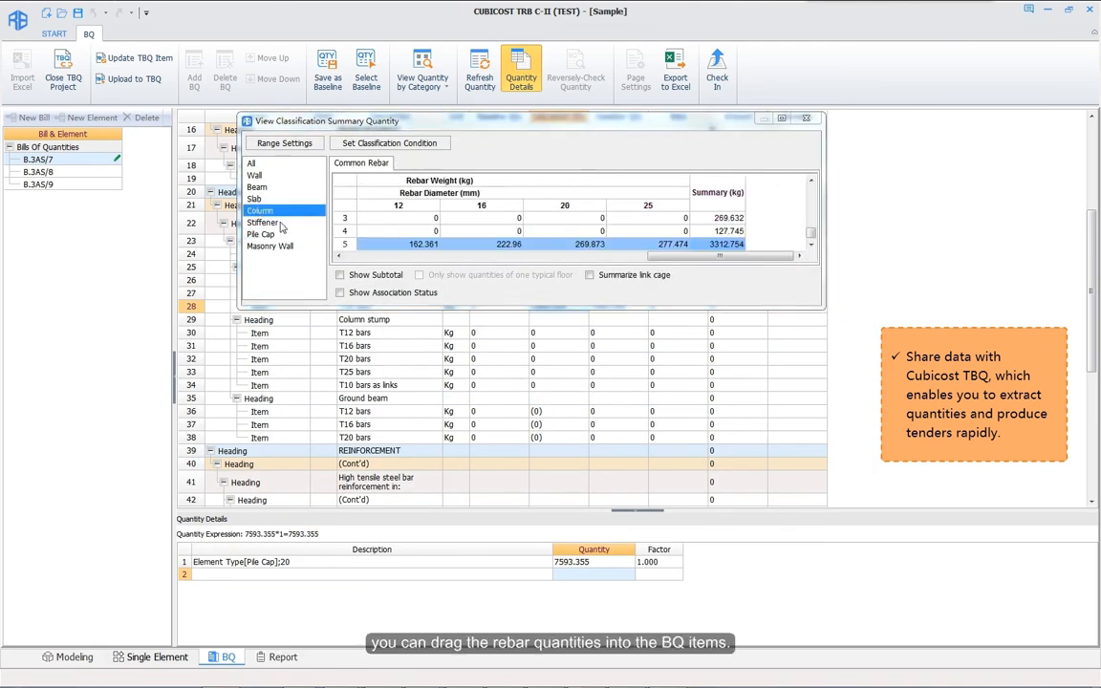
{"action": "left_click_drag", "start_coordinate": [509, 260], "coordinate": [552, 348]}
{"action": "left_click_drag", "start_coordinate": [590, 260], "coordinate": [552, 360]}
{"action": "left_click_drag", "start_coordinate": [673, 260], "coordinate": [559, 382]}
Step: Trace row 32's T20 bars quantity back to its model elements
{"action": "left_click", "coordinate": [546, 358]}
{"action": "left_click", "coordinate": [569, 563]}
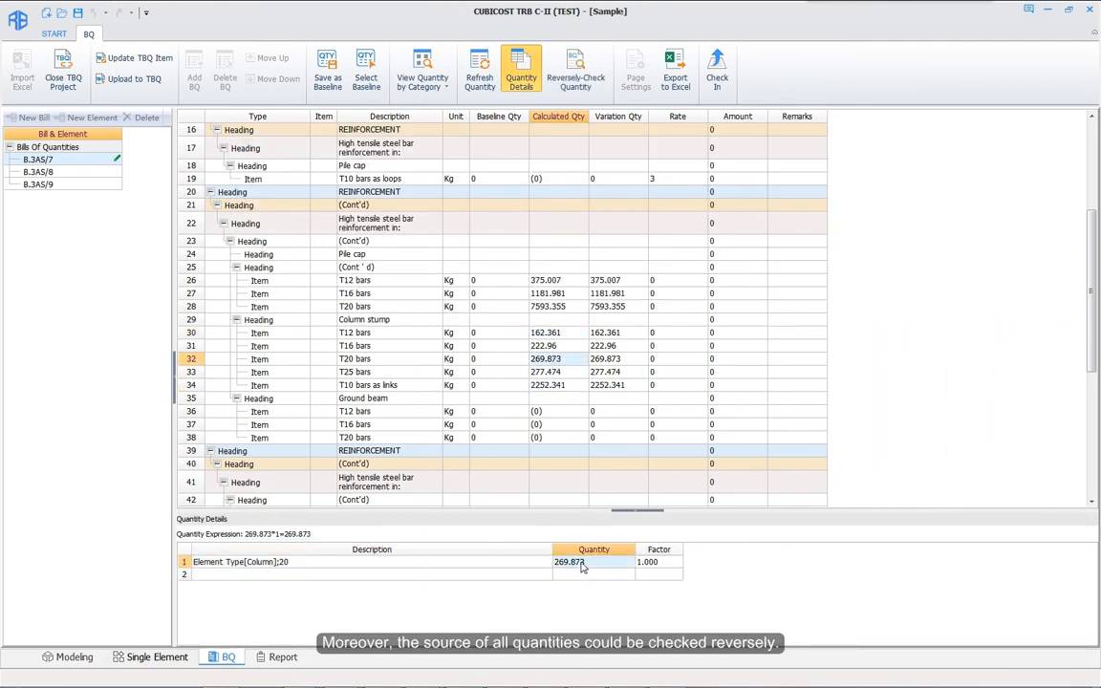
{"action": "right_click", "coordinate": [569, 563]}
{"action": "left_click", "coordinate": [641, 585]}
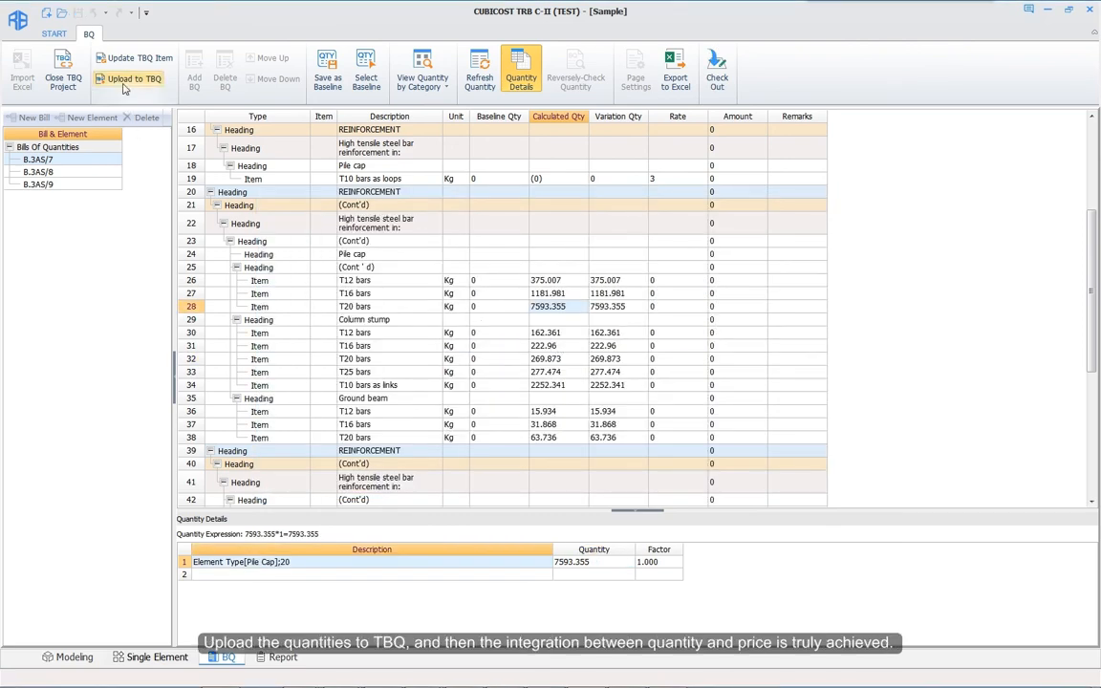
Step: Upload the BQ quantities to TBQ and check the uploaded items
{"action": "left_click", "coordinate": [128, 78]}
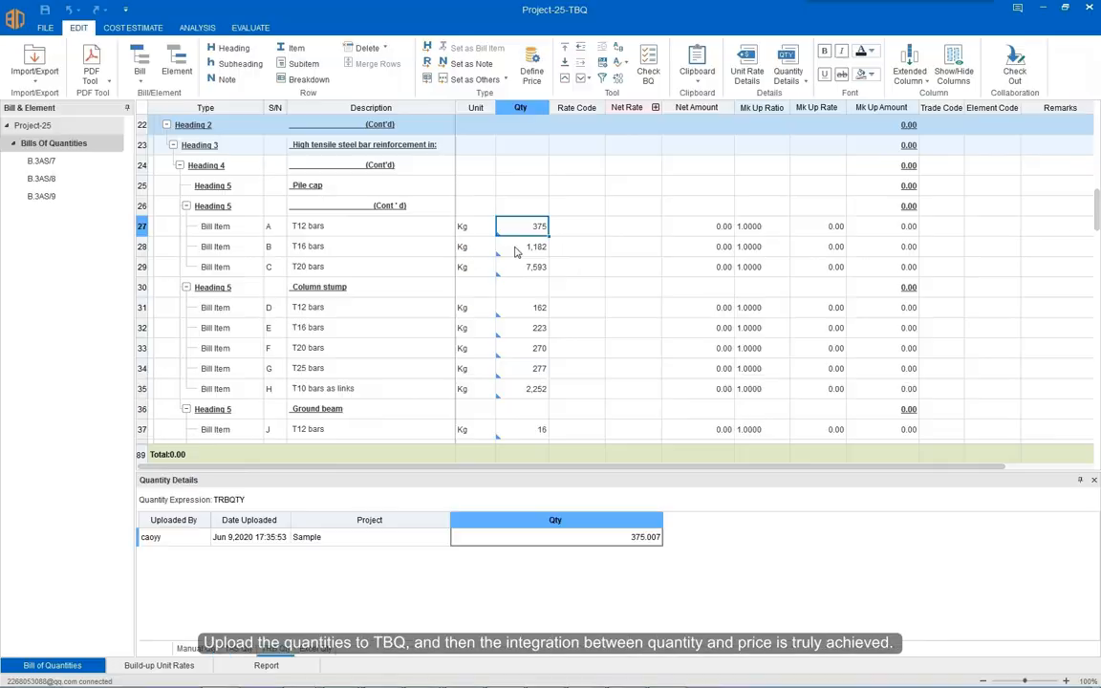
{"action": "key", "text": "Down"}
{"action": "key", "text": "Down"}
{"action": "key", "text": "Down"}
{"action": "key", "text": "Down"}
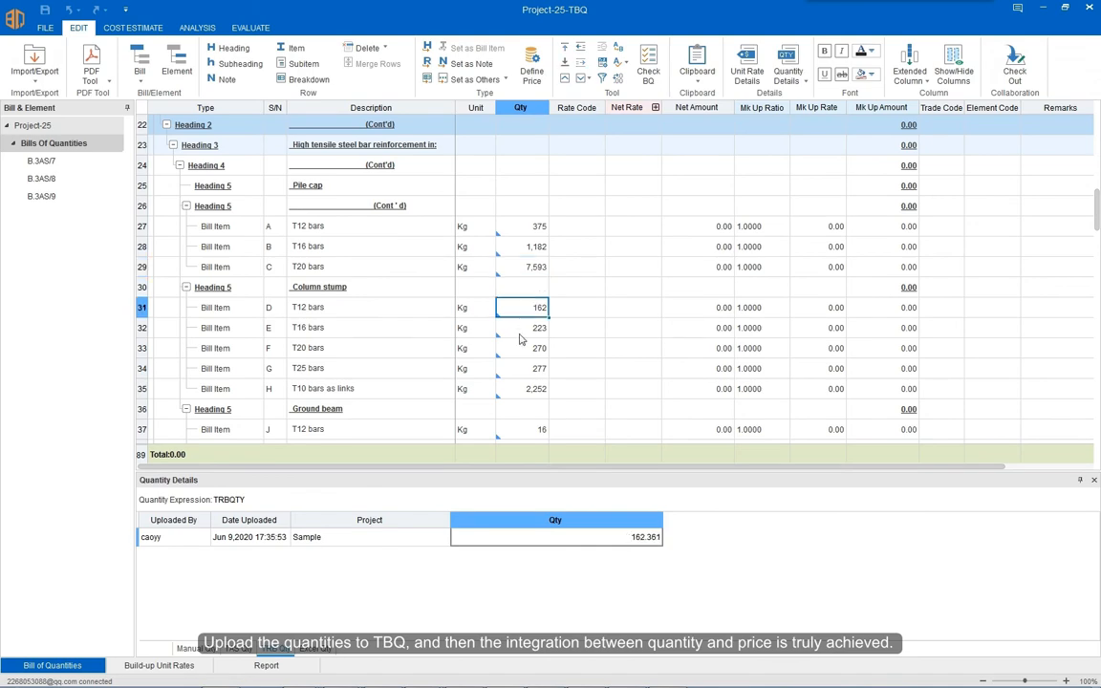
{"action": "key", "text": "Down"}
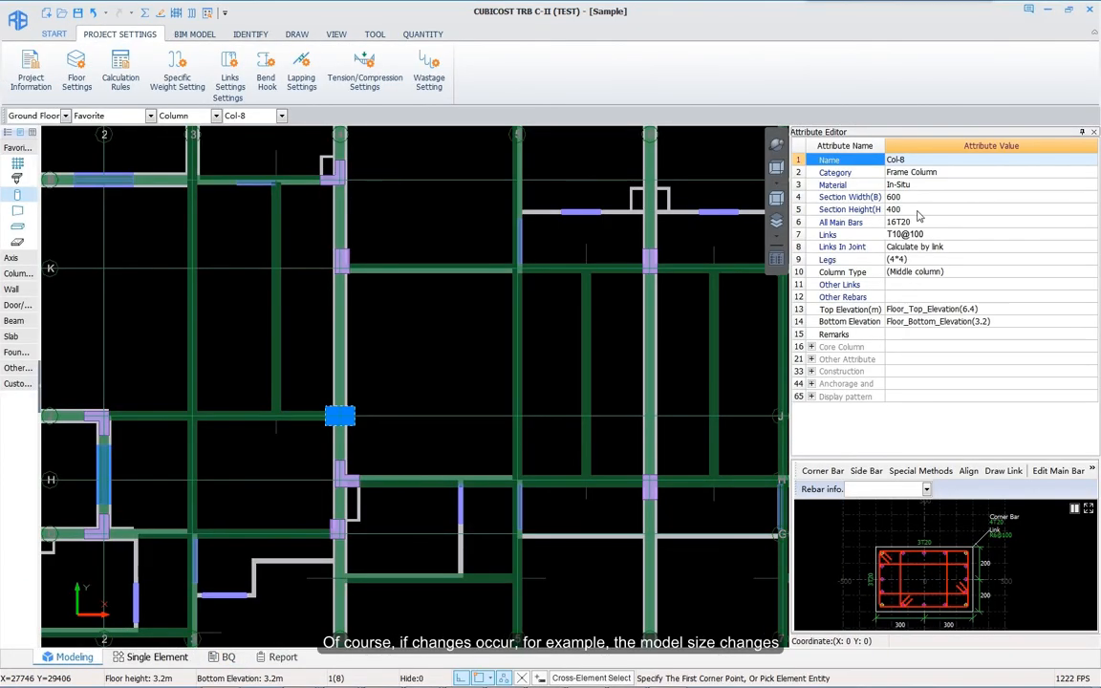
Step: Narrow Col-8's section width to 400 and recalculate the model quantities
{"action": "left_click", "coordinate": [919, 198]}
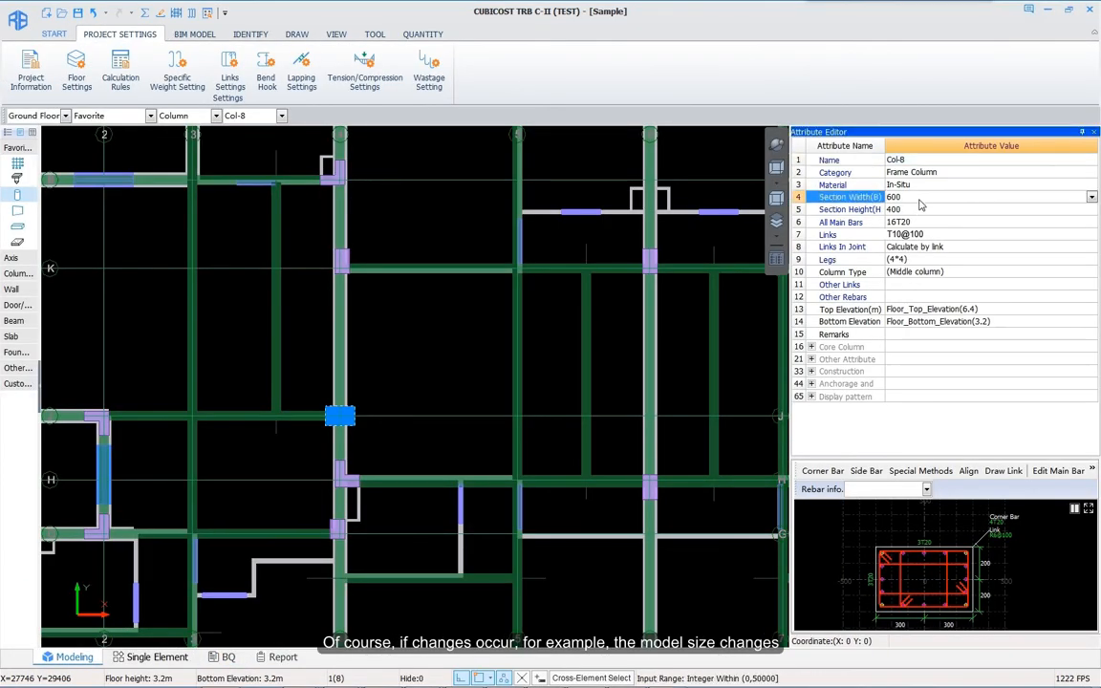
{"action": "type", "text": "400"}
{"action": "key", "text": "Return"}
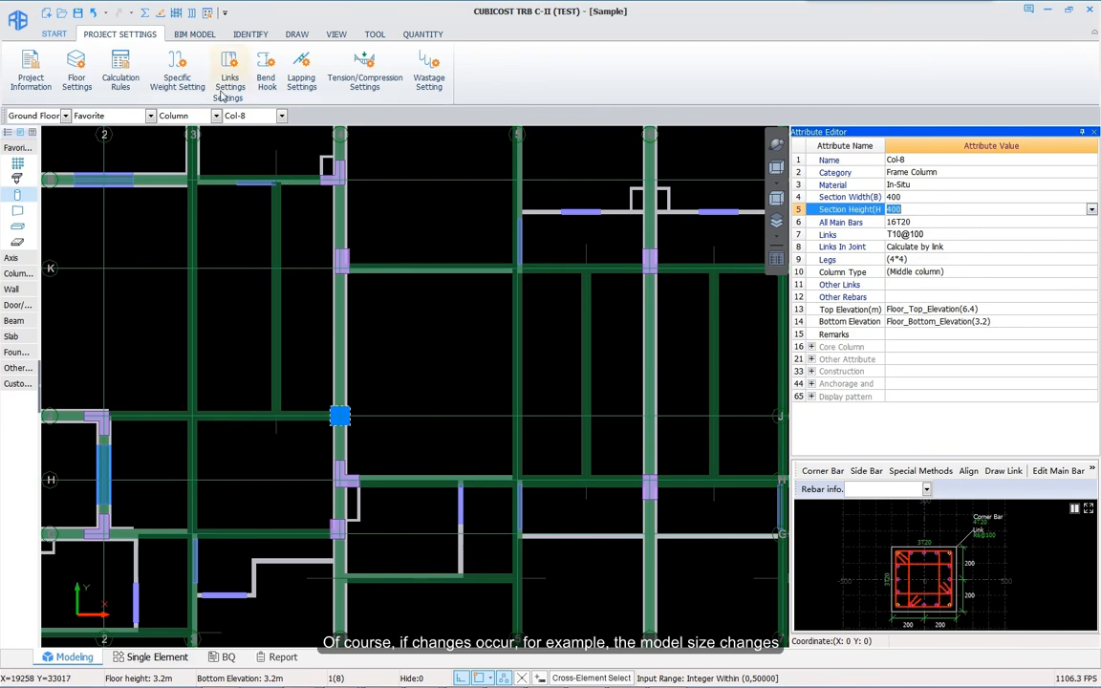
{"action": "left_click", "coordinate": [143, 12]}
{"action": "left_click", "coordinate": [574, 456]}
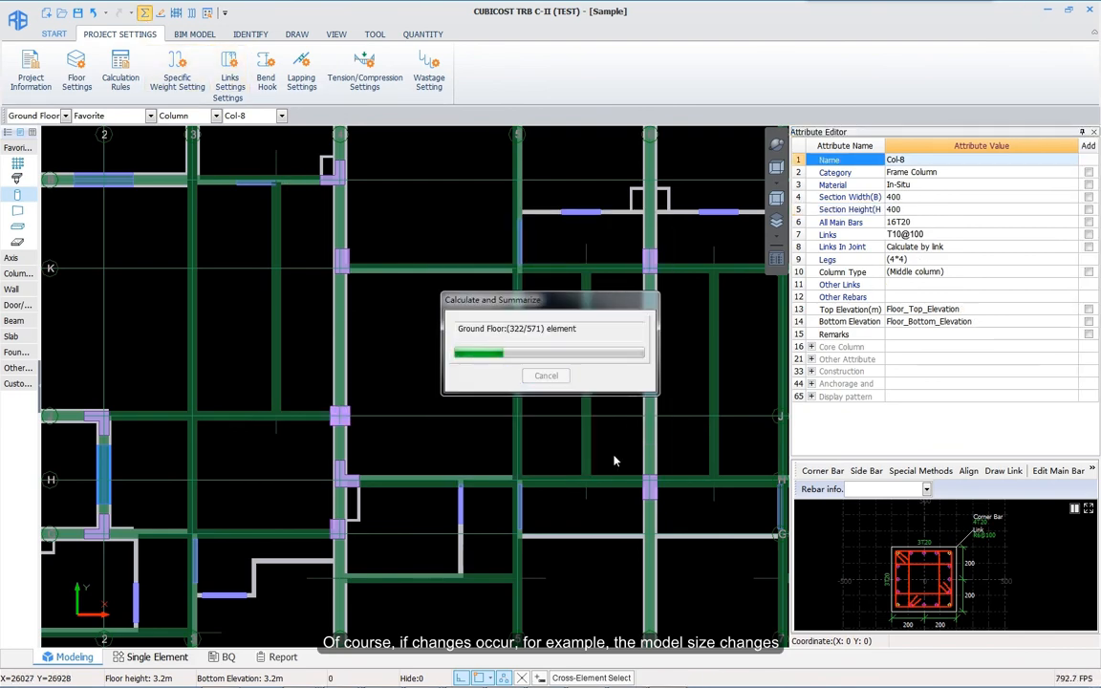
Step: Save the current BQ quantities as baseline Baseline Qty 1
{"action": "left_click", "coordinate": [219, 658]}
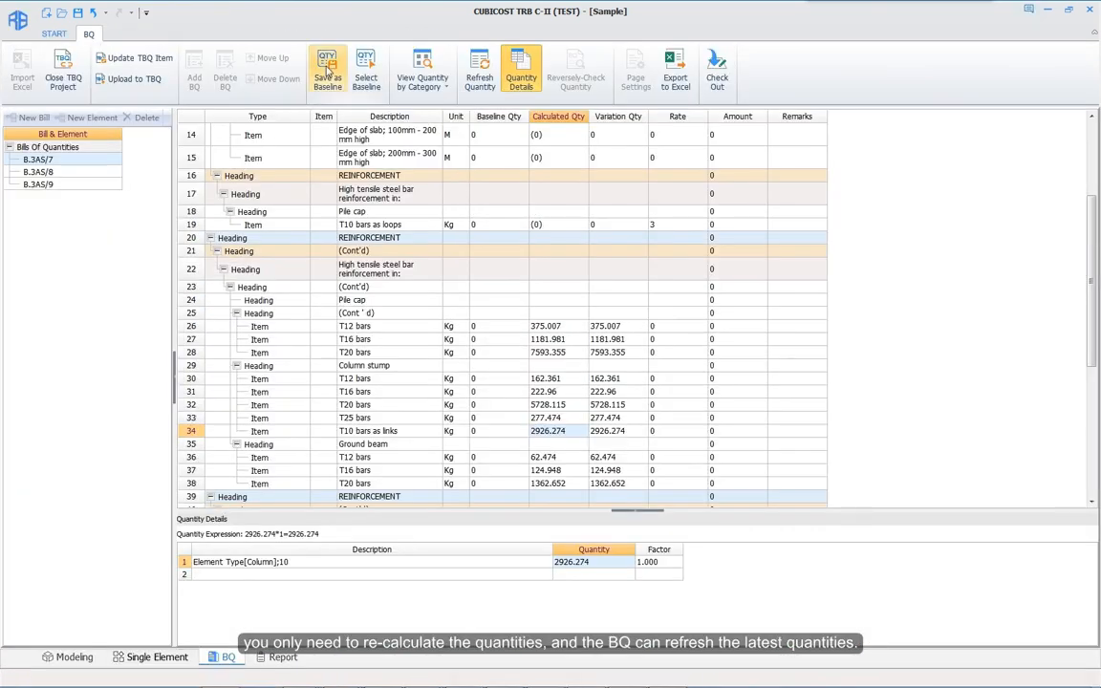
{"action": "left_click", "coordinate": [328, 70]}
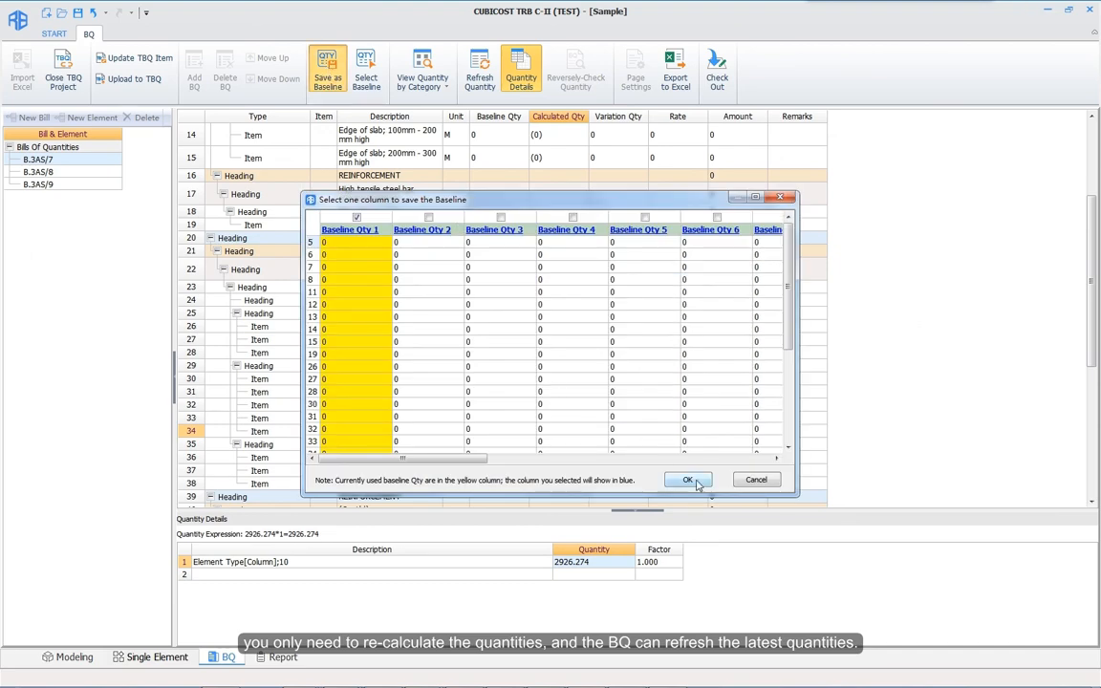
{"action": "left_click", "coordinate": [697, 484]}
Step: Refresh the BQ, showing row 34's T10 links at 3951.637 kg with a 1025.363 variation
{"action": "left_click", "coordinate": [480, 82]}
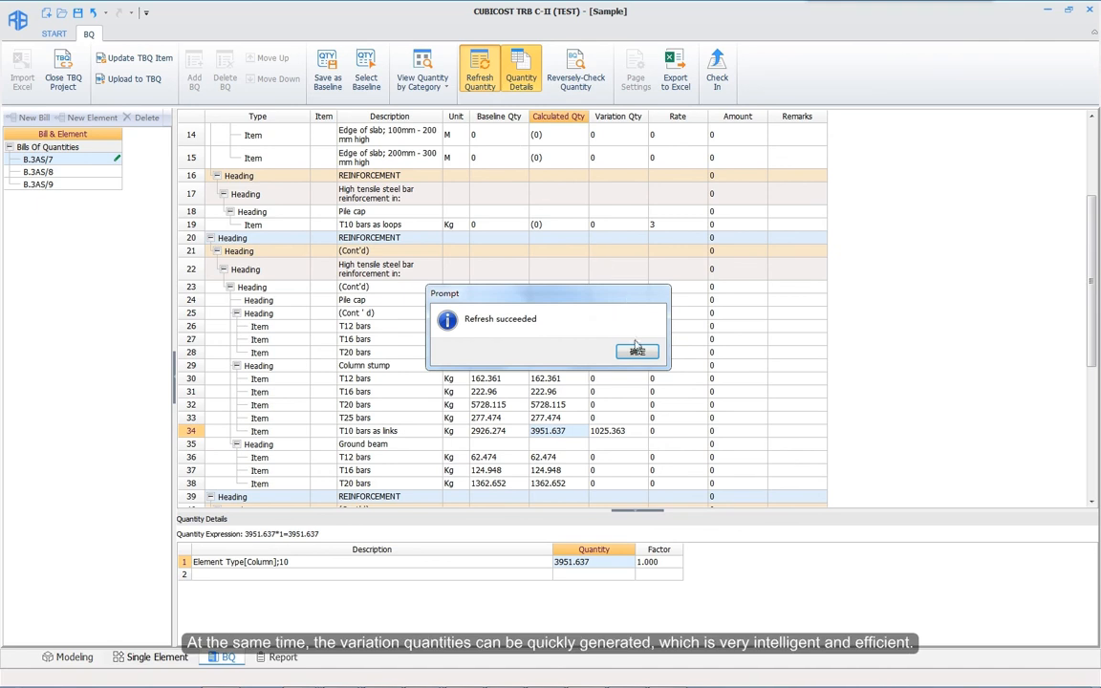
{"action": "left_click", "coordinate": [634, 350]}
{"action": "left_click", "coordinate": [626, 435]}
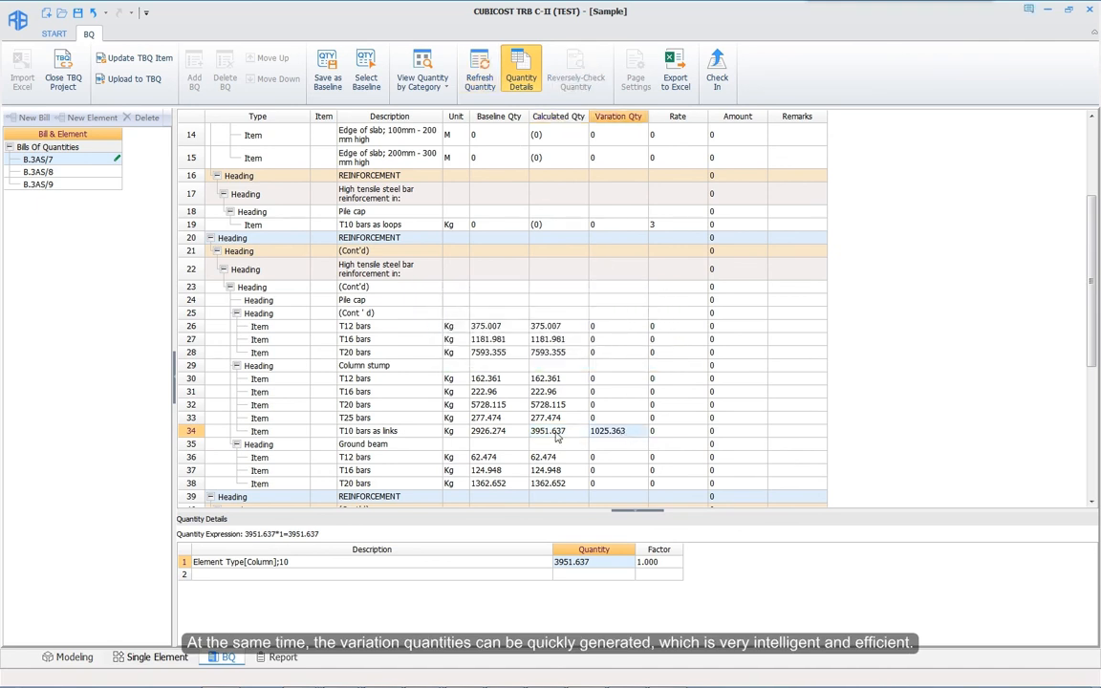
{"action": "left_click", "coordinate": [557, 436]}
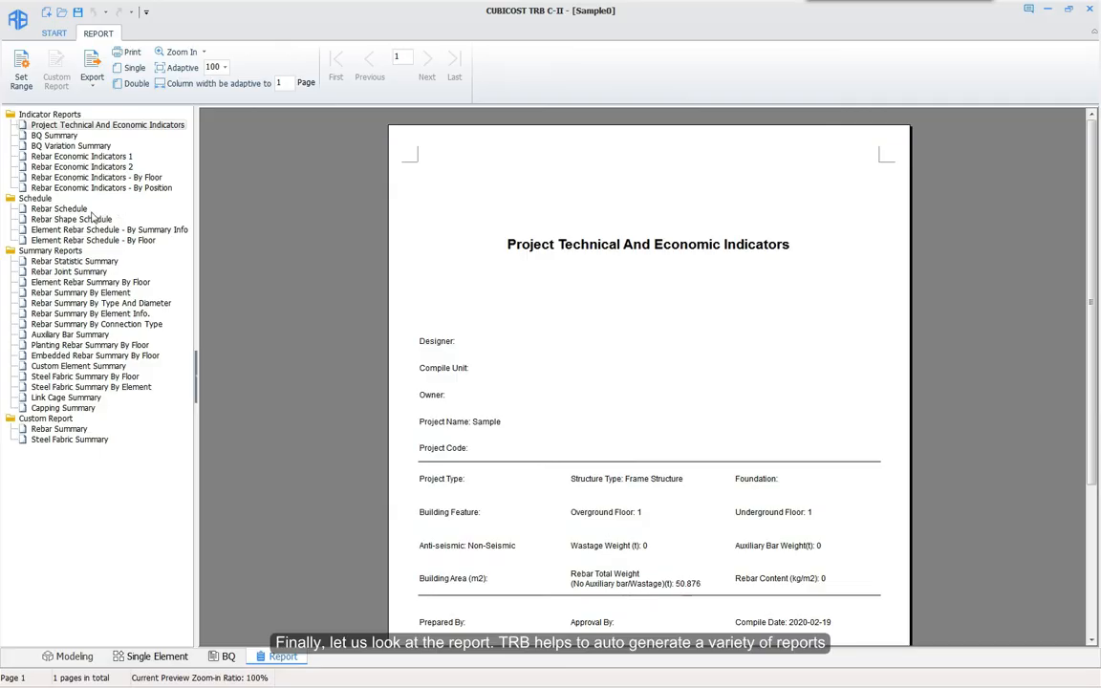
Step: Preview the Rebar Schedule, Rebar Shape Schedule, Rebar Summary By Element and custom Rebar Summary reports
{"action": "left_click", "coordinate": [65, 209]}
{"action": "left_click", "coordinate": [66, 219]}
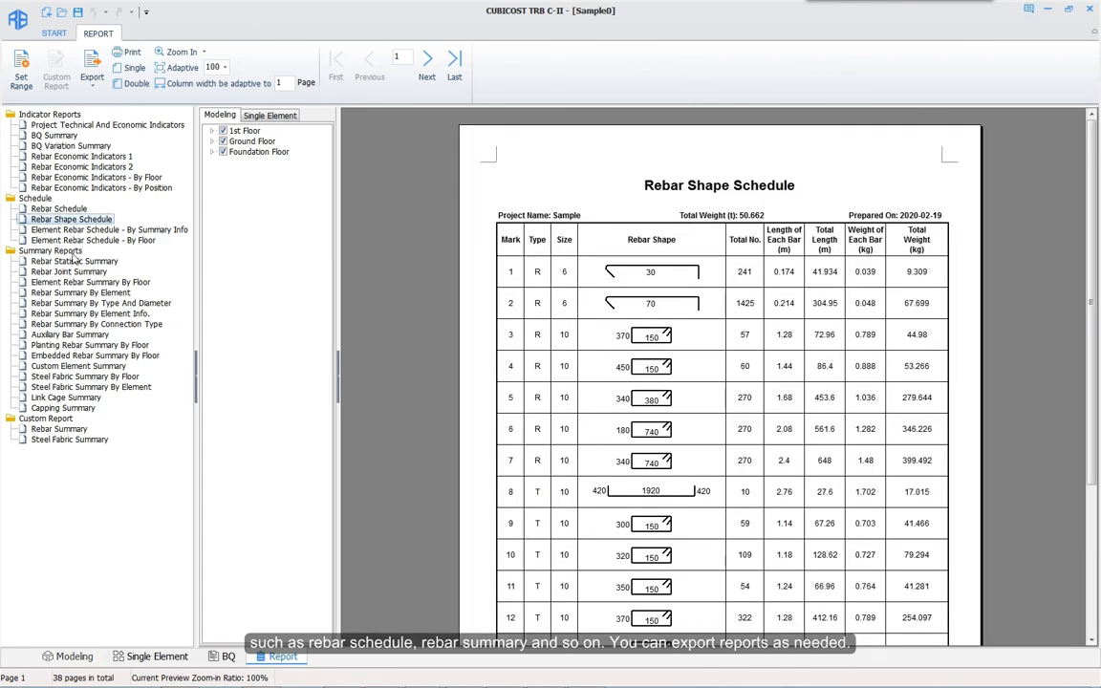
{"action": "left_click", "coordinate": [76, 293]}
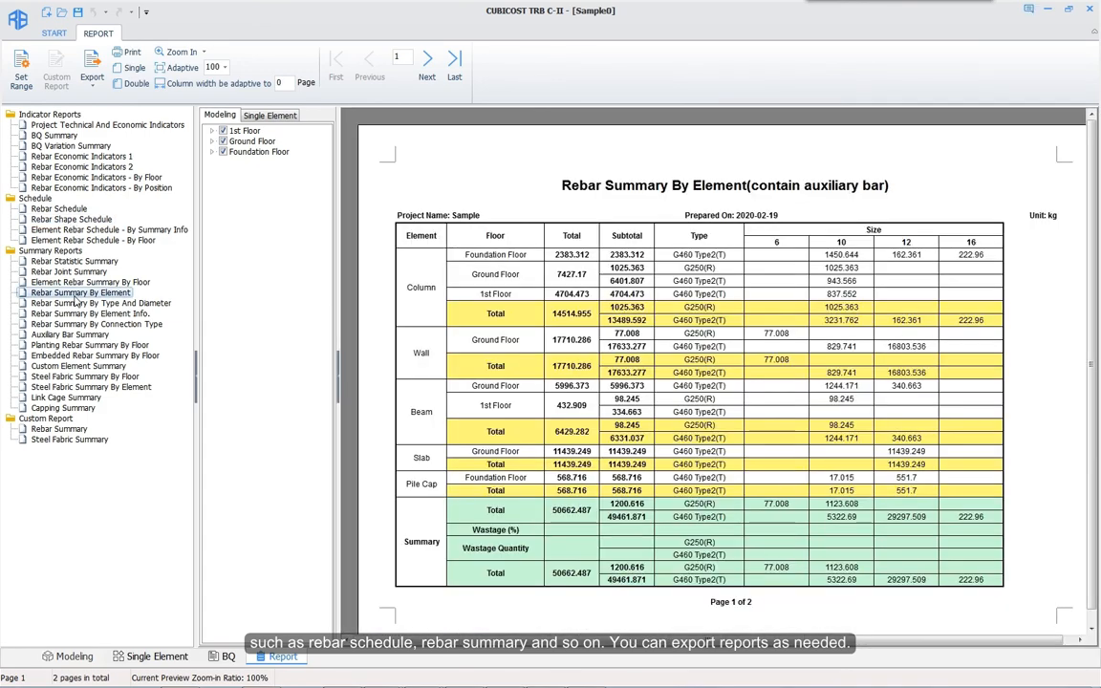
{"action": "right_click", "coordinate": [475, 367]}
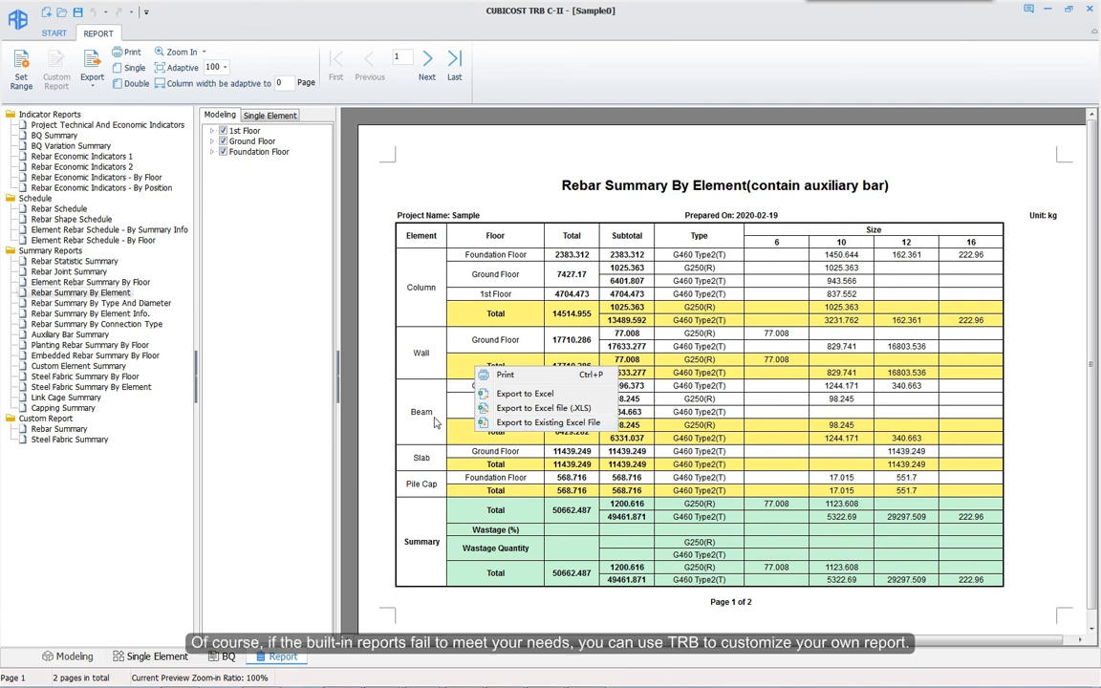
{"action": "left_click", "coordinate": [56, 429]}
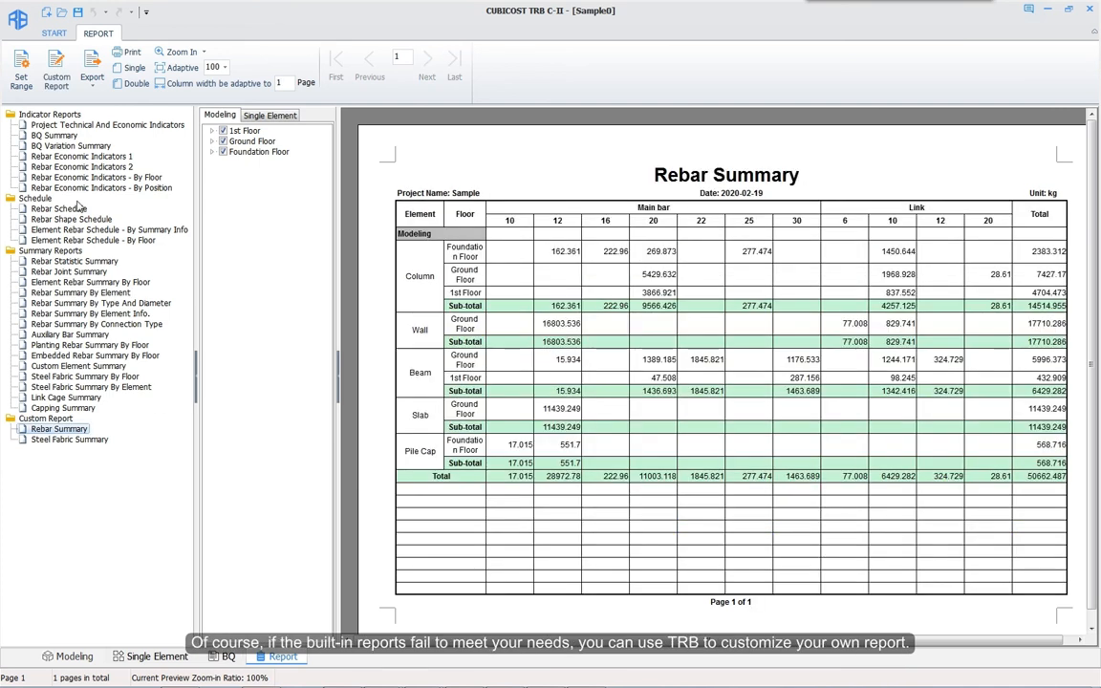
Step: Edit the Rebar Summary template: Zone and Floor in column 1, Element in column 2
{"action": "left_click", "coordinate": [58, 74]}
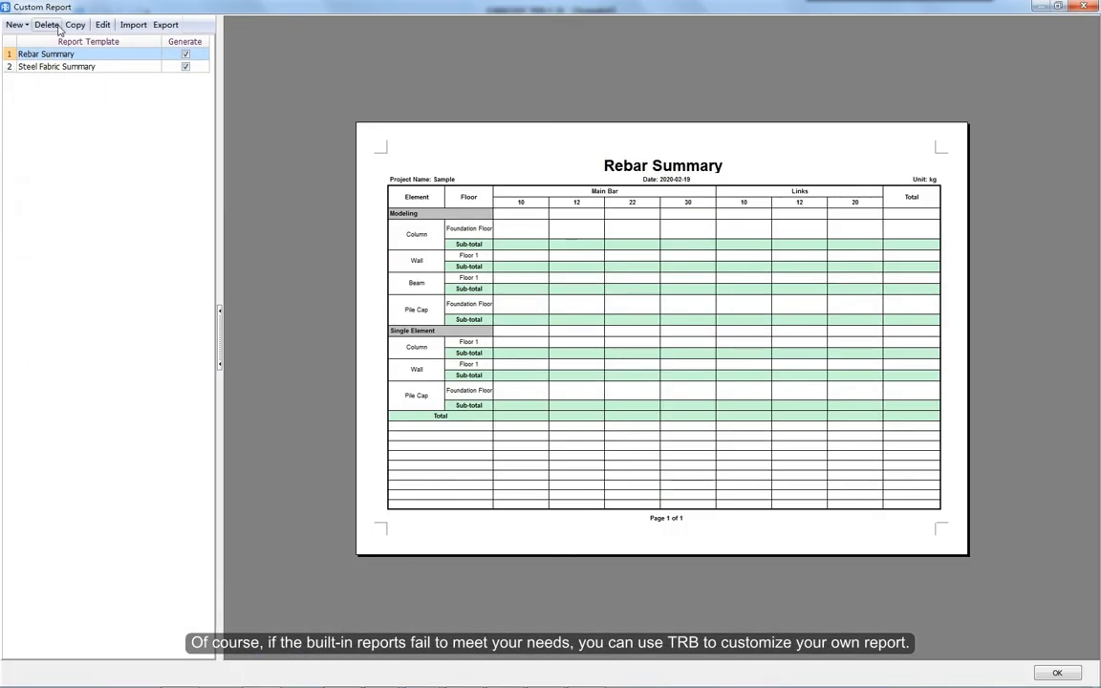
{"action": "left_click", "coordinate": [102, 25]}
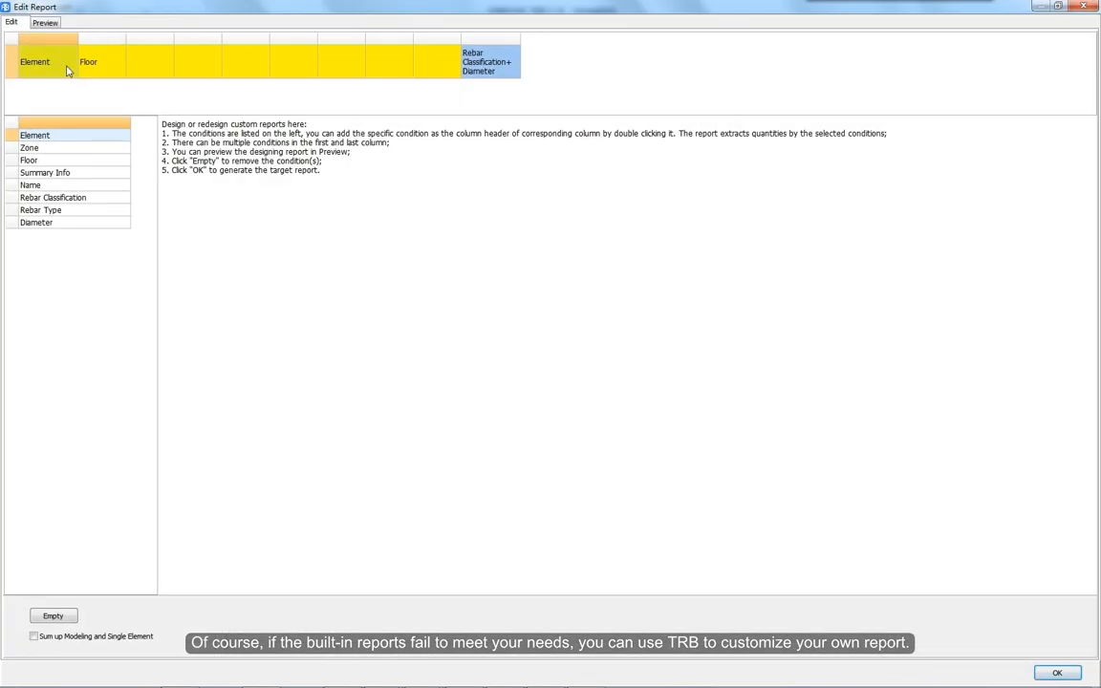
{"action": "double_click", "coordinate": [30, 148]}
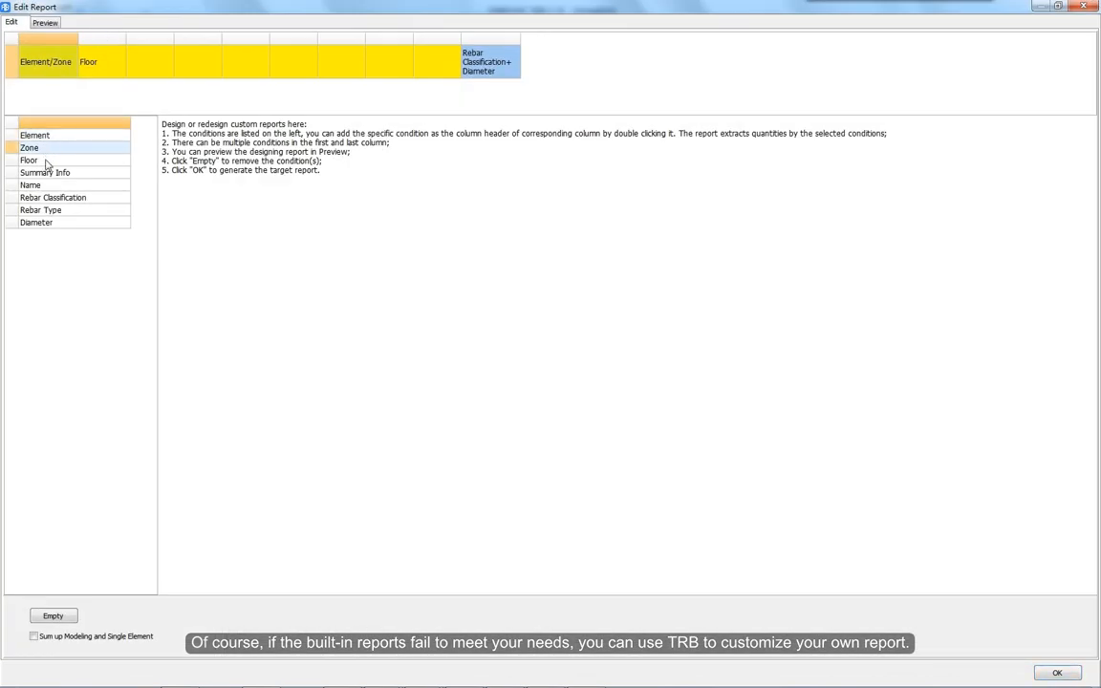
{"action": "double_click", "coordinate": [30, 161]}
{"action": "left_click", "coordinate": [95, 67]}
{"action": "double_click", "coordinate": [68, 137]}
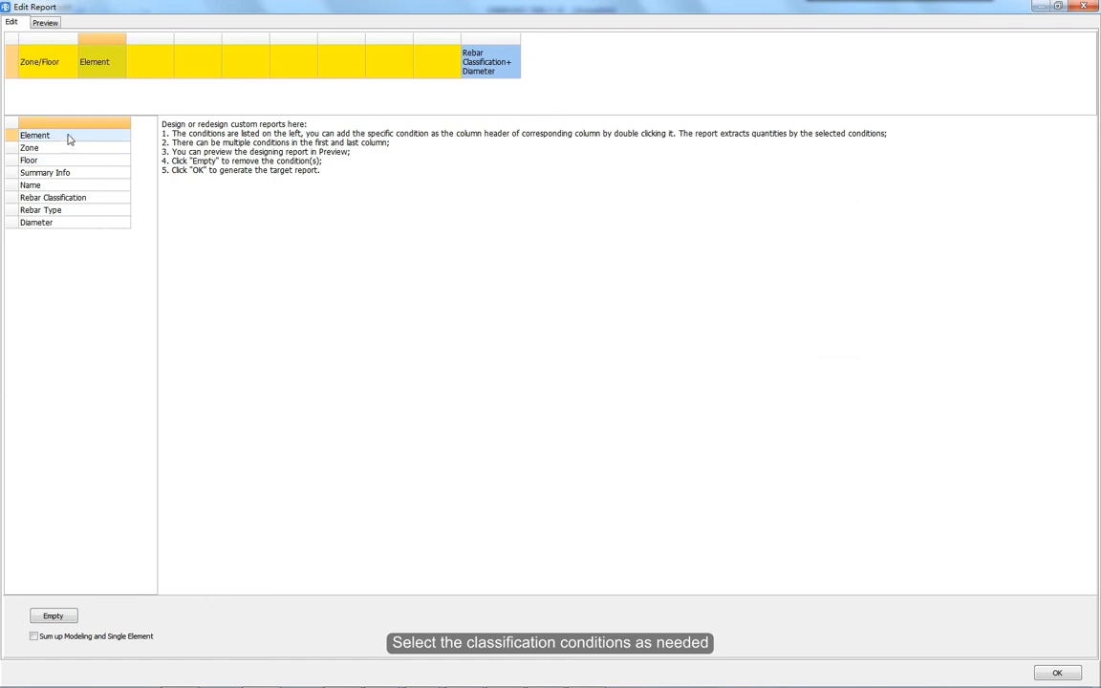
{"action": "left_click", "coordinate": [1058, 674]}
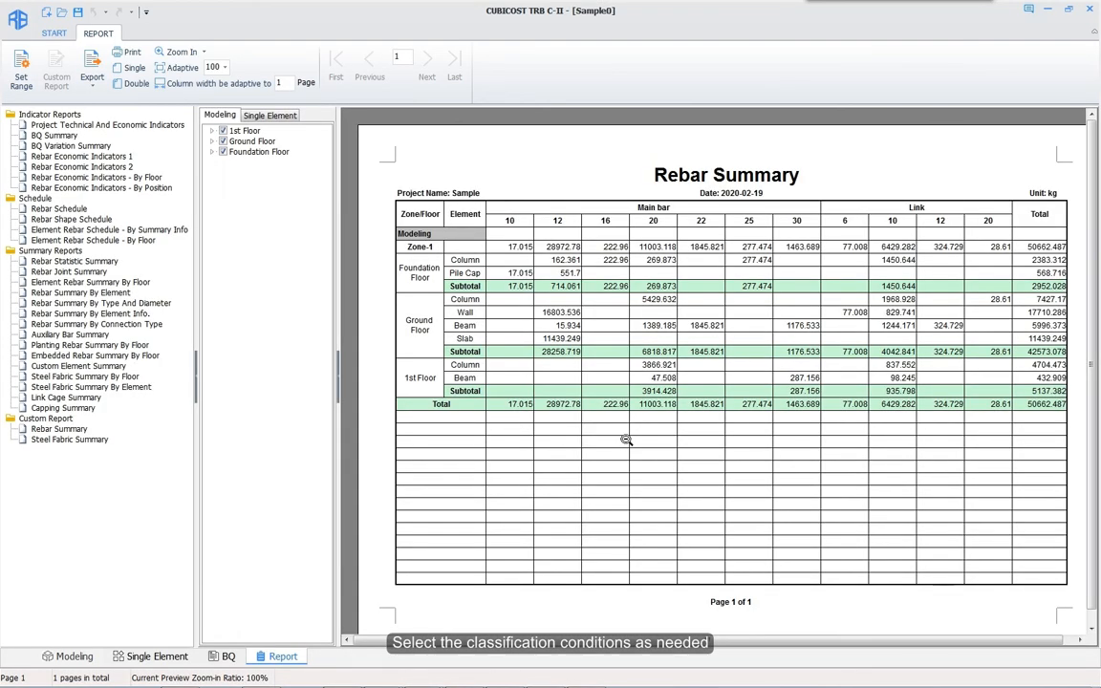